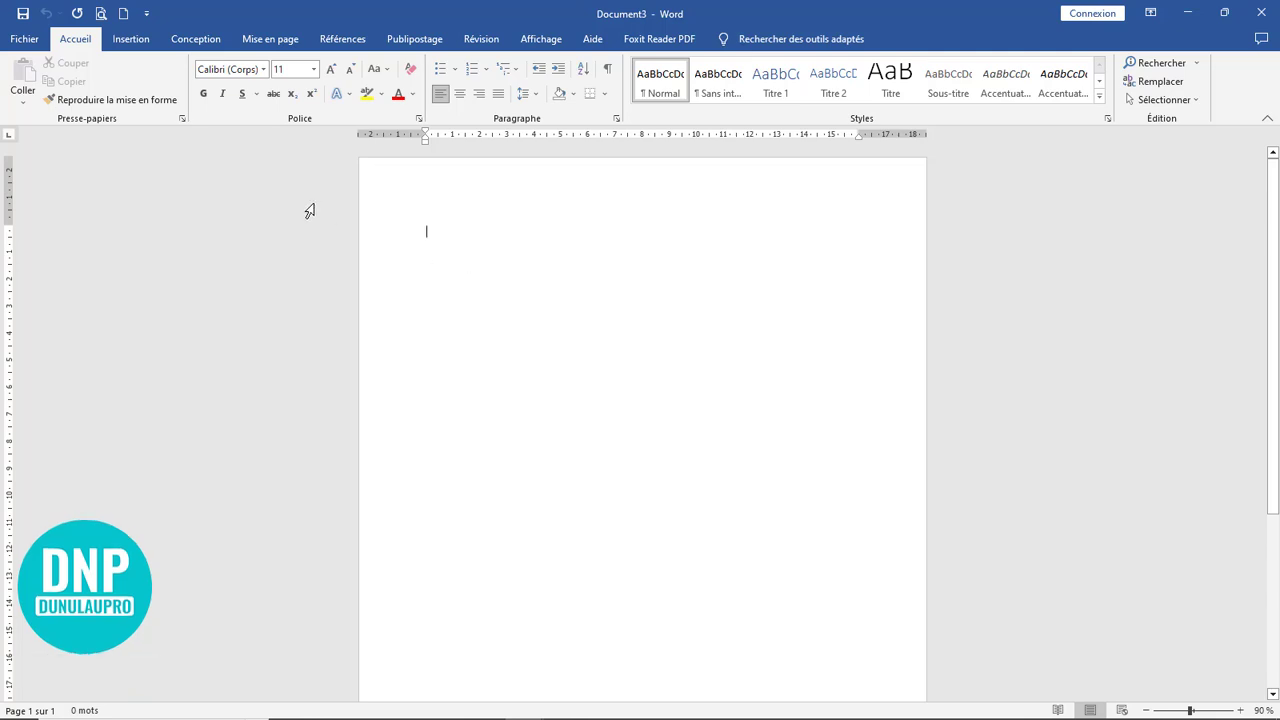
Draw a rectangle about 3.6 cm high near the top of the page, spanning the full page width
left_click(131, 39)
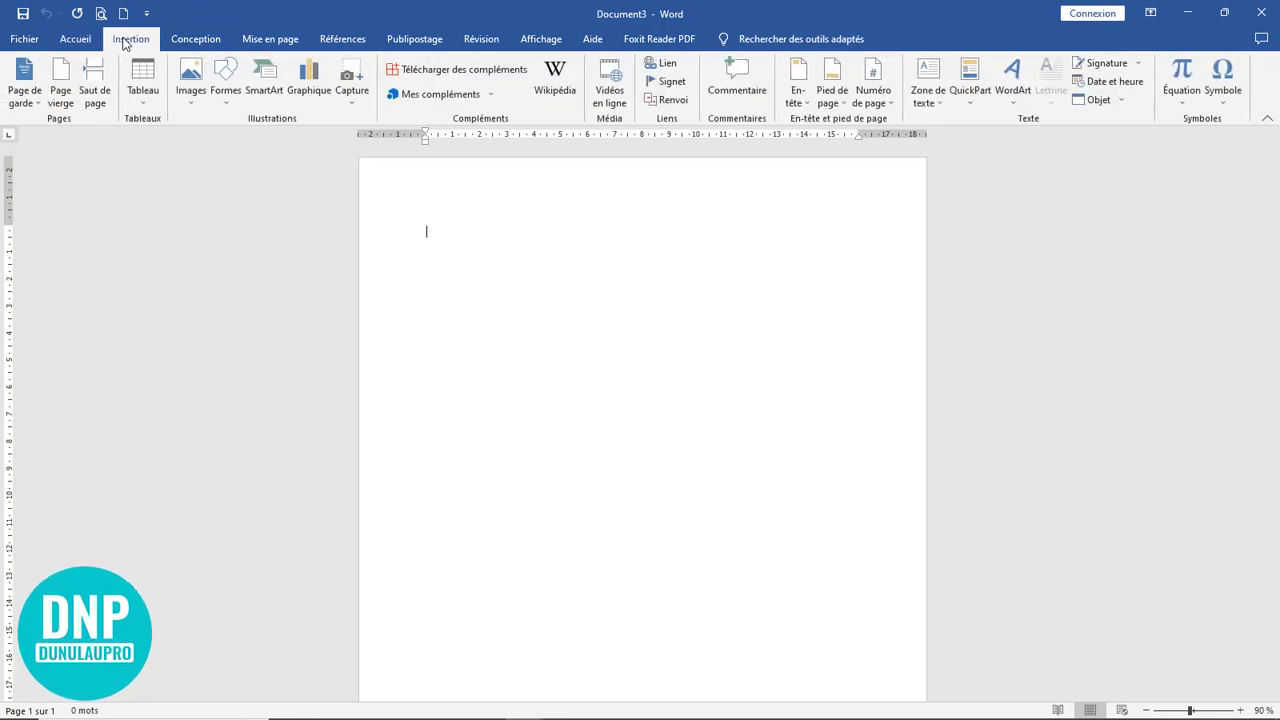
left_click(228, 88)
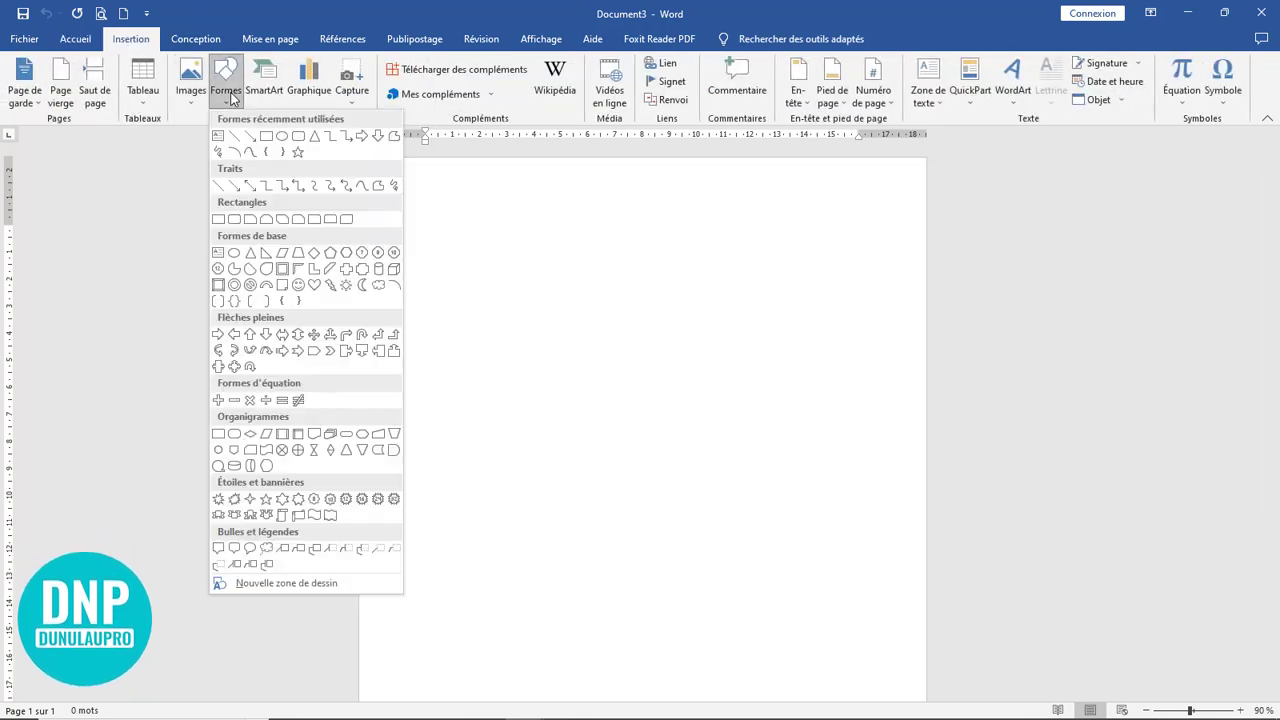
left_click(266, 136)
left_click_drag(391, 206, 926, 303)
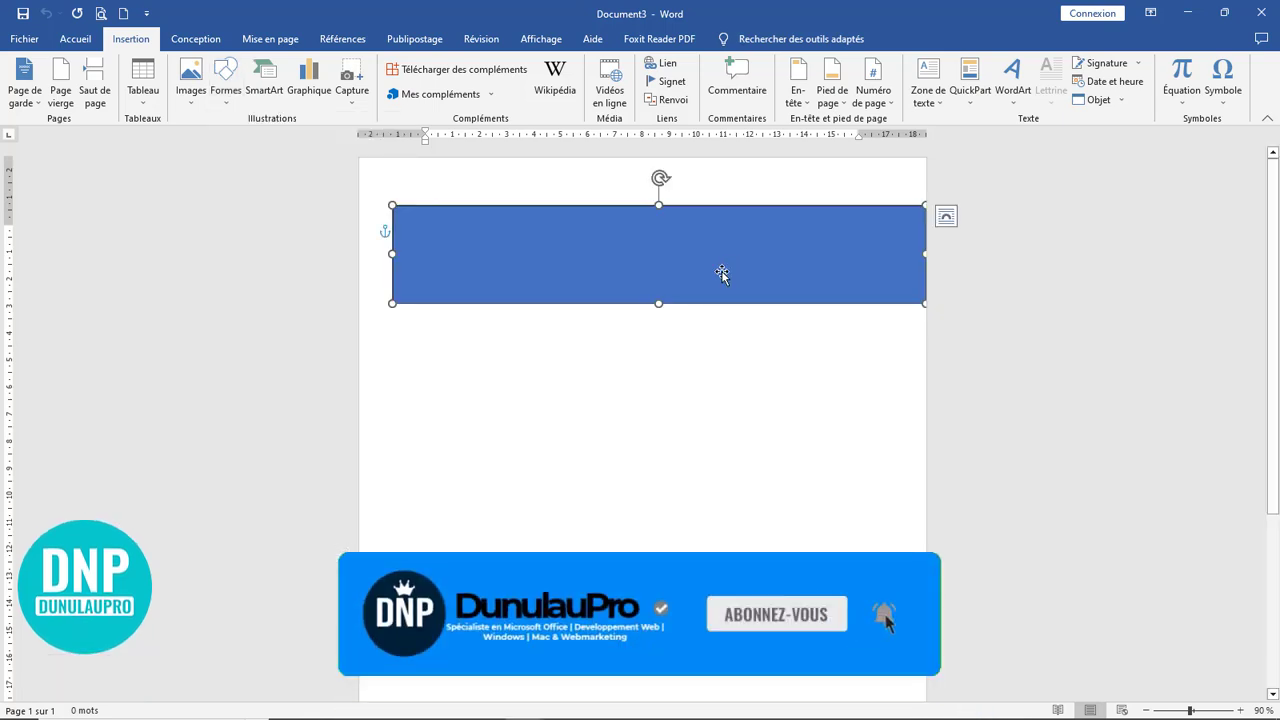
left_click_drag(361, 260, 361, 258)
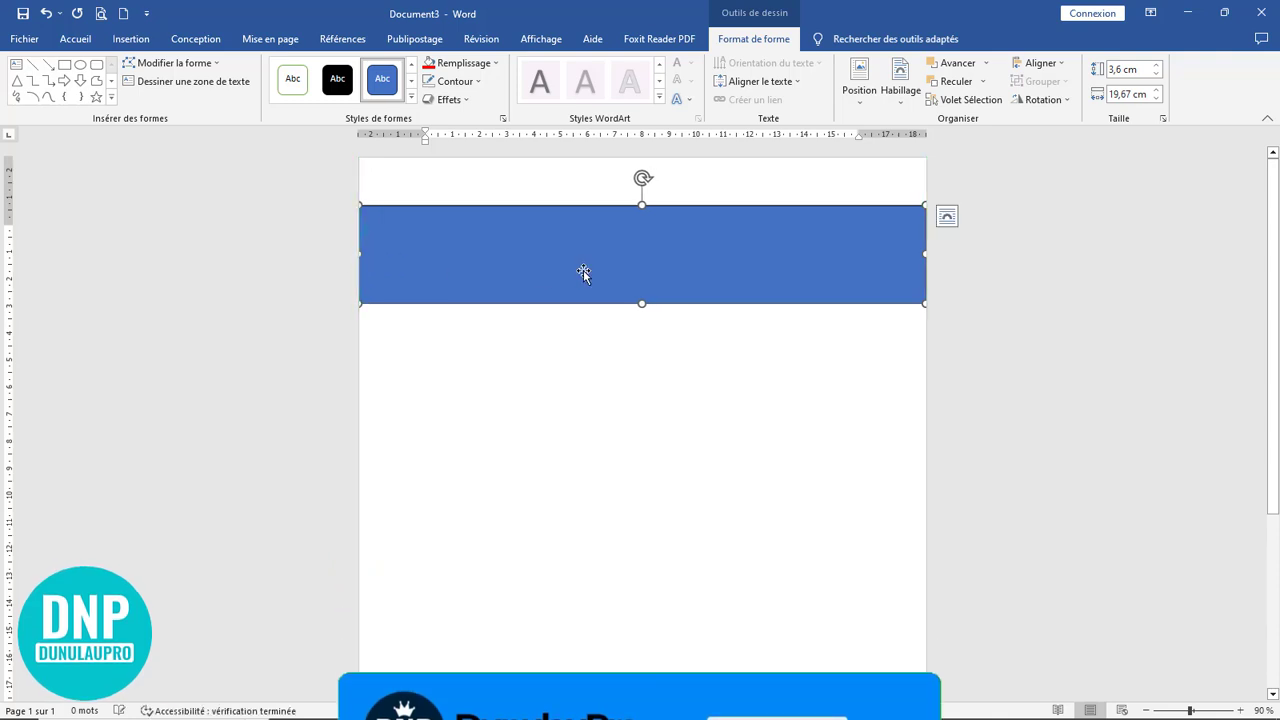
Resize the rectangle to about 2.3 by 15.77 cm and place it against the page's top left corner
left_click_drag(642, 303, 688, 227)
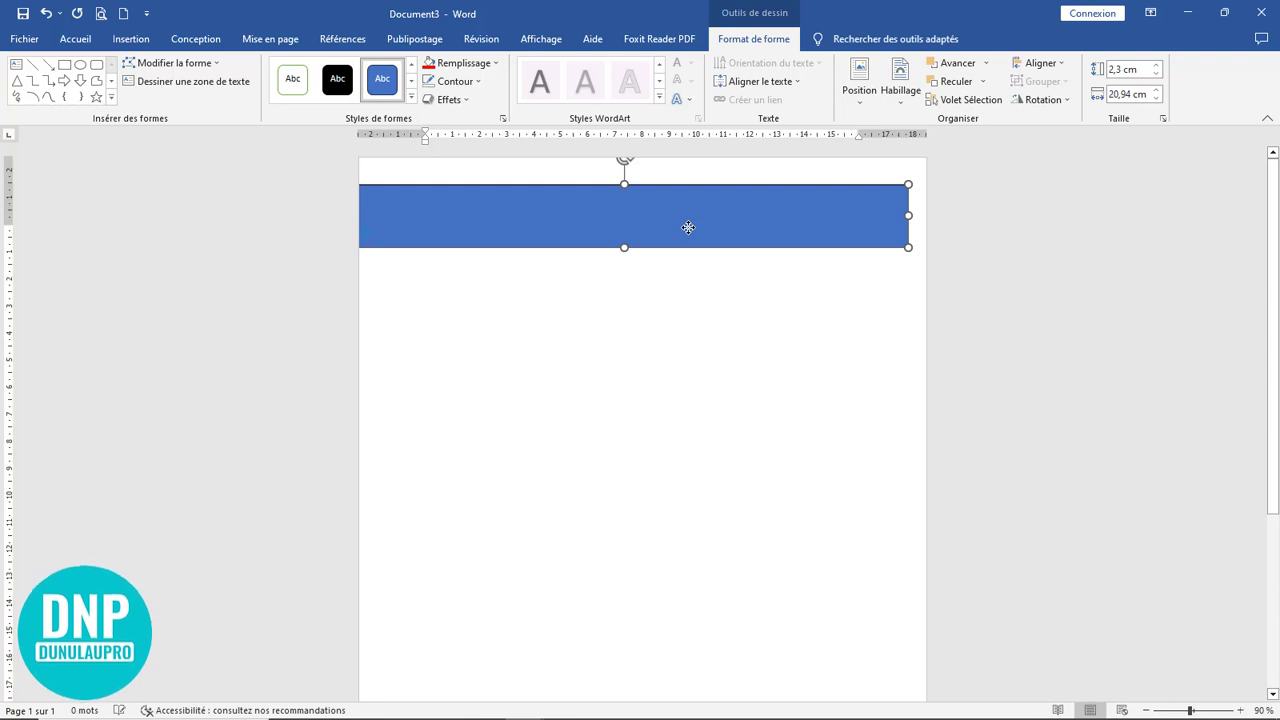
left_click_drag(907, 216, 771, 216)
left_click_drag(663, 200, 603, 202)
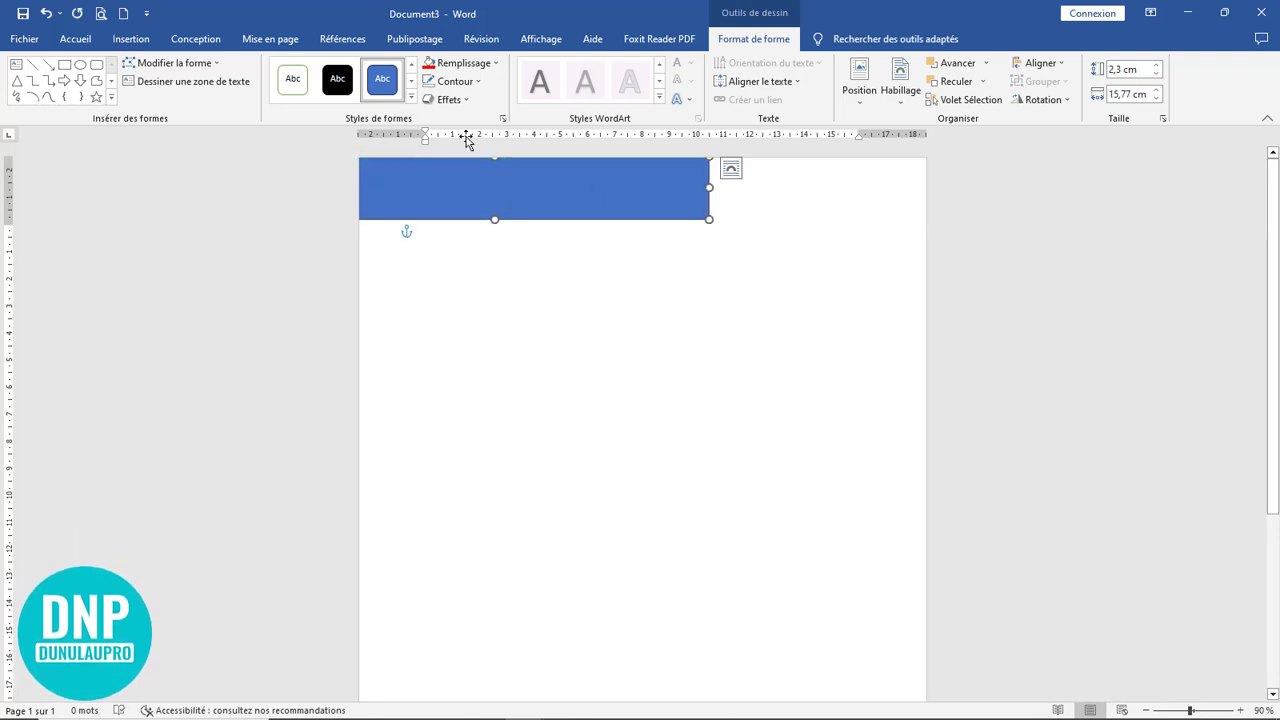
Give the bar a linear gradient fill at 0° from dark blue to red, with a dark blue stop near the middle
left_click(475, 66)
left_click(478, 65)
left_click(503, 118)
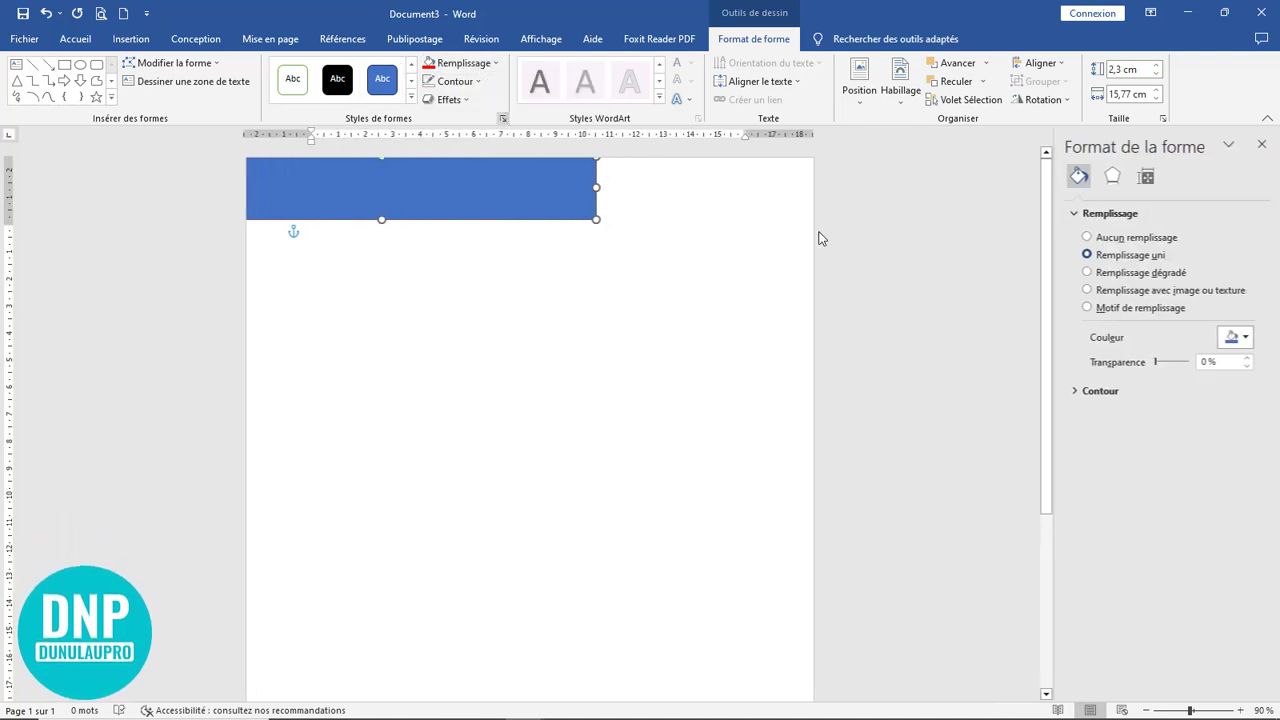
left_click(1120, 273)
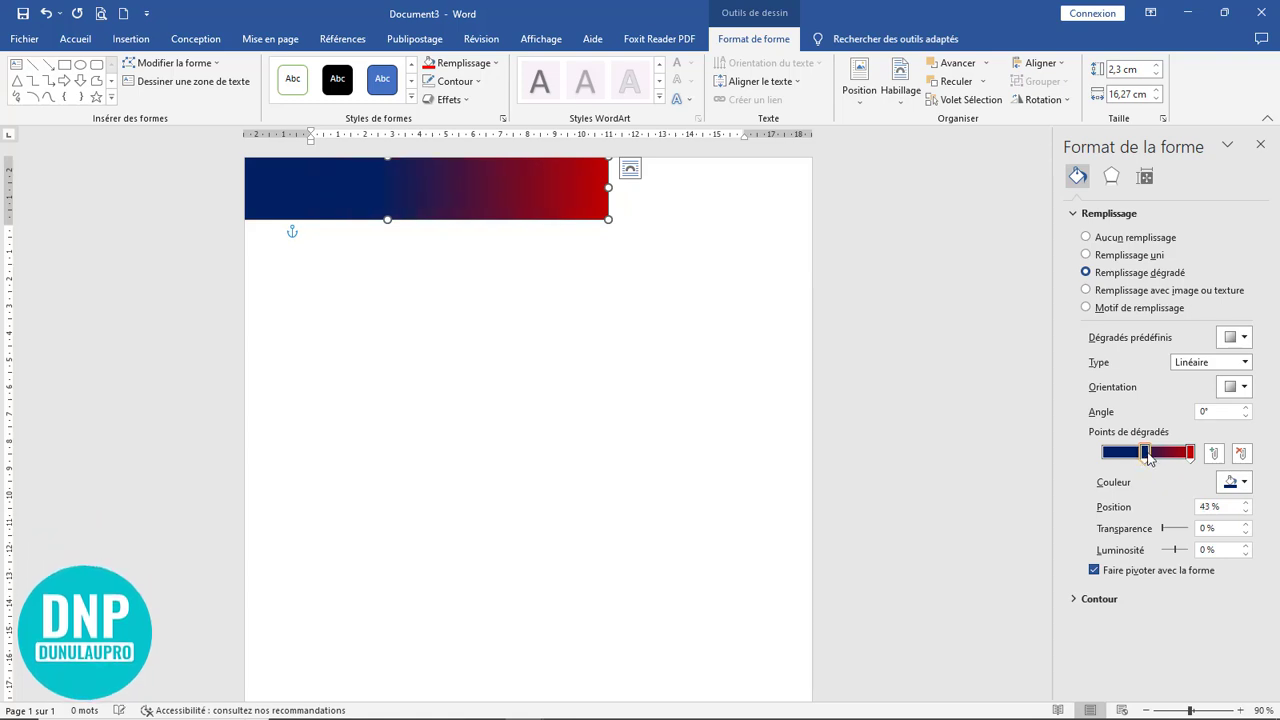
left_click_drag(1148, 458, 1150, 458)
Duplicate the gradient bar below the original at about 12.61 cm wide and reverse the copy's gradient from red to dark blue
left_click_drag(503, 200, 524, 321)
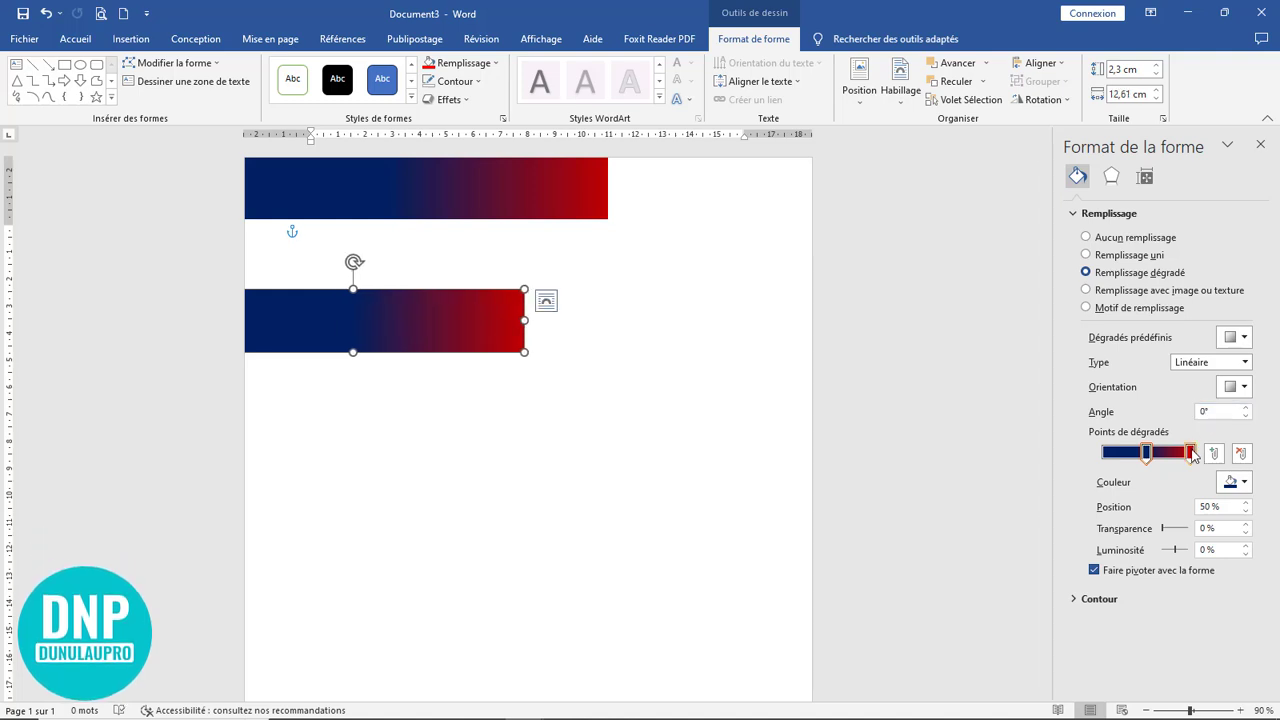
mouse_move(1191, 455)
left_mouse_down()
mouse_move(1083, 460)
mouse_move(1186, 456)
left_mouse_up()
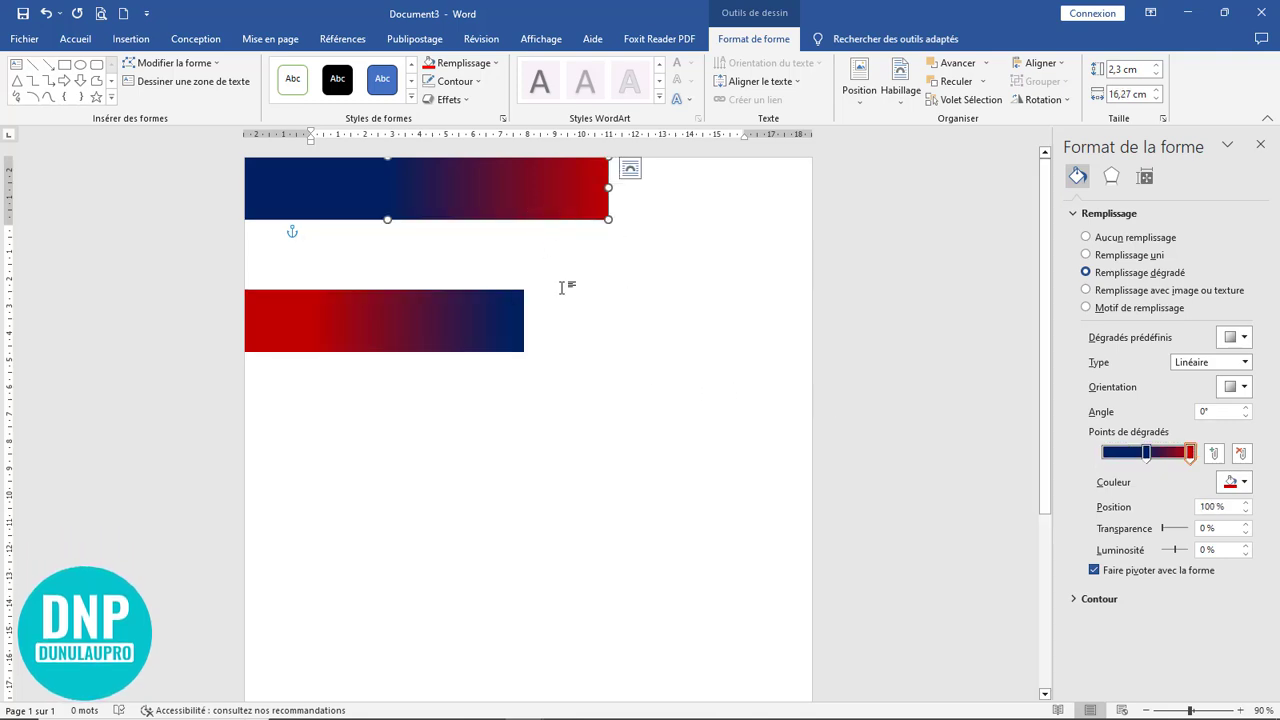
Shorten the original bar and join the reversed bar to its red end, filling the full width of the page's top edge
left_click_drag(608, 188, 553, 188)
left_click_drag(429, 331, 694, 198)
left_click_drag(791, 188, 813, 188)
left_click_drag(448, 188, 562, 188)
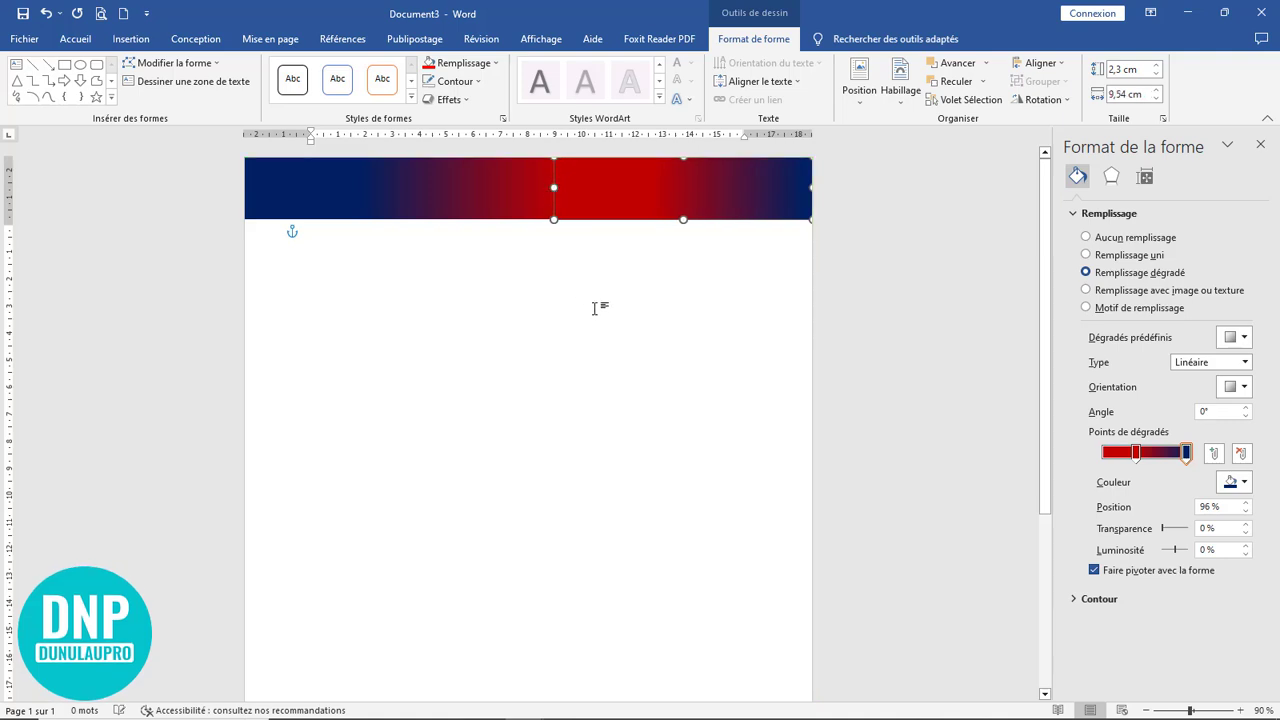
left_click(597, 263)
left_click(620, 197)
left_click(645, 287)
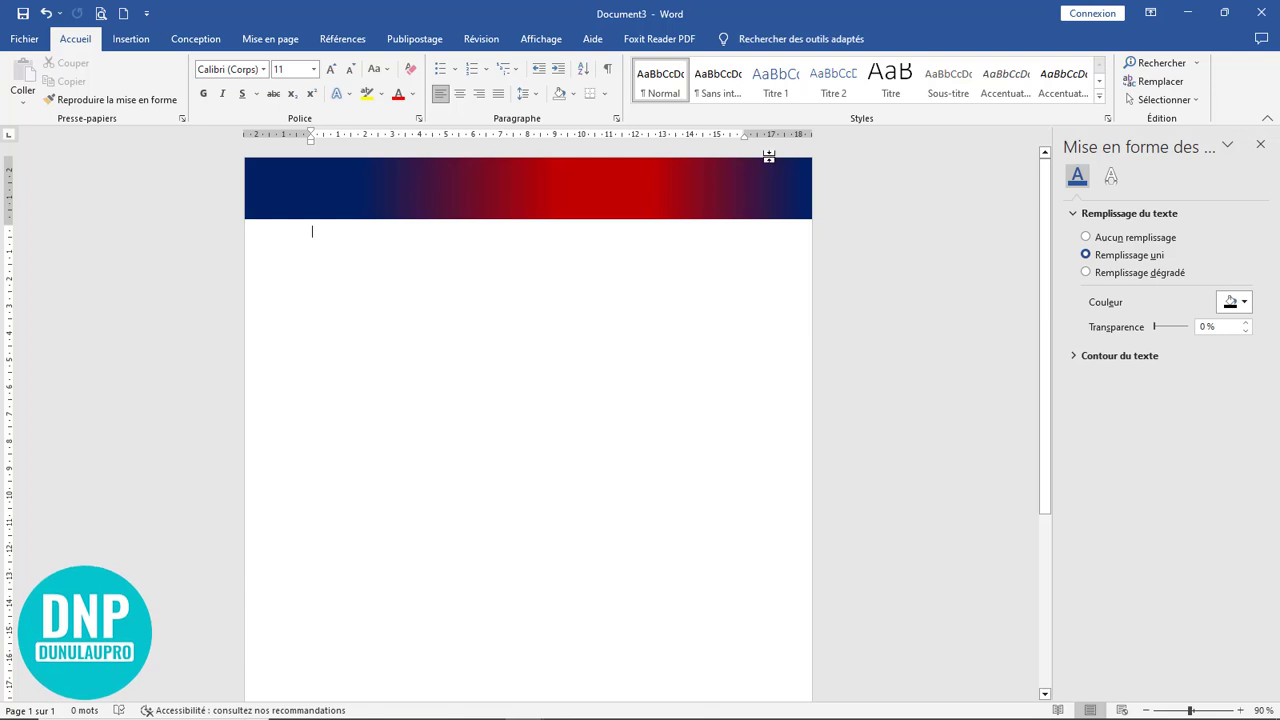
left_click(646, 288)
left_click(703, 200)
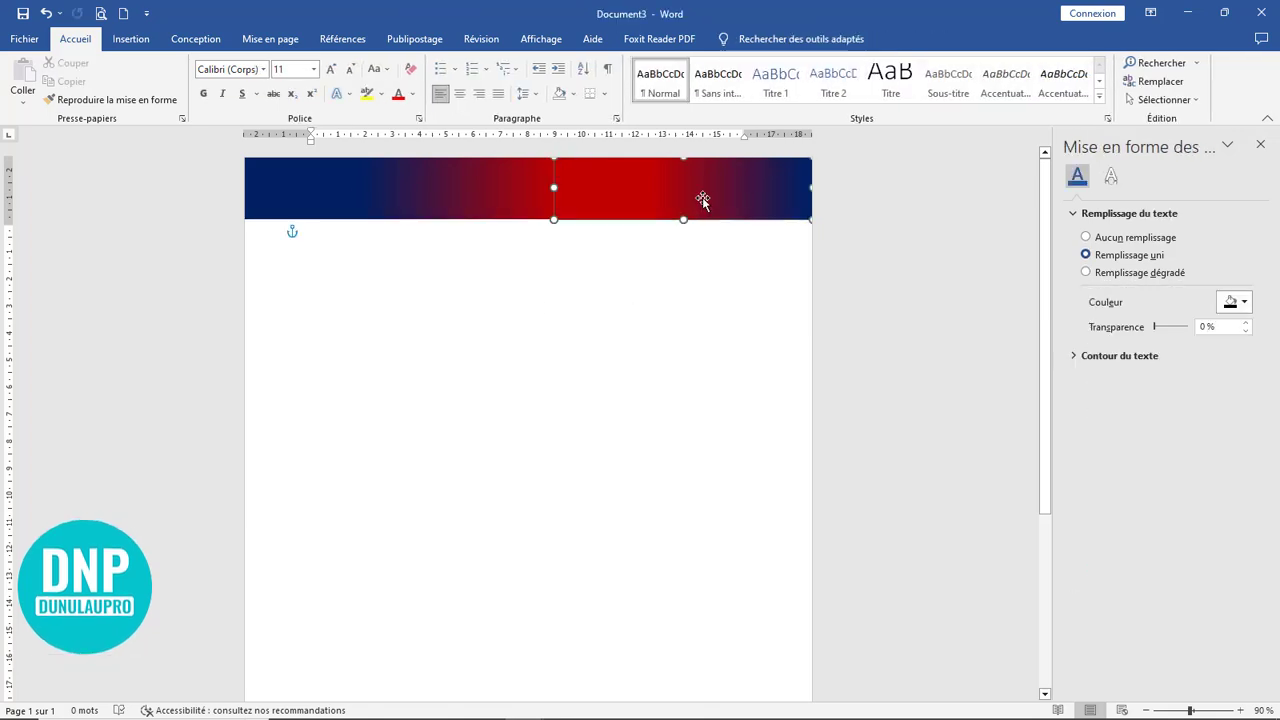
left_click(686, 274)
Copy both gradient bars together below the banner and group the two copies
left_click(662, 208)
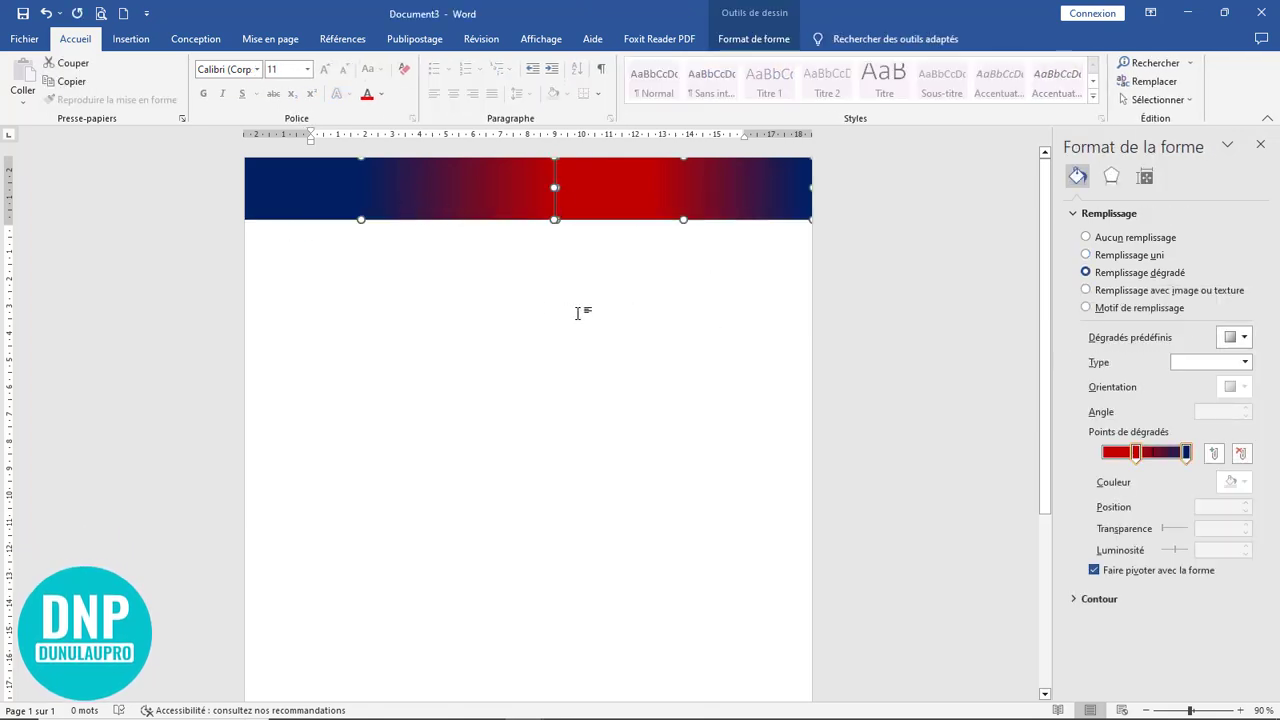
left_click_drag(600, 201, 602, 379)
left_click(754, 38)
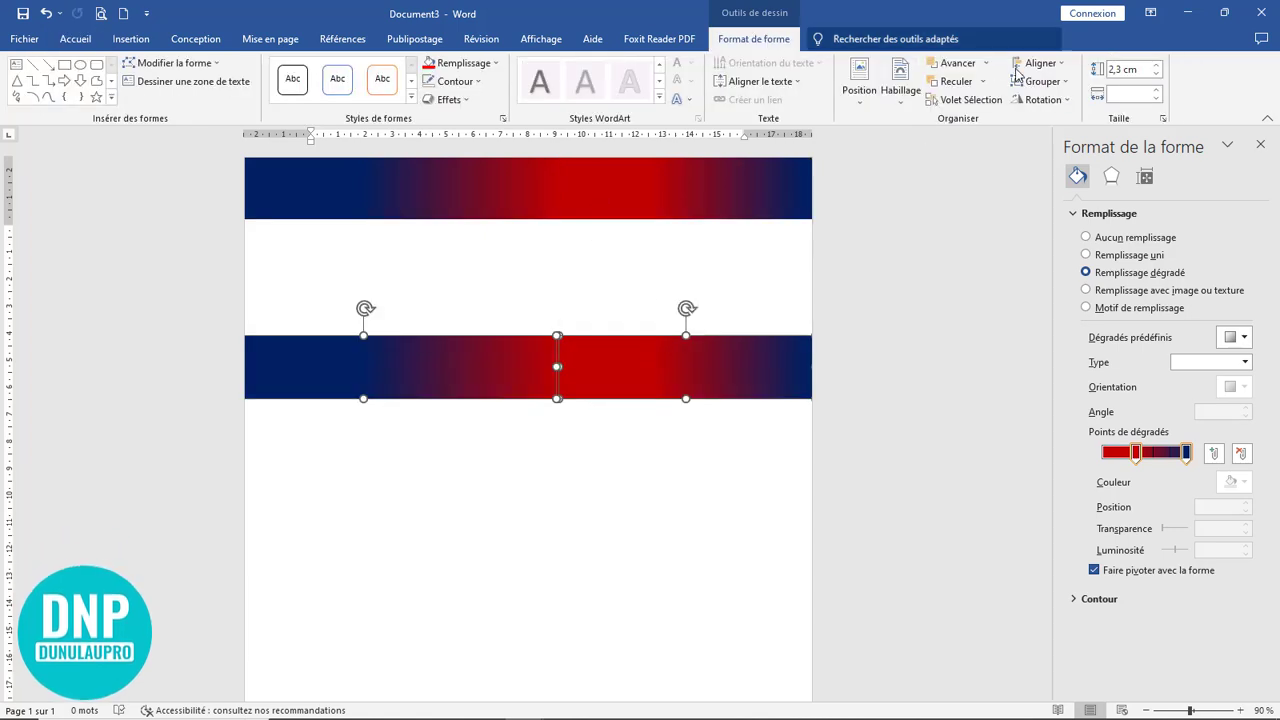
left_click(1050, 101)
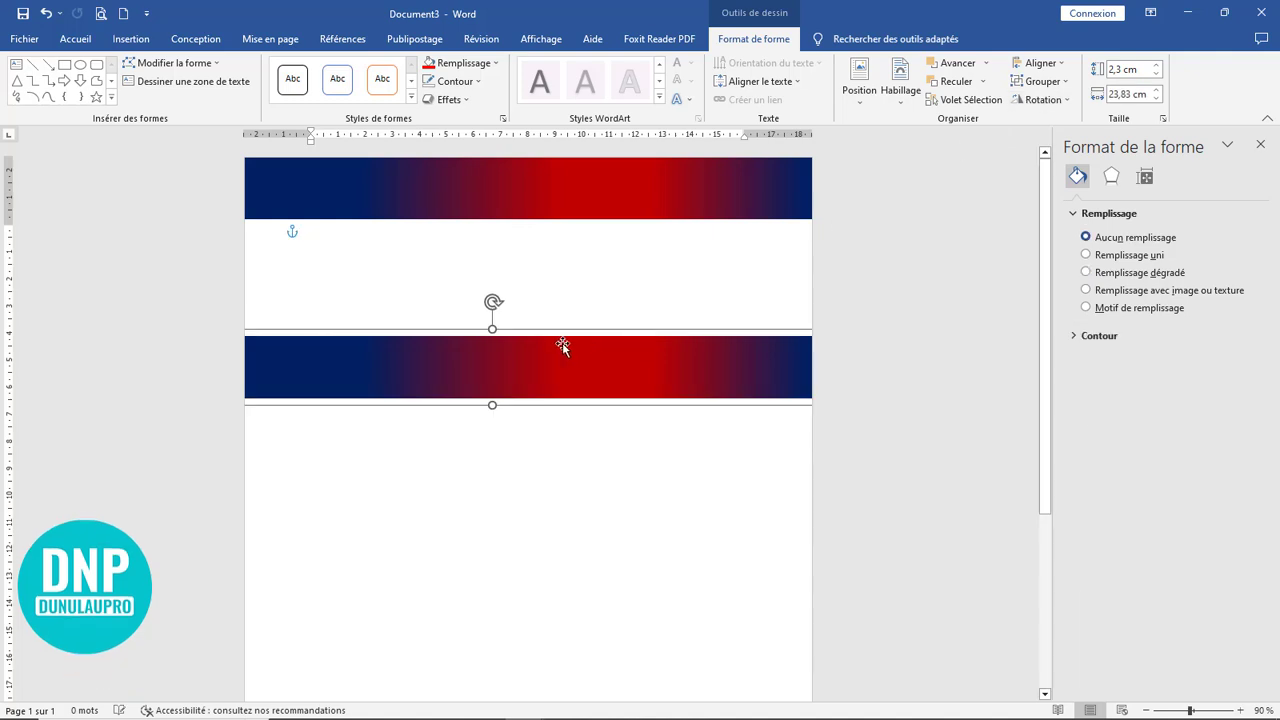
Flatten the grouped copy to about 0.89 cm high and move it to the bottom edge of the page
left_click_drag(492, 336, 492, 367)
scroll(607, 353, "down", 2)
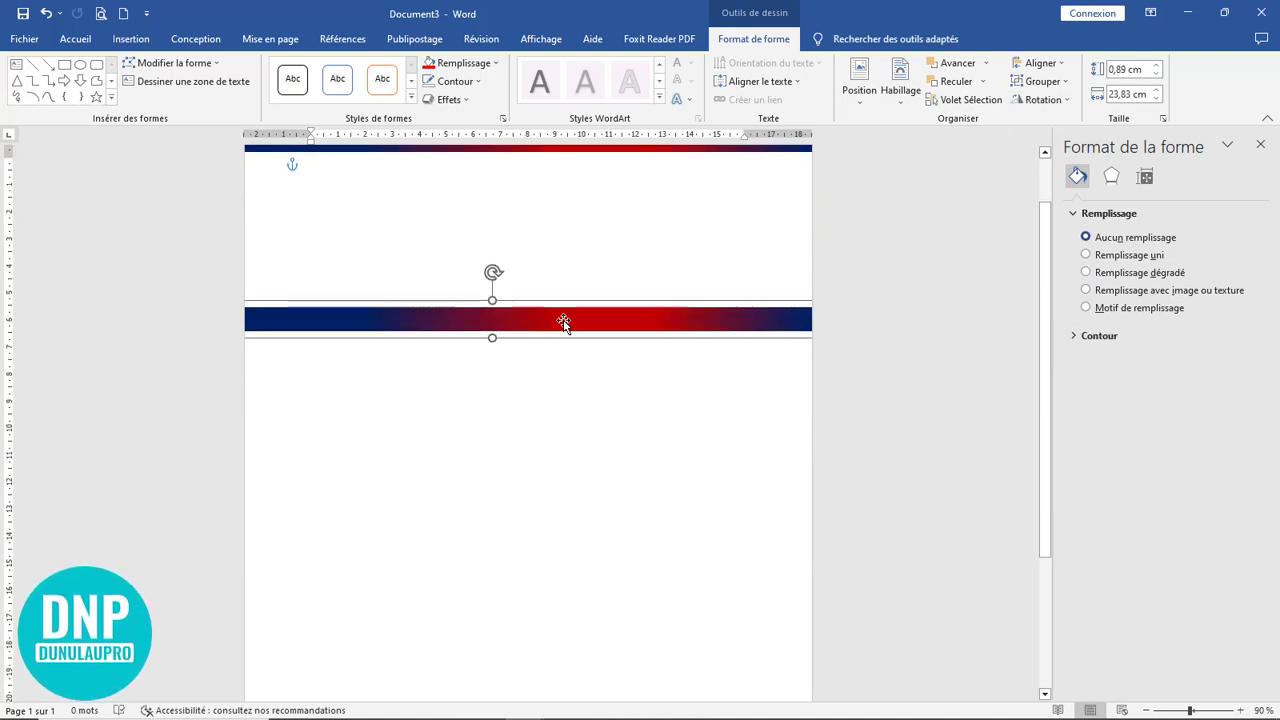
left_click_drag(563, 323, 561, 609)
scroll(577, 440, "down", 3)
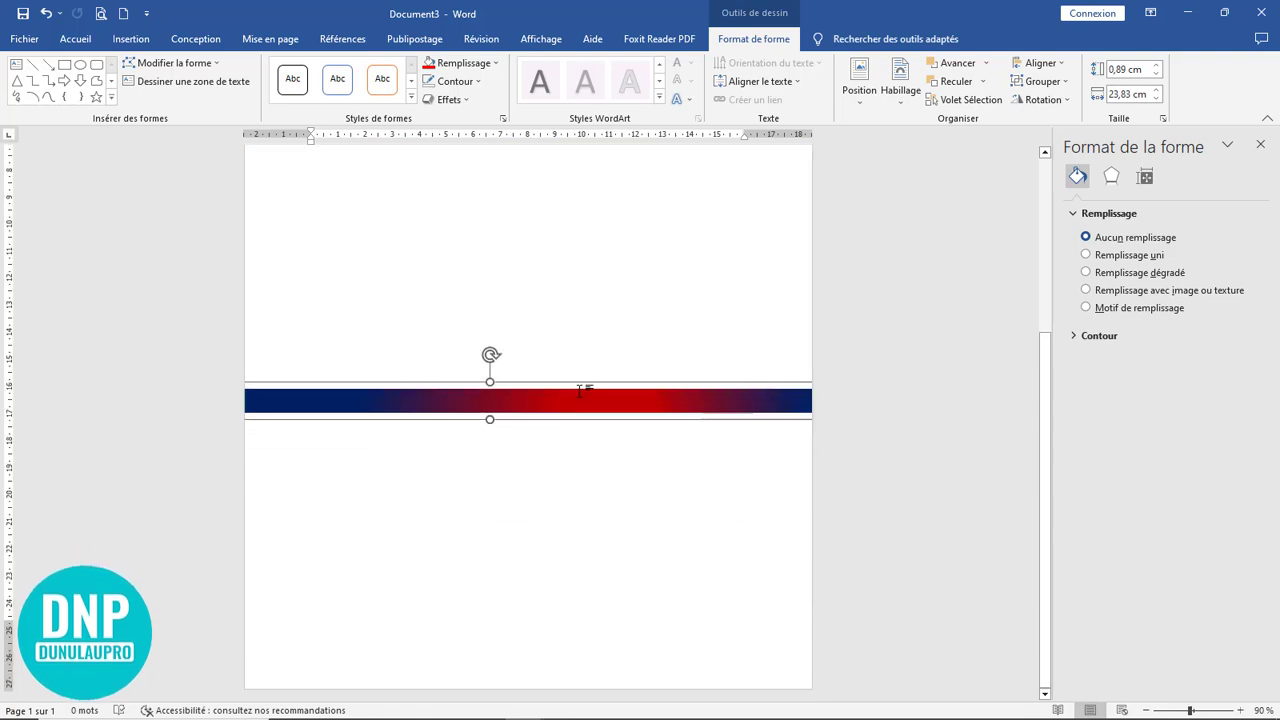
left_click_drag(577, 507, 591, 674)
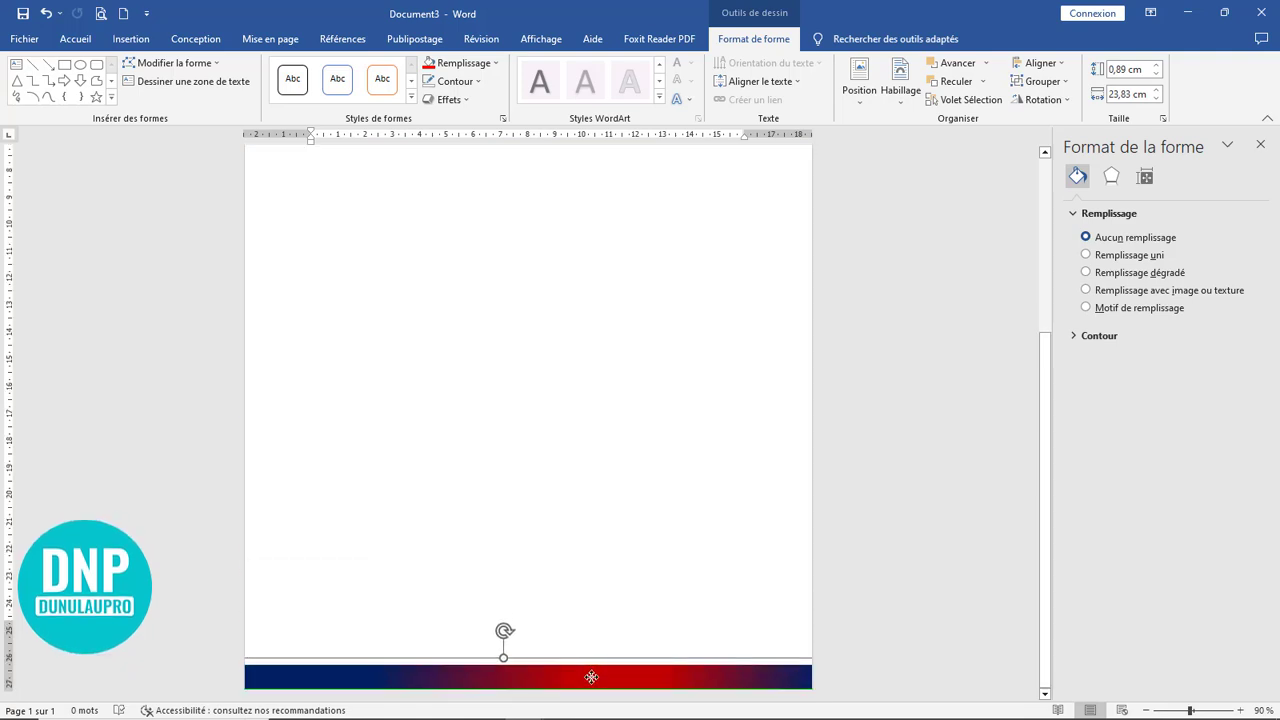
key("ctrl+z")
key("ctrl+z")
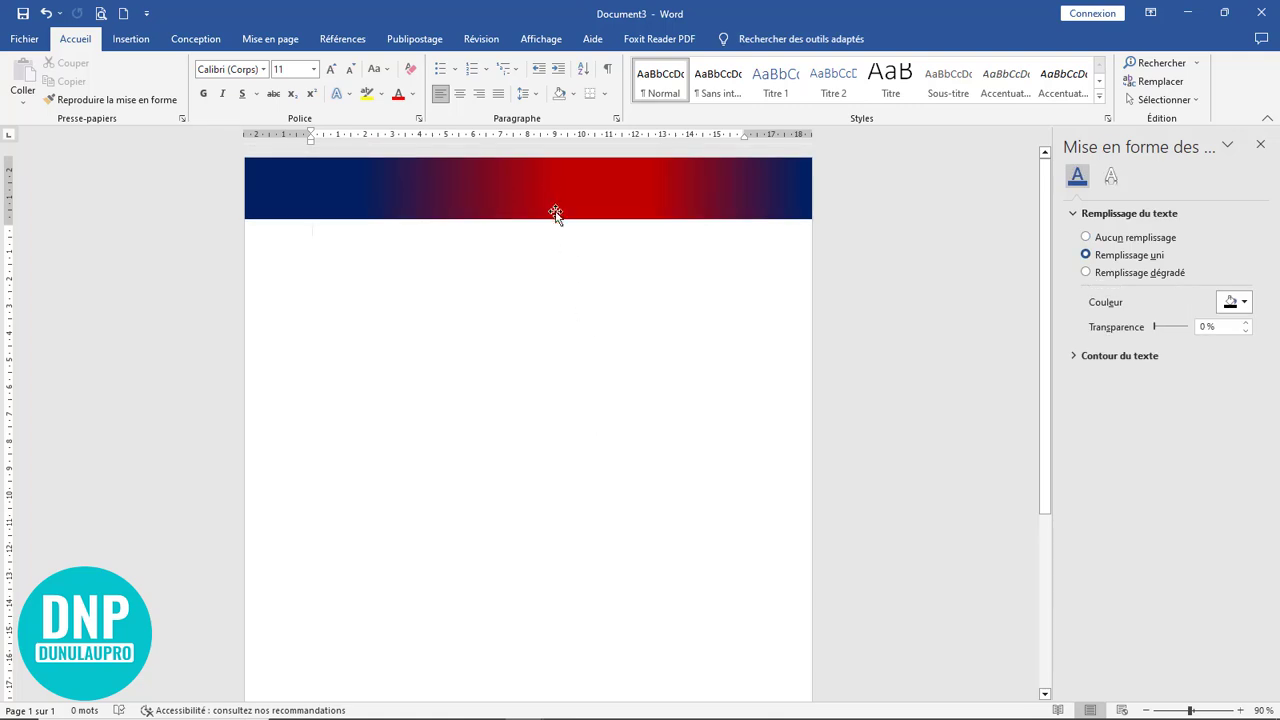
Group the two gradient bars that form the banner at the top of the page
left_click(603, 316)
left_click(588, 202)
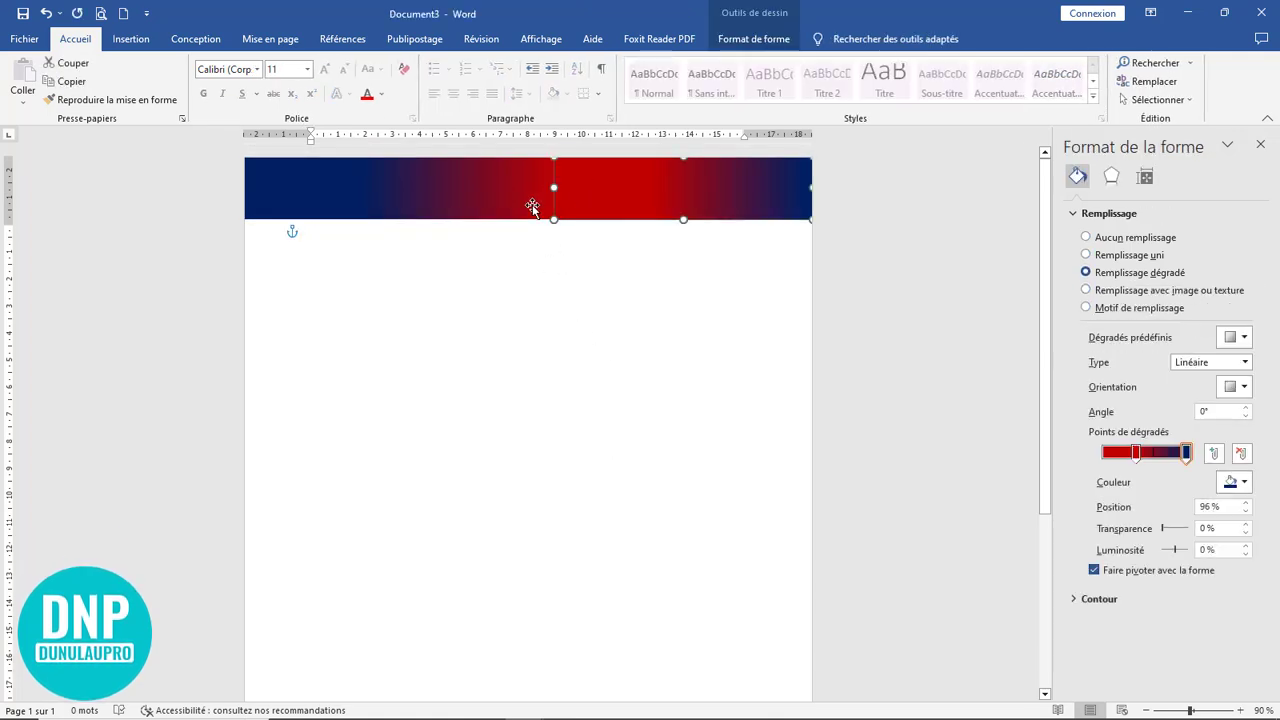
left_click(598, 205)
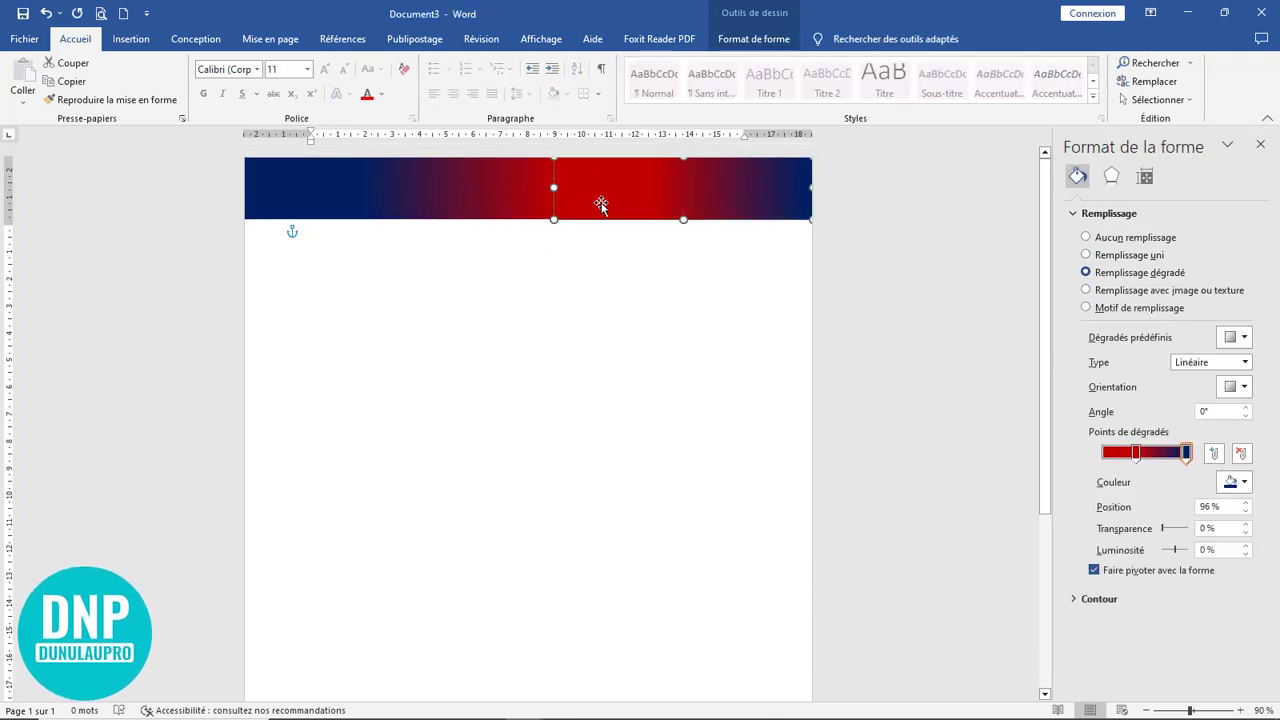
left_click(515, 209, "shift")
left_click(771, 40)
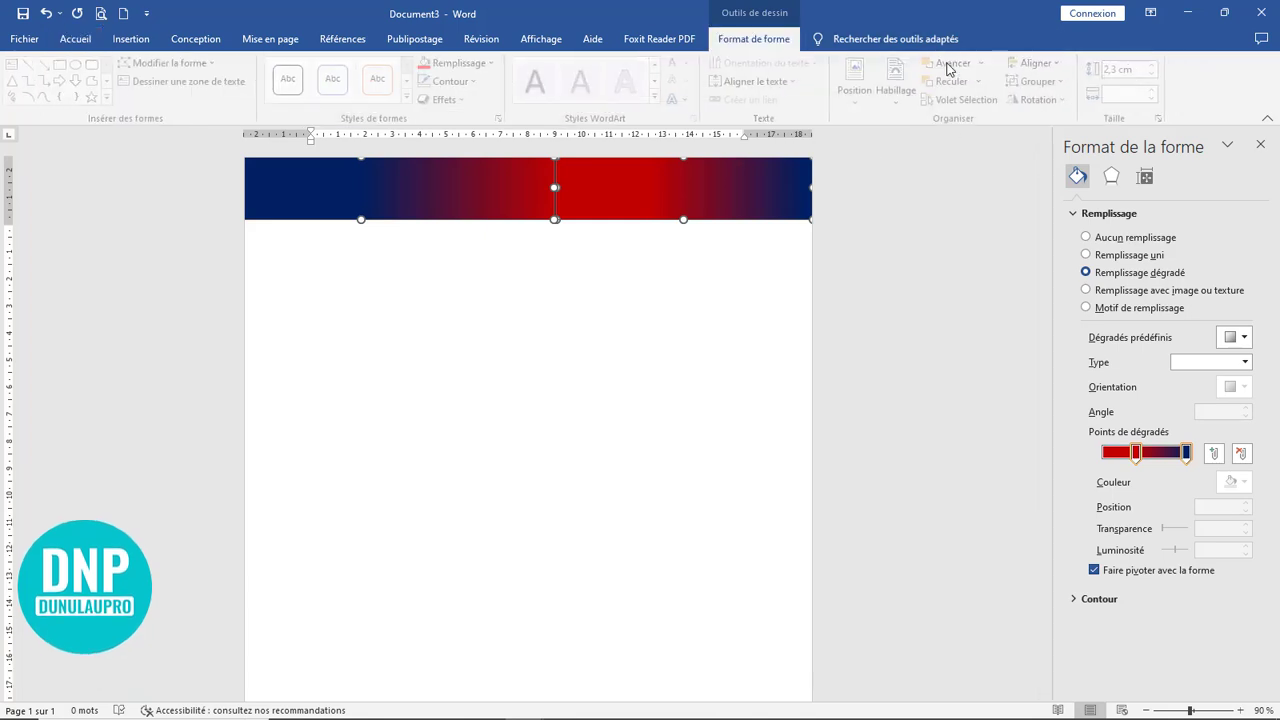
left_click(1044, 104)
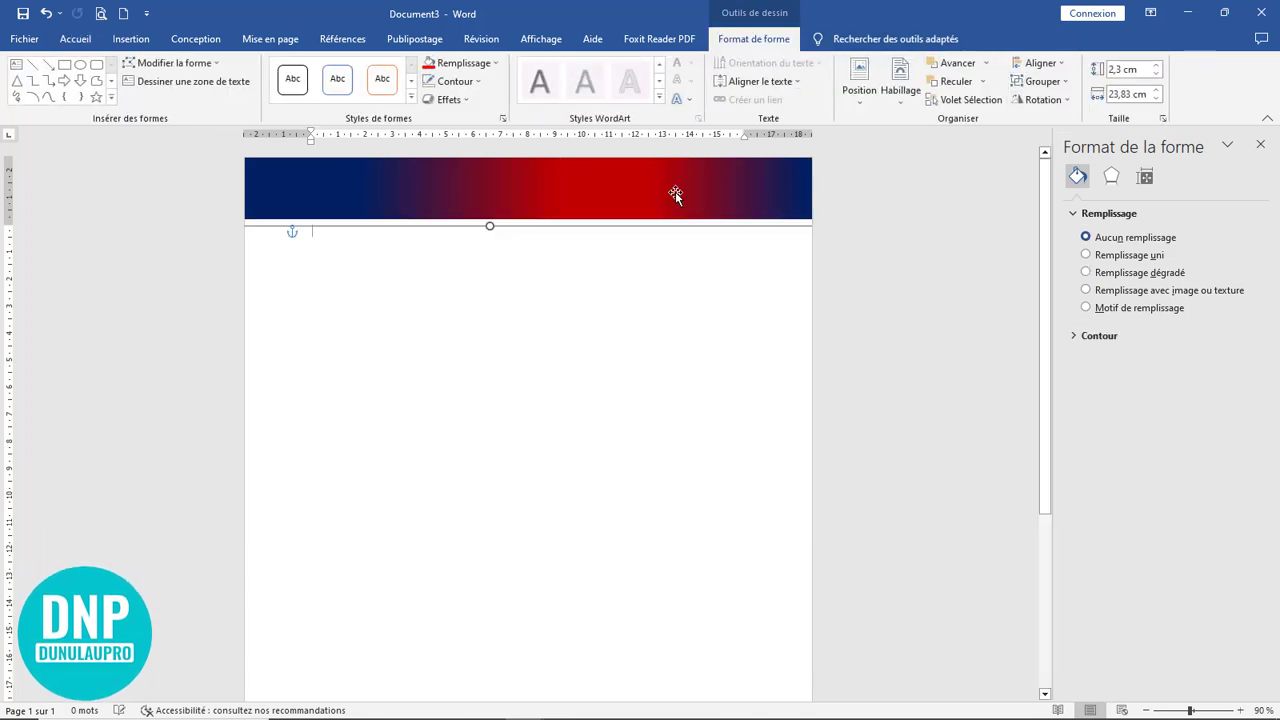
Duplicate the grouped top banner directly beneath it and flatten the copy to about 0.38 cm high
left_click_drag(623, 206, 621, 282)
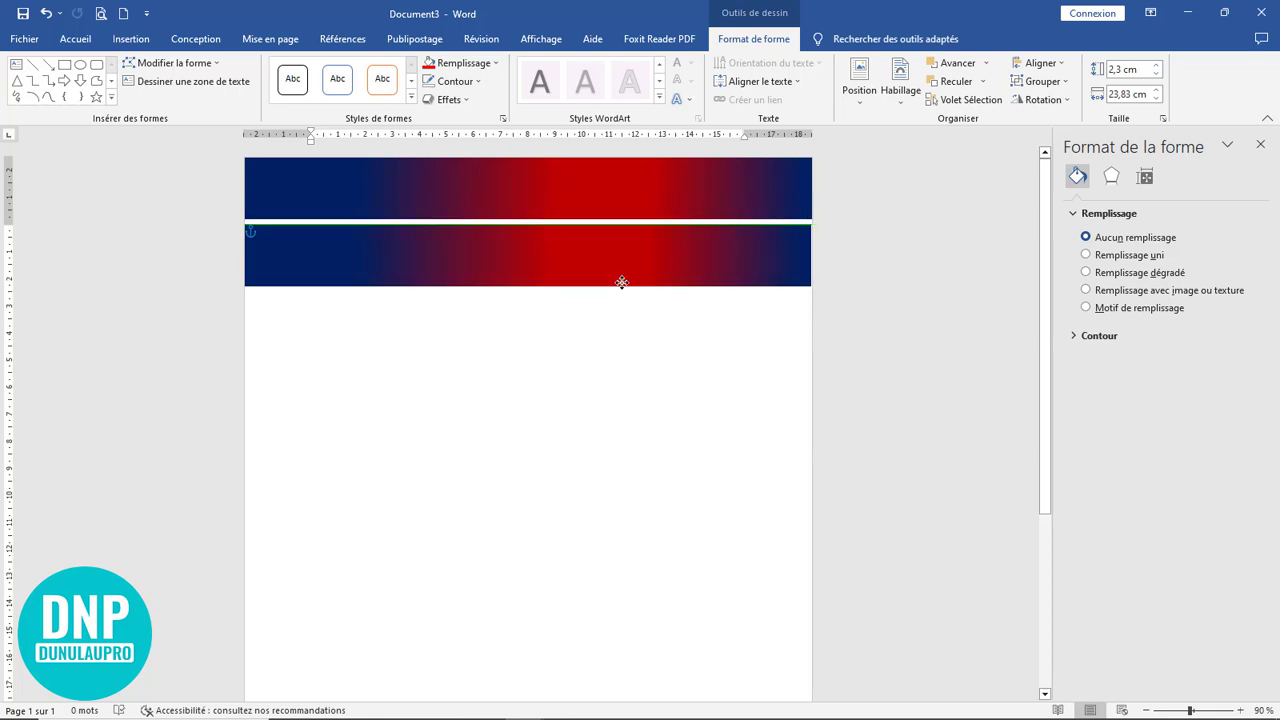
mouse_move(490, 216)
left_mouse_down()
mouse_move(489, 260)
mouse_move(526, 234)
mouse_move(526, 215)
mouse_move(489, 223)
left_mouse_up()
Nudge the thin strip upward so only a narrow white gap separates it from the top banner
key("Up")
key("Up")
key("Up")
key("Up")
key("Up")
key("Up")
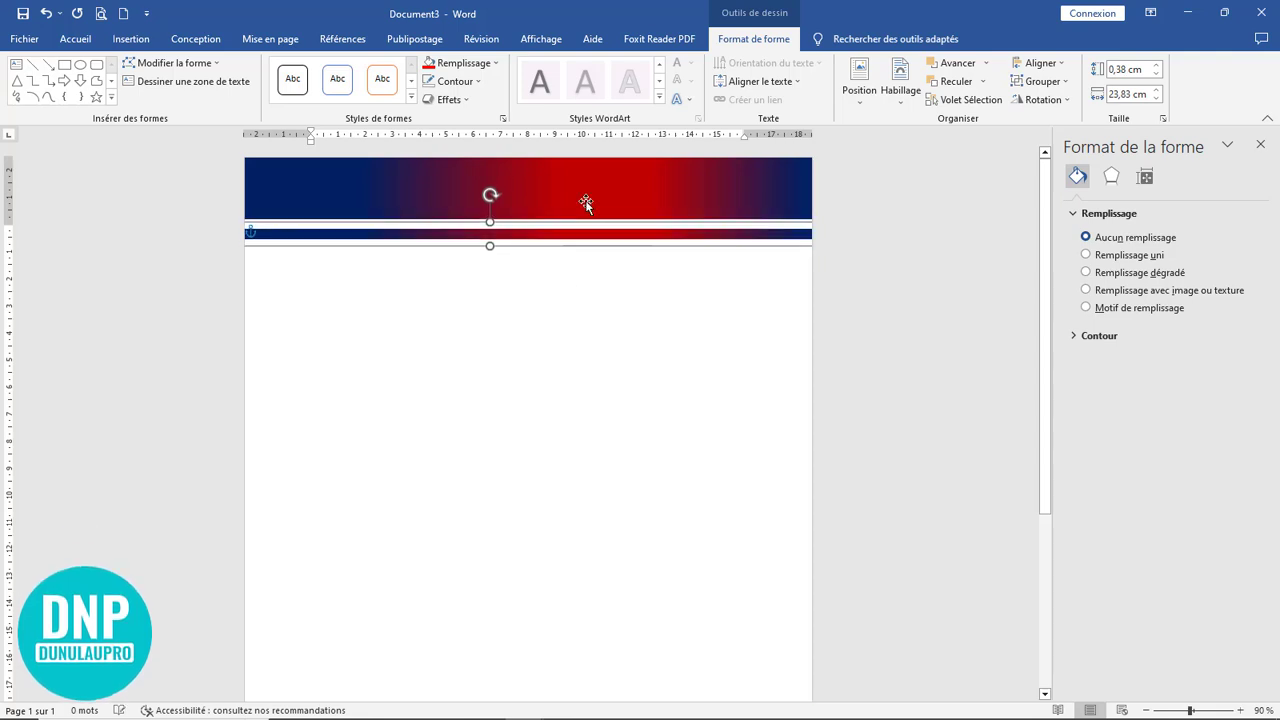
key("Up")
key("Up")
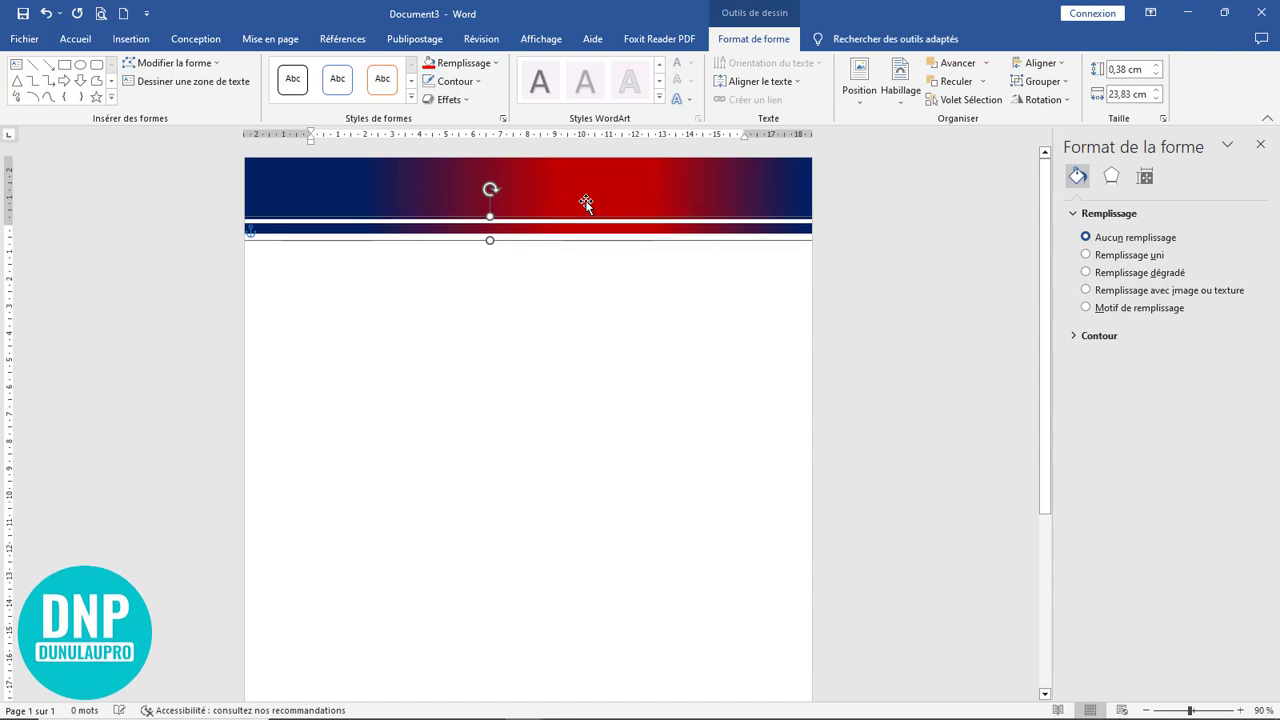
left_click(579, 399)
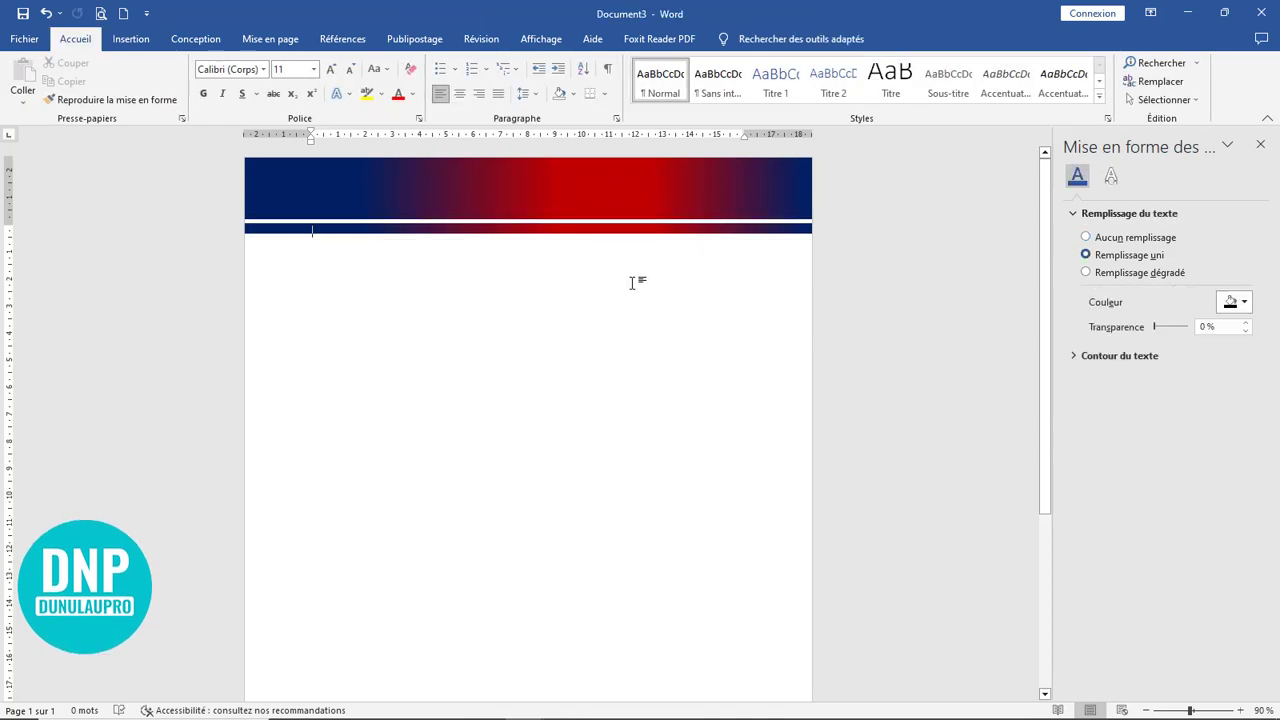
Duplicate the top banner lower on the page and shorten the copy to a bar well inside the page edges
scroll(645, 288, "down", 3)
scroll(645, 288, "up", 3)
scroll(645, 288, "down", 5)
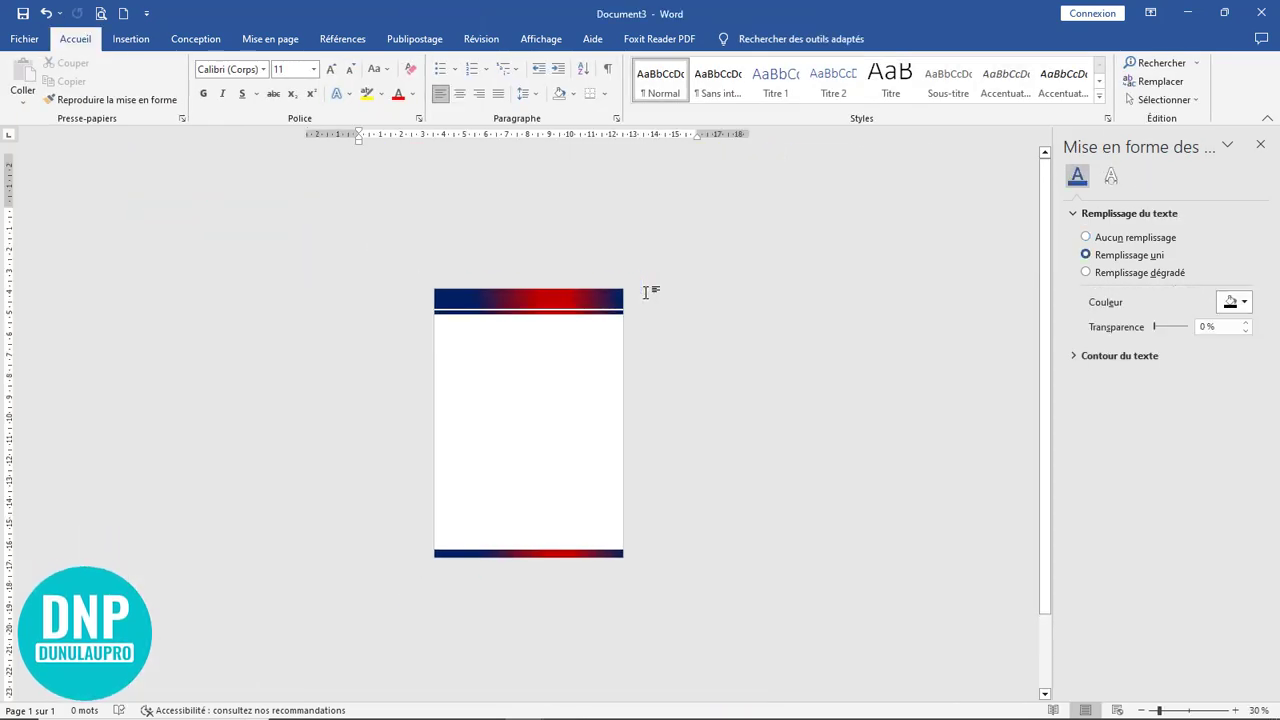
scroll(645, 292, "up", 8)
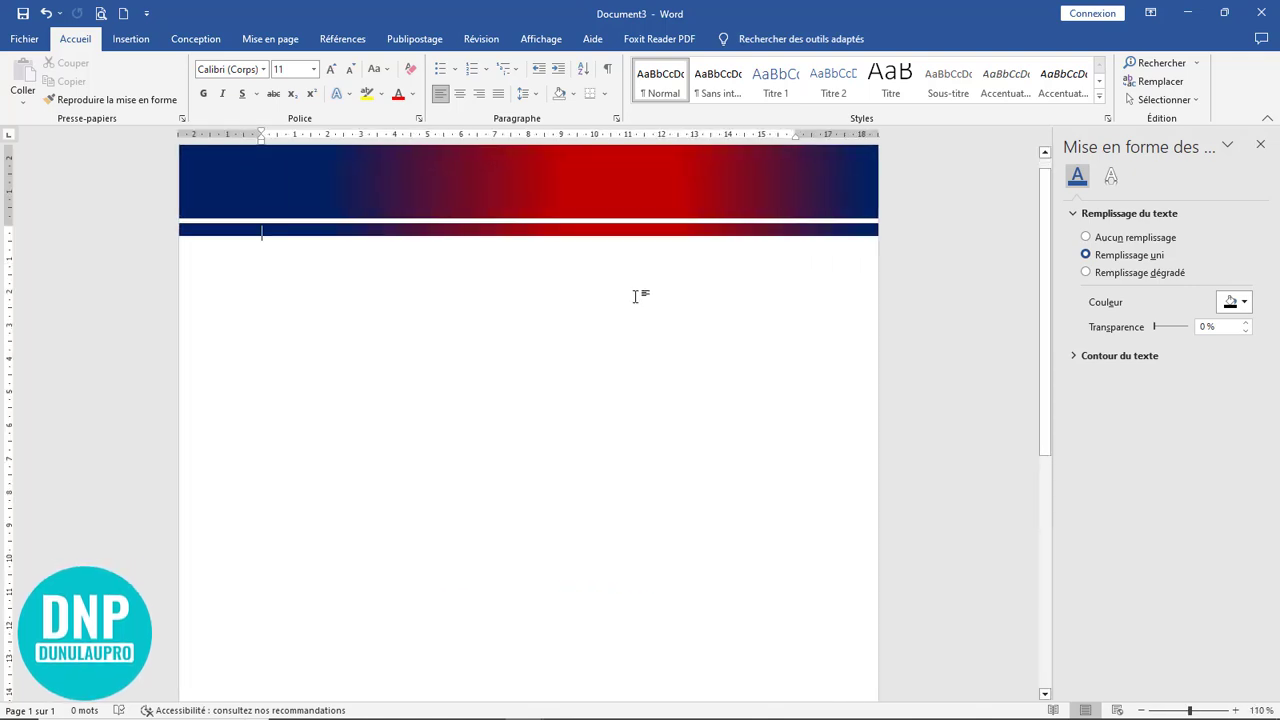
scroll(670, 332, "up", 1)
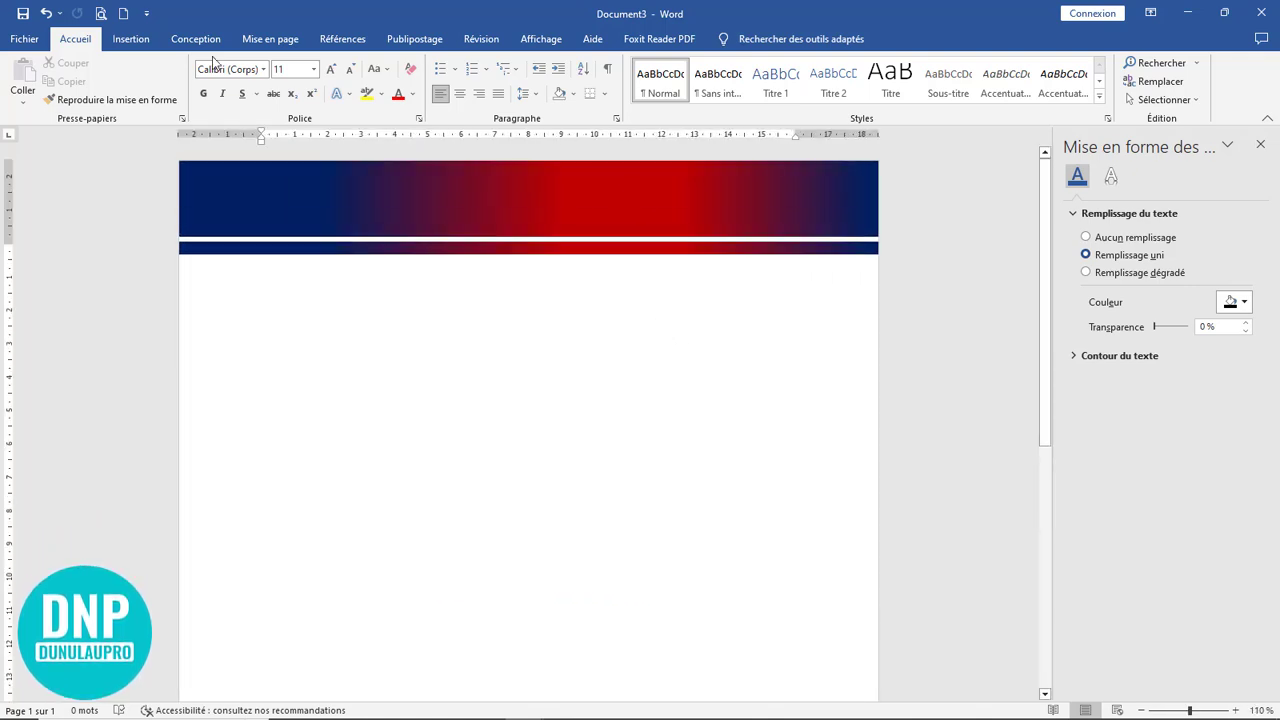
left_click(325, 198)
key("ctrl+d")
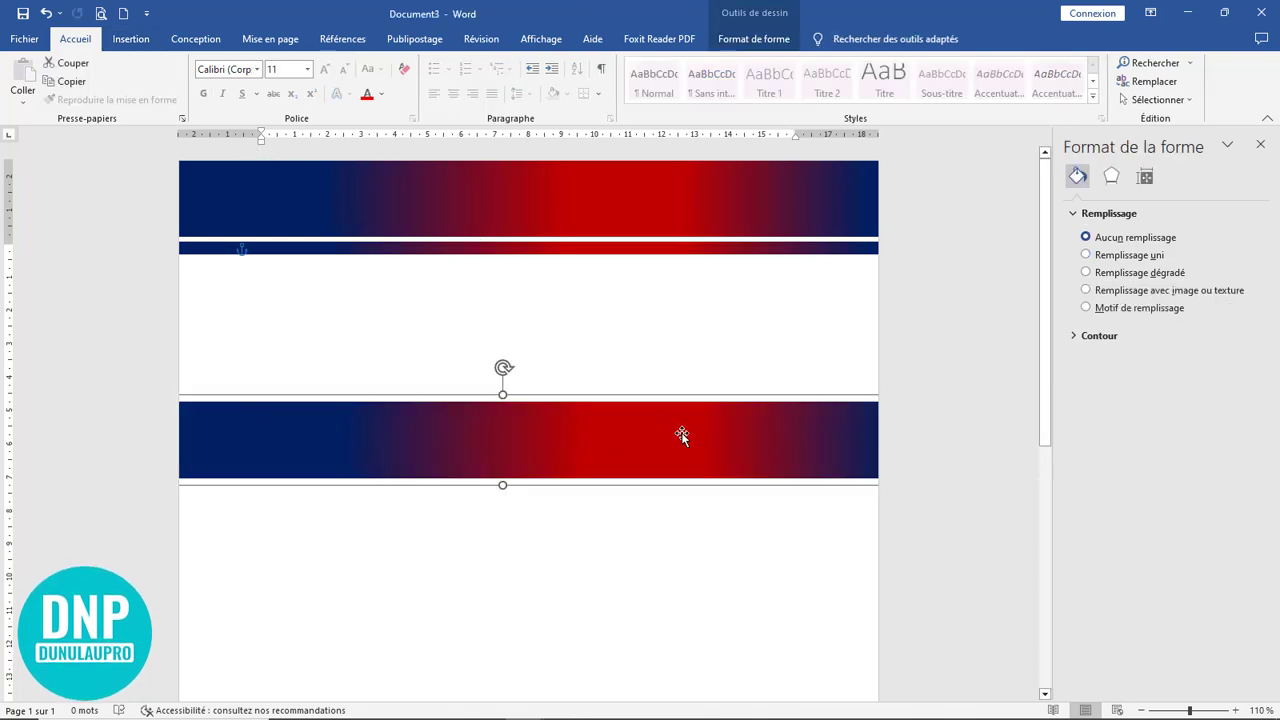
left_click_drag(682, 435, 524, 437)
left_click_drag(749, 442, 382, 440)
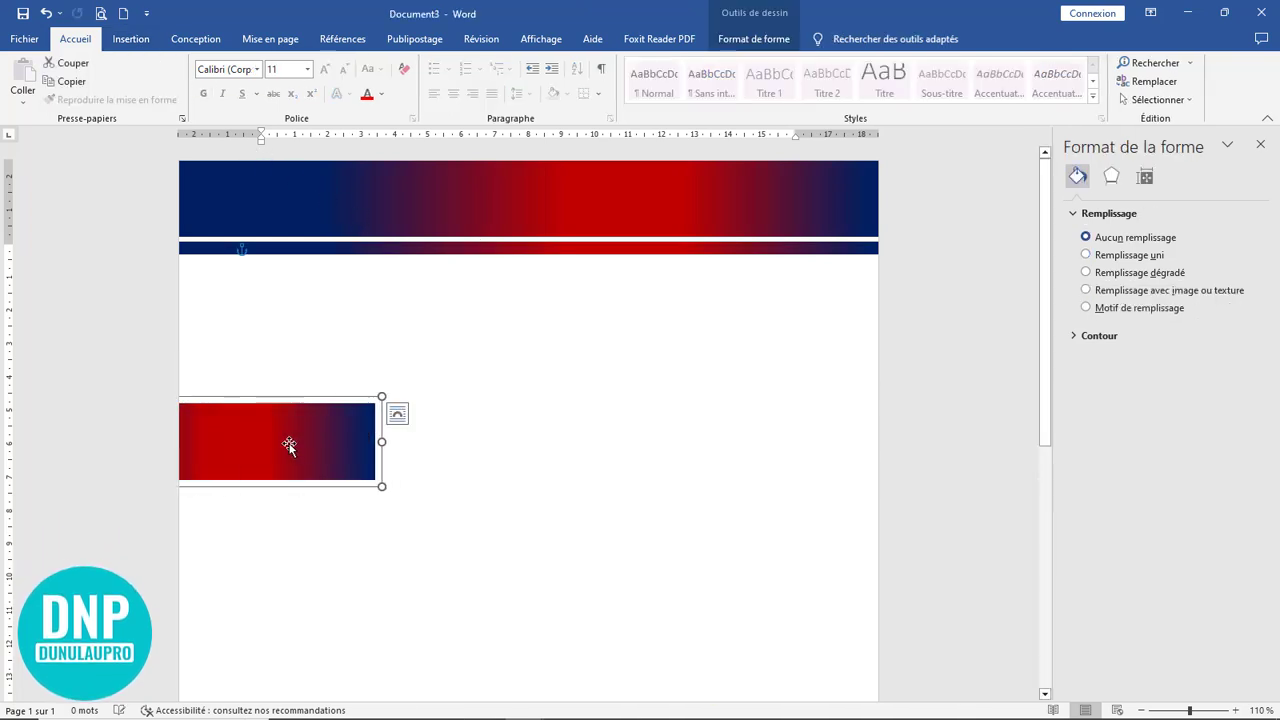
left_click_drag(289, 446, 629, 440)
left_click_drag(714, 441, 531, 460)
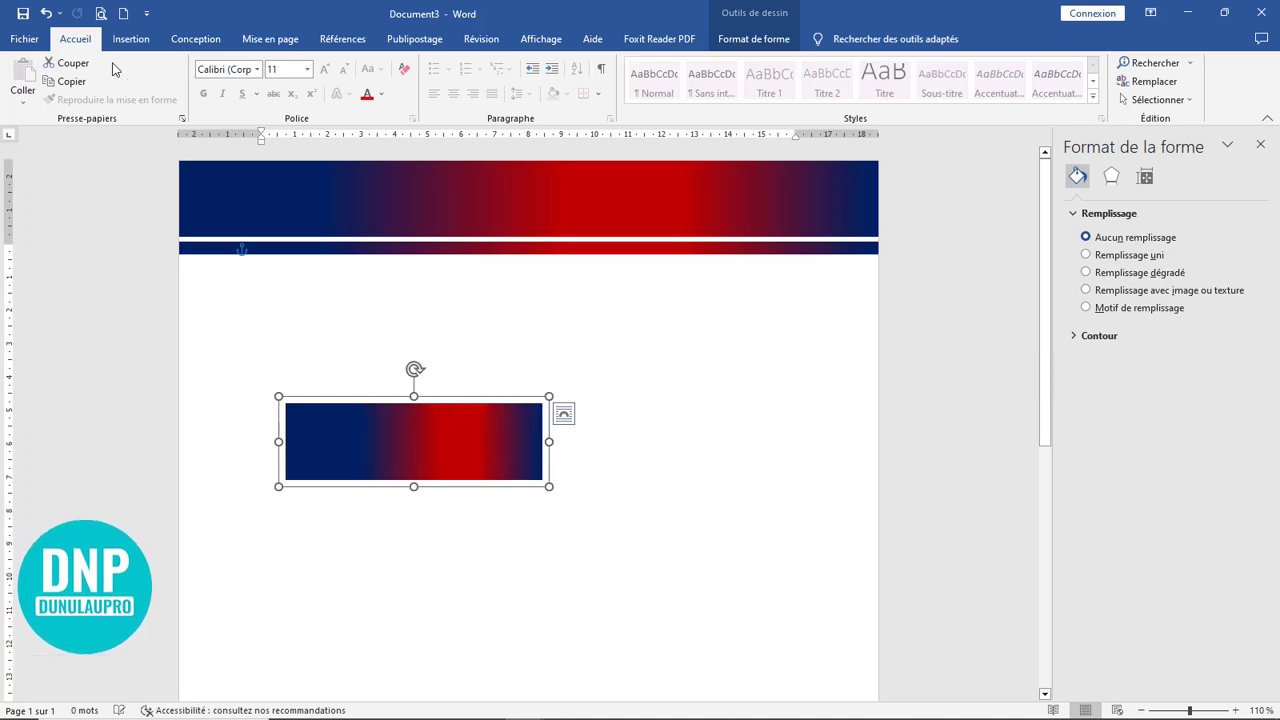
Change the shape of the grouped gradient bars in the middle of the page to parallelograms
left_click(139, 46)
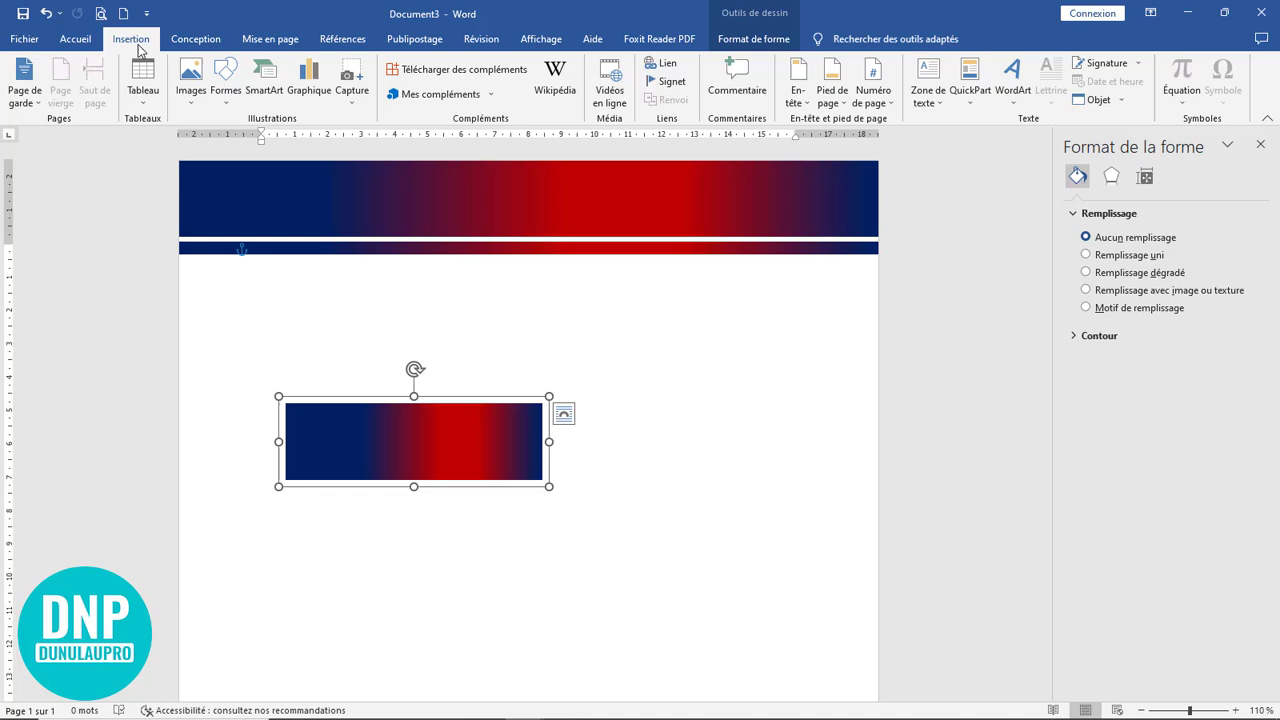
double_click(457, 397)
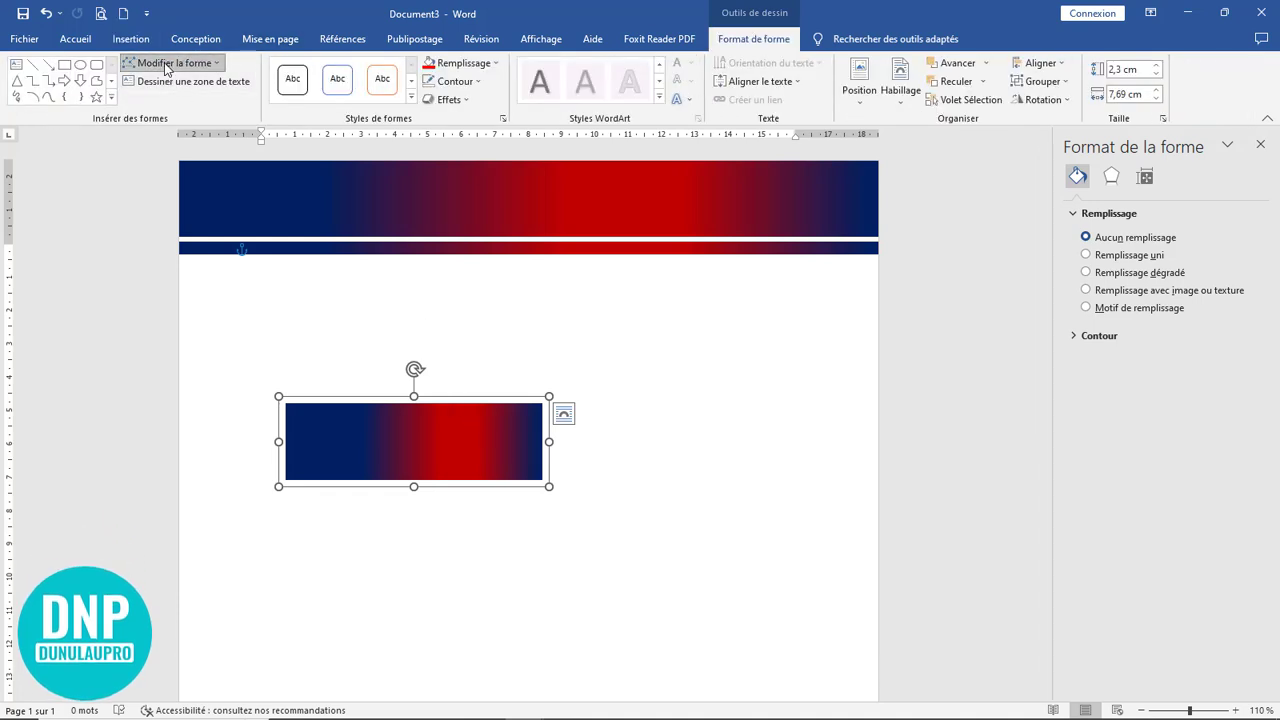
left_click(167, 63)
mouse_move(190, 83)
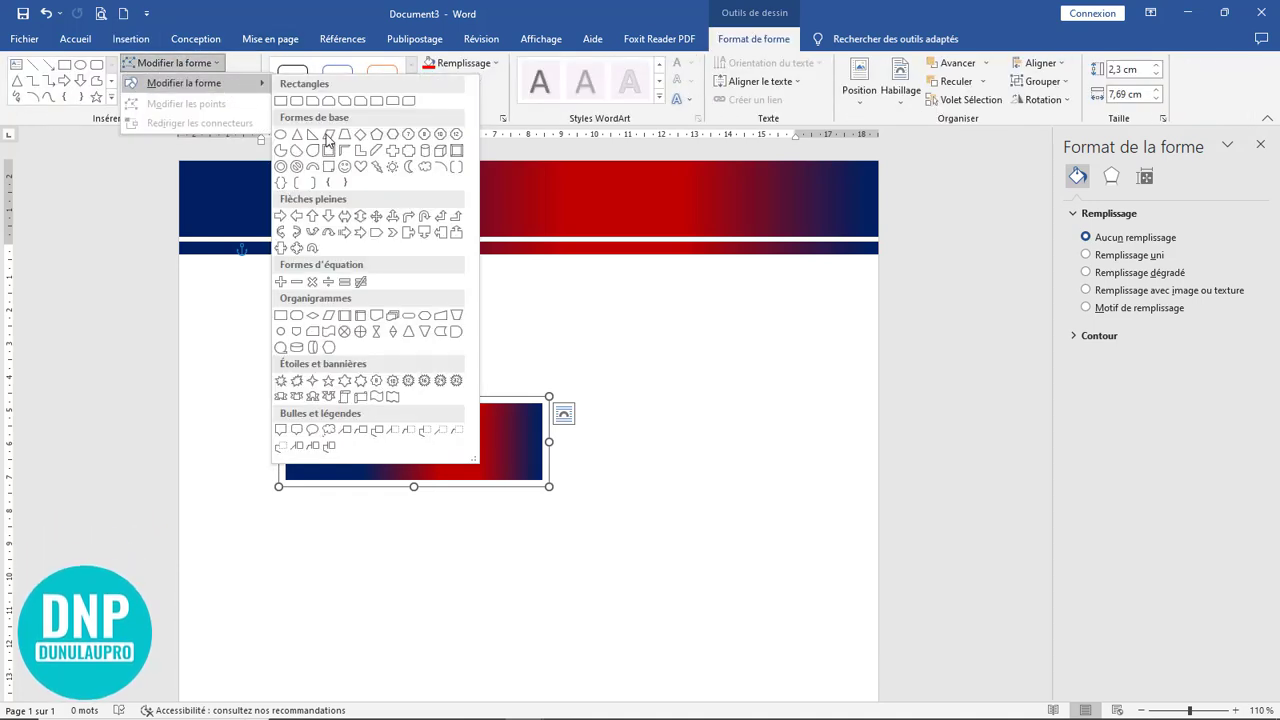
left_click(328, 135)
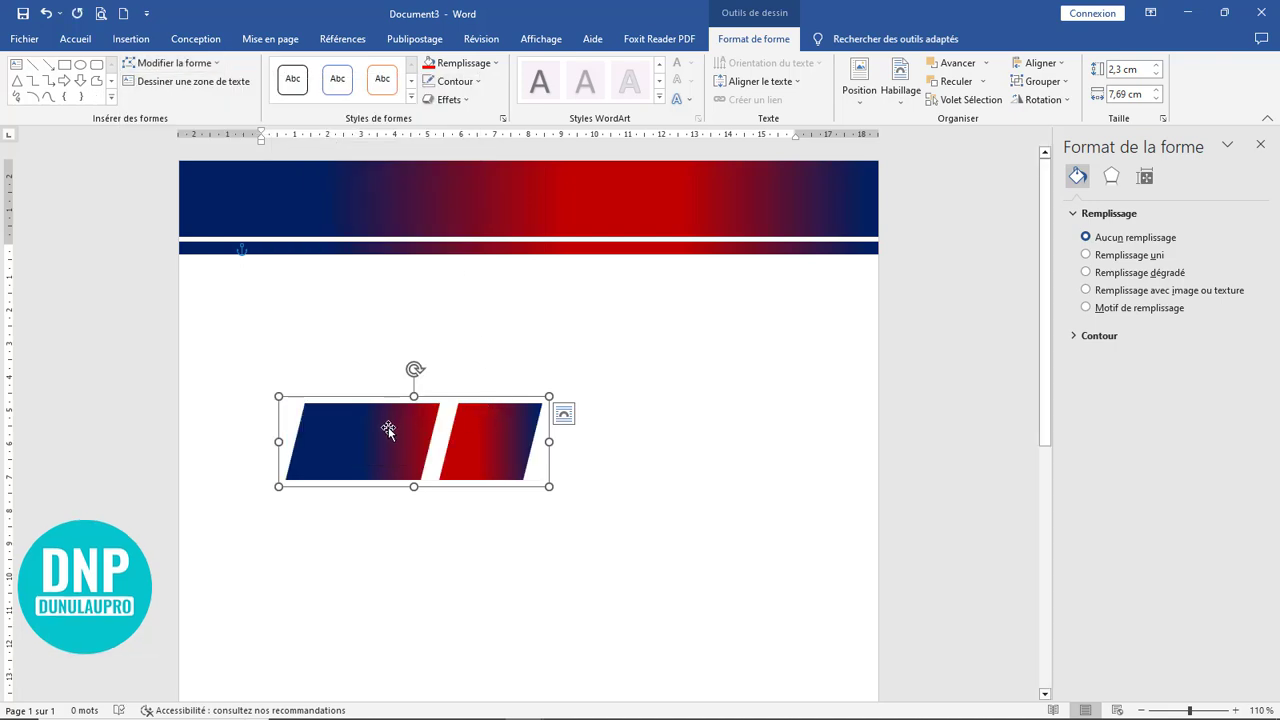
Shrink the parallelogram group and place it under the thin strip at the page's left edge, with a copy at the right edge
left_click_drag(538, 441, 474, 440)
left_click_drag(377, 464, 770, 272)
left_click(410, 310)
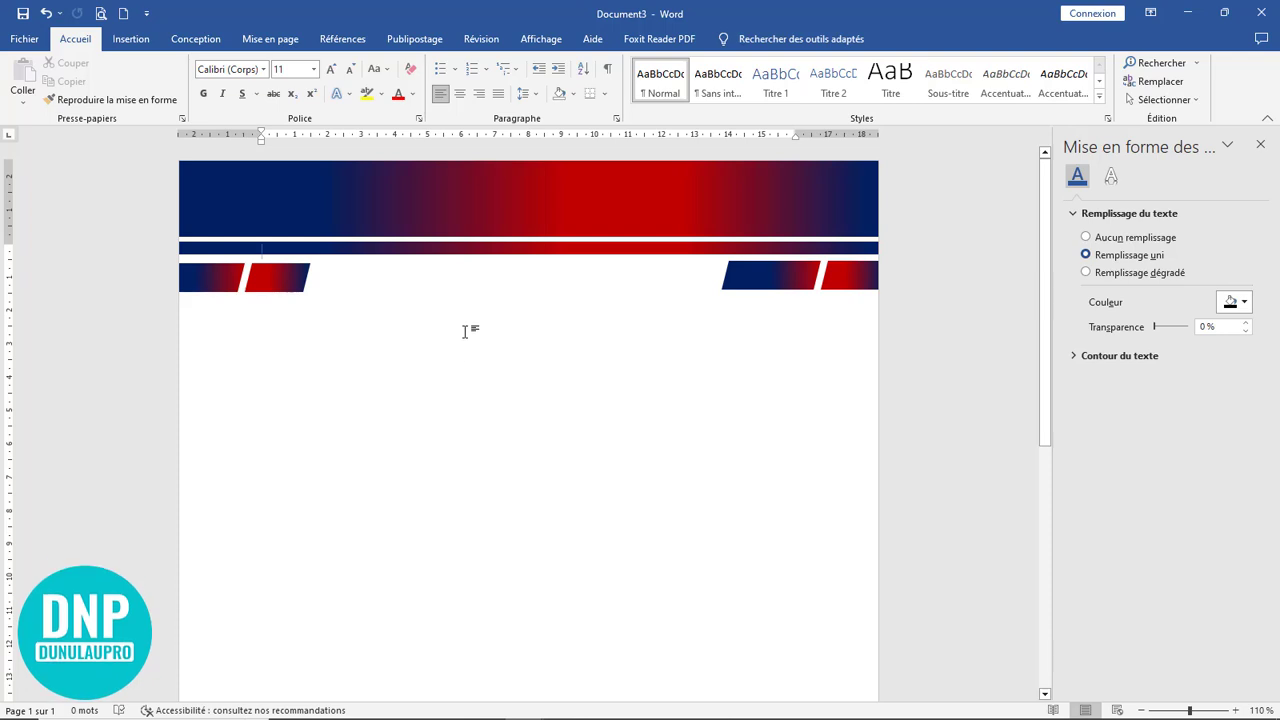
Draw a text box about 10.14 cm by 1.49 cm containing "Joel corporation Inc." and convert the text to all capitals
left_click(131, 39)
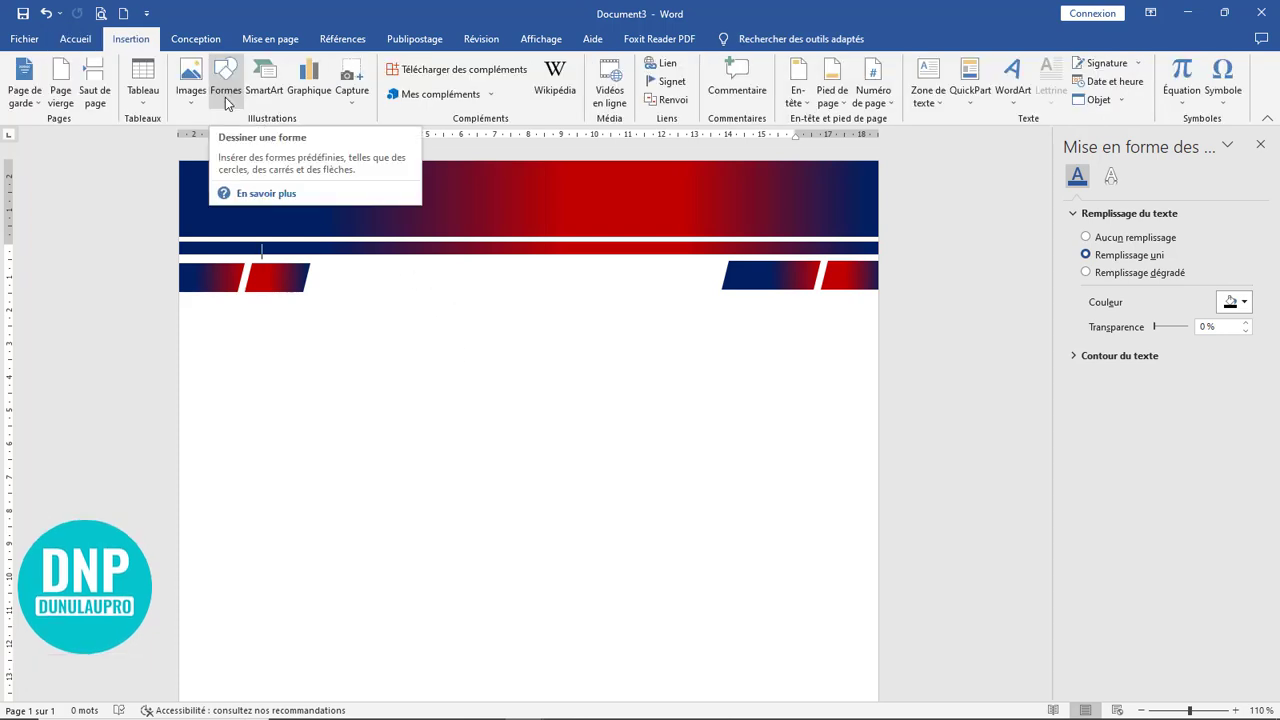
left_click(924, 100)
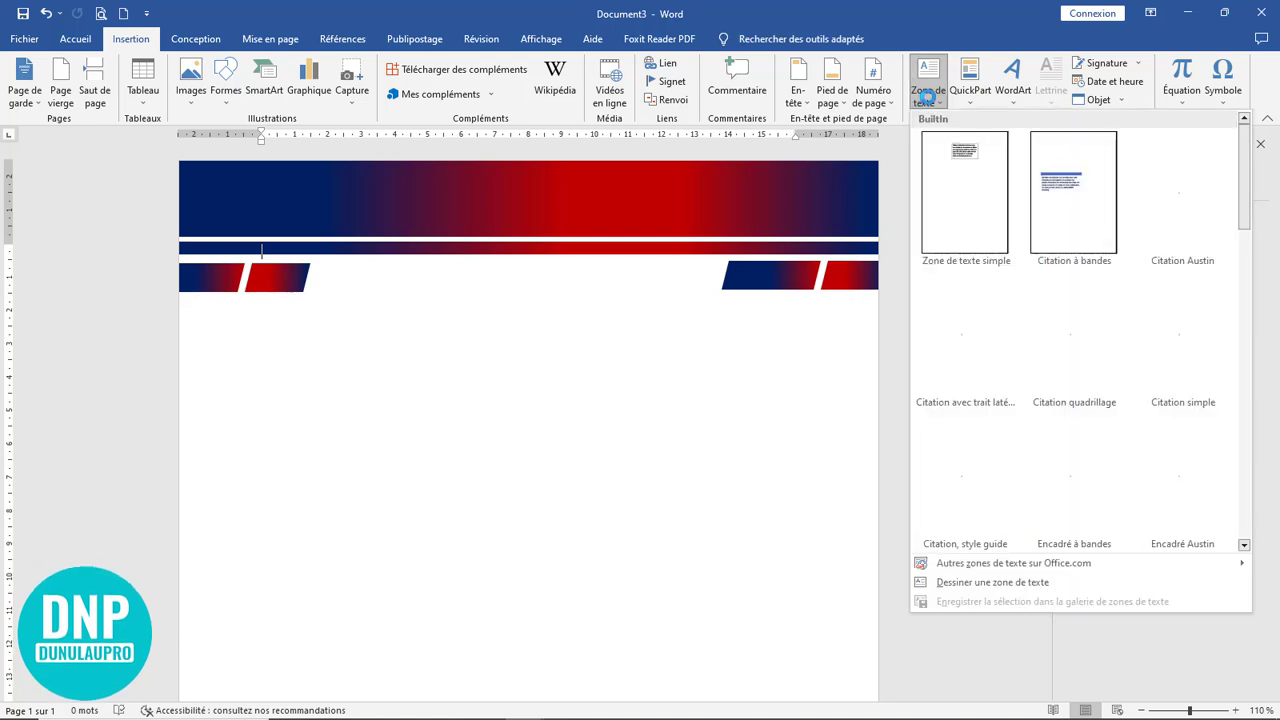
left_click(993, 578)
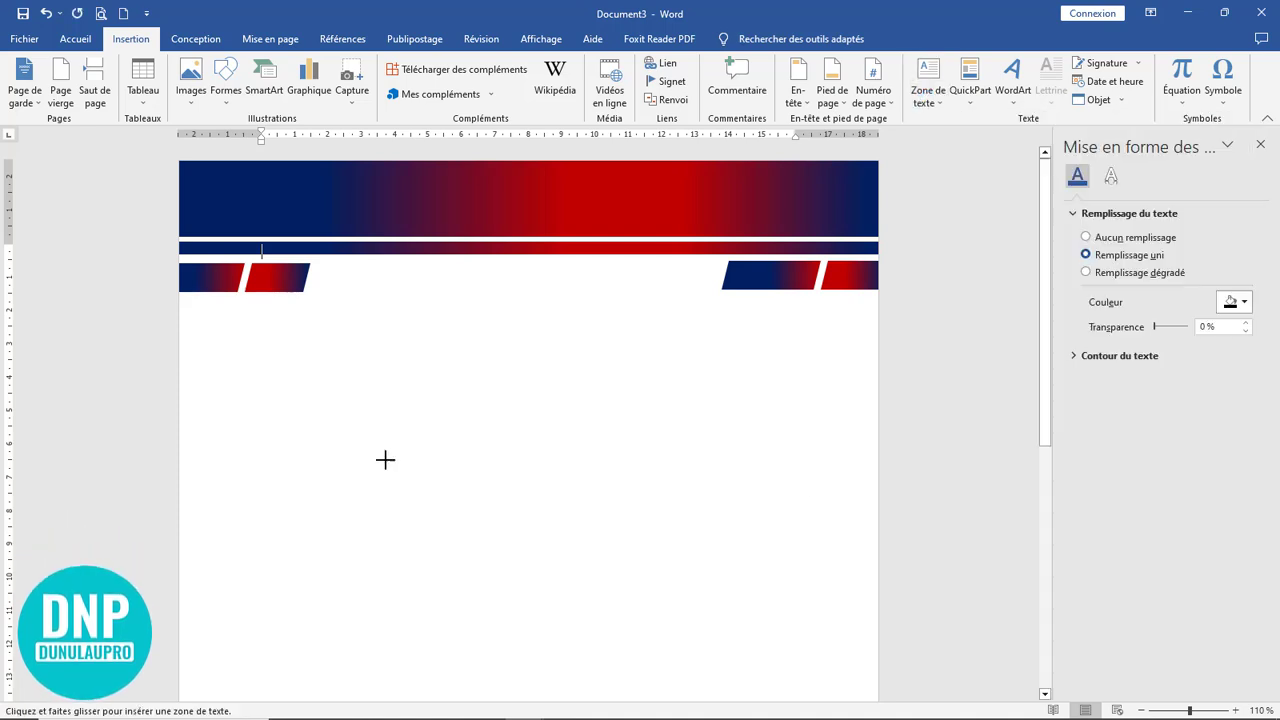
left_click_drag(473, 441, 743, 422)
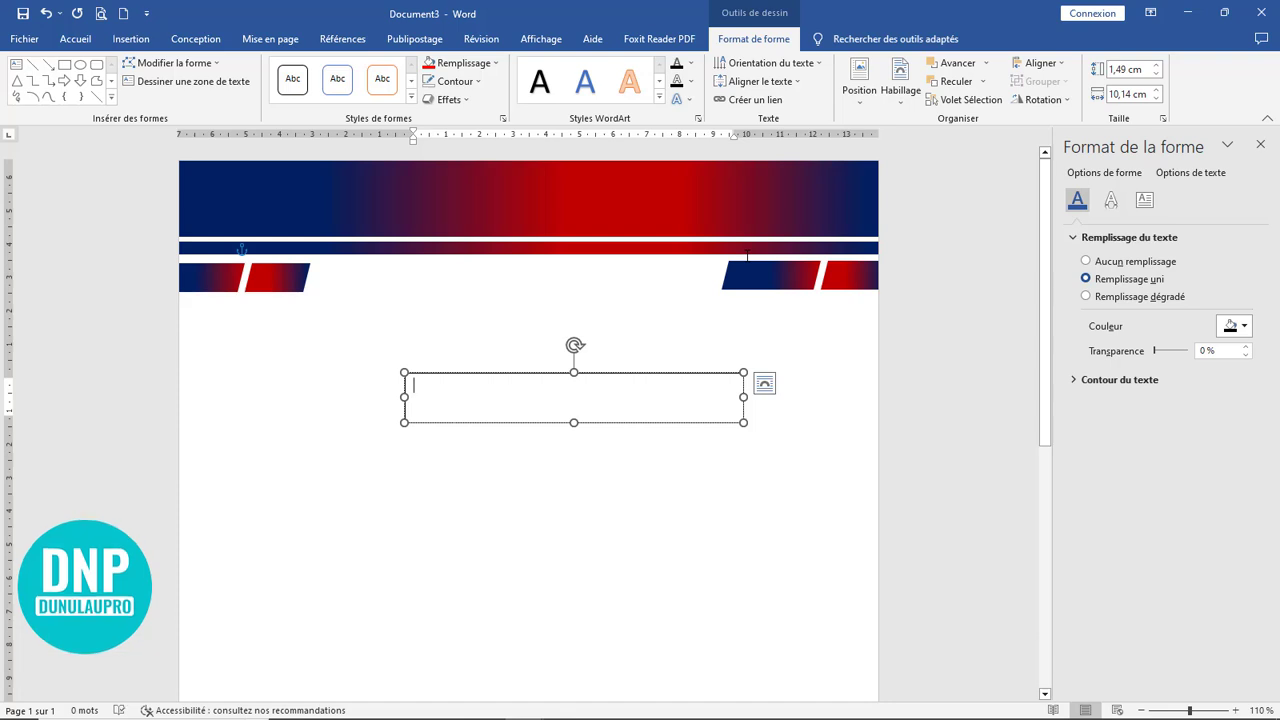
key("ctrl+a")
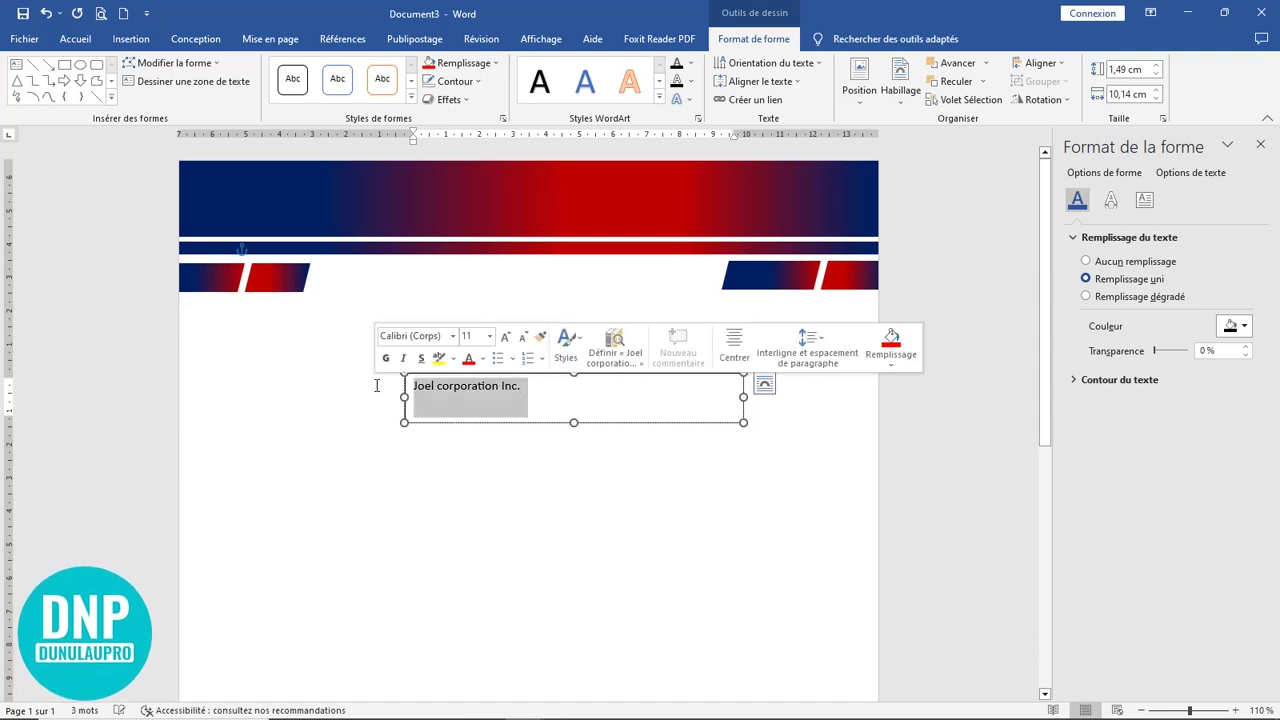
key("ctrl+shift+a")
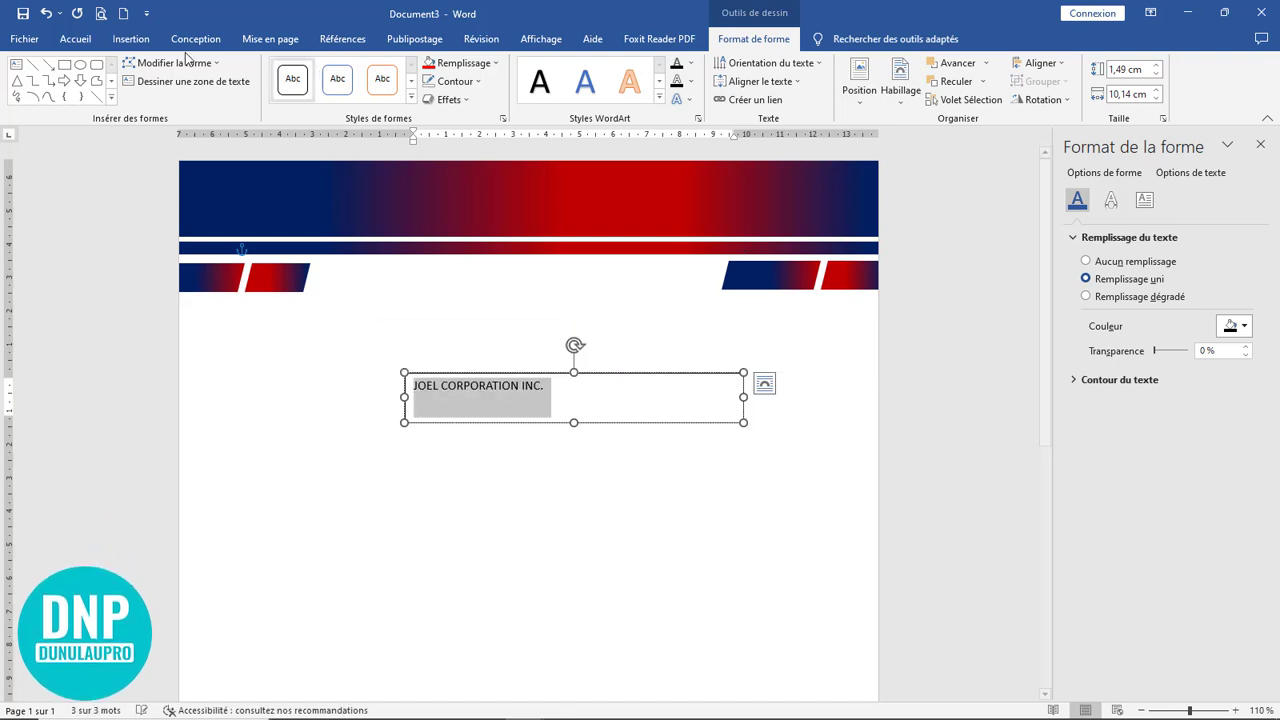
Format the company name in bold Bebas Neue at 18 pt
left_click(79, 44)
left_click(206, 97)
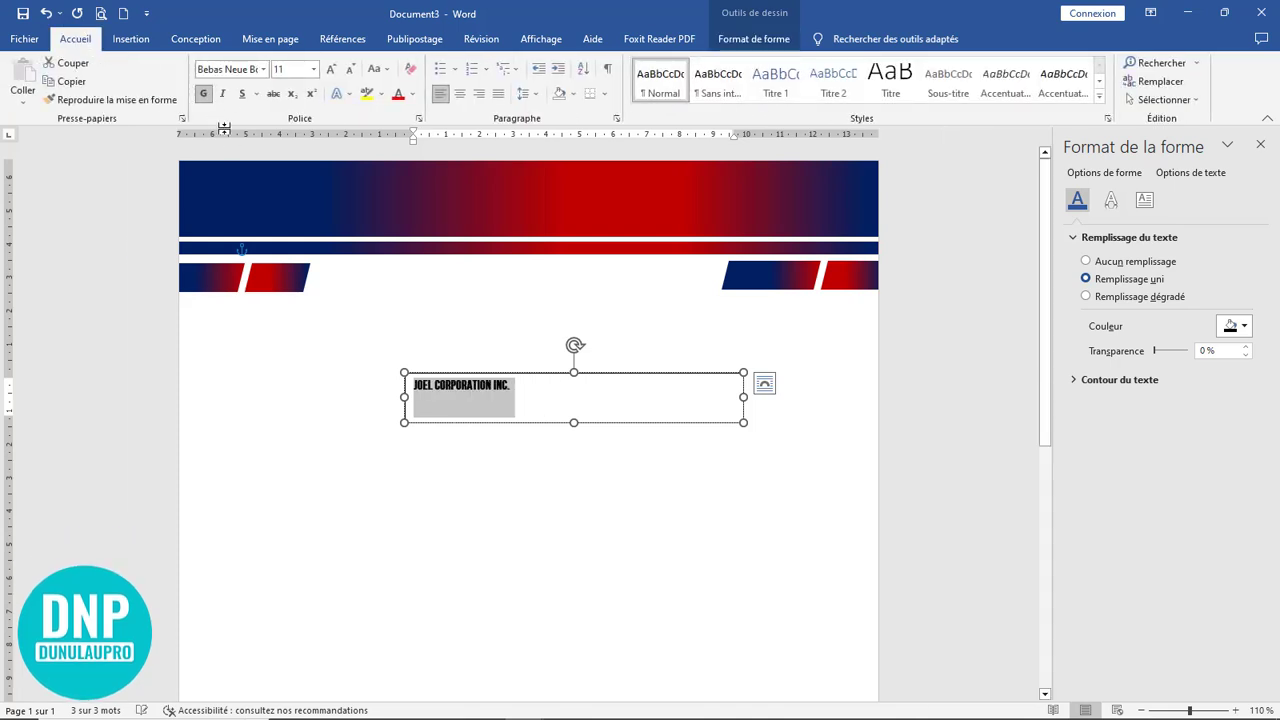
left_click(335, 74)
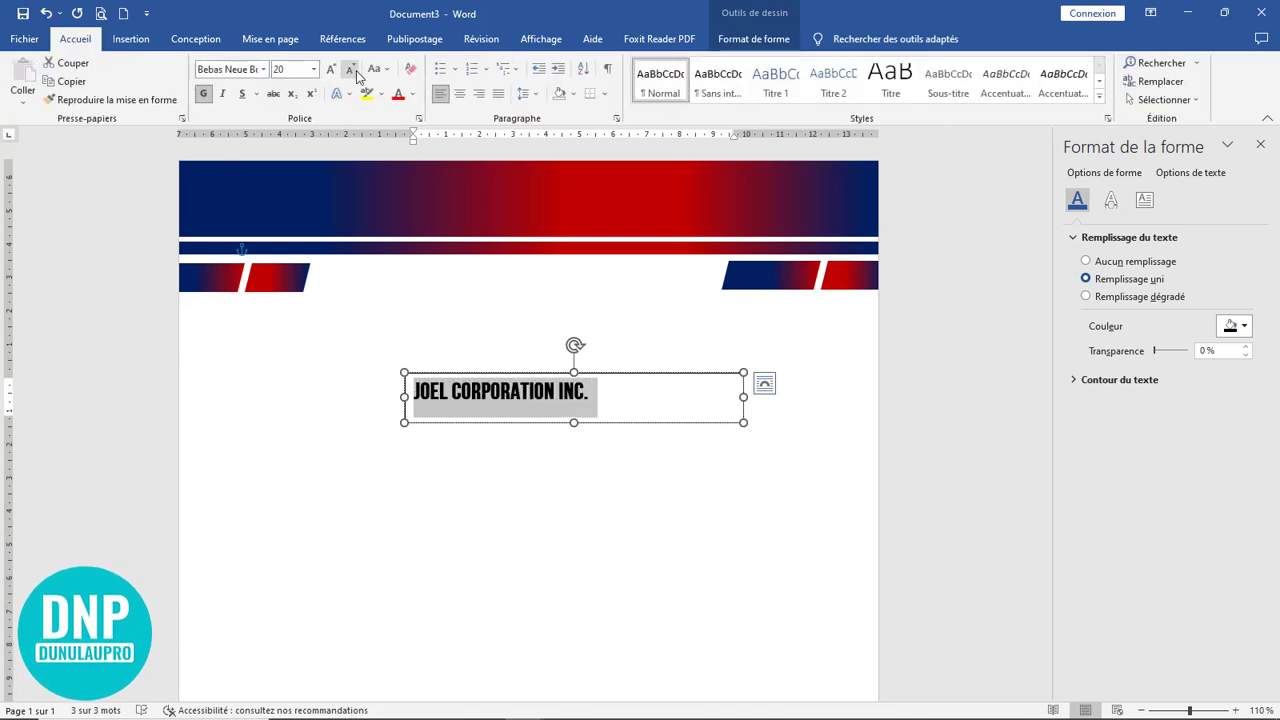
left_click(352, 72)
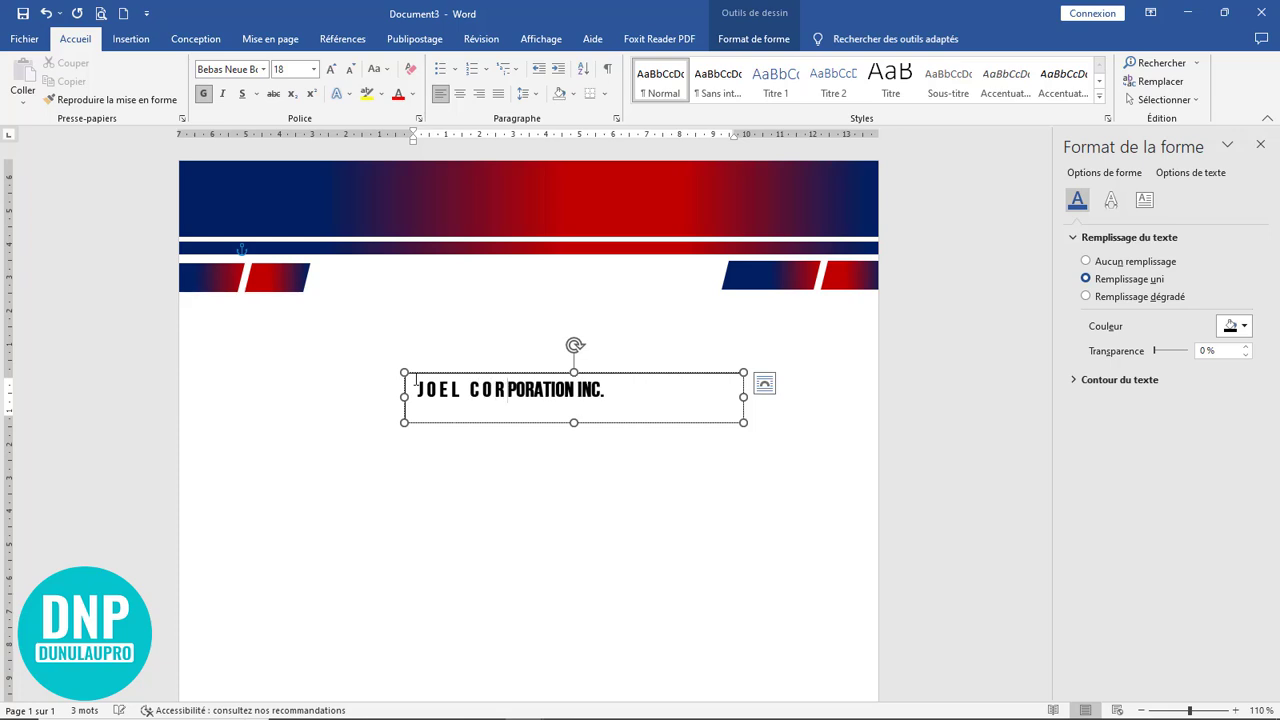
Spread out the company name with a space between its letters and remove the final period
key("Right")
key("space")
key("Right")
key("space")
key("Right")
key("space")
key("Right")
key("space")
key("Right")
key("space")
key("Right")
key("space")
key("Right")
key("space")
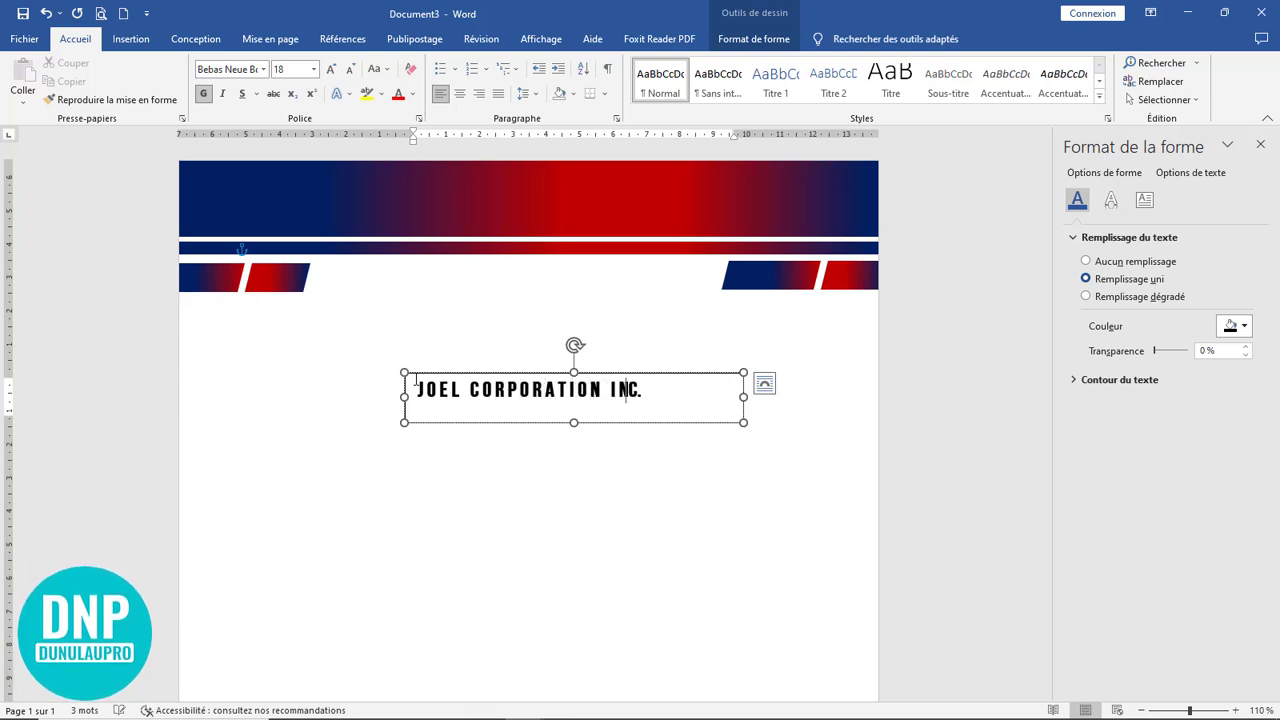
key("BackSpace")
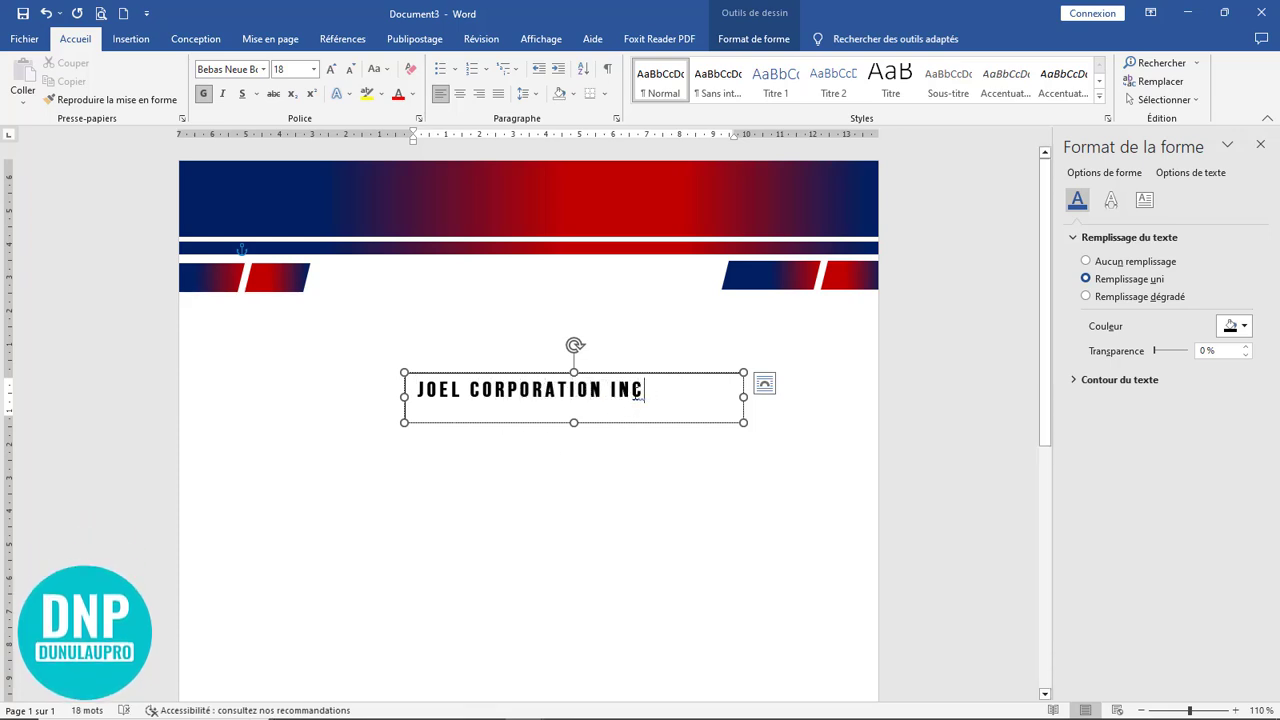
right_click(633, 392)
left_click(633, 393)
Reduce the company name's text box to fit and centre it on the page between the two parallelogram groups
left_click_drag(571, 408, 587, 403)
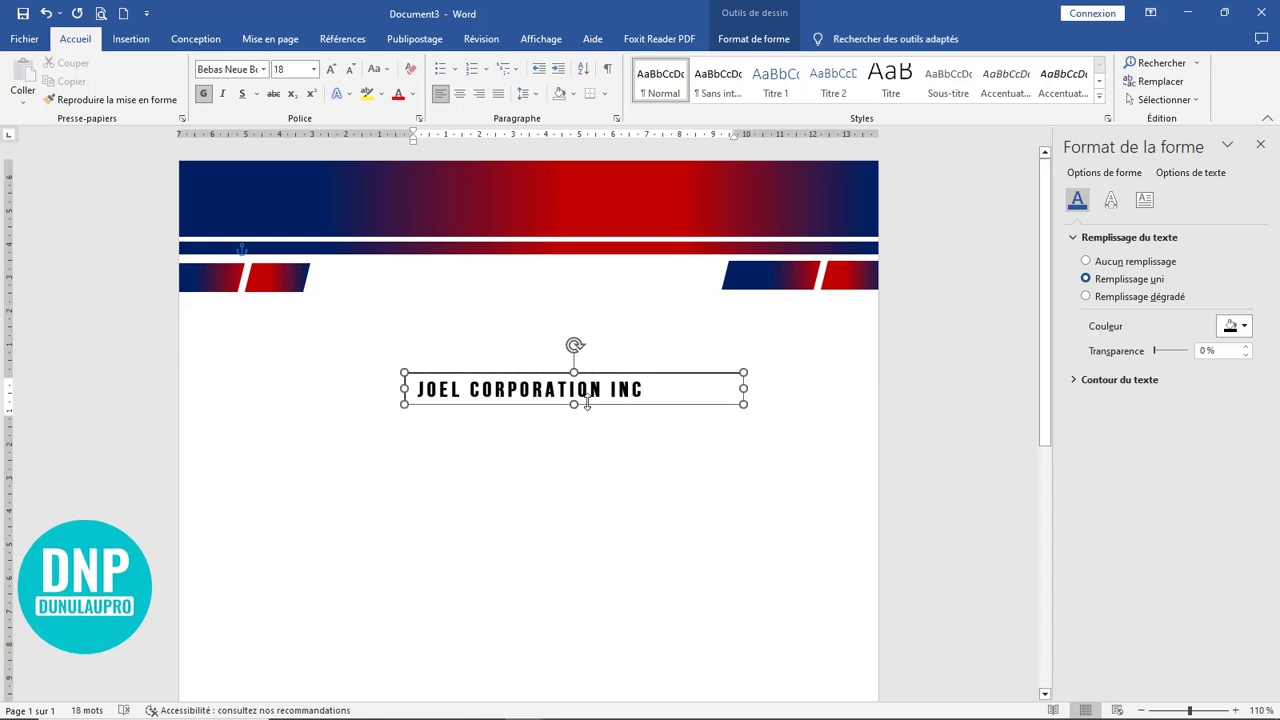
left_click_drag(557, 372, 538, 260)
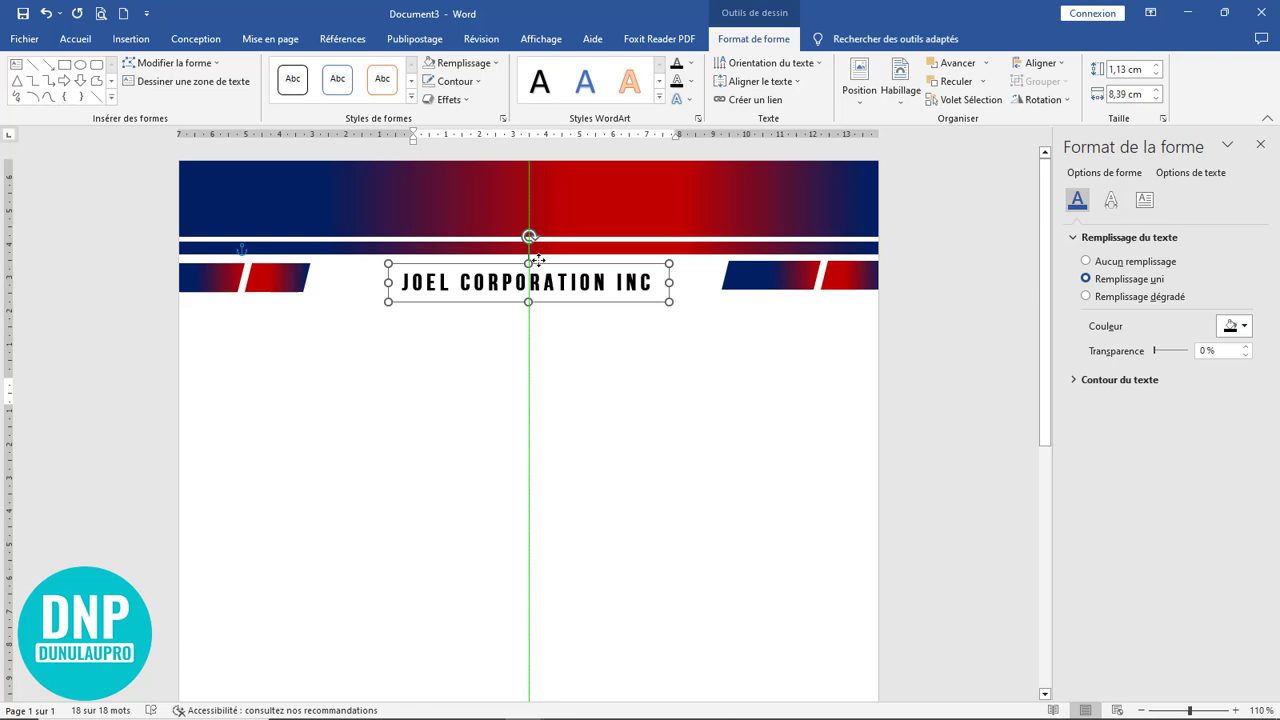
left_click(711, 384)
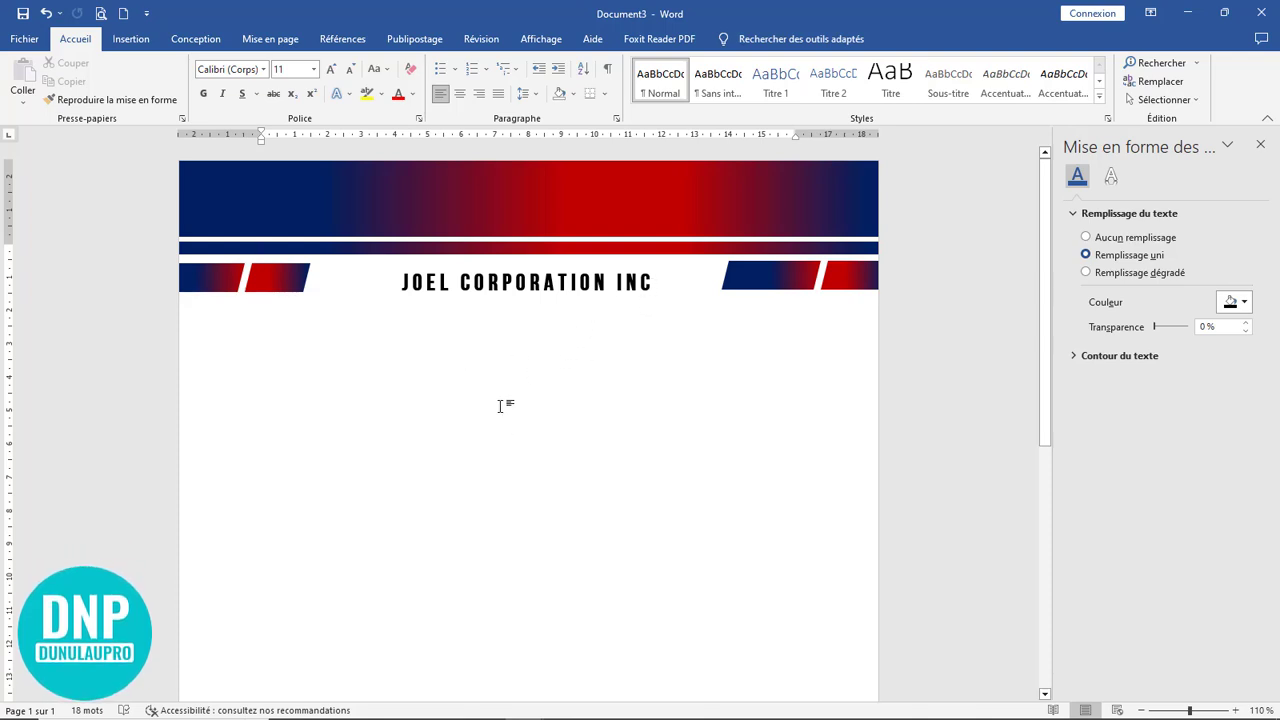
Close the formatting pane, paste the FACTURE details block below the header, and enclose it in a text box
left_click(1260, 144)
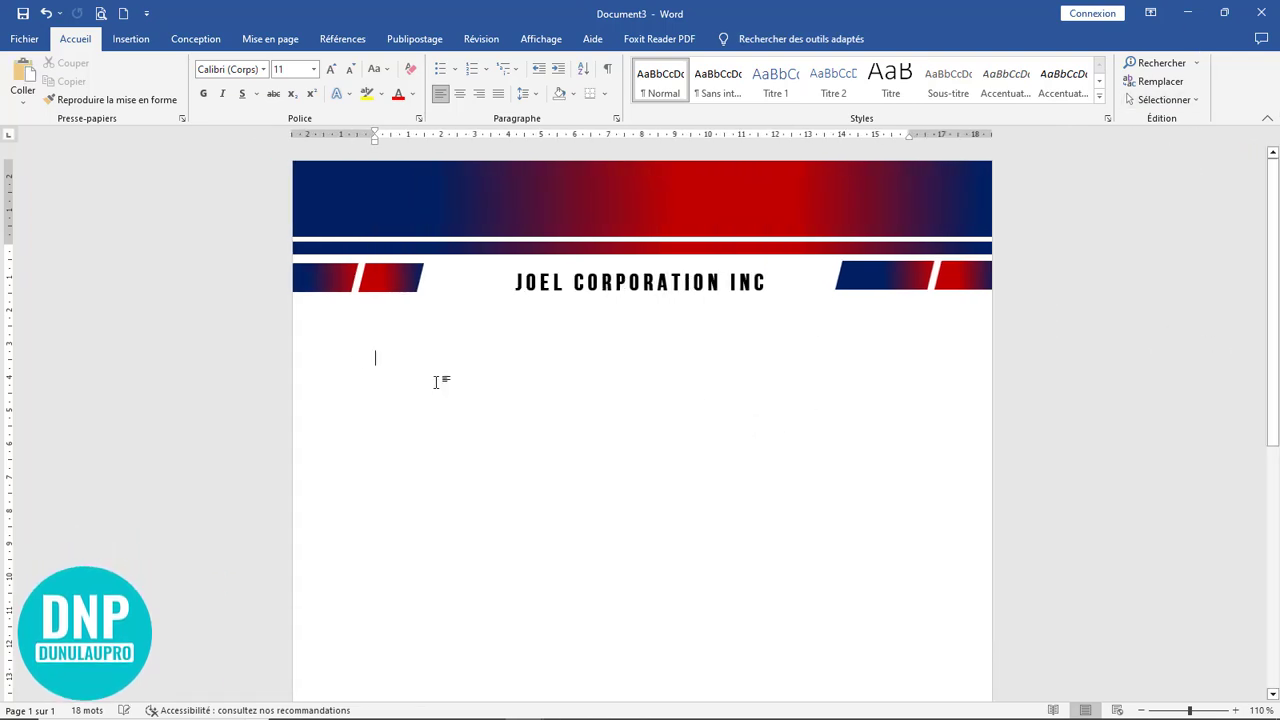
left_click(22, 70)
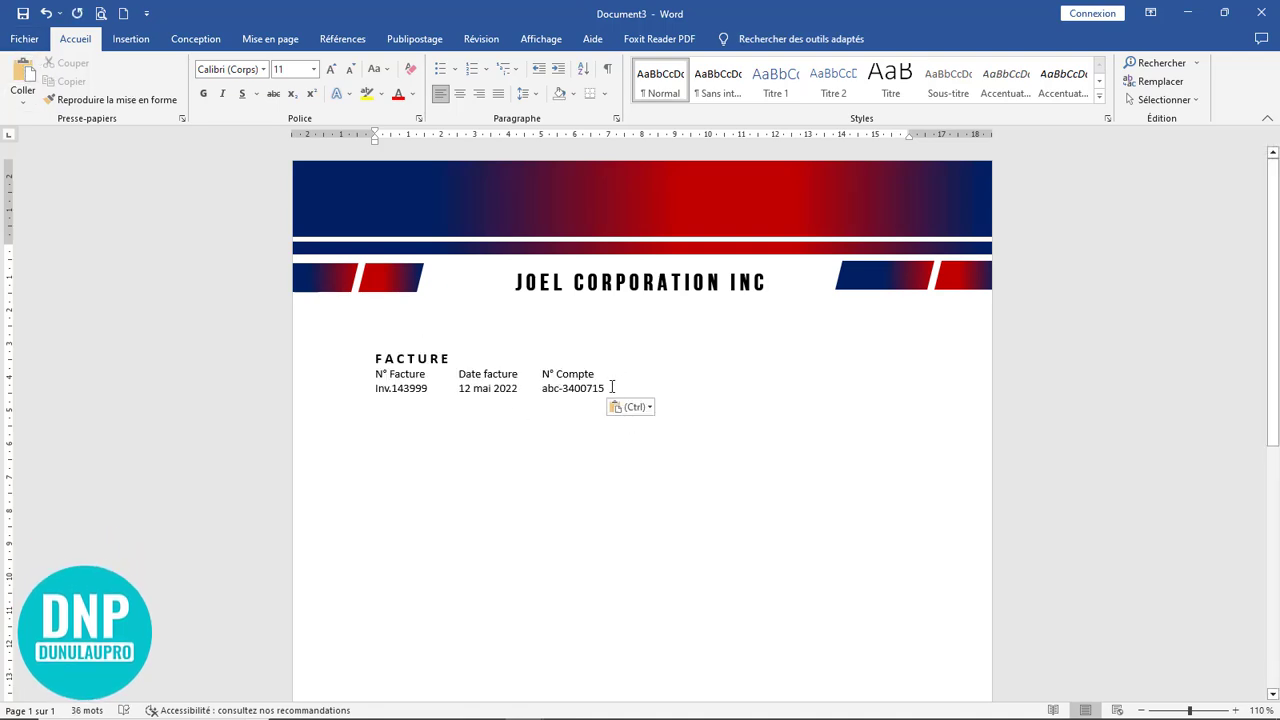
left_click_drag(612, 386, 349, 337)
left_click(140, 39)
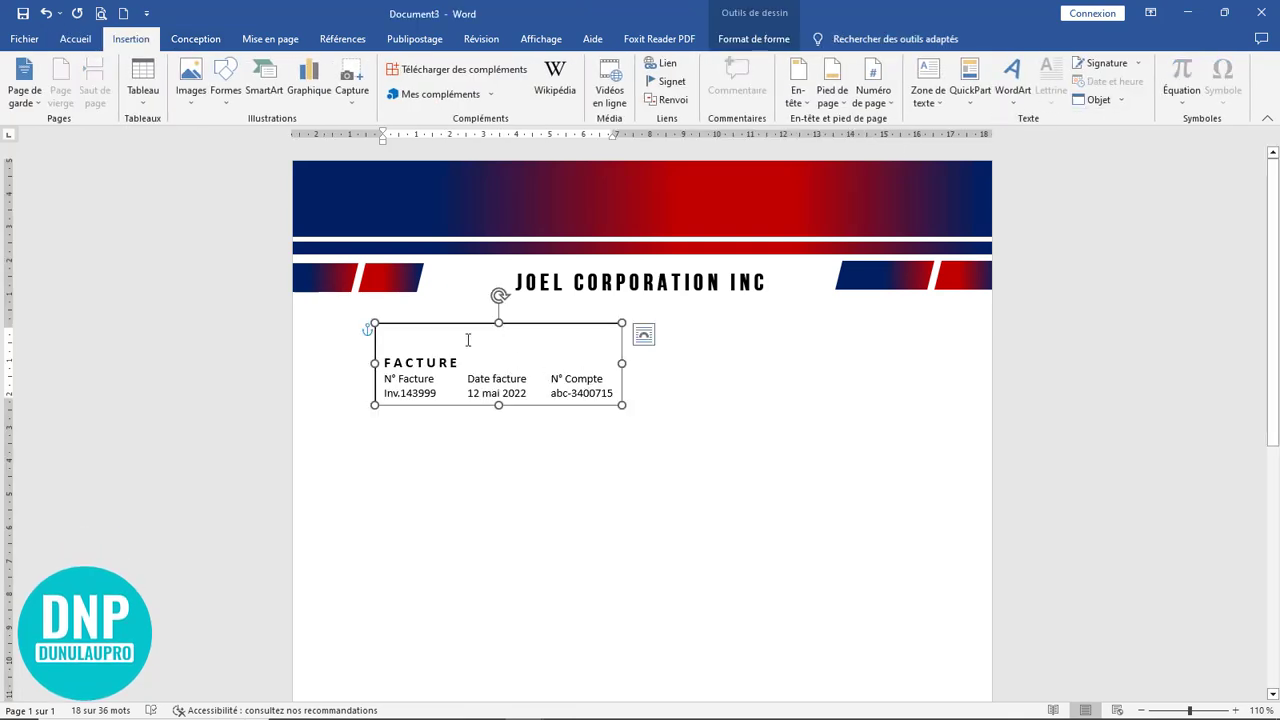
Delete the blank line above FACTURE and move the text box closer to the page's left edge
left_click(457, 342)
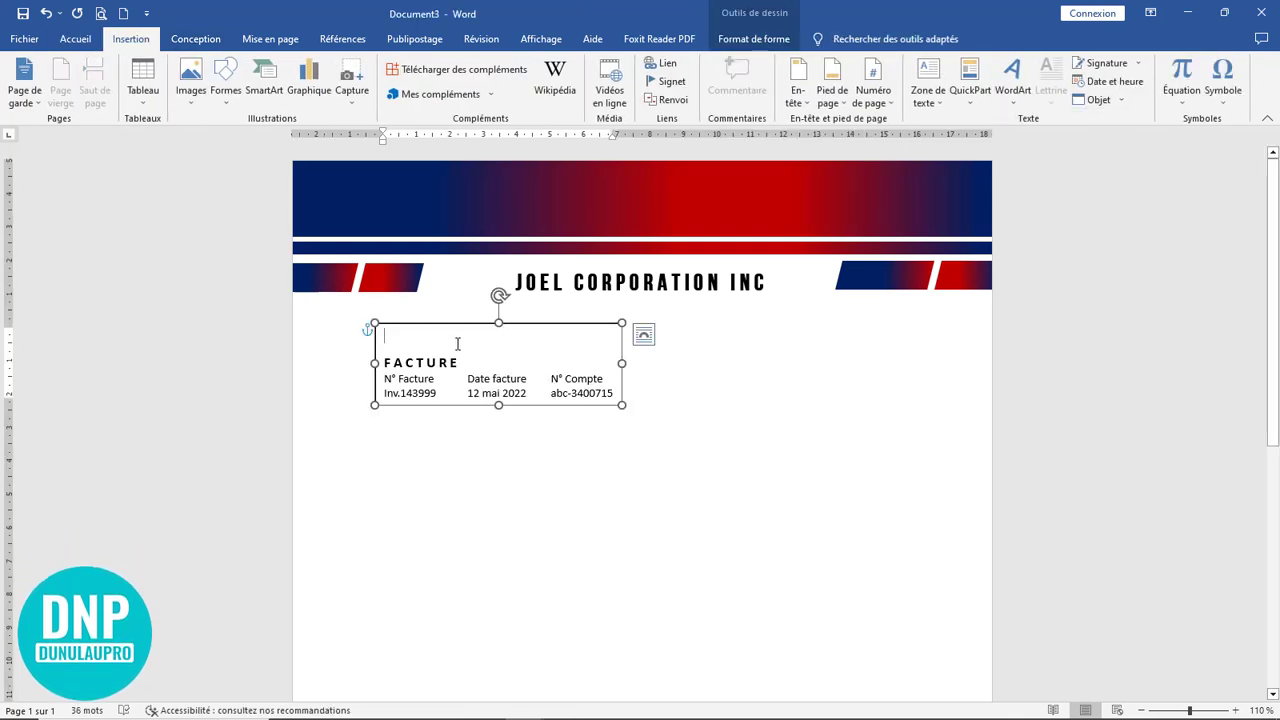
key("Delete")
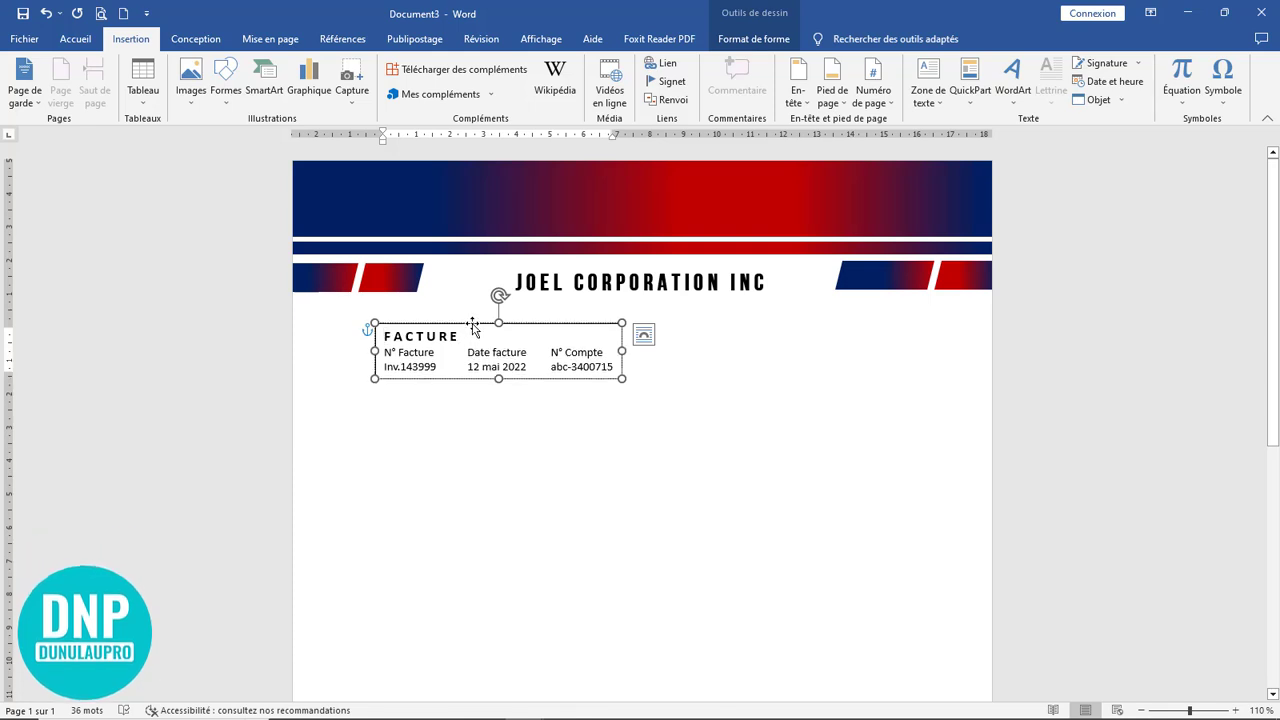
left_click_drag(447, 322, 422, 325)
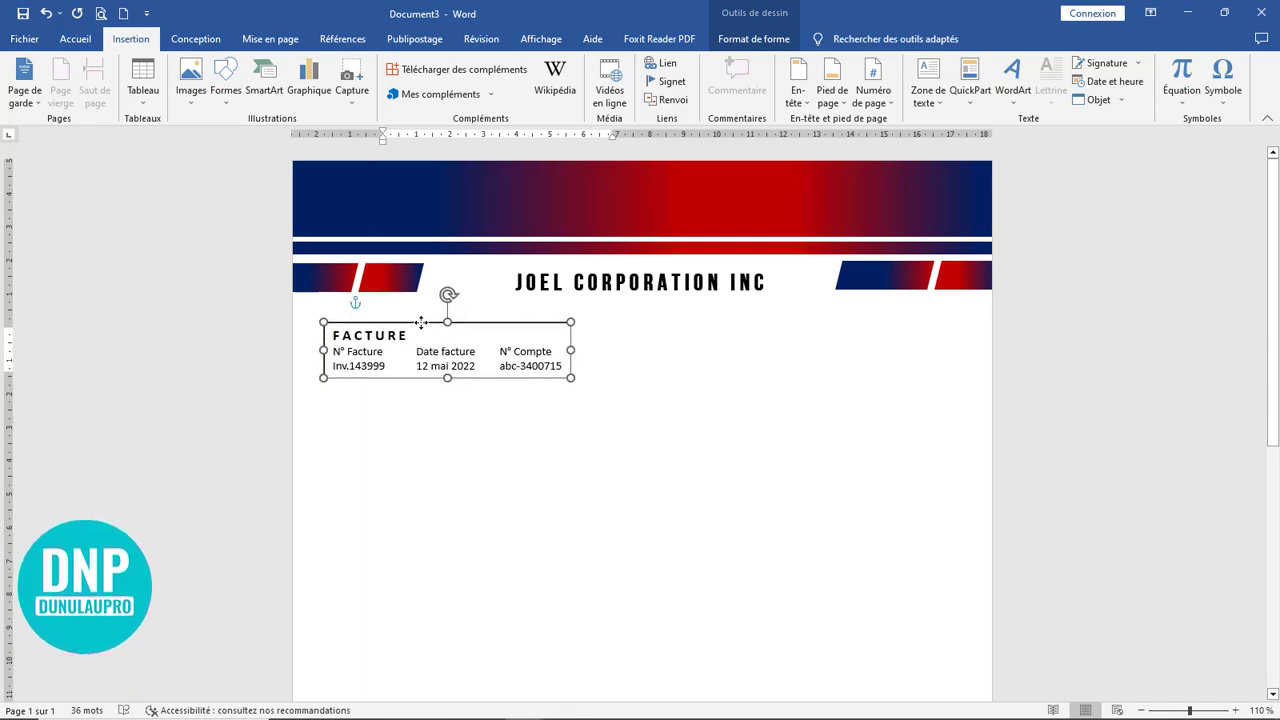
Remove the outline from the FACTURE text box
left_click(75, 39)
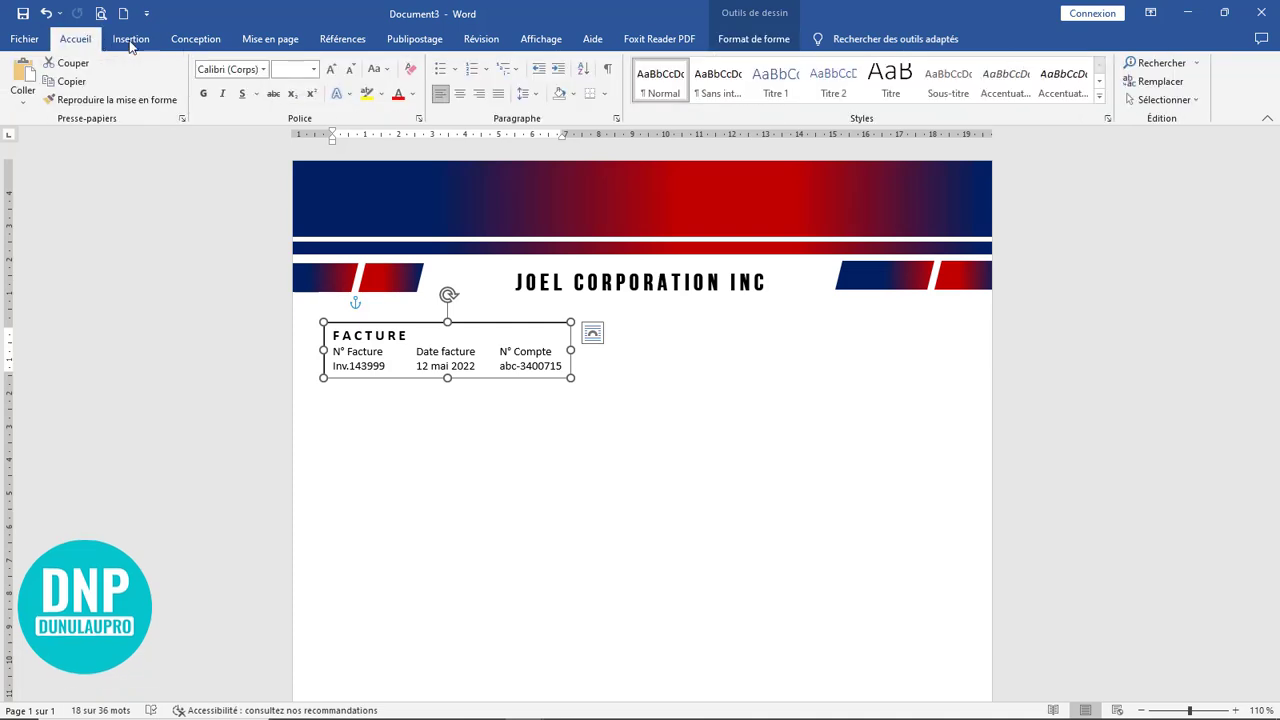
double_click(449, 322)
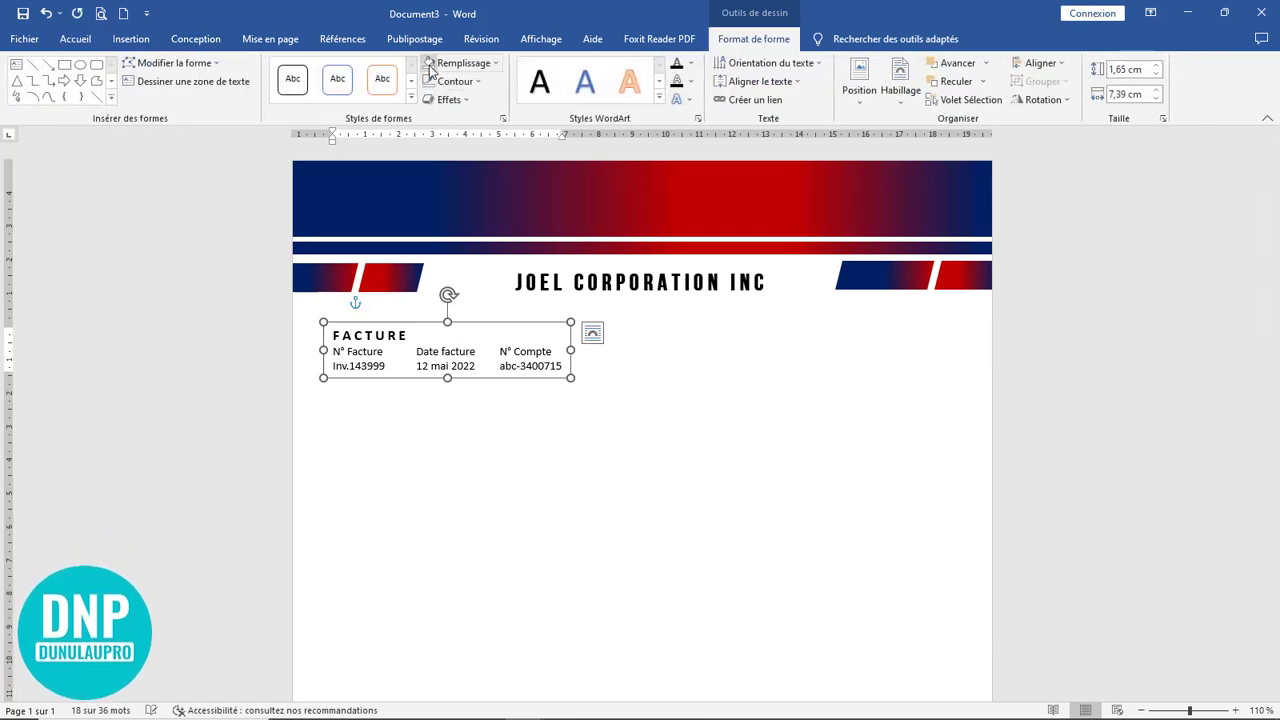
left_click(646, 400)
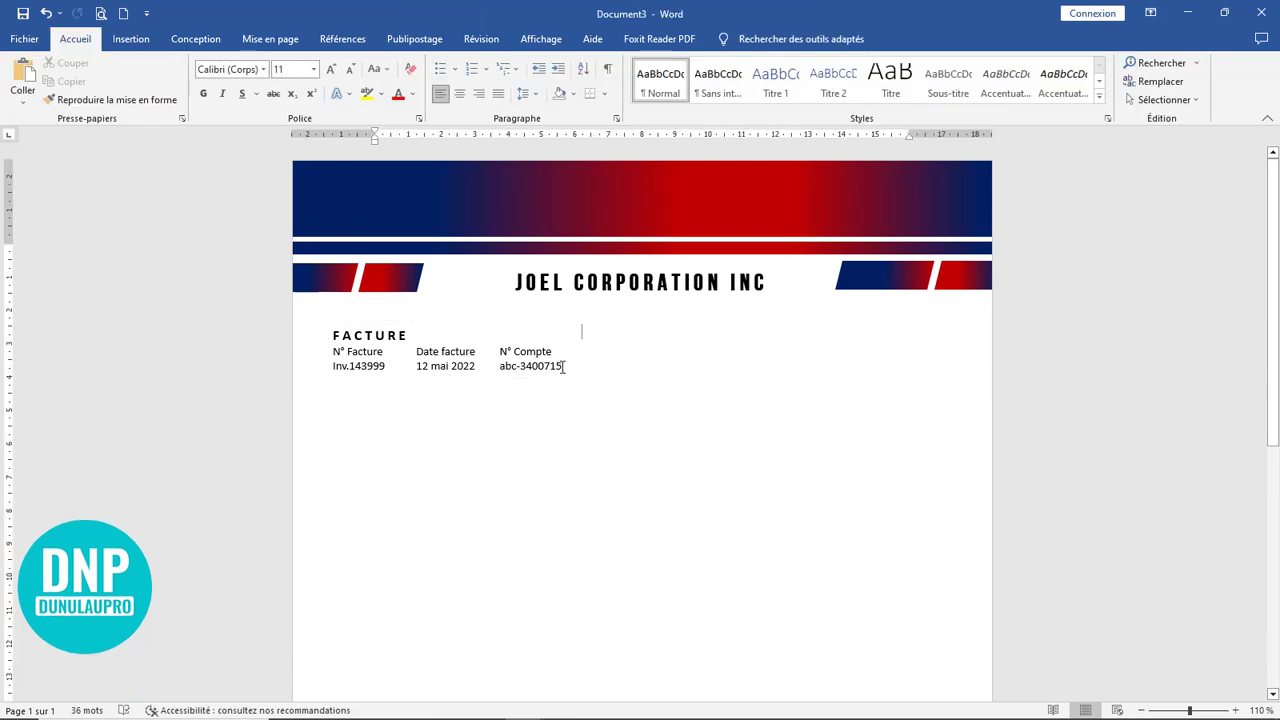
Duplicate the FACTURE text box on the right half of the page and clear the copy's text
left_click(513, 351)
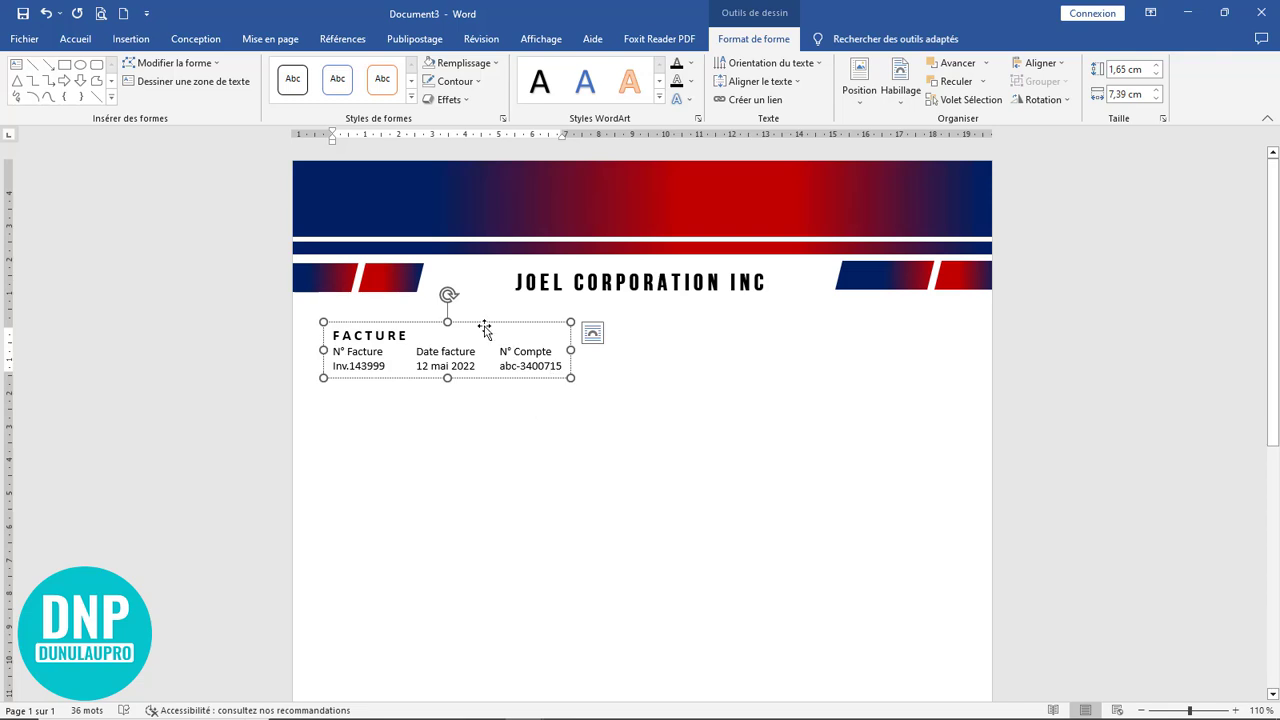
left_click_drag(455, 322, 809, 318)
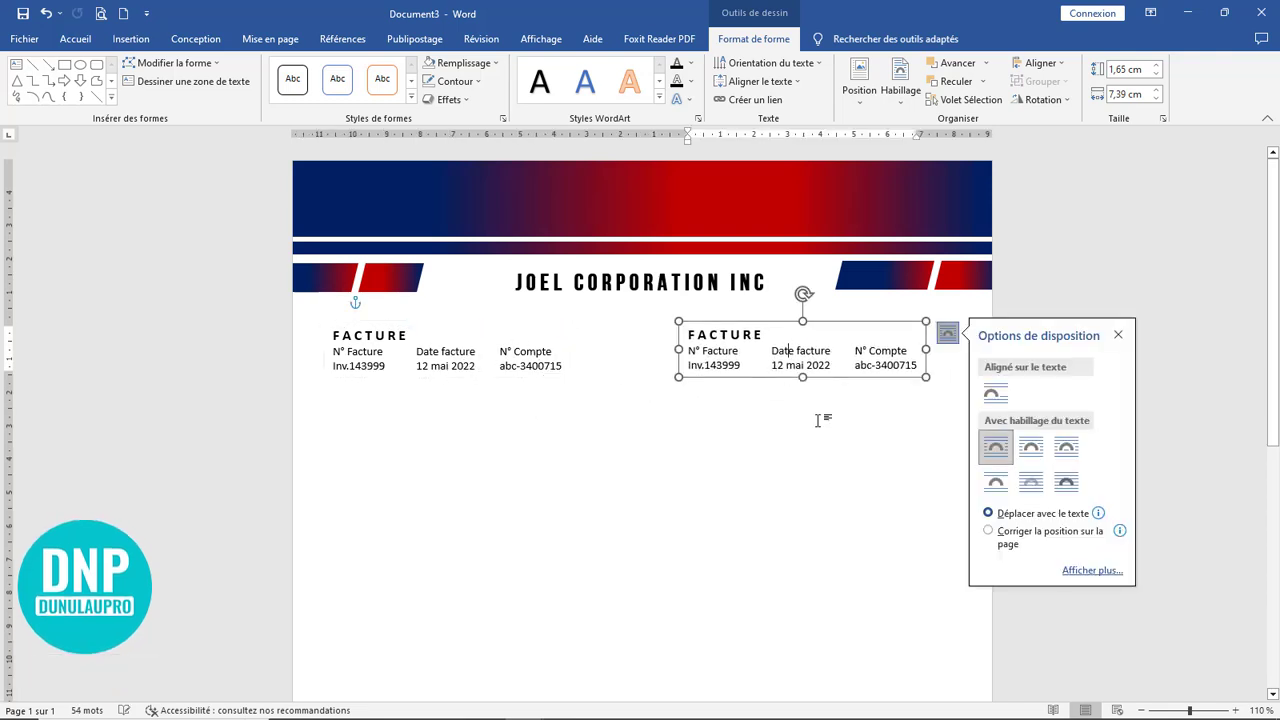
scroll(800, 457, "up", 7)
left_click_drag(1089, 372, 706, 337)
key("Delete")
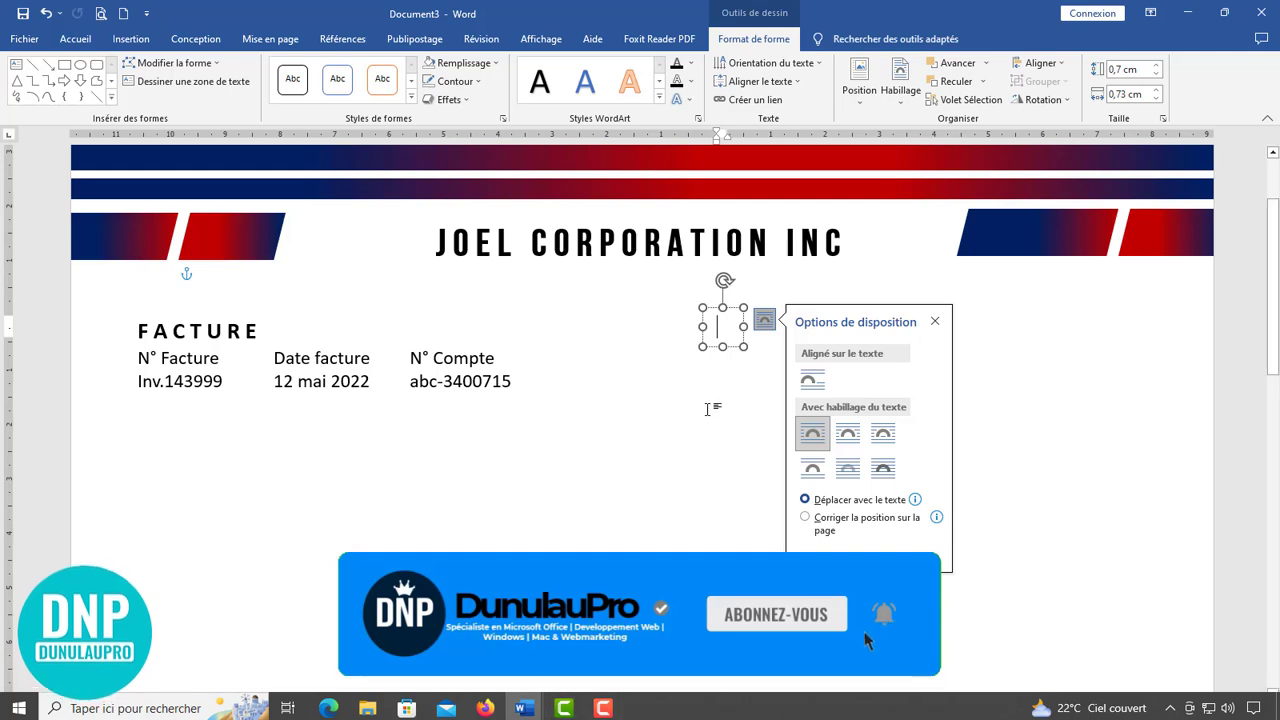
Paste the FACTURE A client details into the emptied text box and delete the blank lines around them
key("ctrl+v")
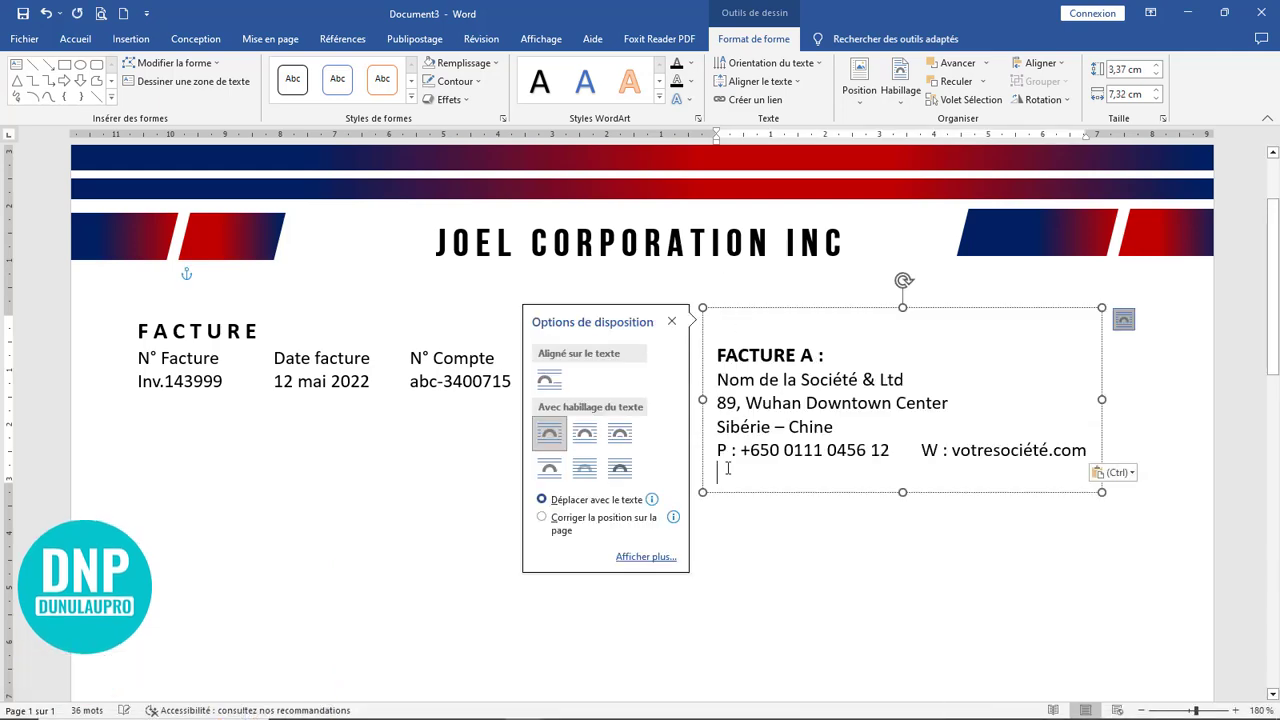
left_click(821, 565)
left_click(893, 310)
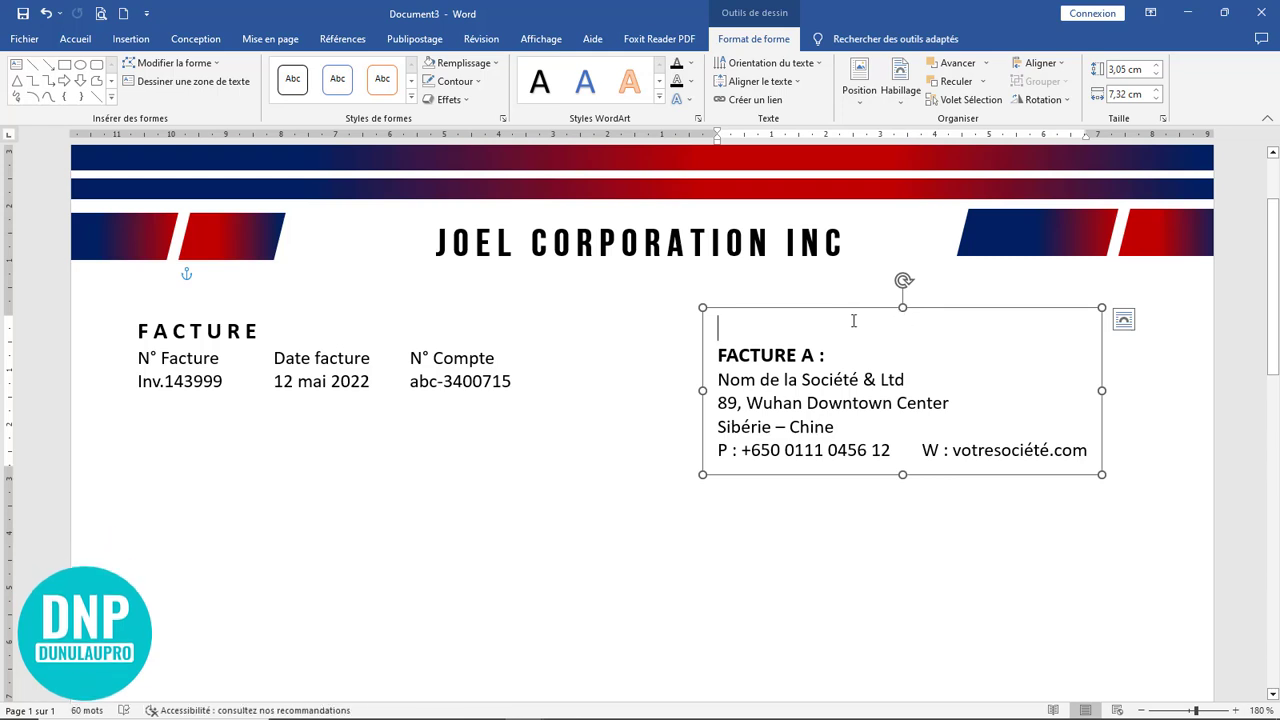
key("Delete")
Move the FACTURE A text box horizontally to the right side of the page, leaving a small margin before the page edge
left_click(946, 311)
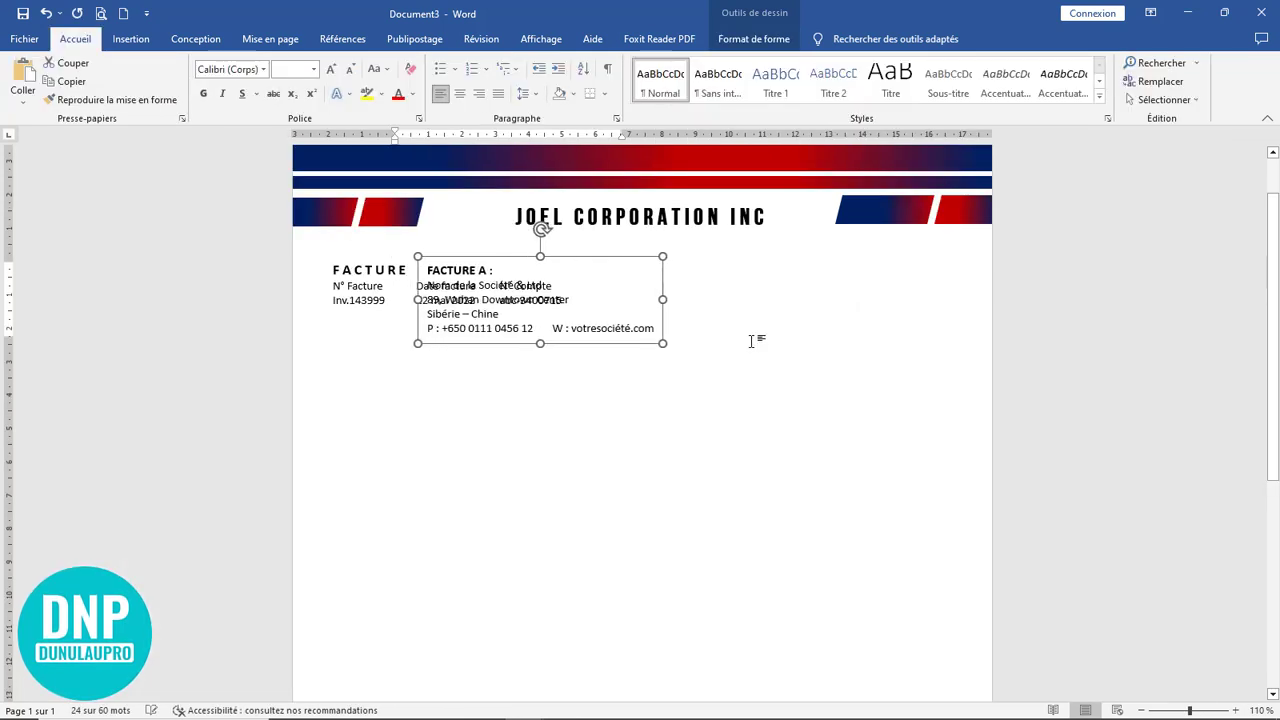
key("Right")
key("Right")
key("Right")
key("Right")
key("Right")
key("Right")
key("Right")
key("Right")
key("Right")
key("Right")
key("Right")
key("Right")
key("Right")
key("Right")
key("Right")
key("Right")
key("Right")
key("Right")
key("Right")
key("Right")
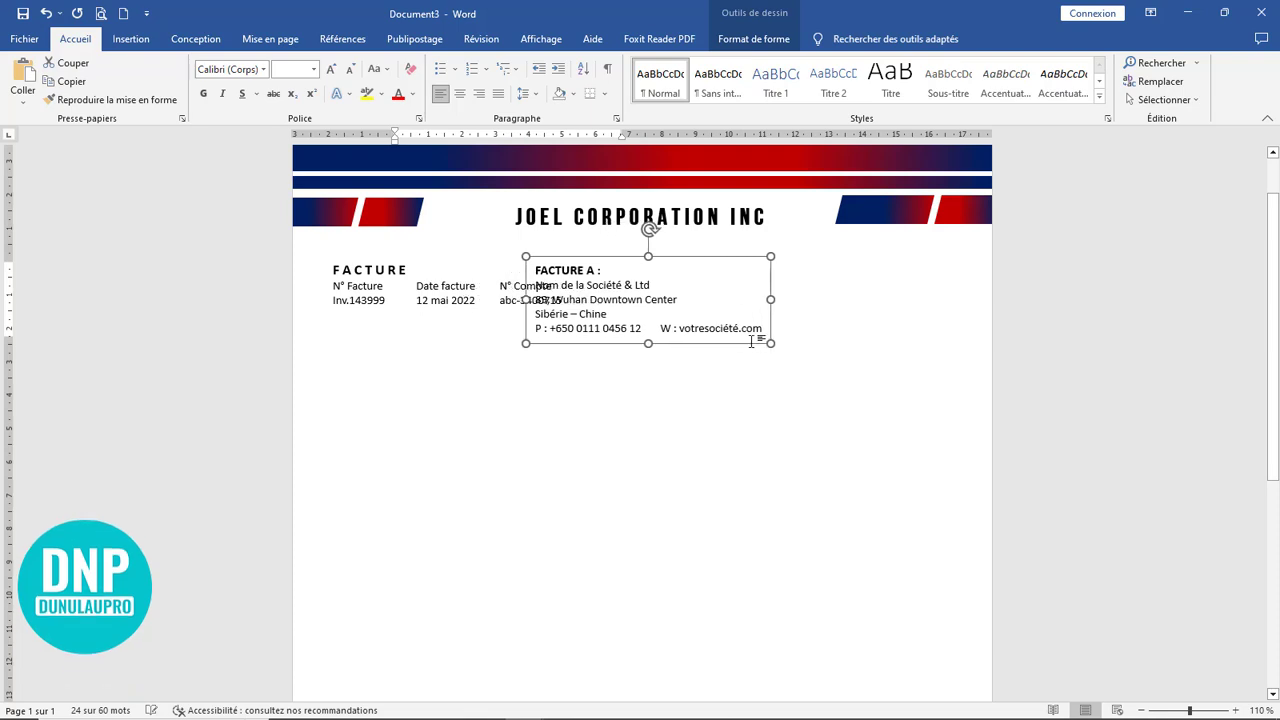
key("Right")
key("Right")
key("Right")
key("Right")
key("Right")
key("Right")
key("Right")
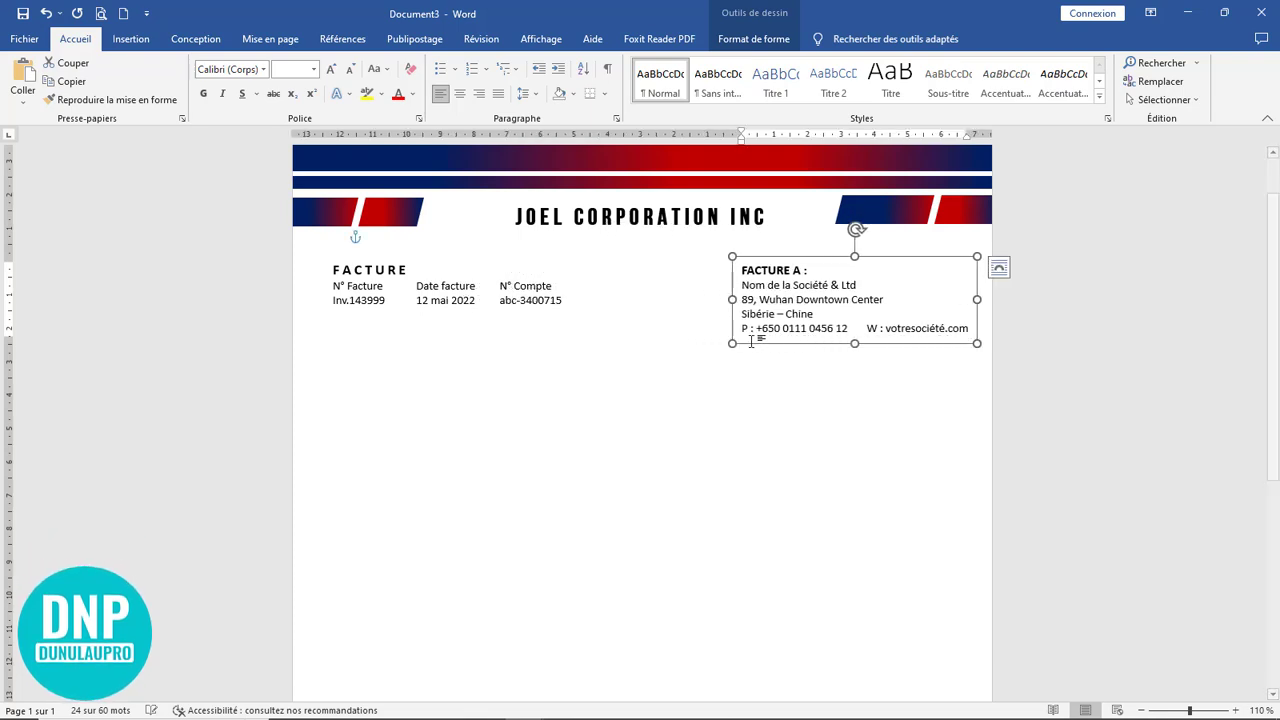
key("ctrl+Left")
key("ctrl+Left")
key("ctrl+Left")
key("ctrl+Left")
key("ctrl+Left")
key("ctrl+Left")
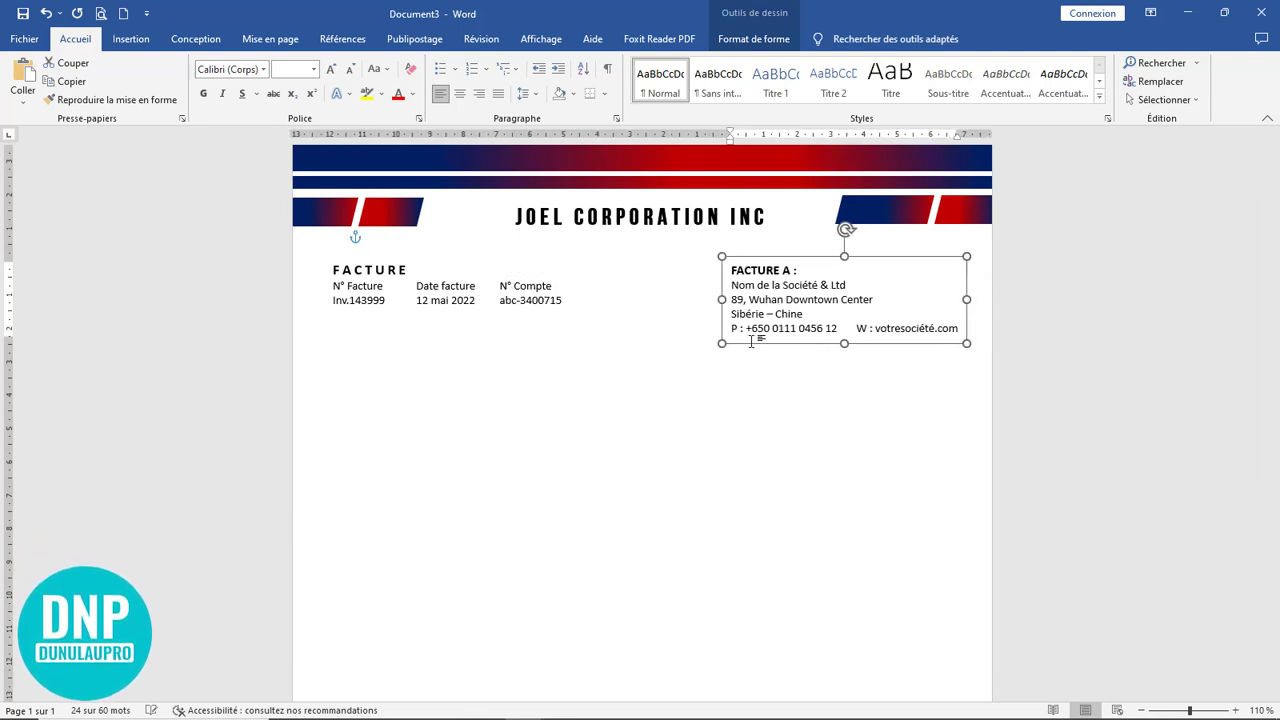
left_click(565, 351)
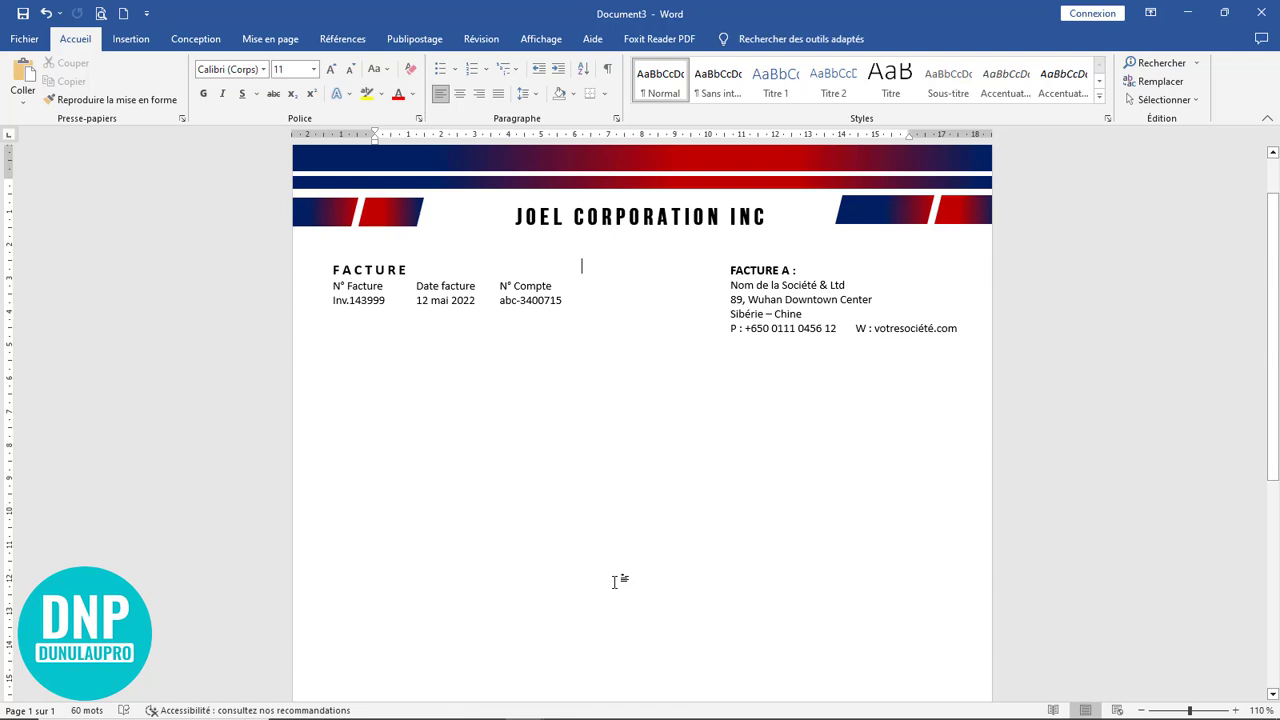
Duplicate the FACTURE text box directly below the original
left_click(466, 262)
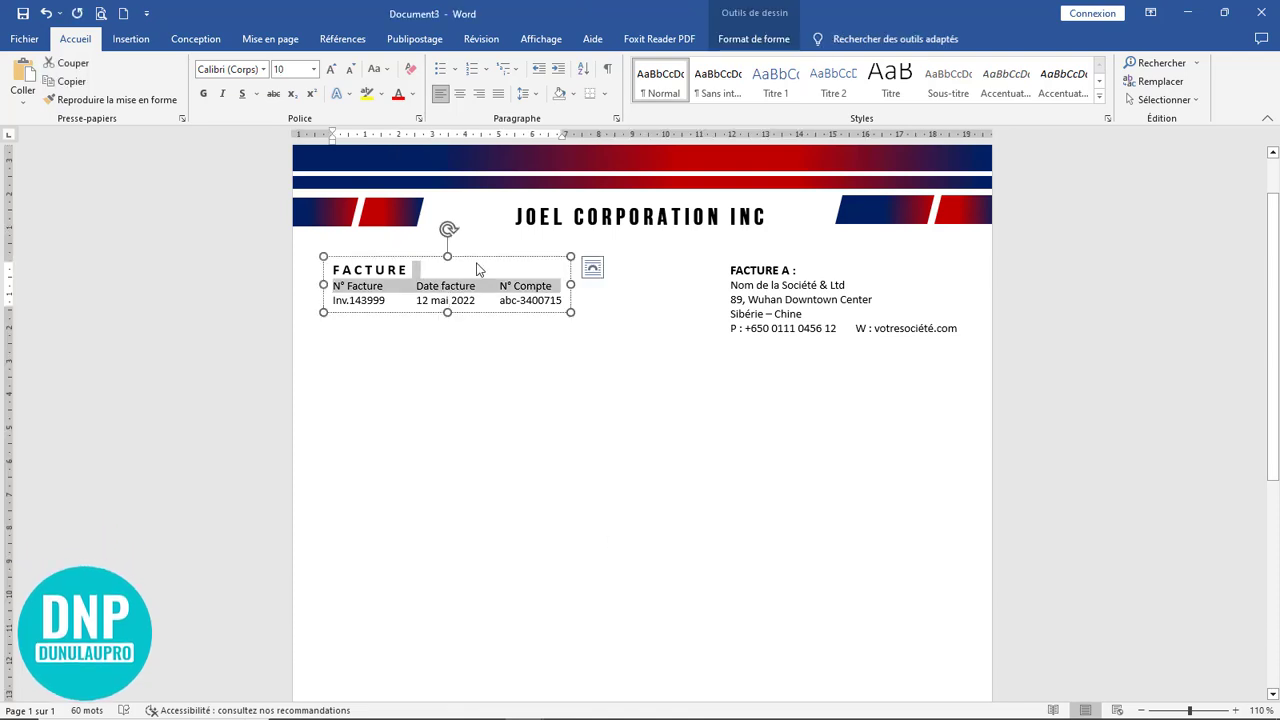
left_click(477, 268)
left_click_drag(477, 257, 474, 316)
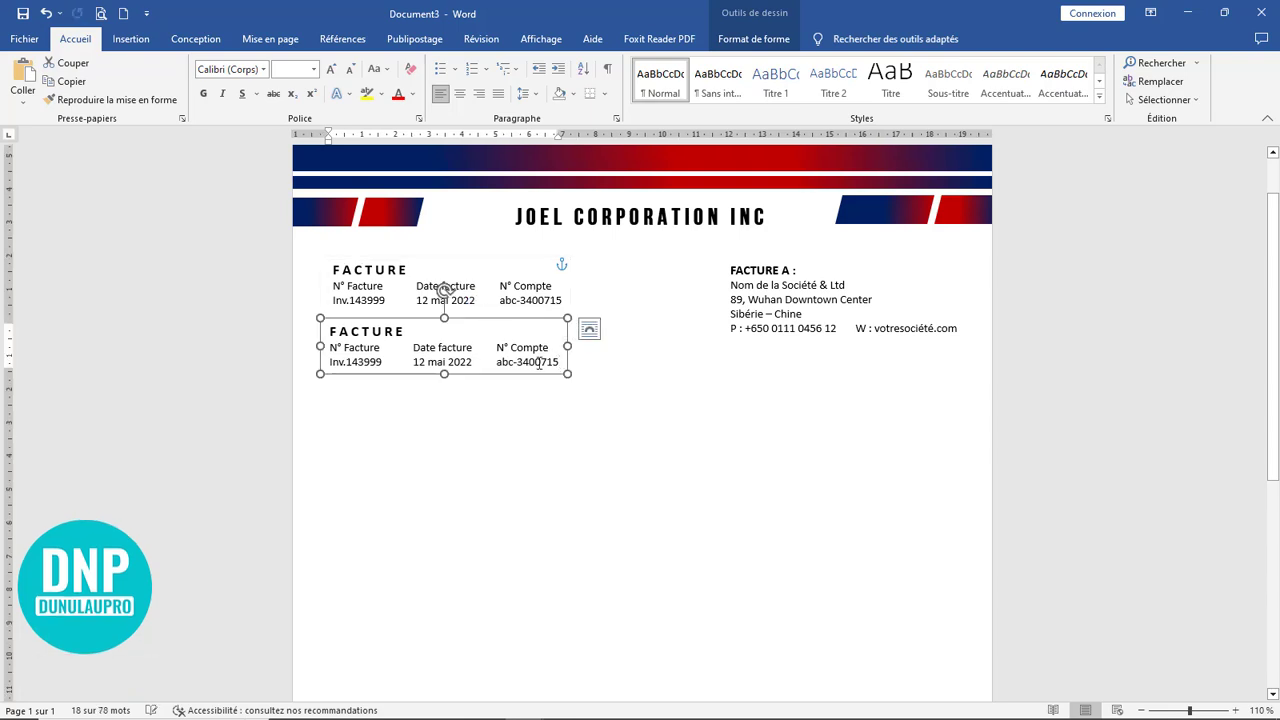
Replace the copied box's text with "TOTAL DUE : USD 202.000", remove the blank line after it and place the box slightly lower
left_click_drag(560, 362, 312, 330)
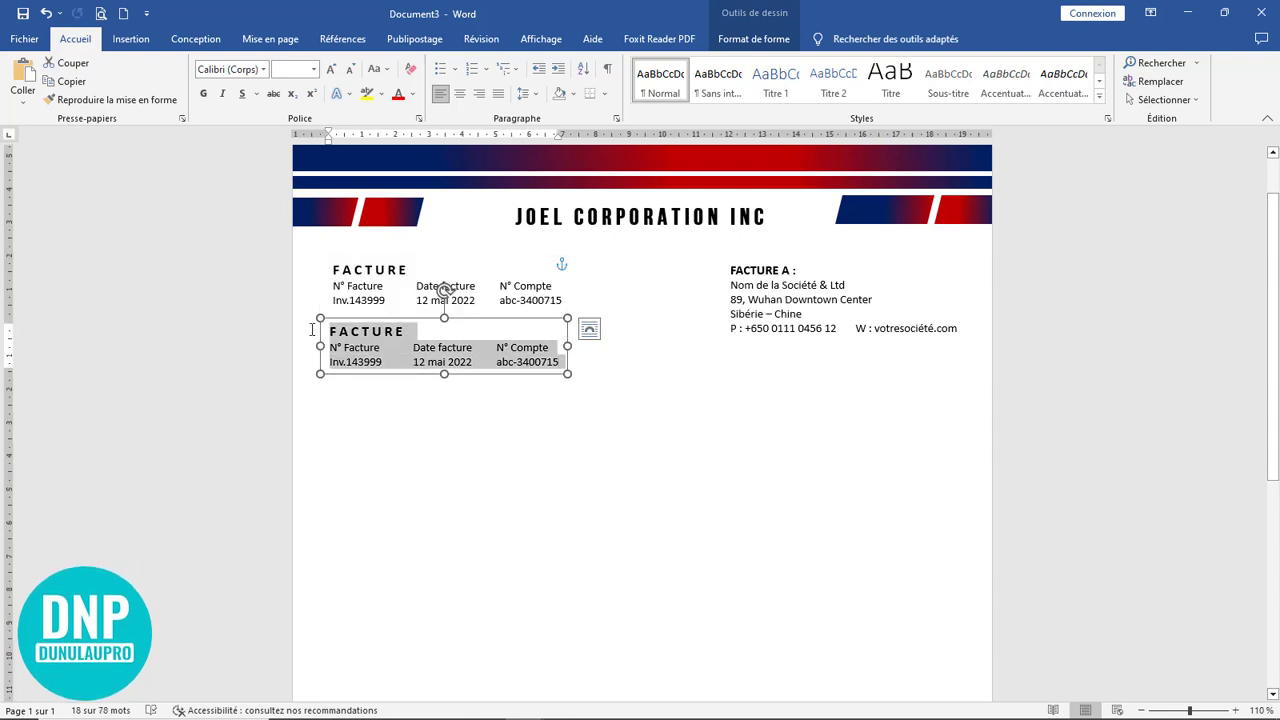
type("TOTAL DUE : USD 202.000")
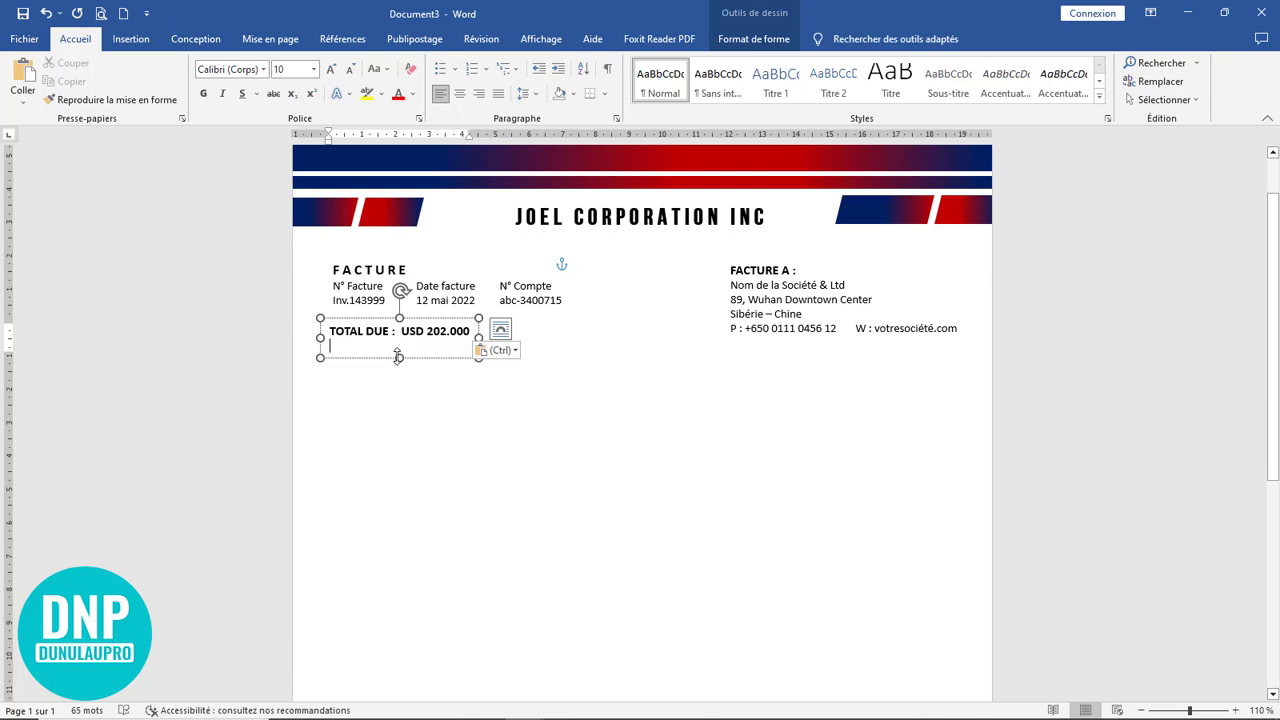
key("BackSpace")
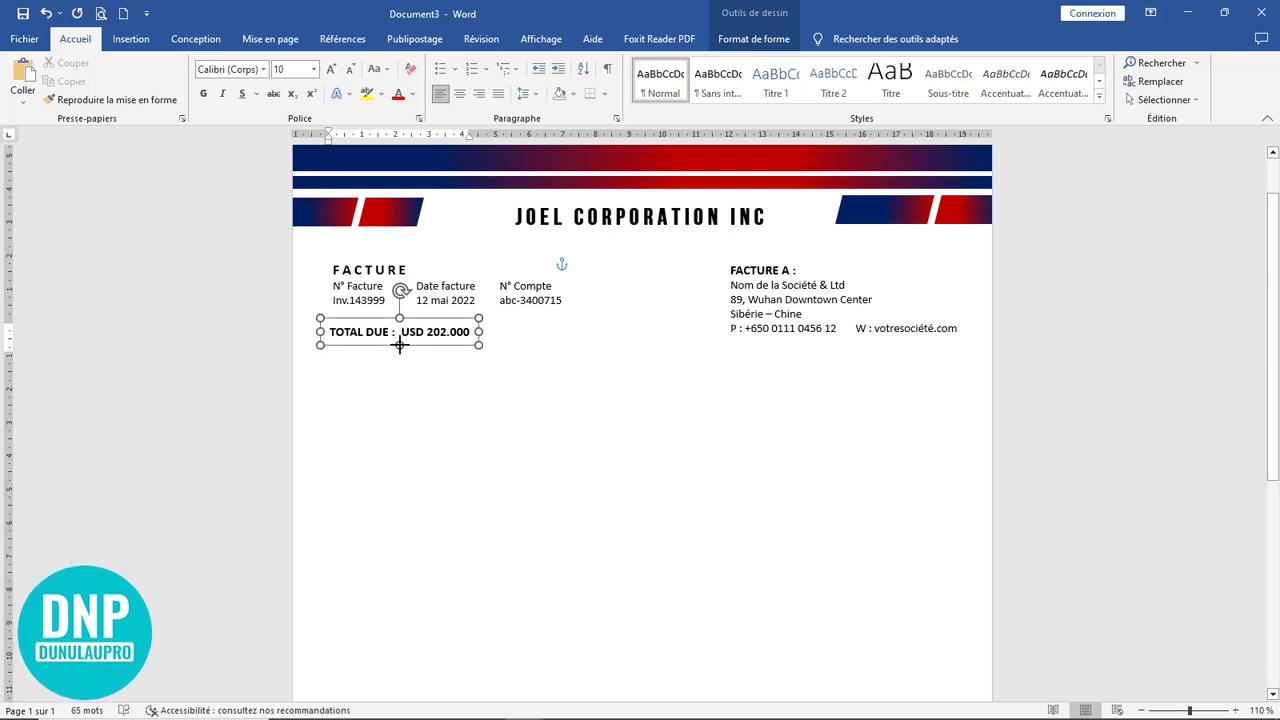
left_click(503, 423)
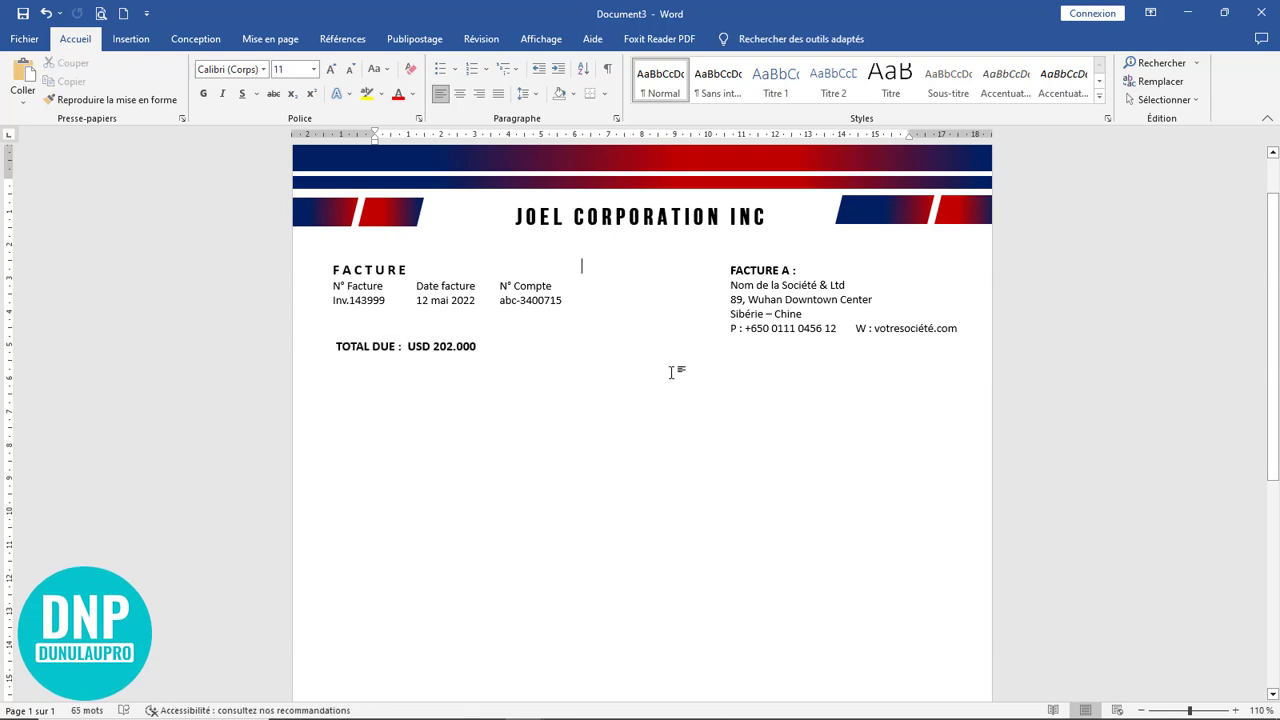
Insert a table with one row and four columns below the TOTAL DUE line
scroll(560, 403, "up", 4, "ctrl")
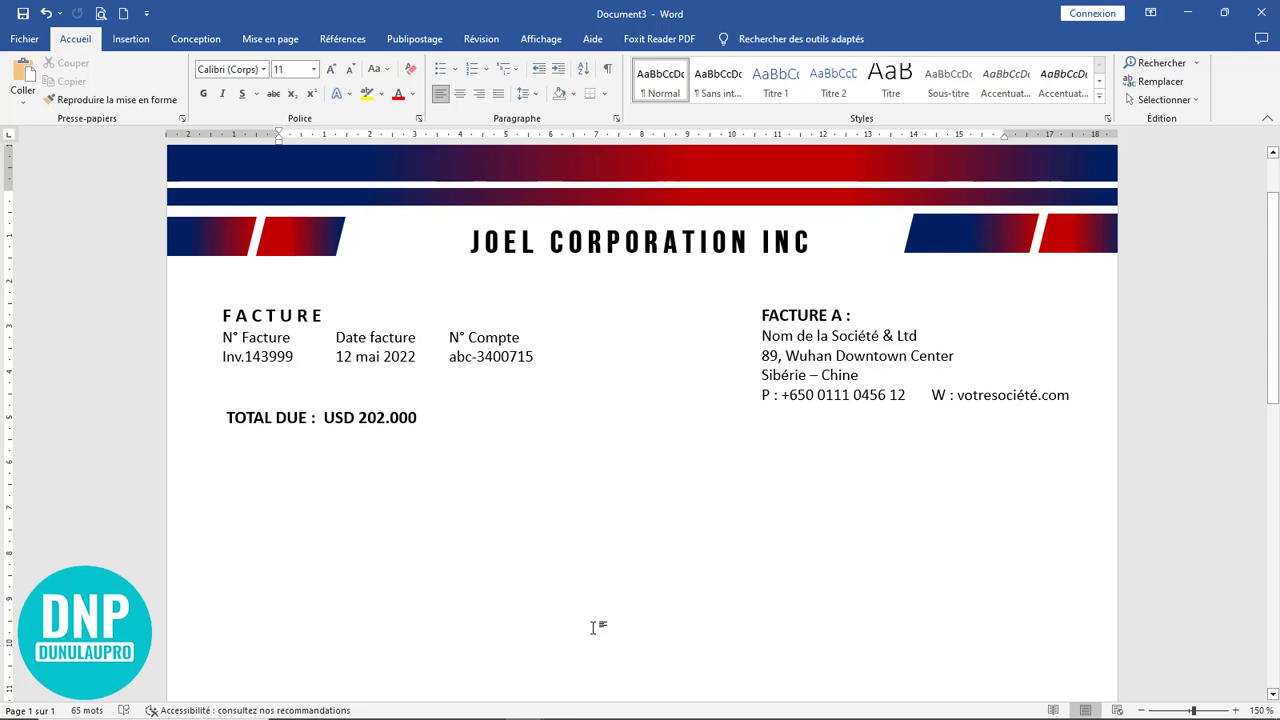
left_click(428, 510)
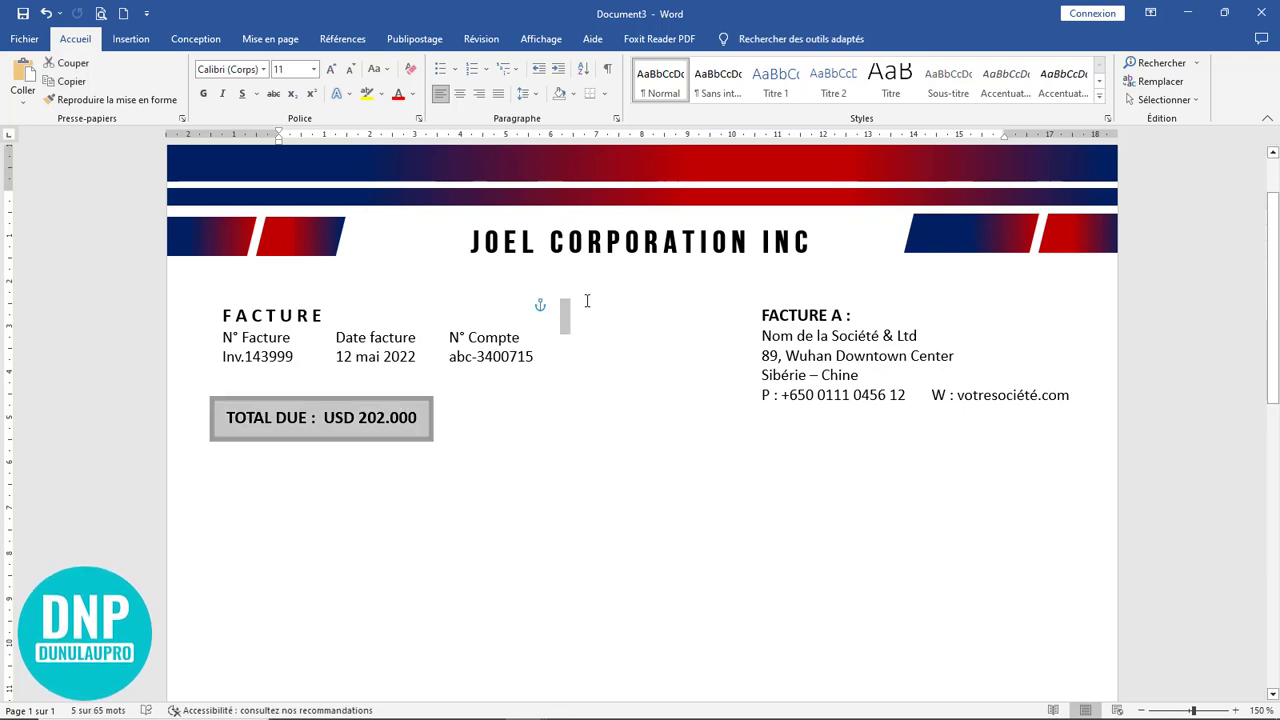
scroll(587, 301, "down", 4, "ctrl")
left_click(527, 421)
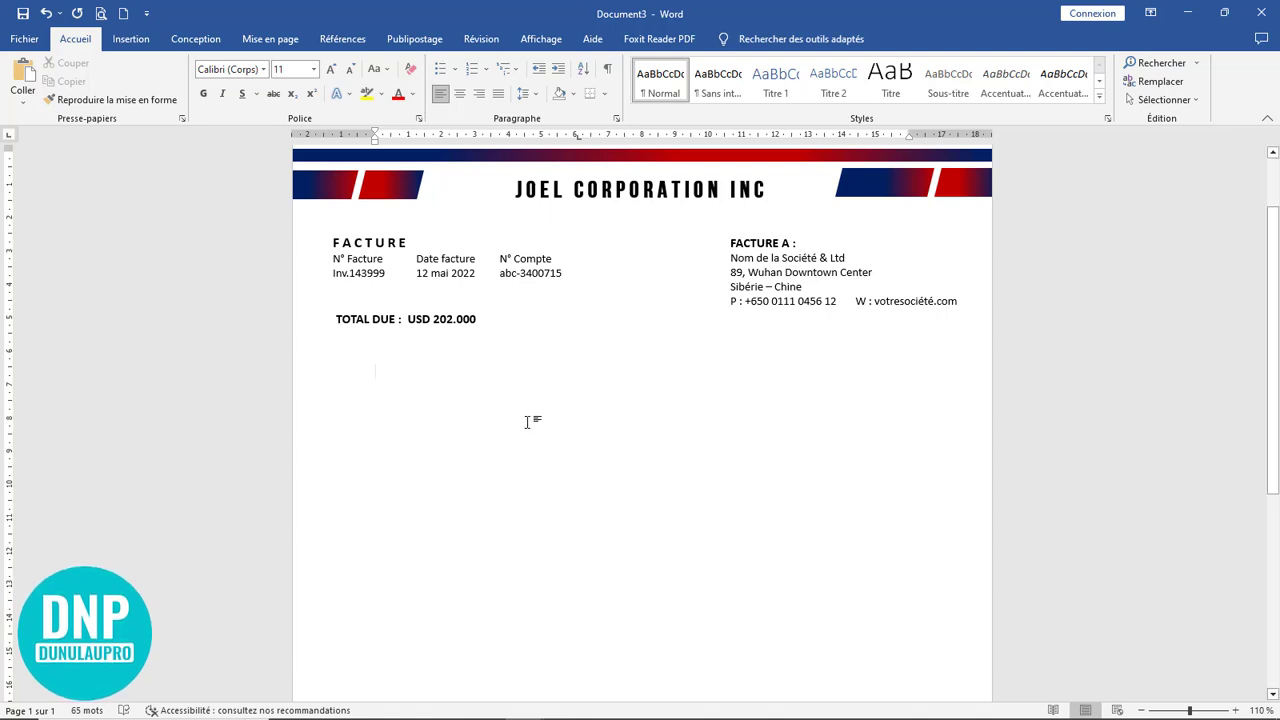
left_click(131, 40)
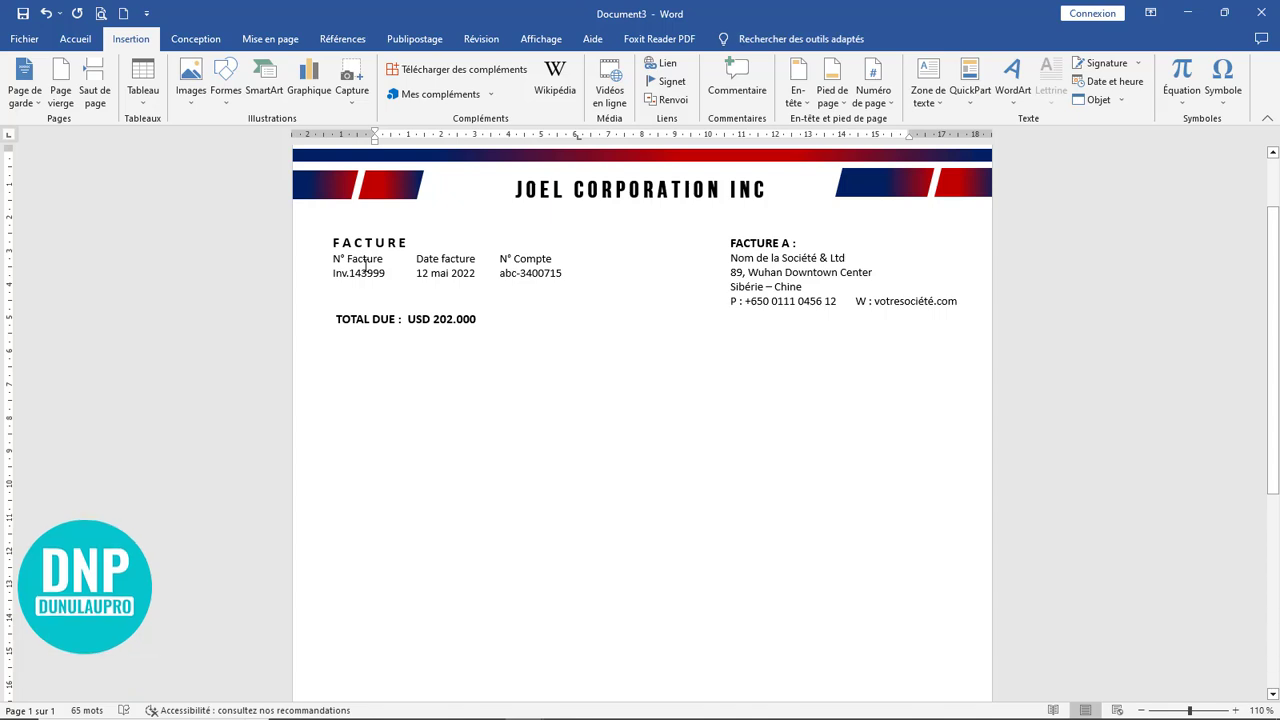
left_click(139, 78)
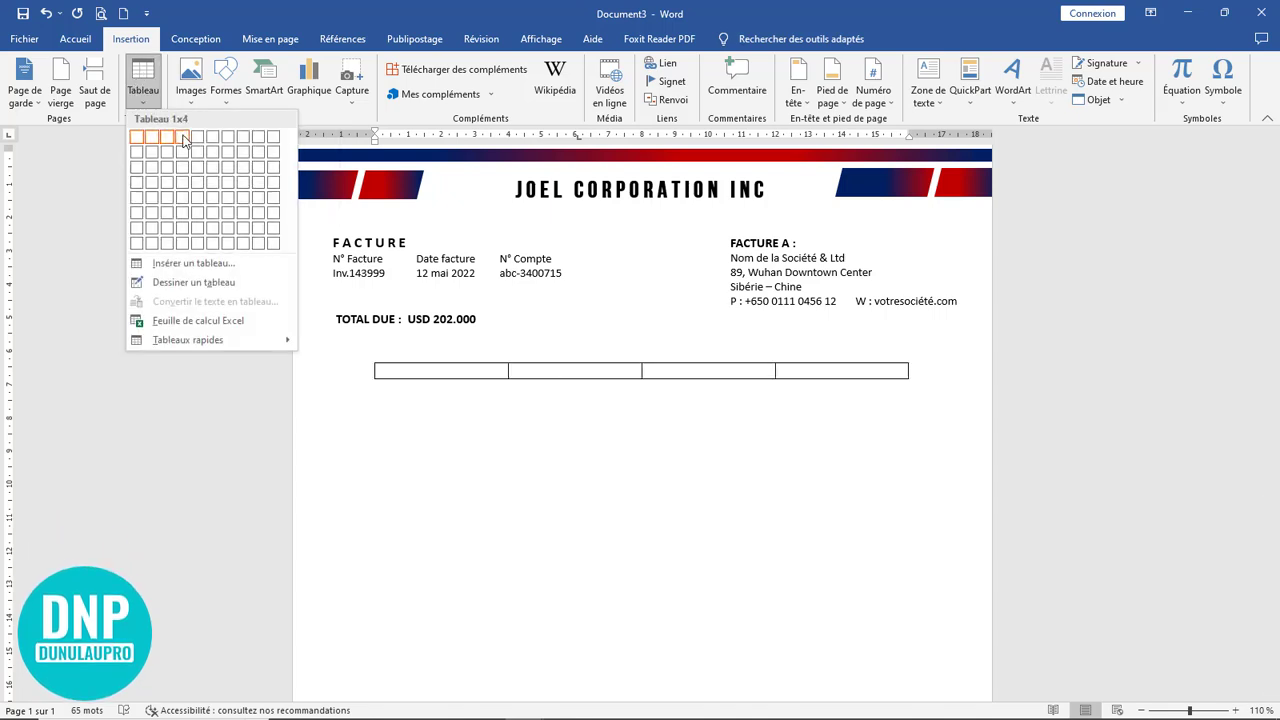
left_click(184, 140)
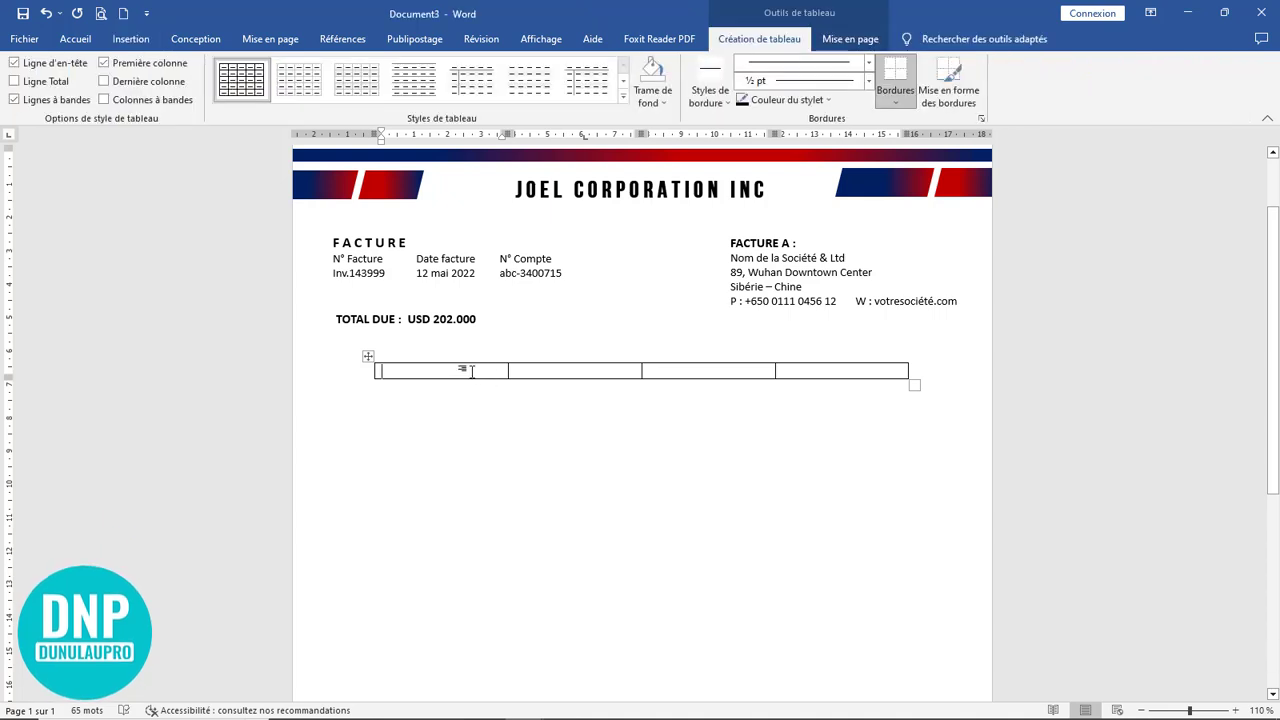
Fill the table's cells with the headings Catégorie, Prix Unitaire, Quantité and Total, correcting any misspelt words
type("c")
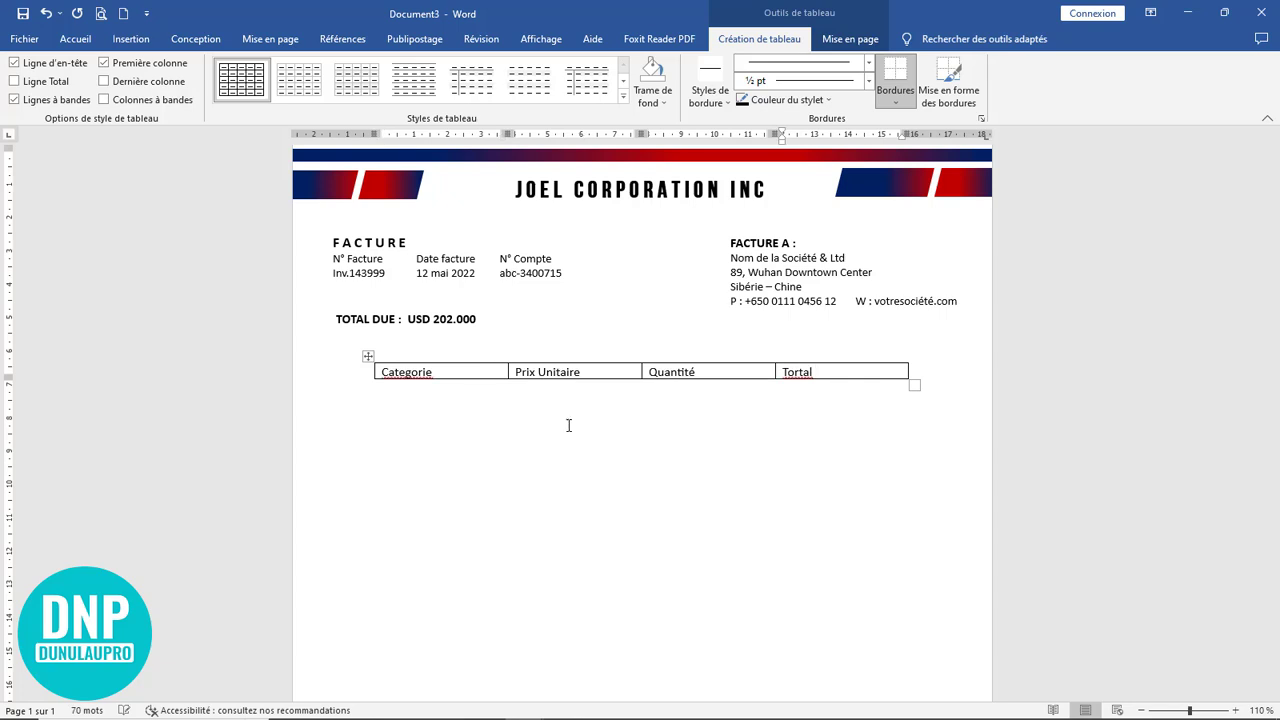
right_click(803, 372)
left_click(681, 383)
right_click(419, 372)
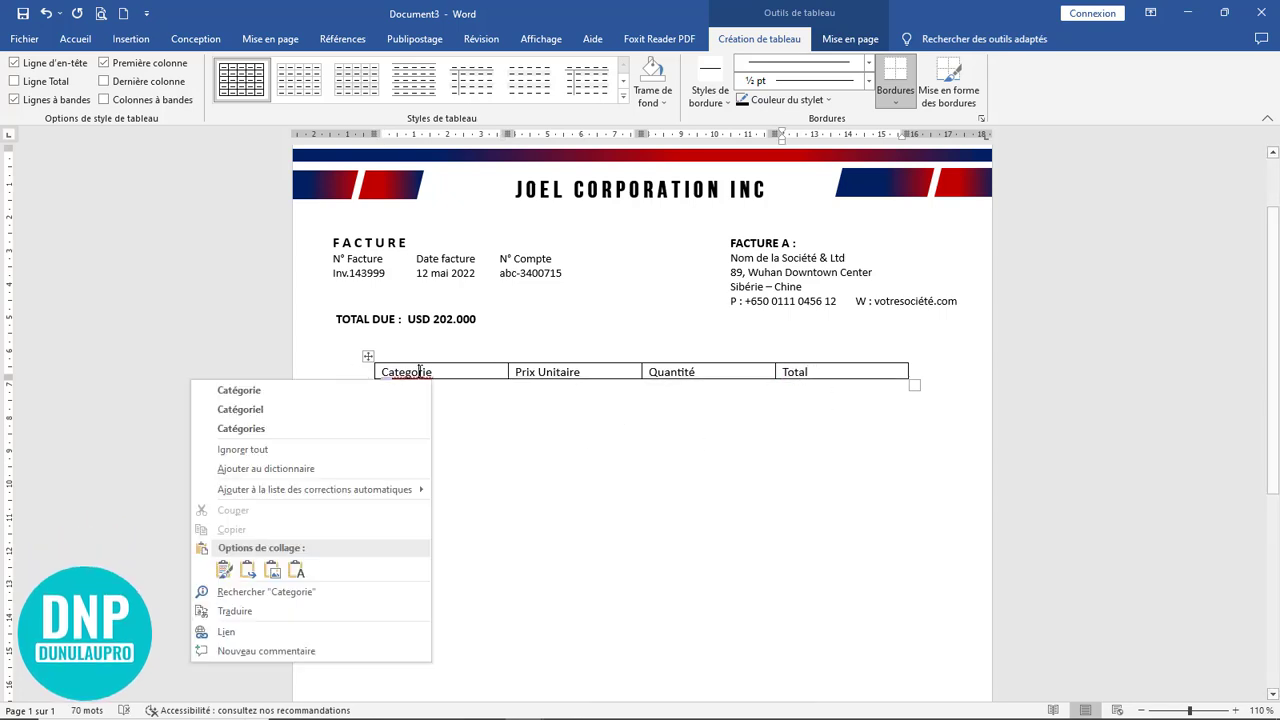
left_click(349, 389)
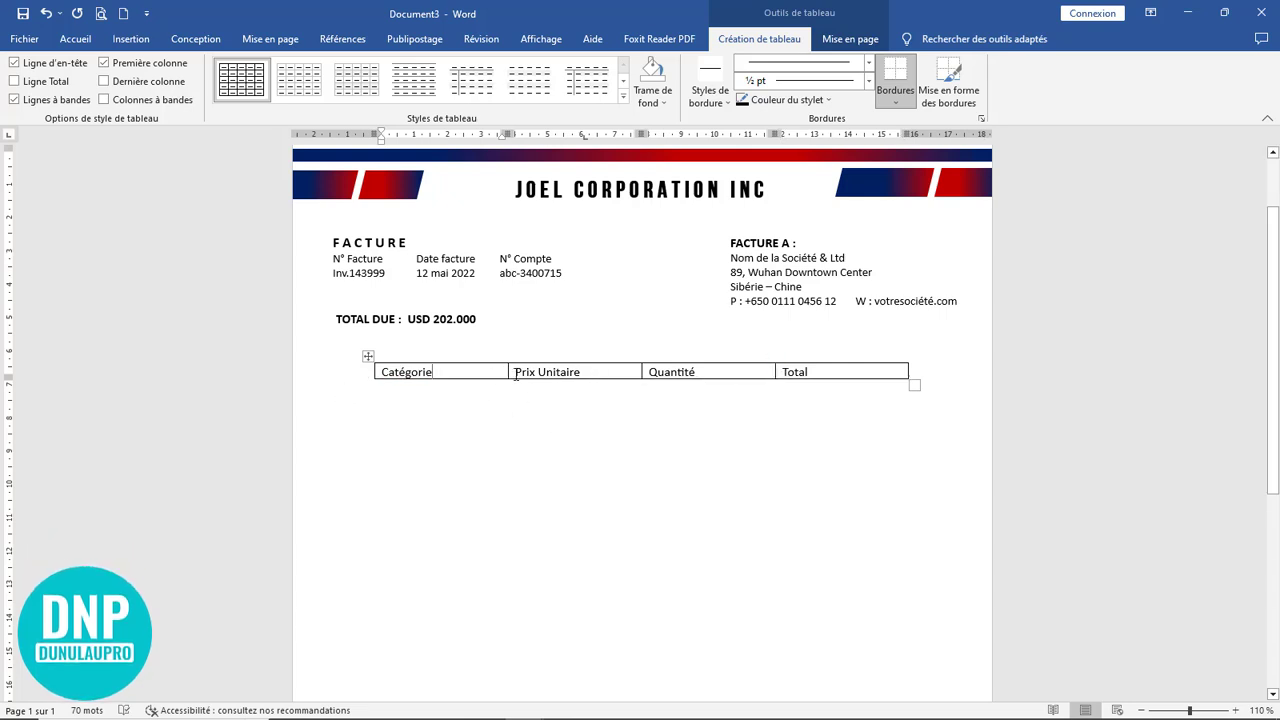
Widen the Catégorie column to about half of the table and narrow the other three columns to suit their headings
left_click_drag(509, 372, 692, 380)
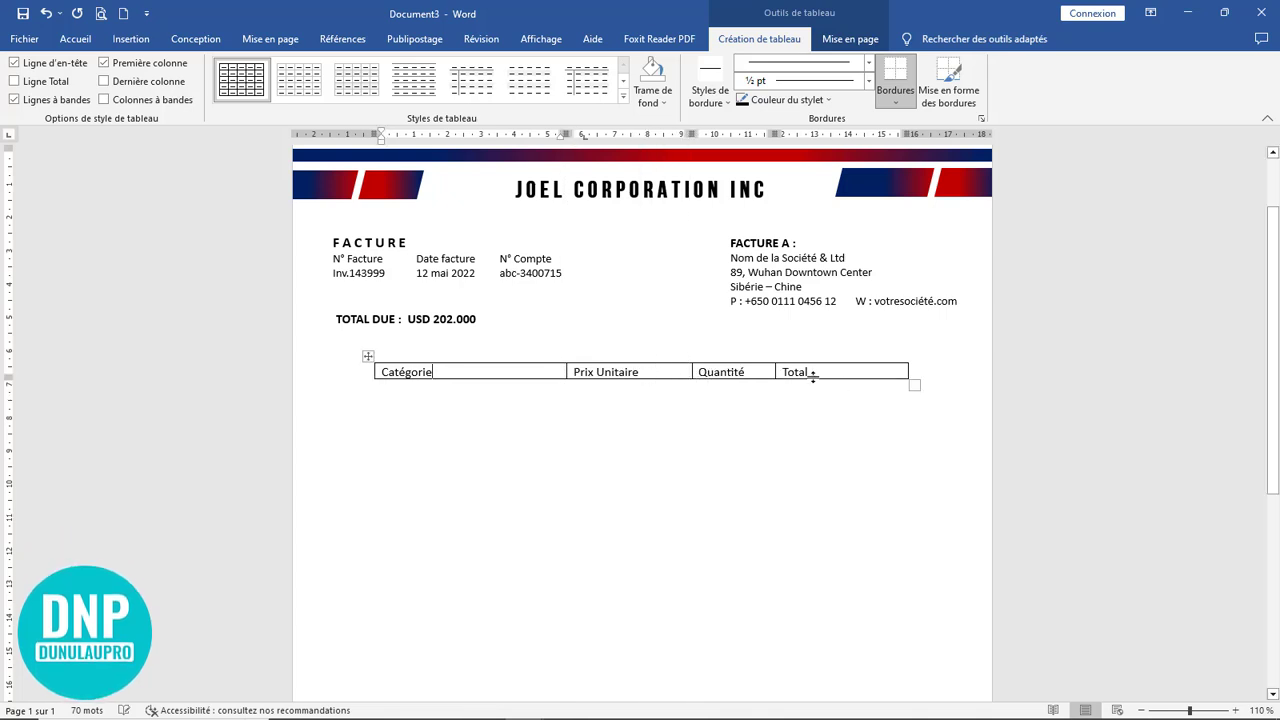
left_click_drag(818, 372, 816, 372)
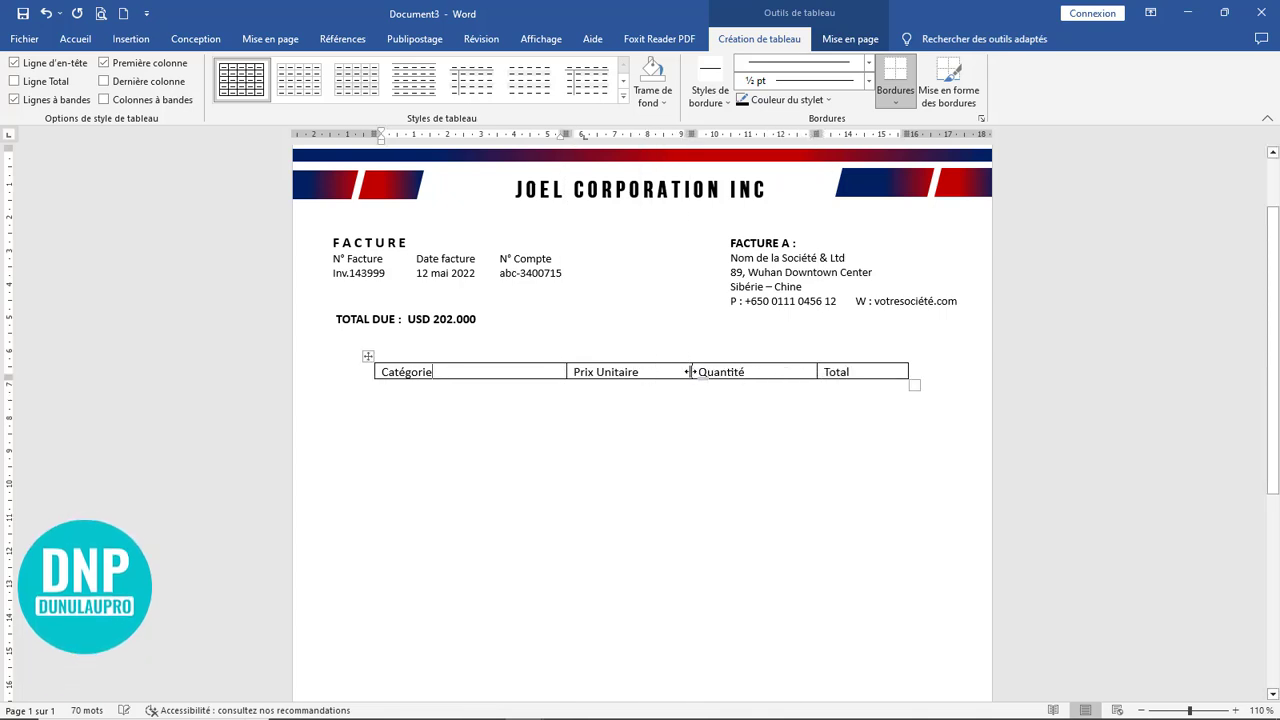
left_click_drag(692, 372, 733, 371)
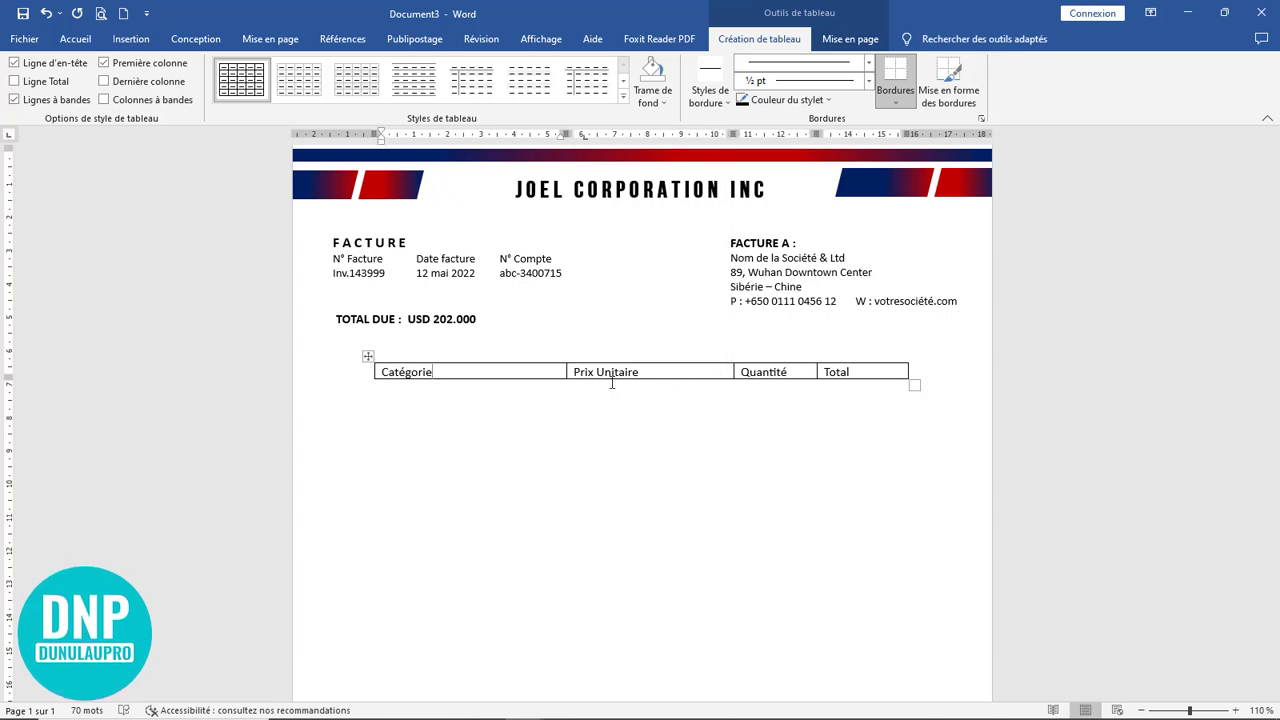
left_click_drag(566, 372, 650, 372)
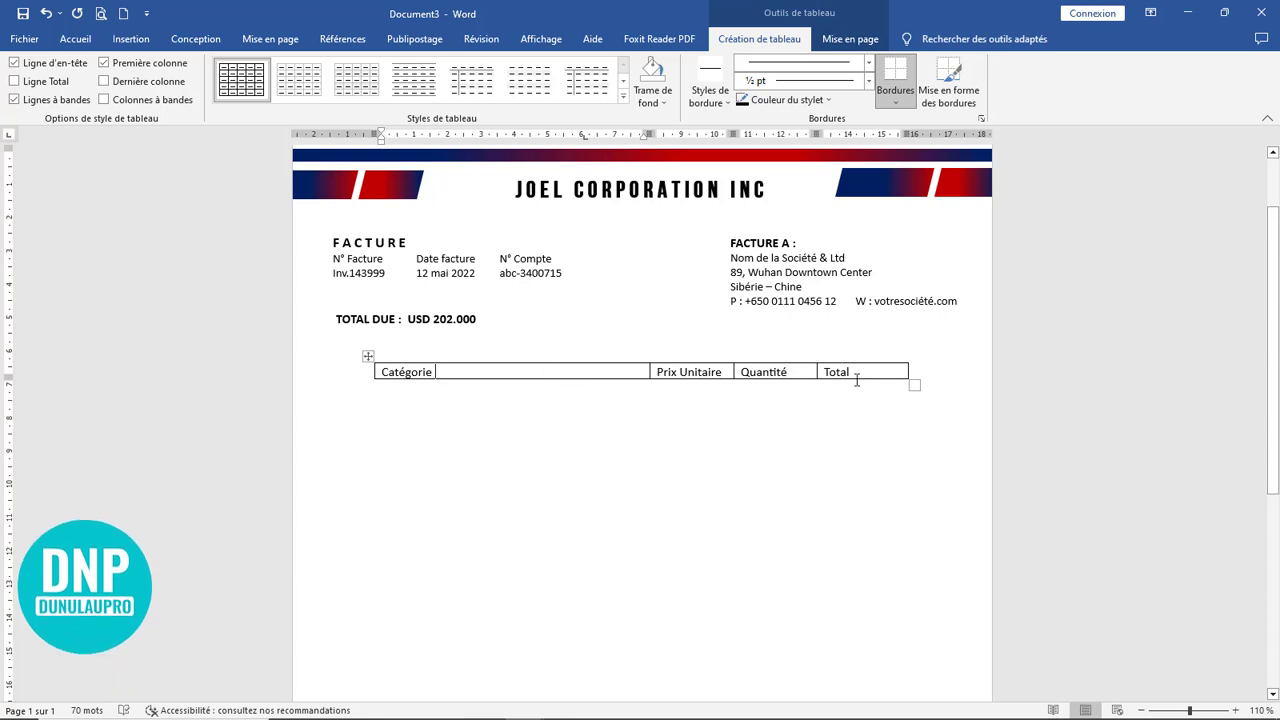
Set the height of the table's heading row to 0,8 cm
left_click_drag(800, 372, 420, 362)
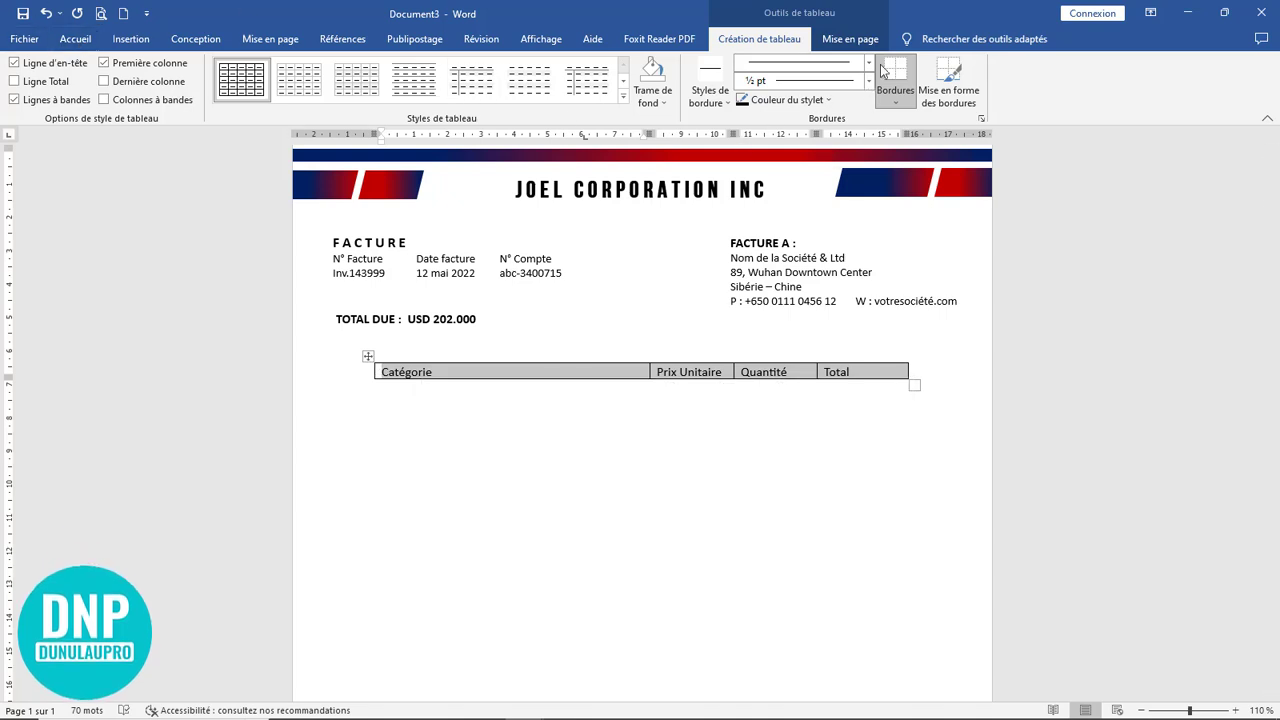
left_click(832, 39)
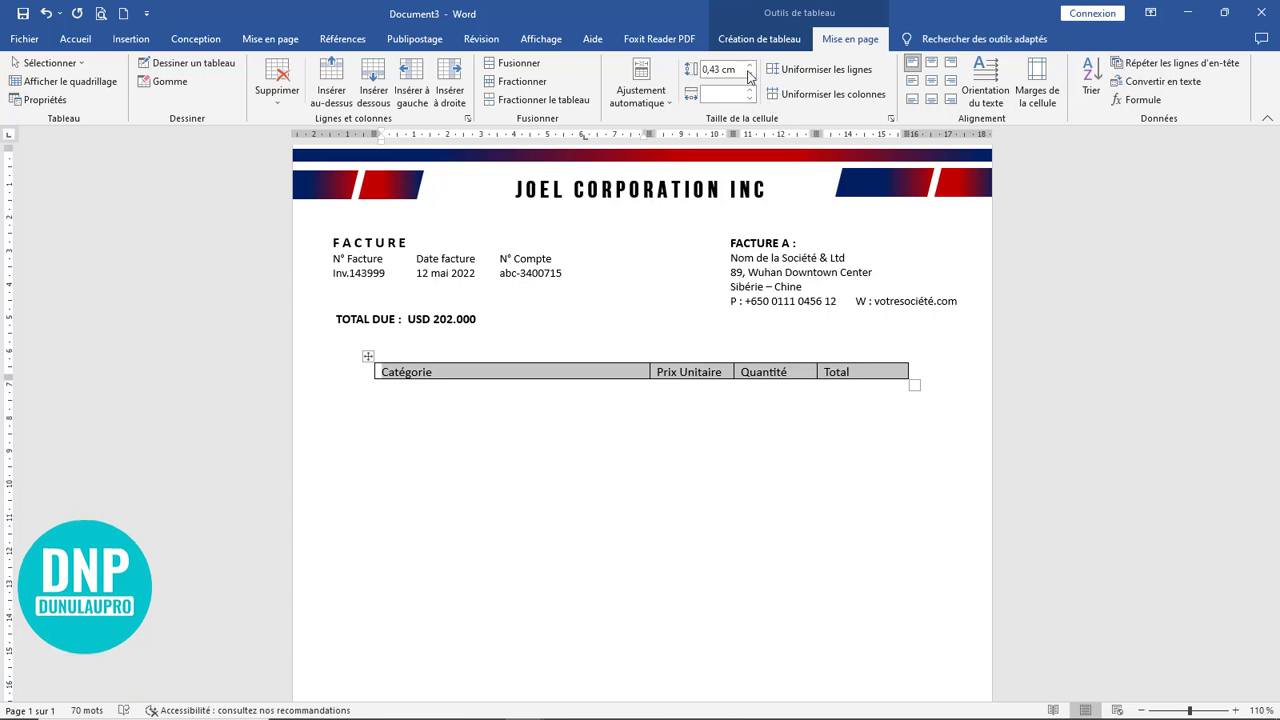
left_click(750, 67)
left_click(750, 67)
left_click(750, 67)
left_click(750, 67)
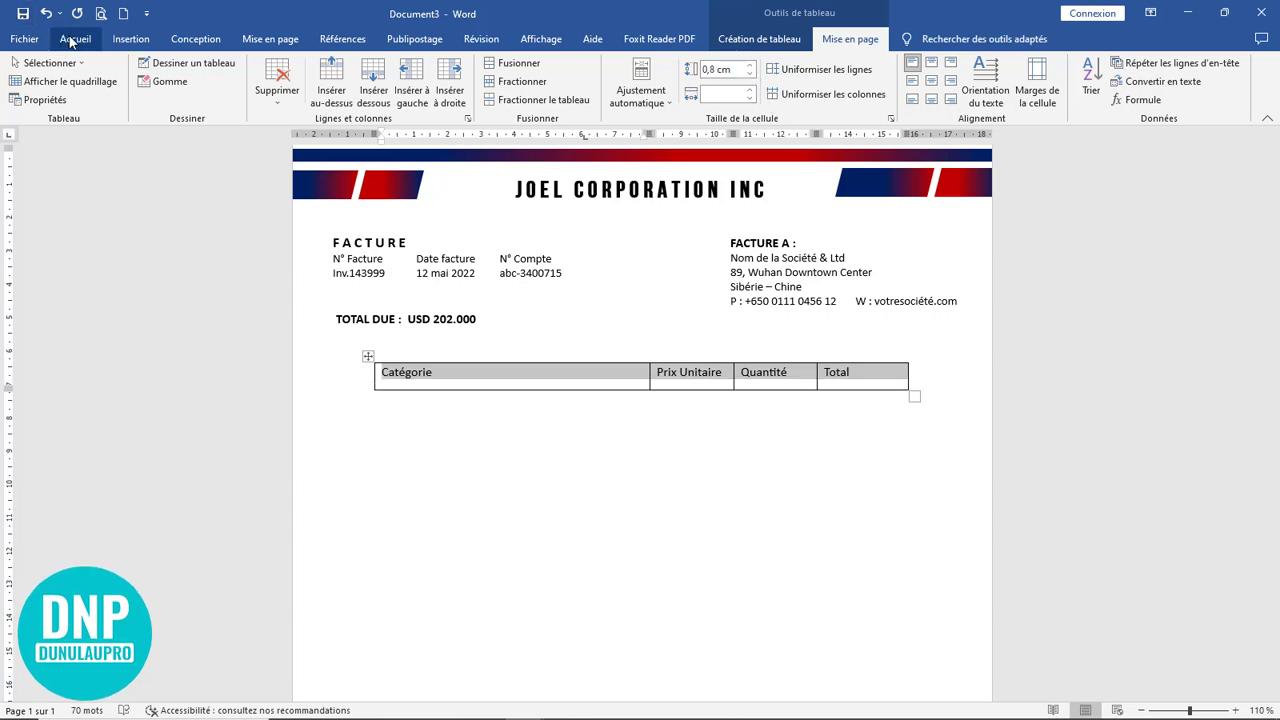
Set the font size of the table headings to 12
left_click(72, 40)
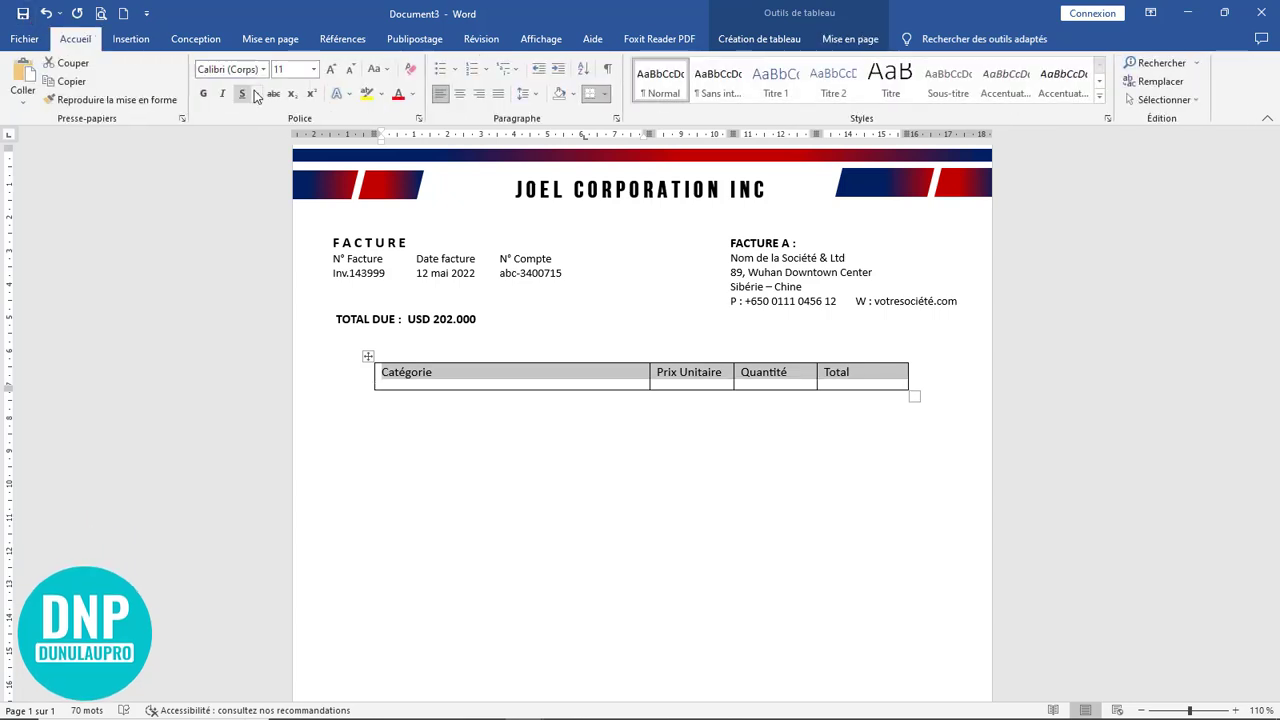
left_click(331, 70)
left_click(350, 70)
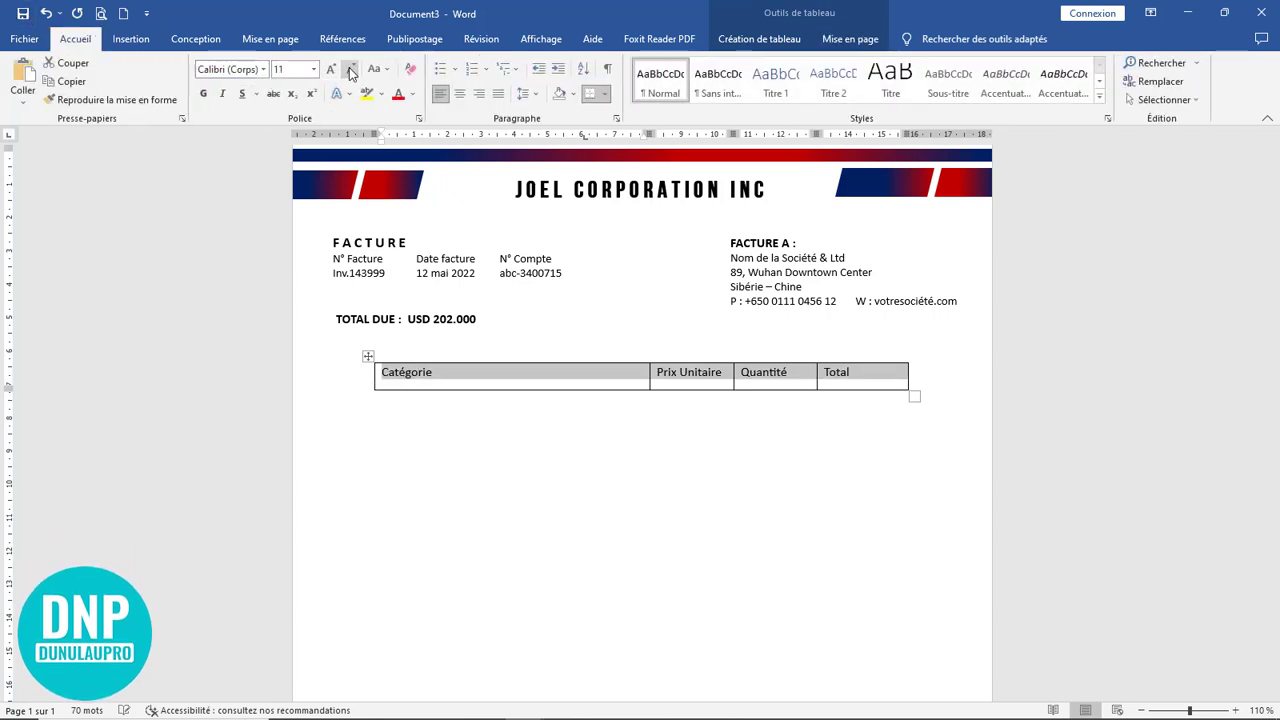
left_click(331, 70)
left_click(331, 70)
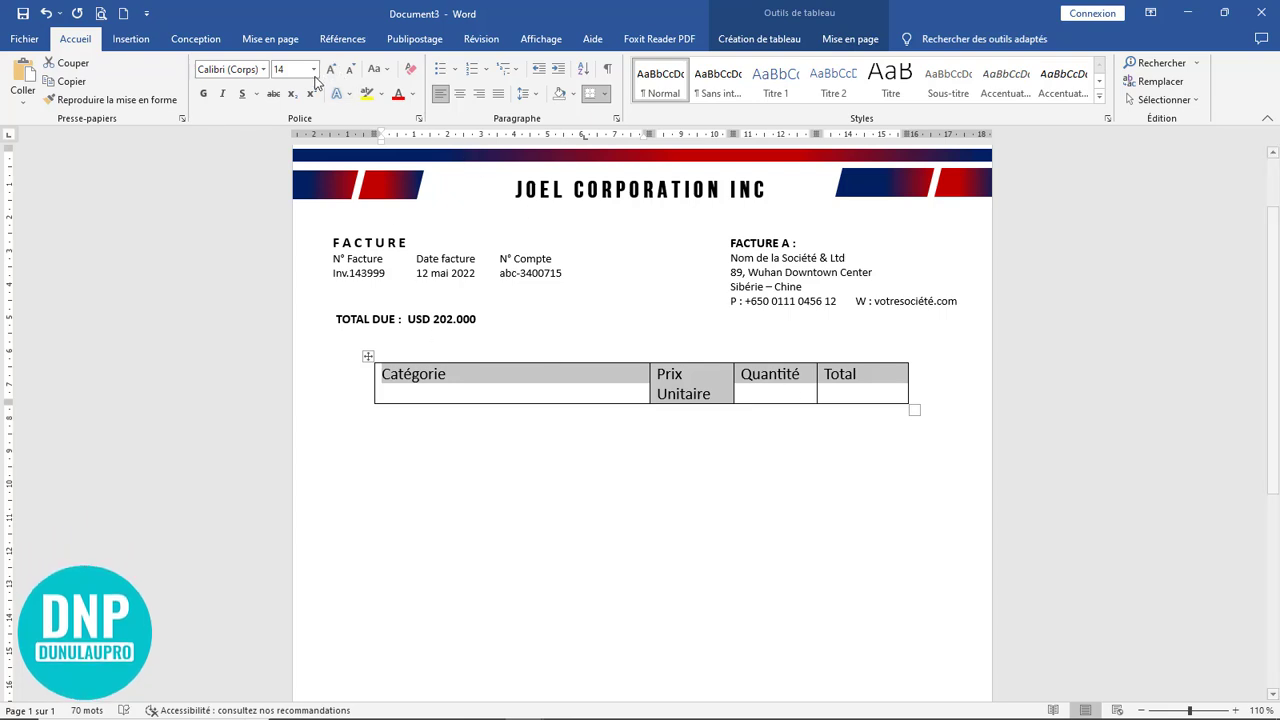
left_click(350, 70)
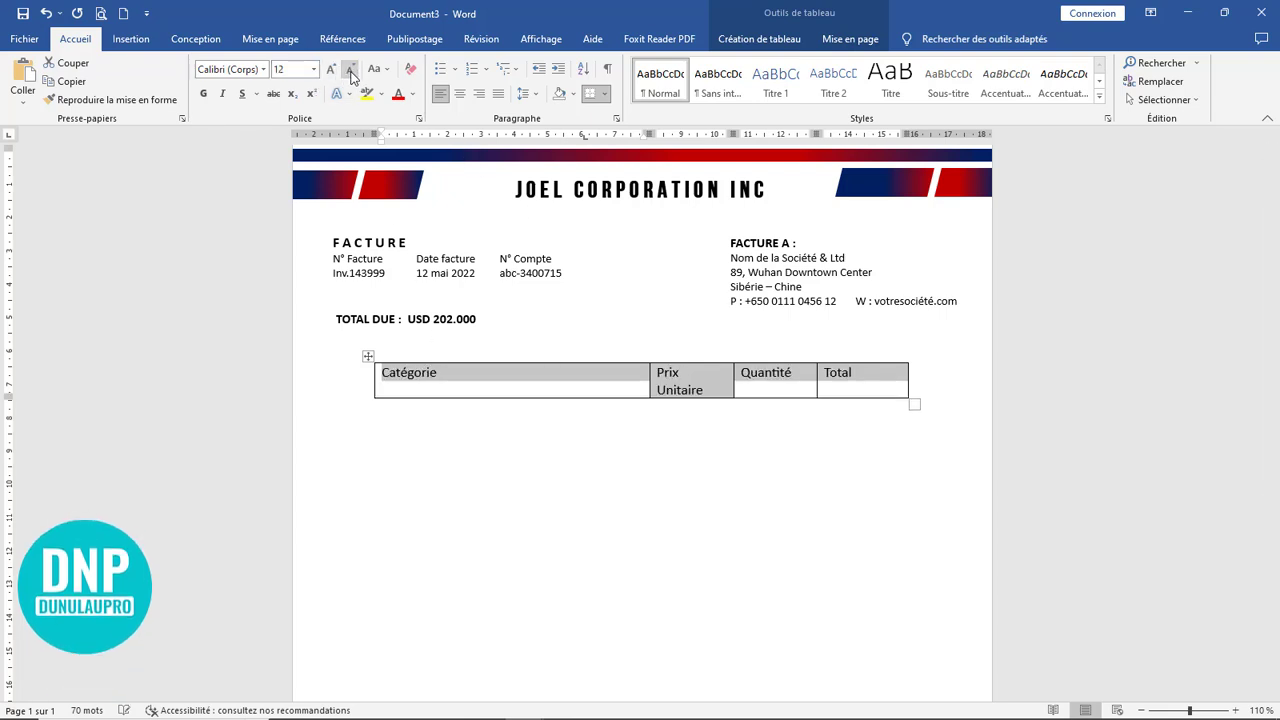
Extend the table's right edge slightly and narrow the Catégorie column so that Prix Unitaire fits on one line
left_click_drag(929, 389, 934, 389)
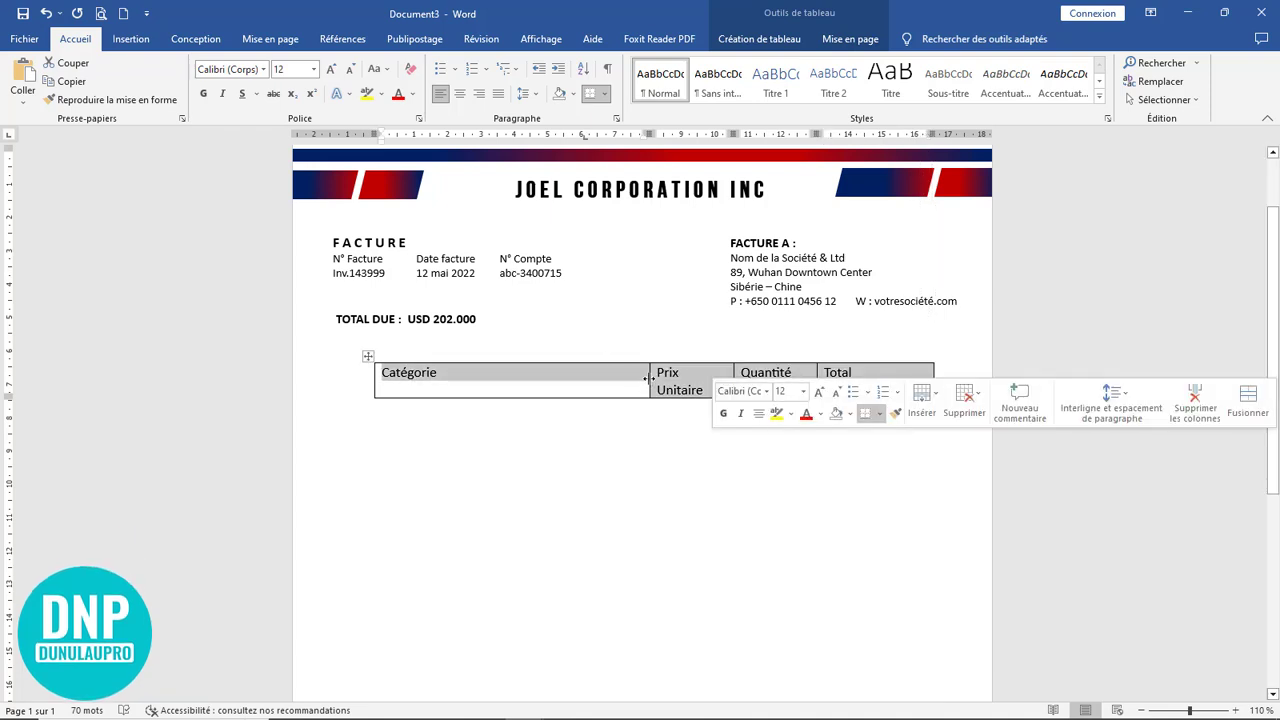
left_click_drag(648, 378, 634, 377)
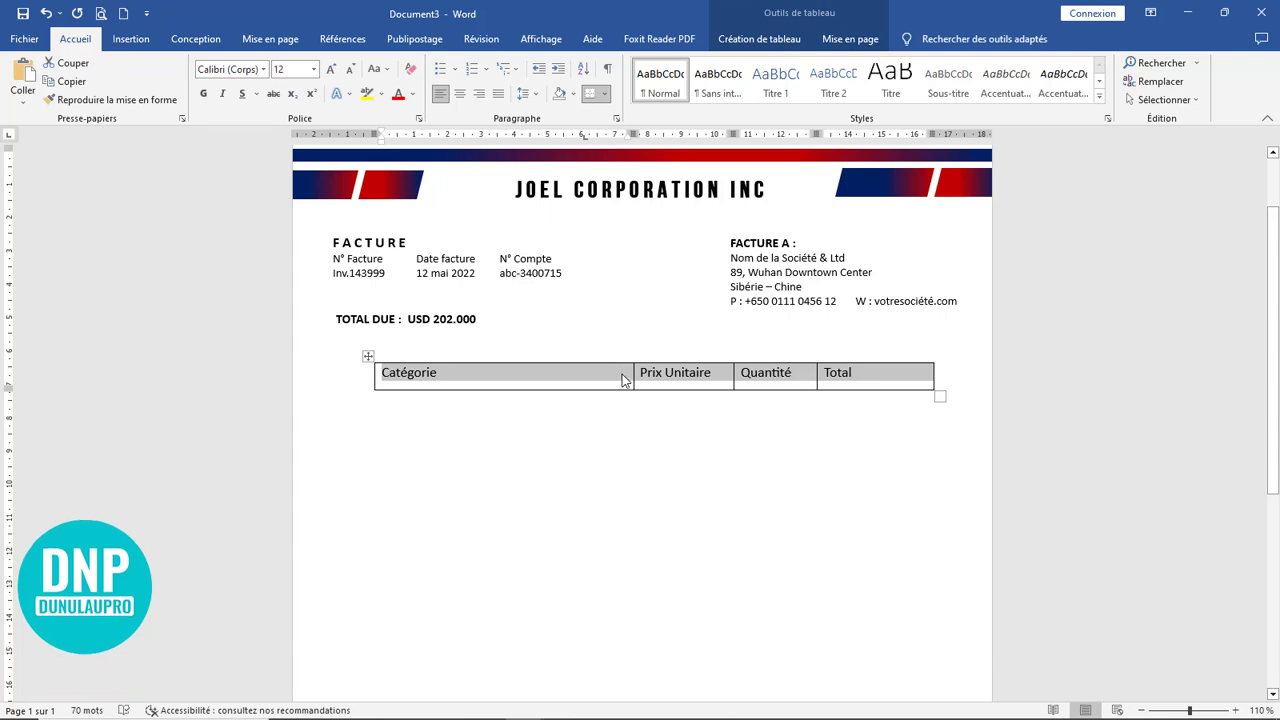
Set the vertical alignment of the table's heading cells to centre
right_click(622, 379)
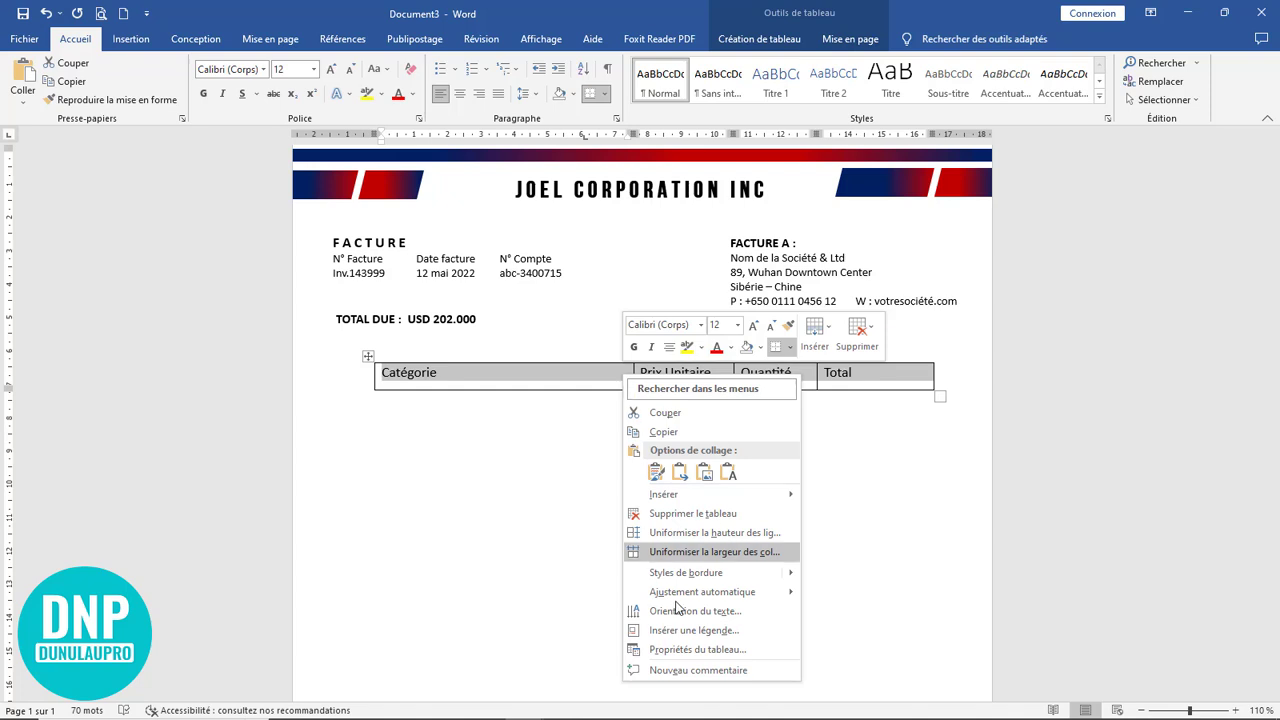
left_click(712, 650)
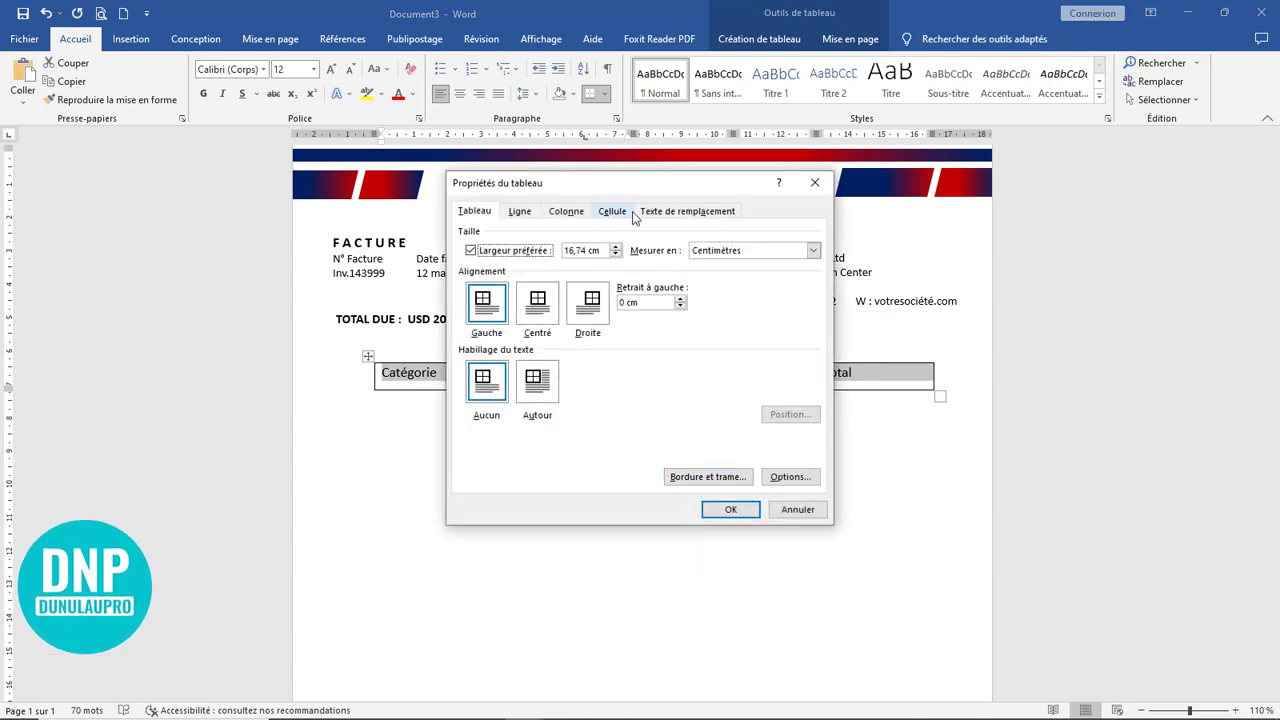
left_click(614, 214)
left_click(537, 305)
key("Return")
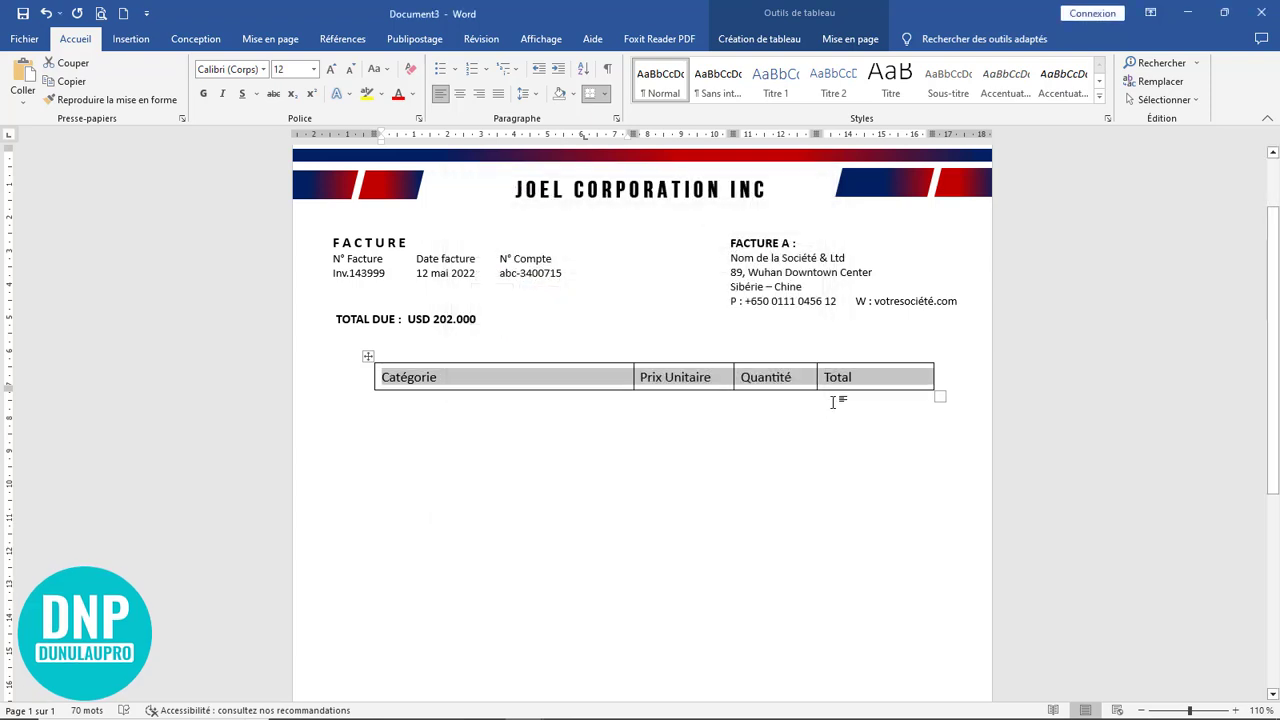
Make the table headings bold and convert them to all capitals
left_click(203, 94)
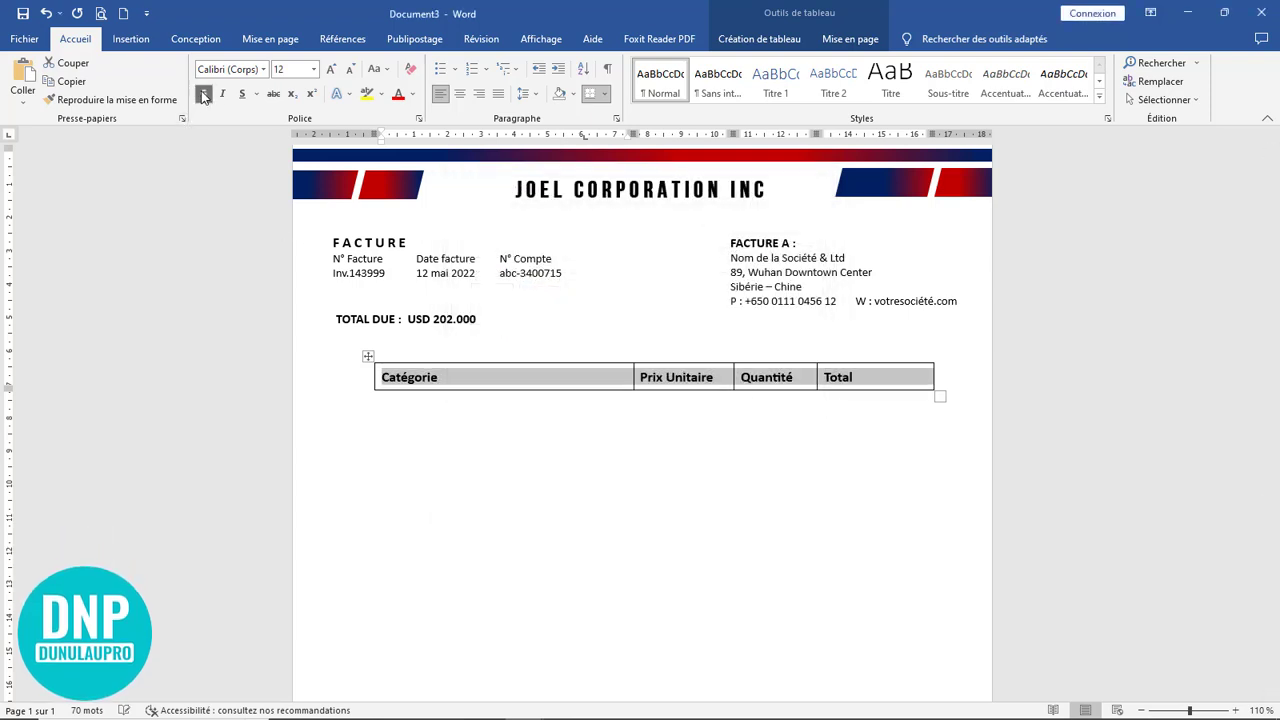
key("ctrl+shift+a")
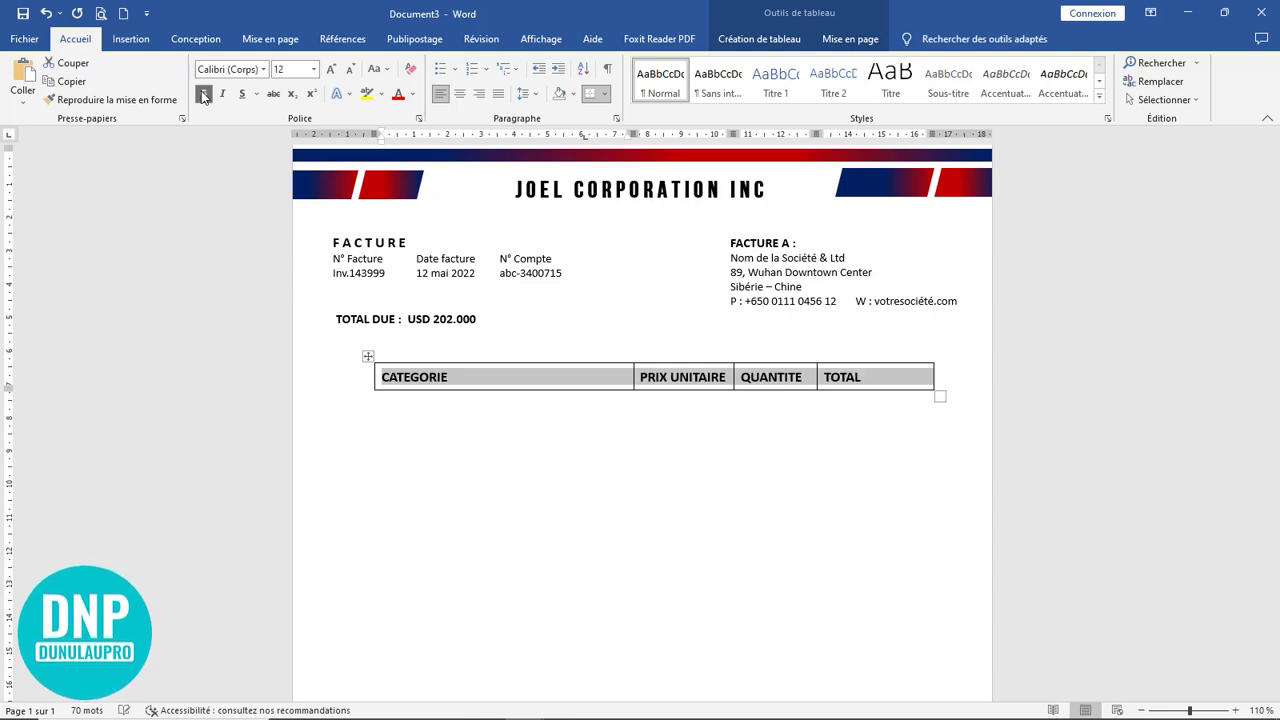
Add a row below the headings and enter "Flyer Design" under CATEGORIE with a small grey Lorem ipsum description beneath it
left_click(910, 386)
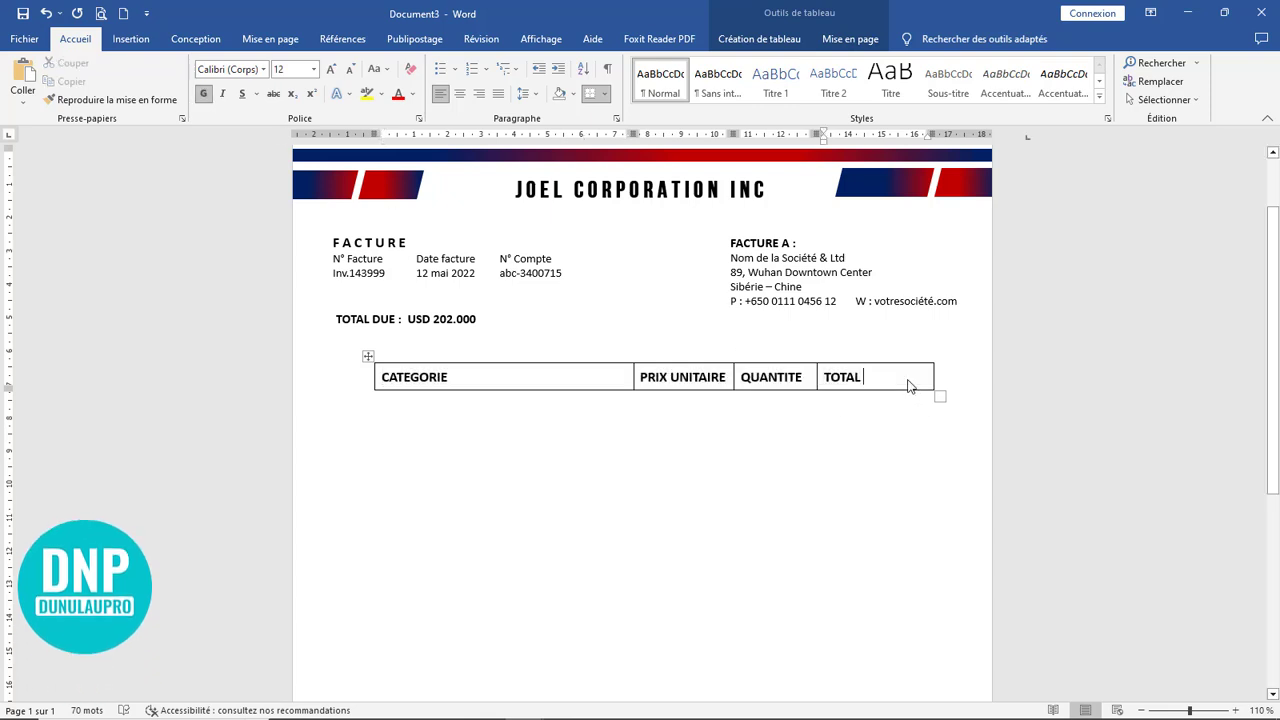
key("Tab")
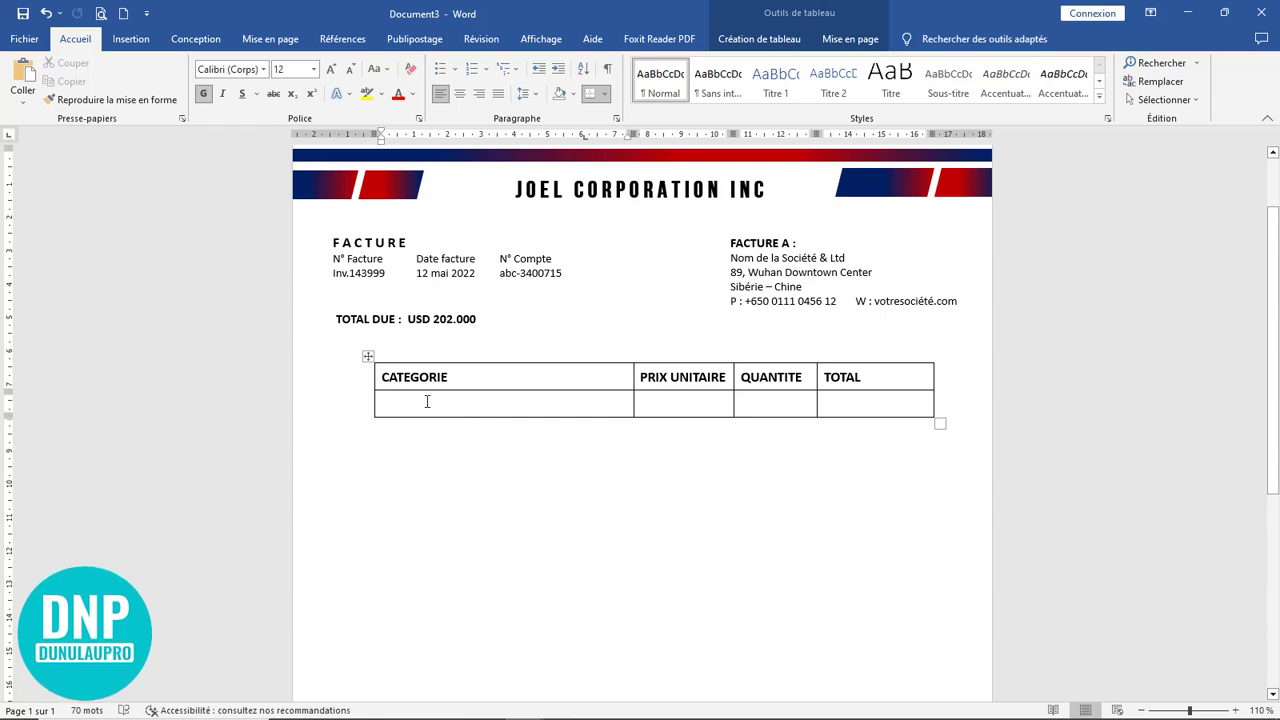
type("fly")
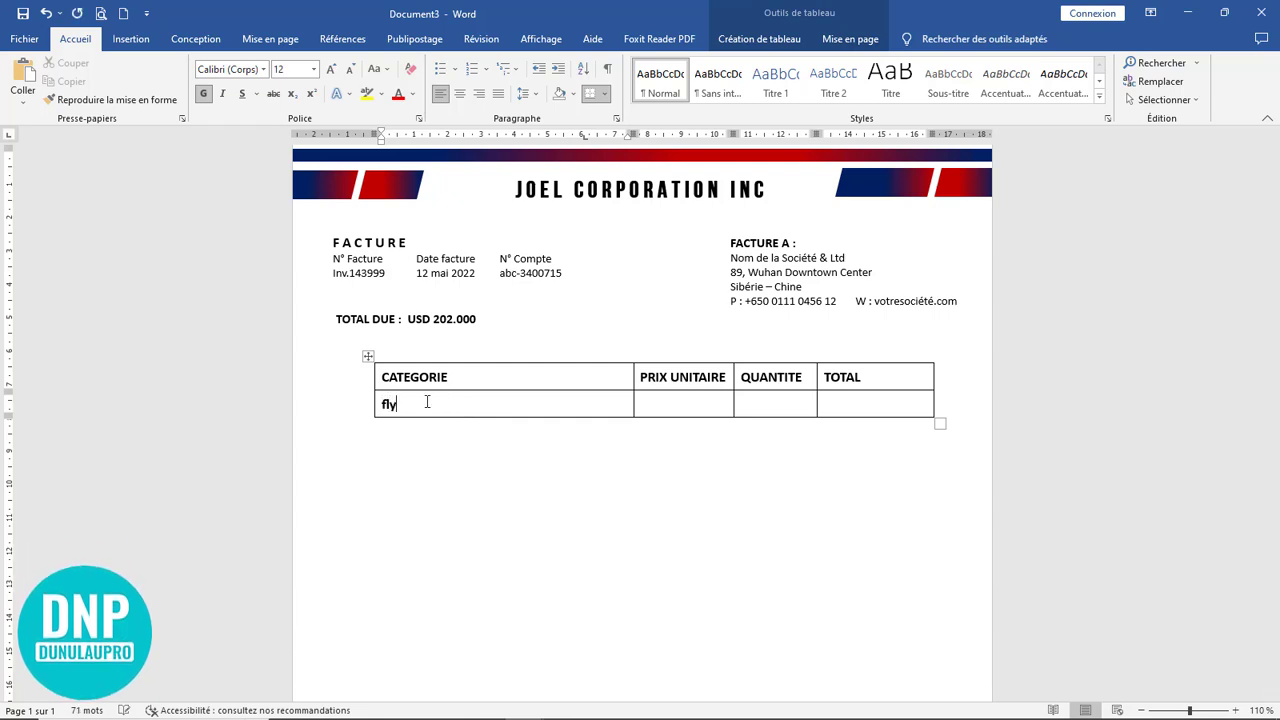
type("er Desi")
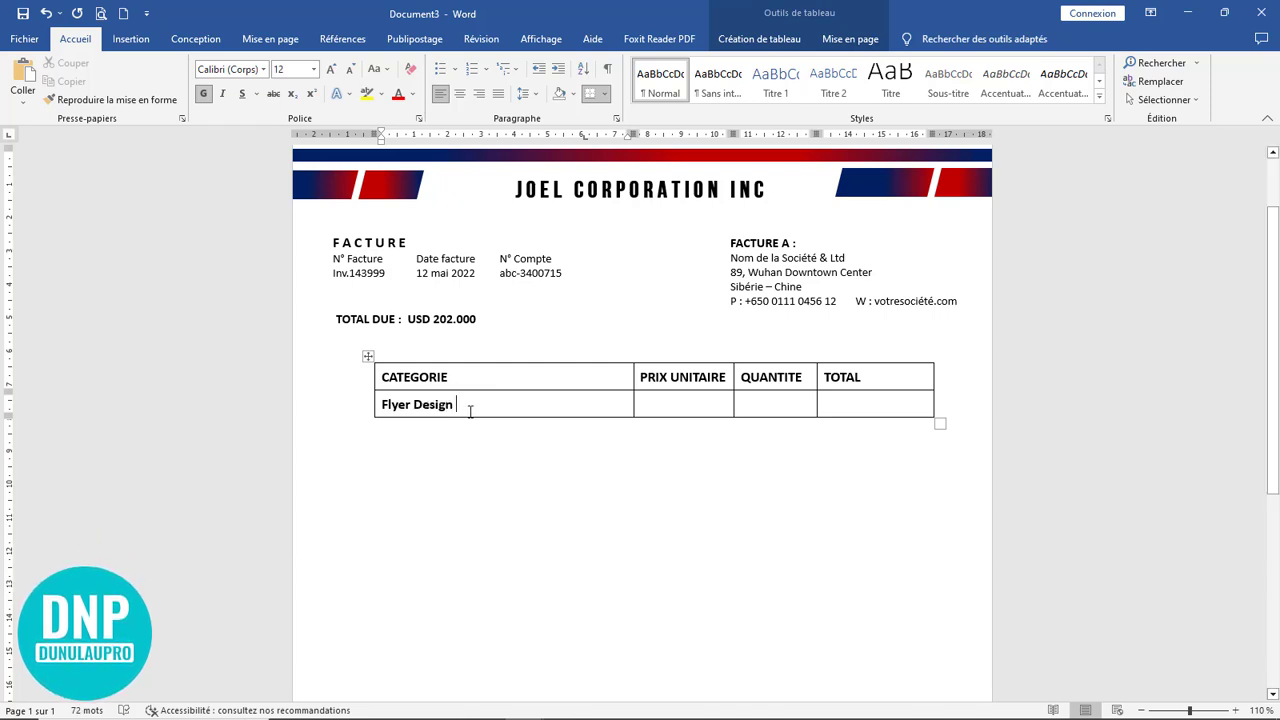
type("gn")
key("Return")
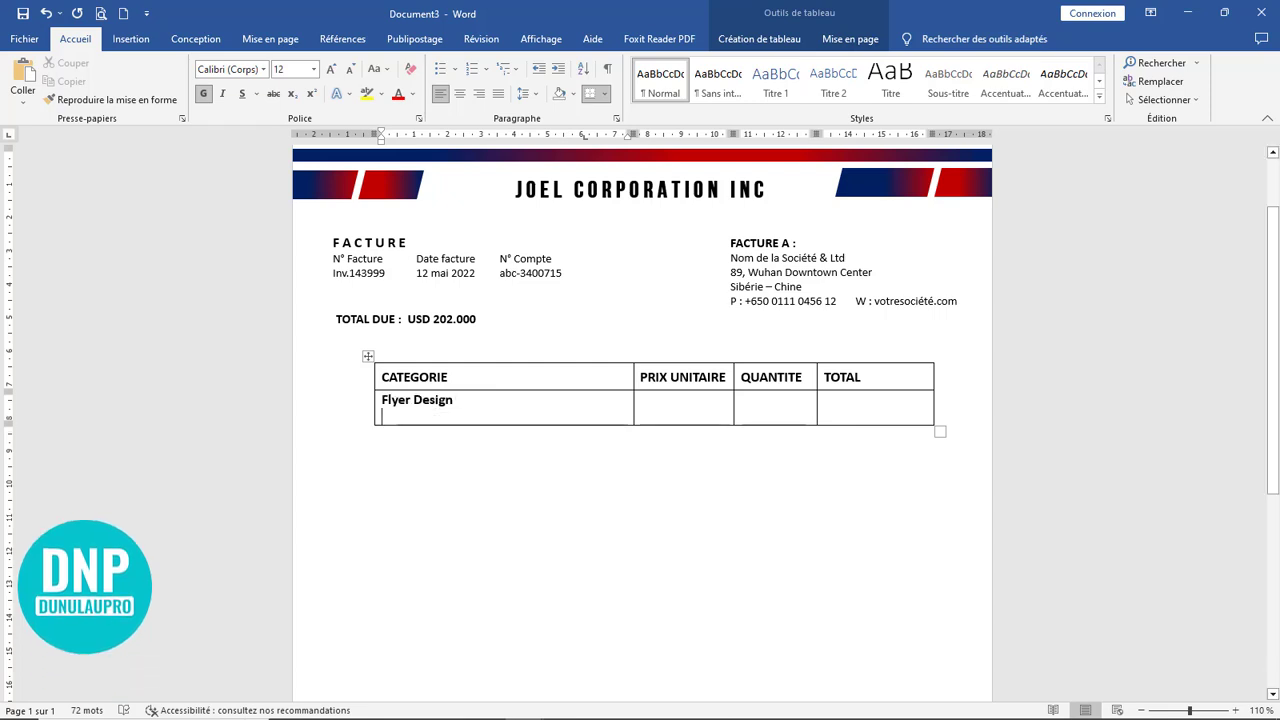
type("=lo")
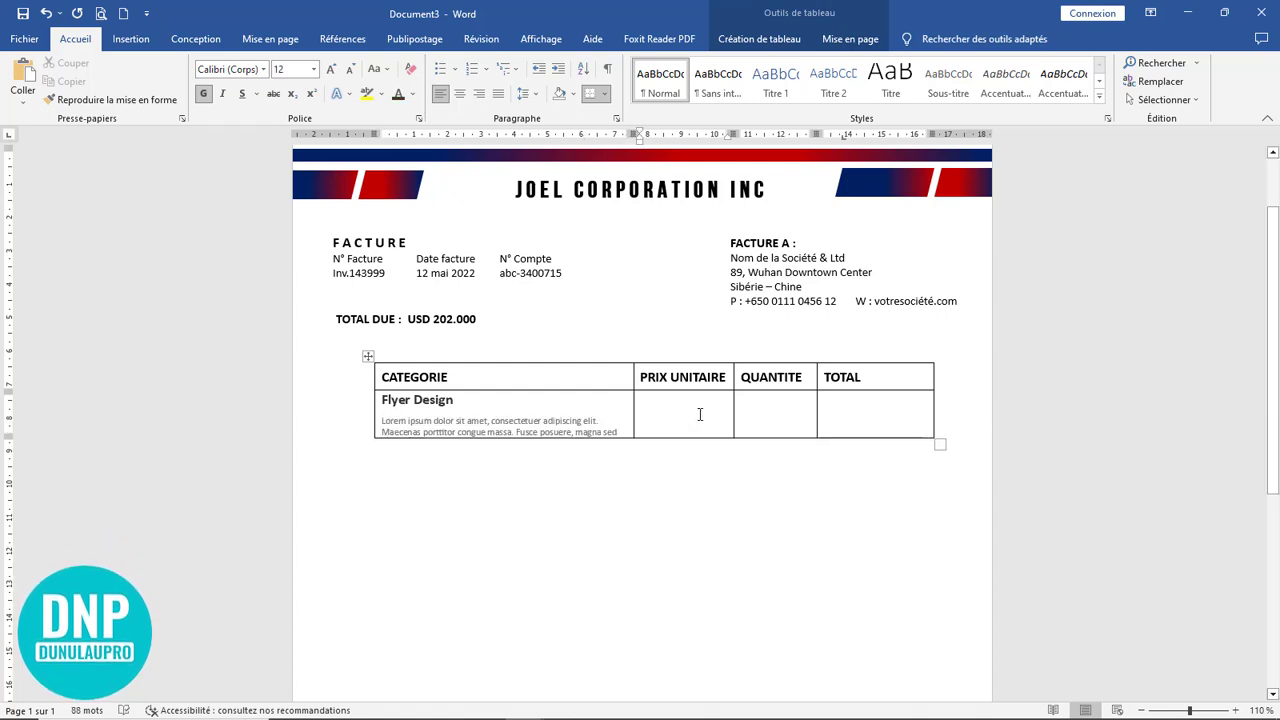
Fill the Flyer Design row with unit price 2300, quantity 02 and total 4600
type("2310")
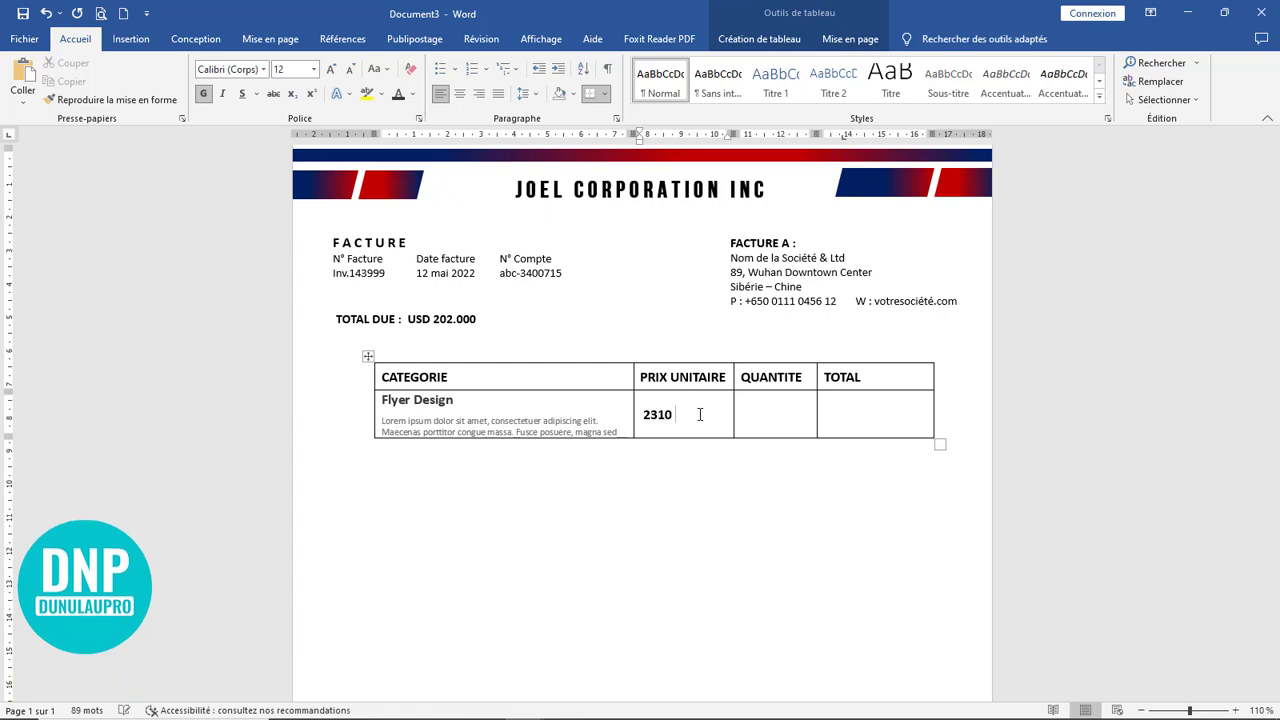
key("BackSpace")
key("BackSpace")
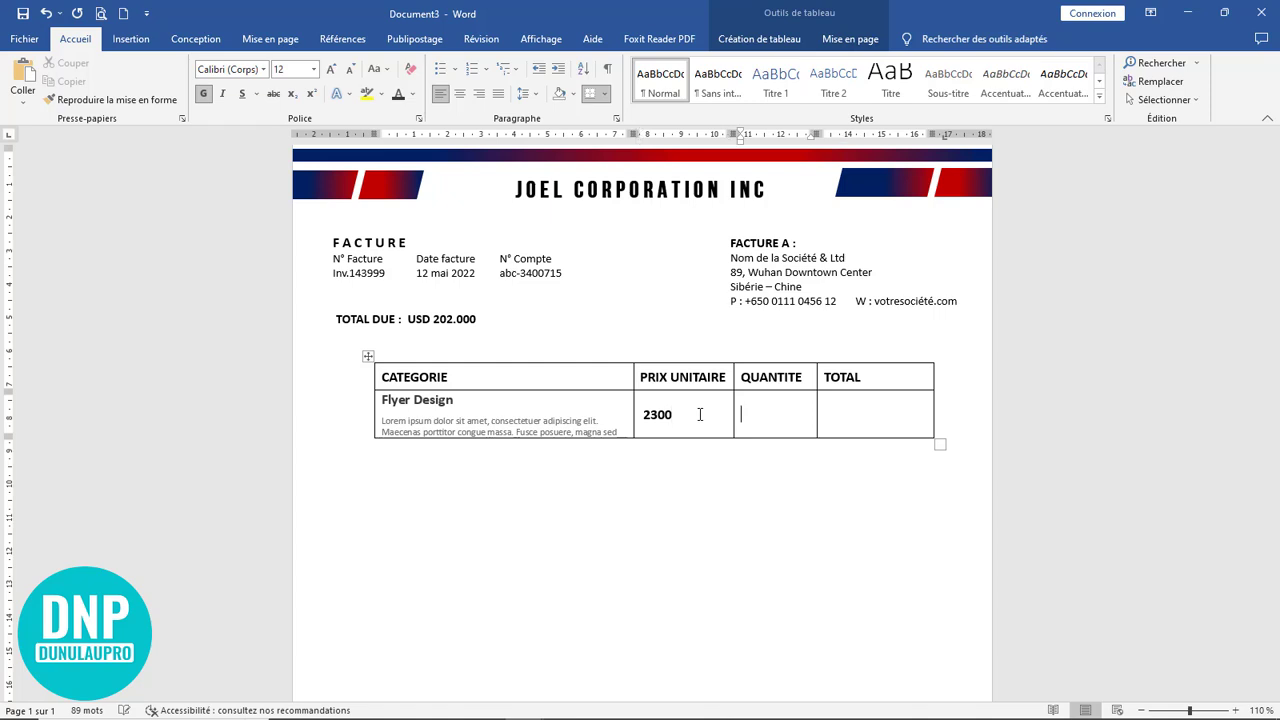
key("Tab")
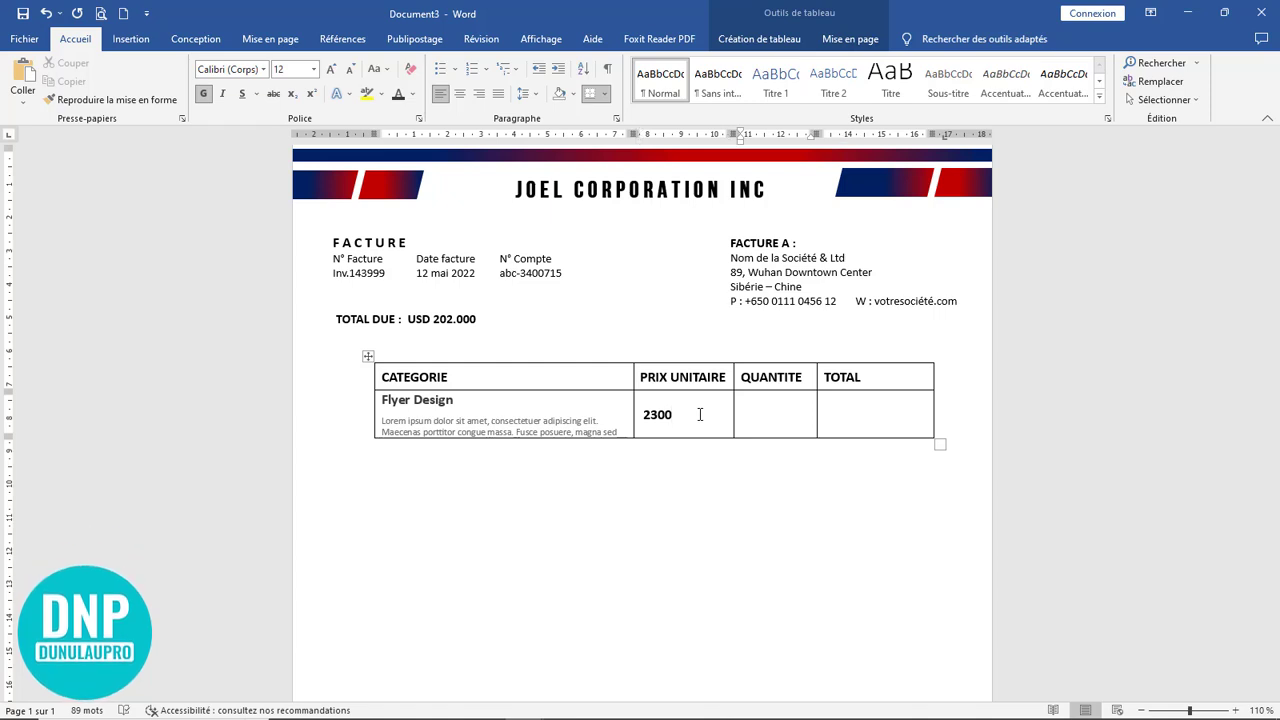
key("Tab")
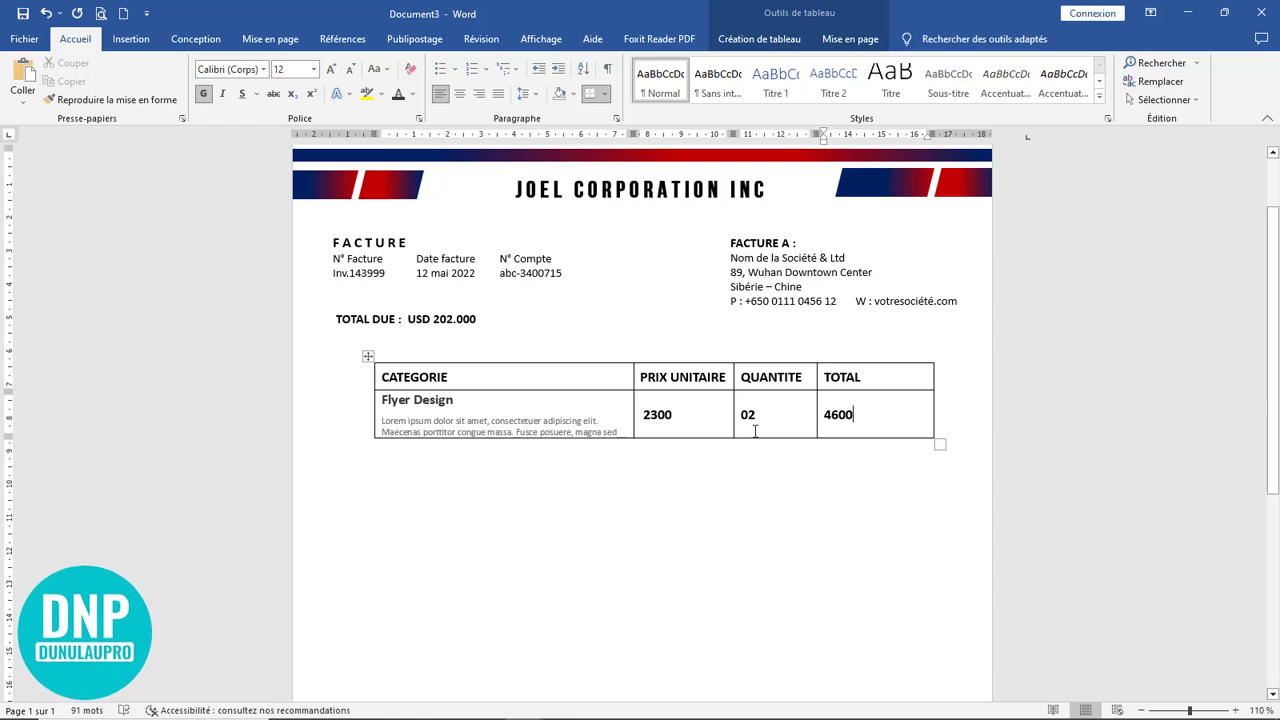
Centre the text horizontally in the PRIX UNITAIRE, QUANTITE and TOTAL columns, including their headings
left_click_drag(668, 379, 867, 425)
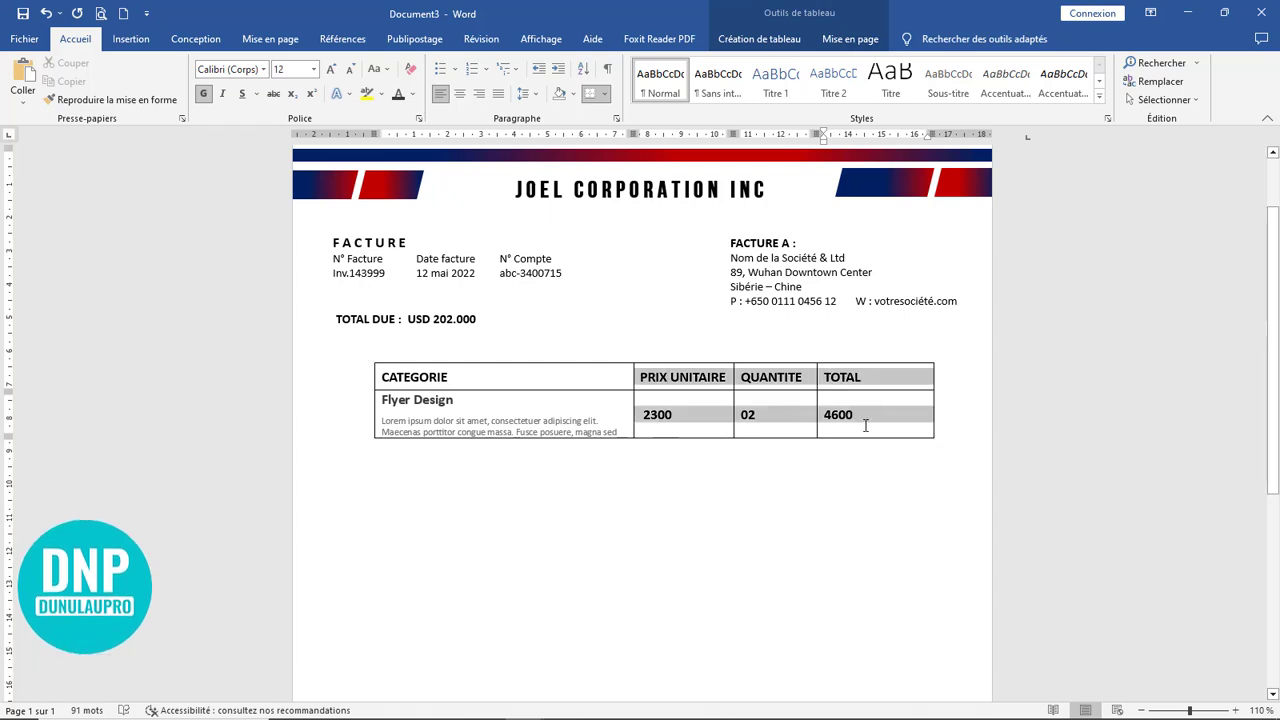
left_click(461, 99)
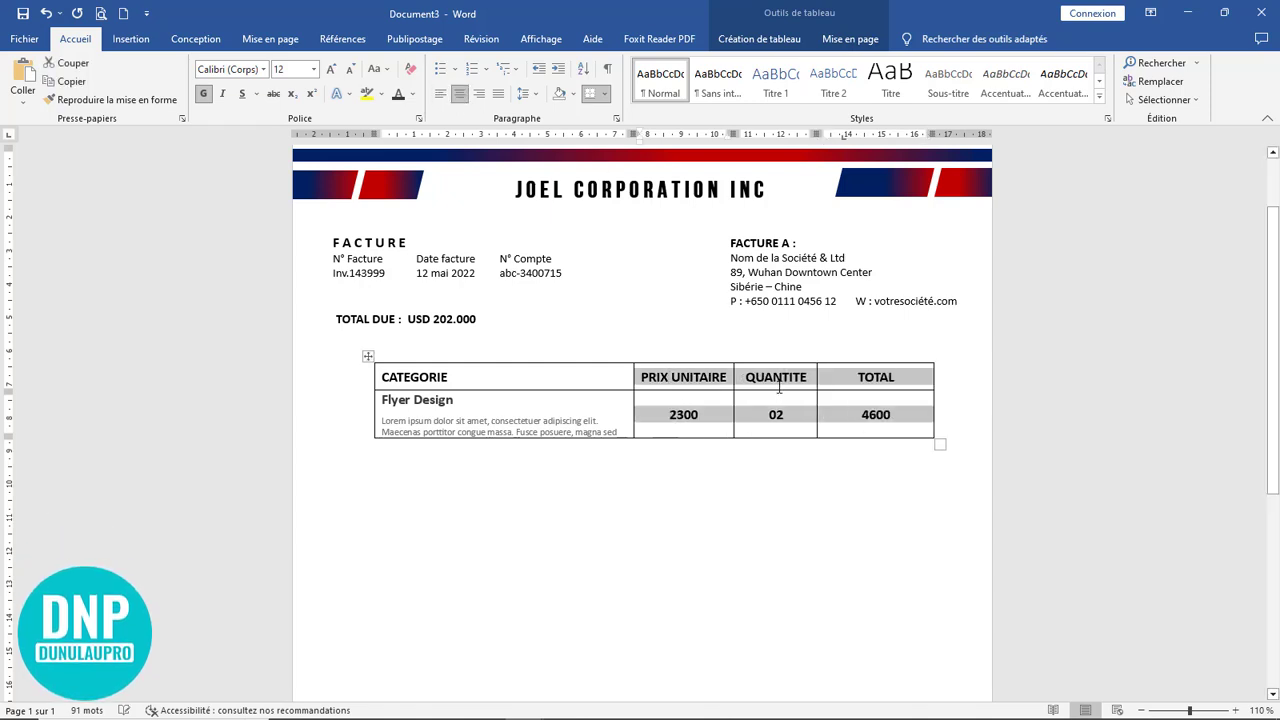
left_click(470, 398)
Apply the grey grid table style with a solid header row and light banded rows to the whole table
left_click(368, 354)
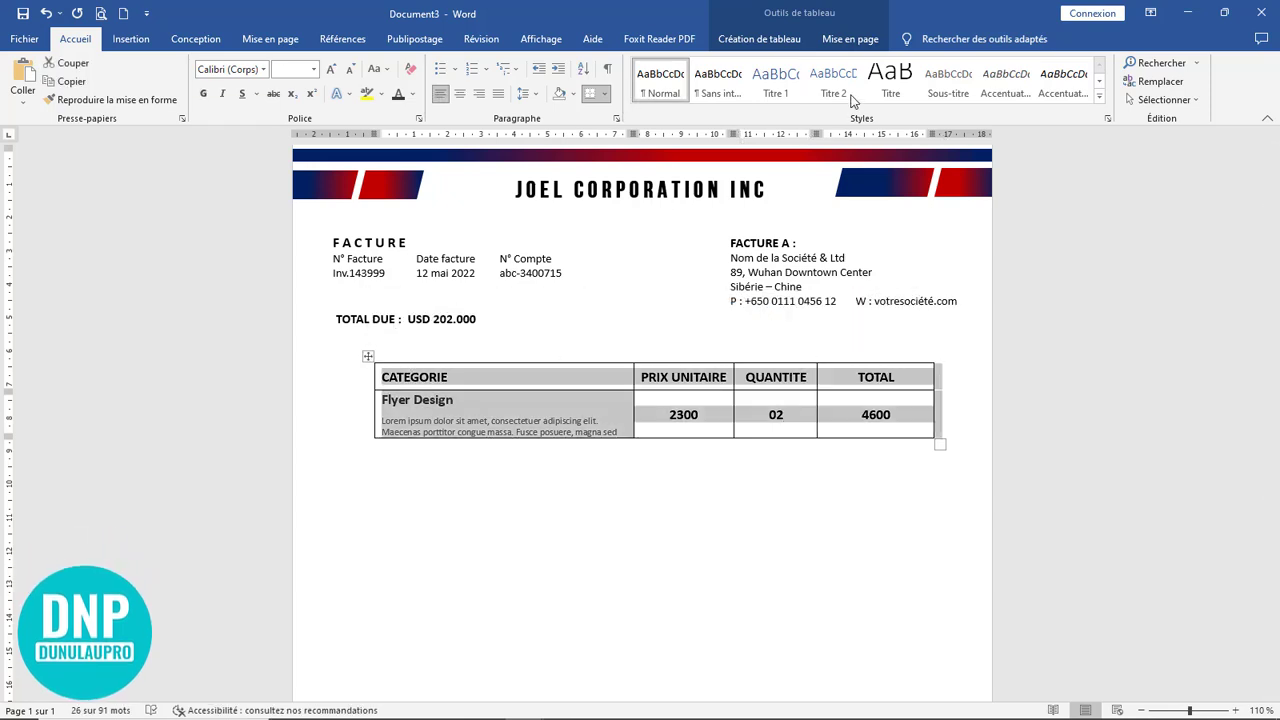
left_click(370, 357)
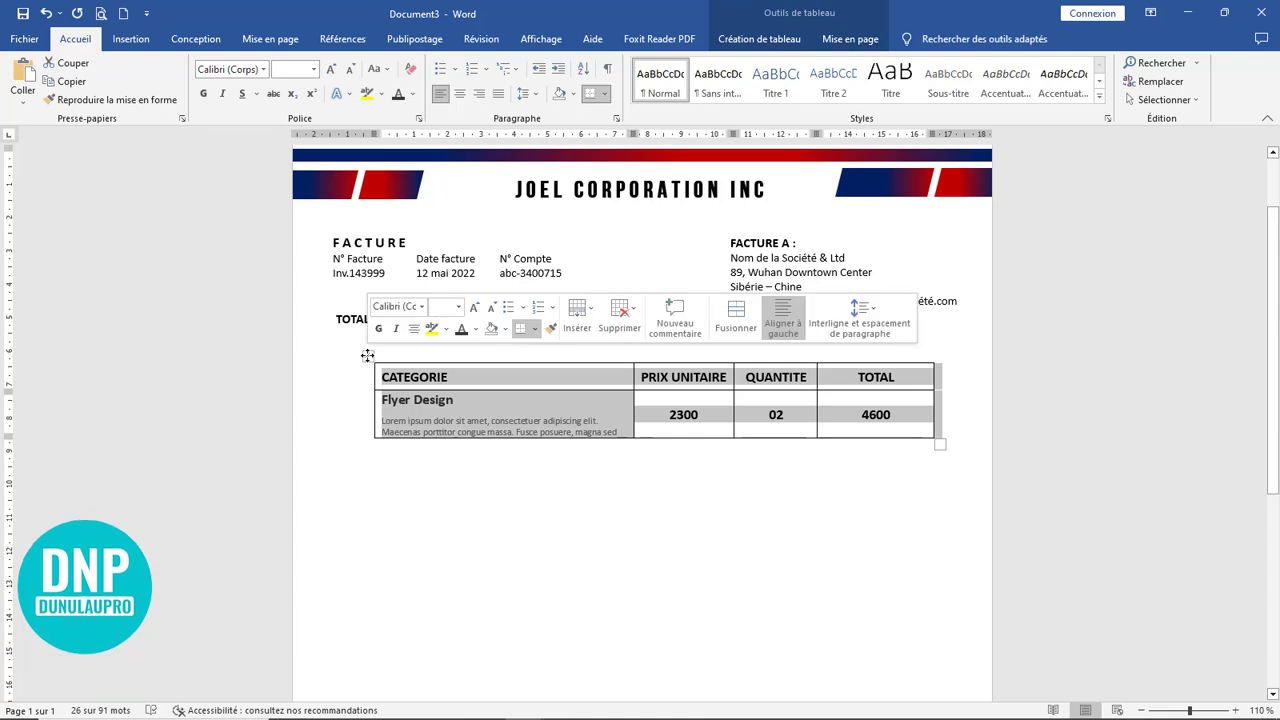
left_click(759, 38)
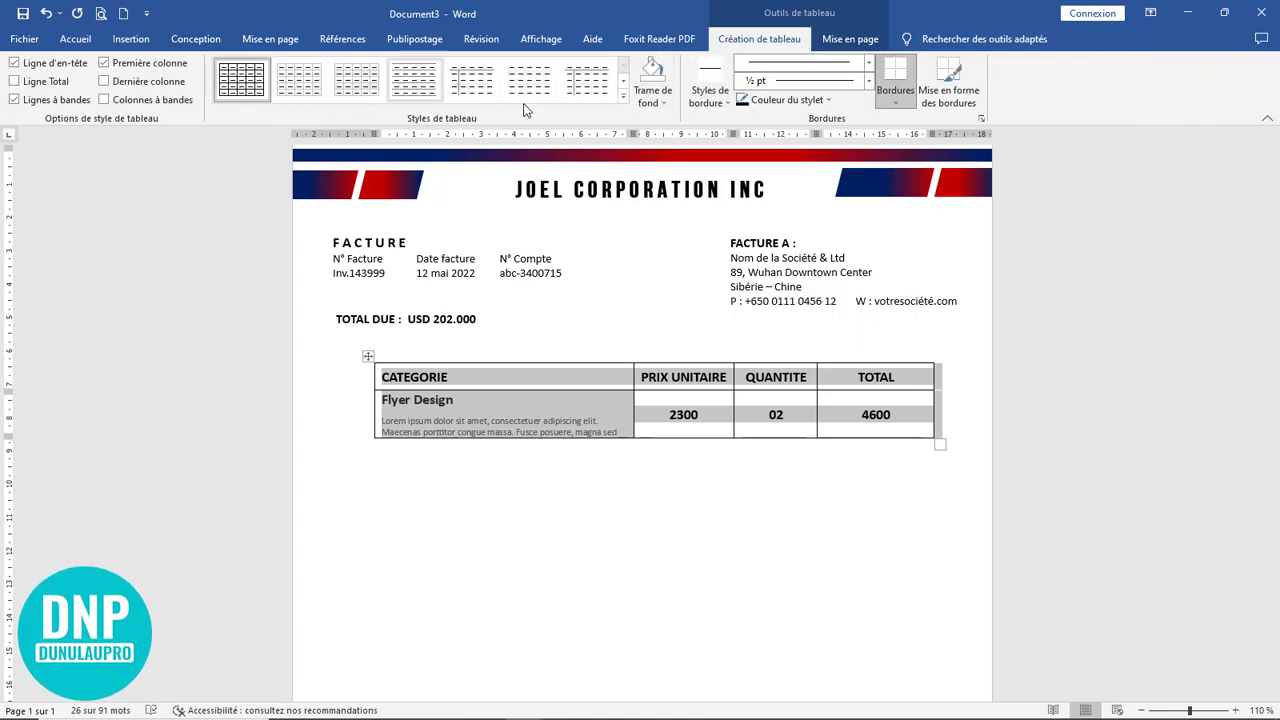
left_click(623, 98)
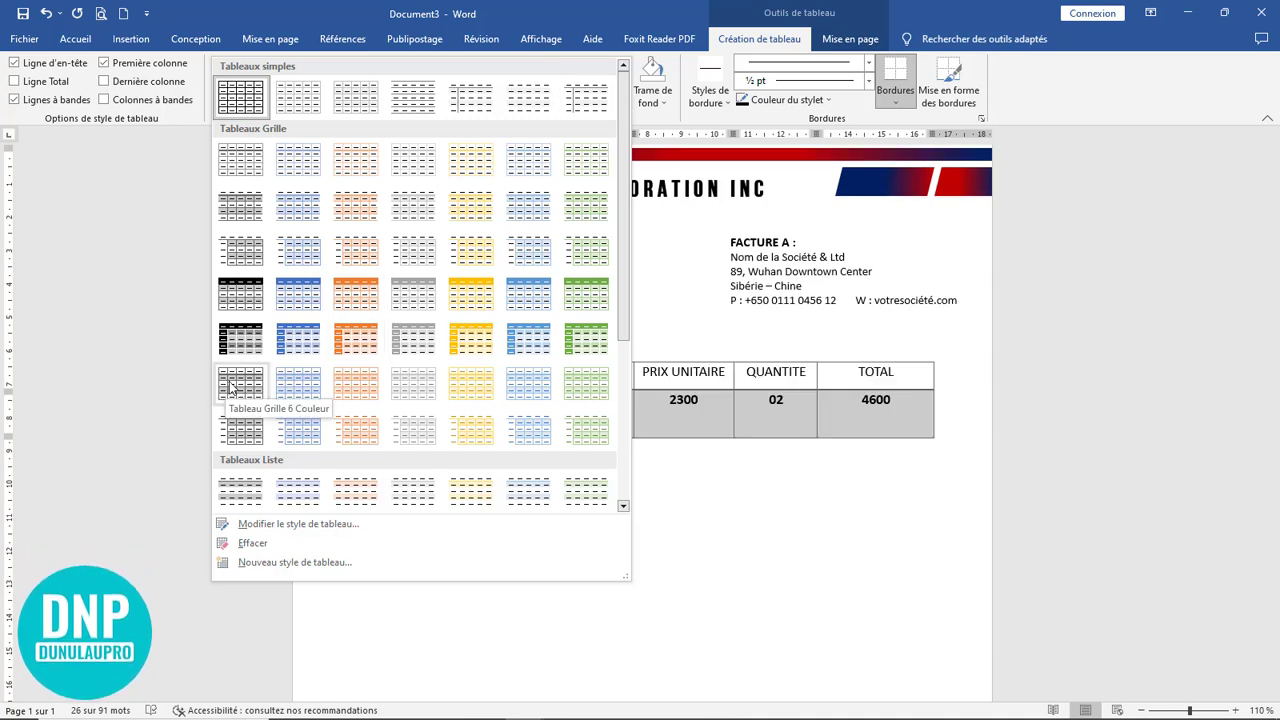
left_click(413, 292)
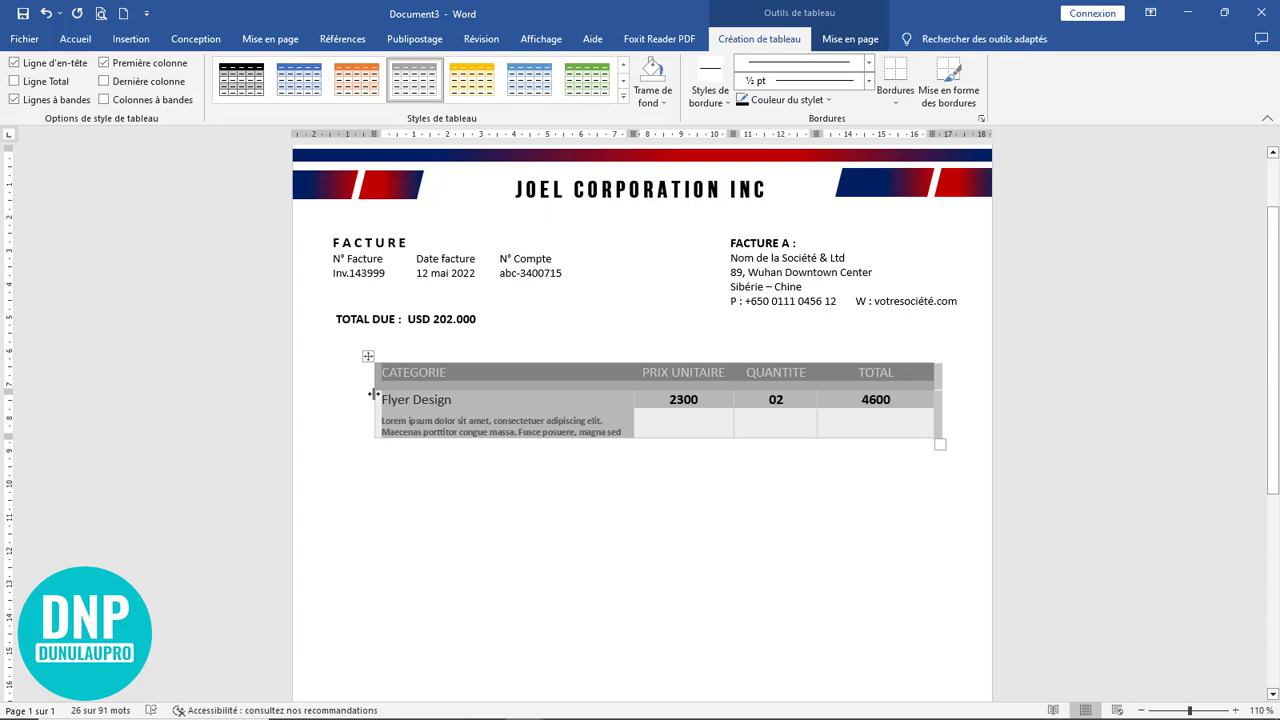
Extend the table's left edge outward so that it lines up with the TOTAL DUE text above
left_click_drag(373, 394, 341, 398)
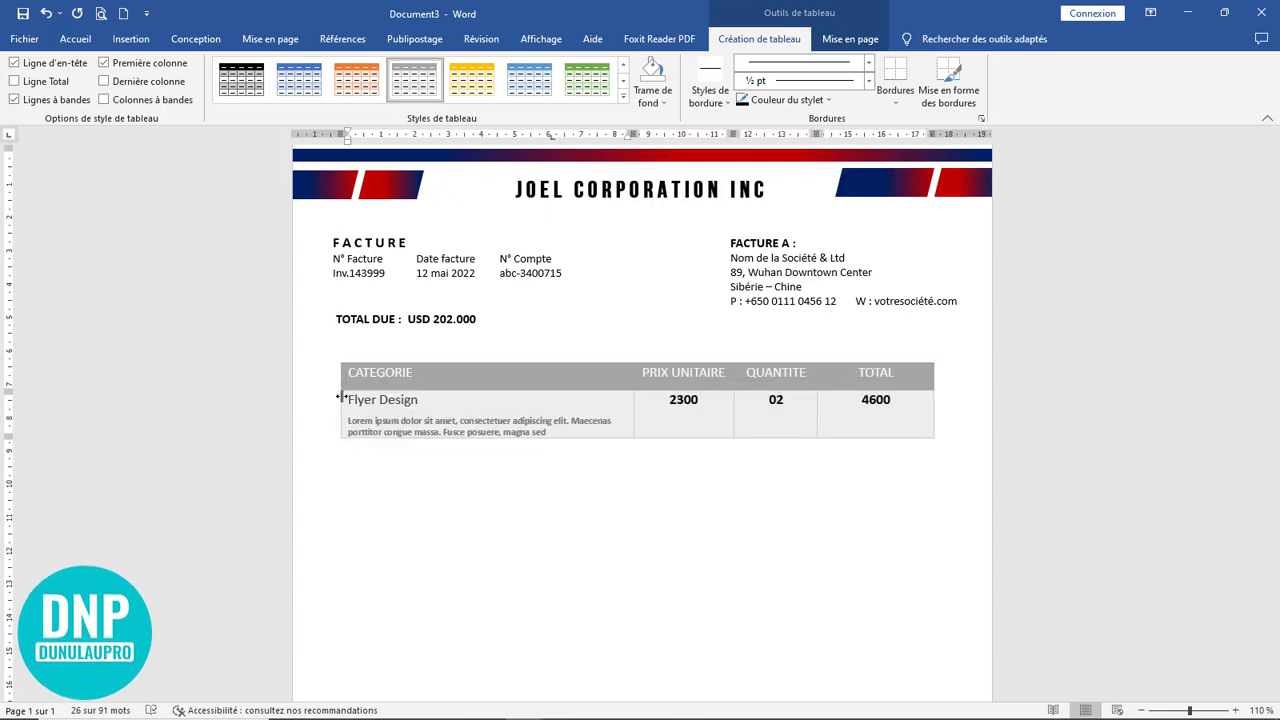
left_click(516, 404)
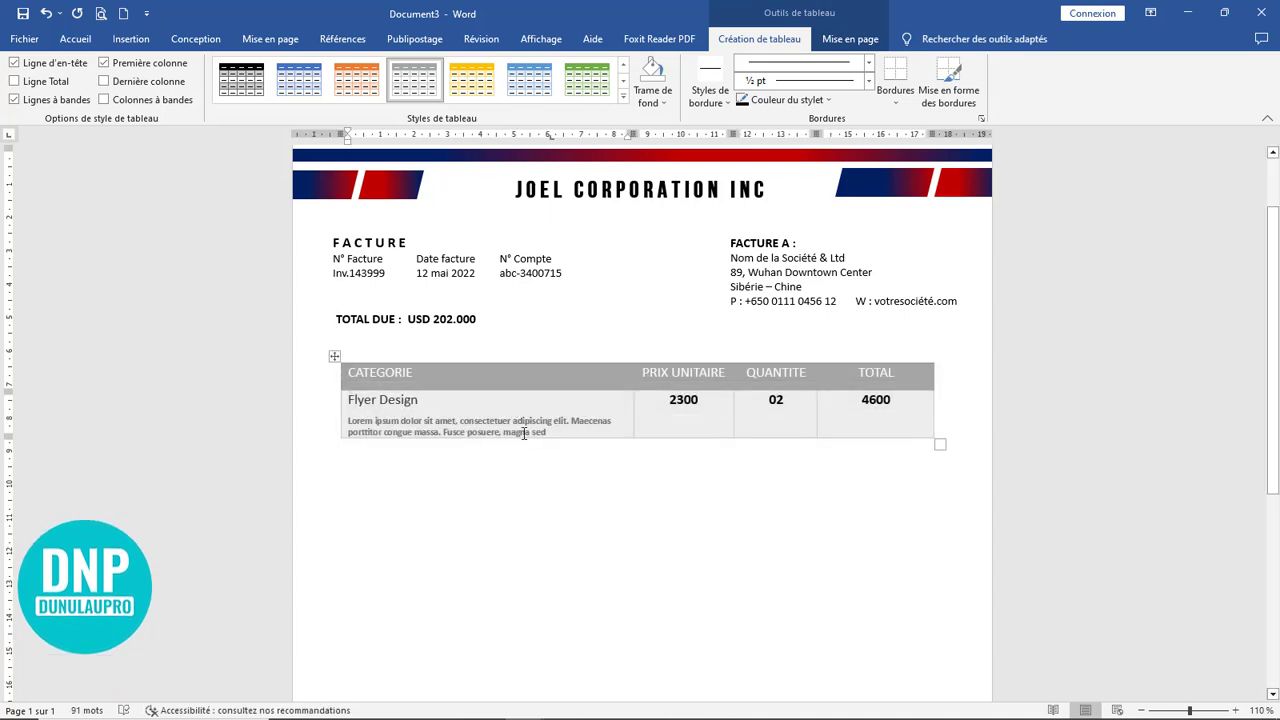
Remove the bold formatting from the Lorem ipsum description under Flyer Design
left_click_drag(524, 432, 348, 420)
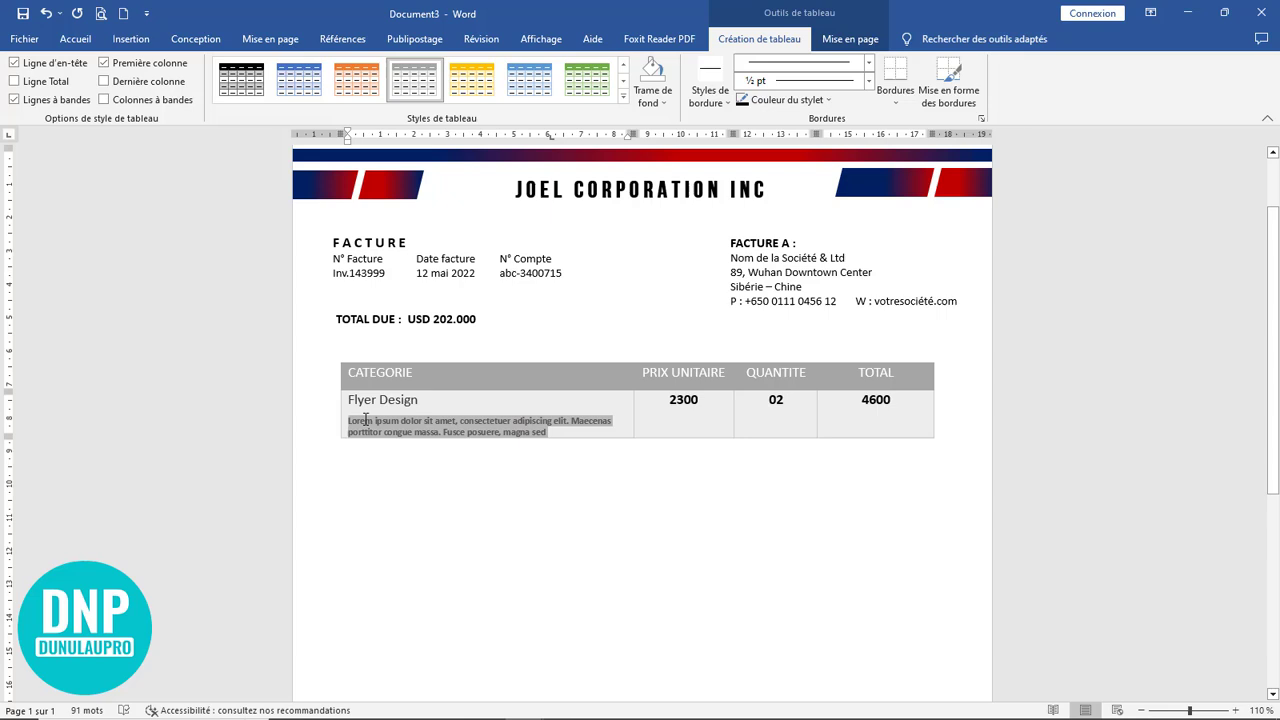
left_click(70, 42)
left_click(203, 95)
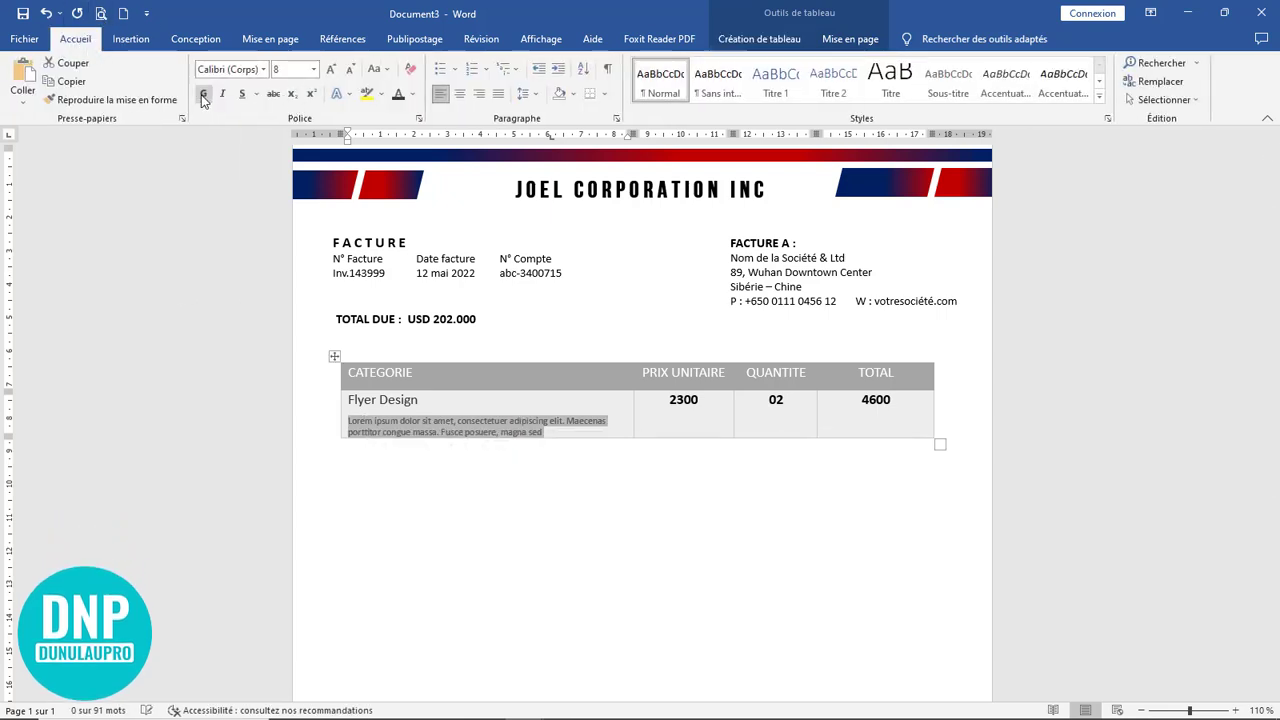
Make the four table headings bold and give them a dark font colour
left_click(365, 373)
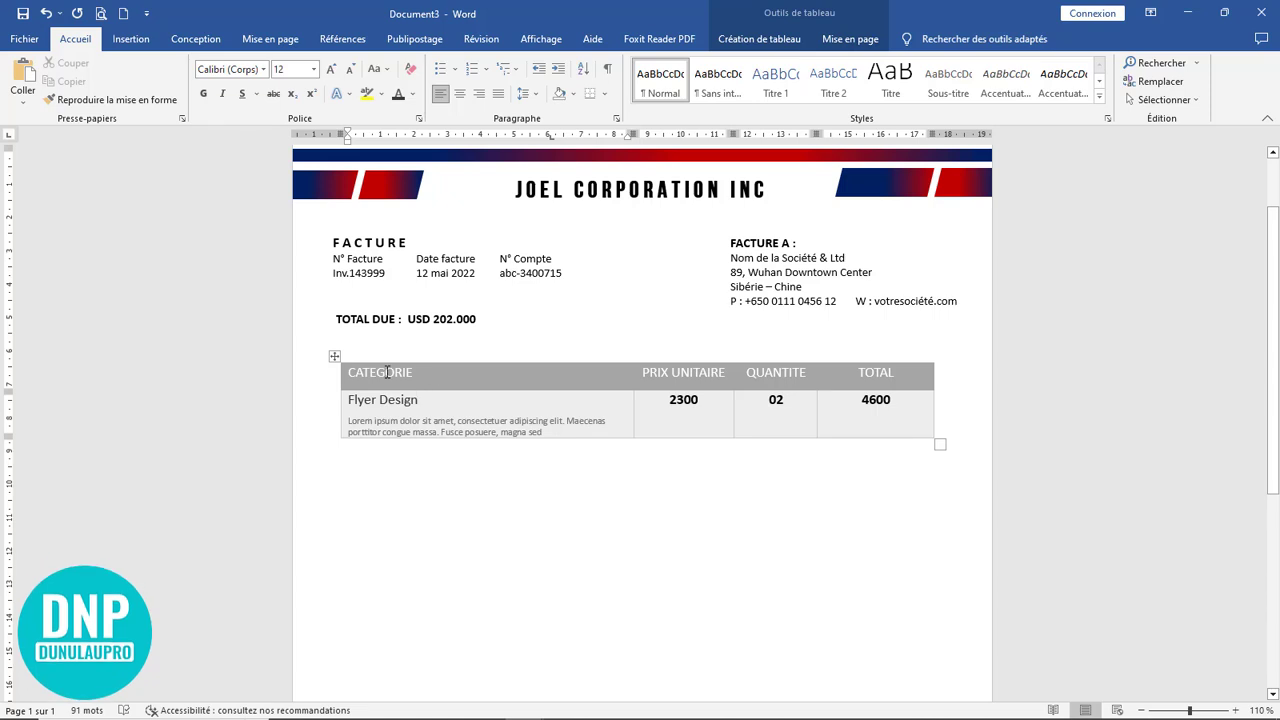
left_click_drag(350, 373, 836, 373)
left_click(746, 418)
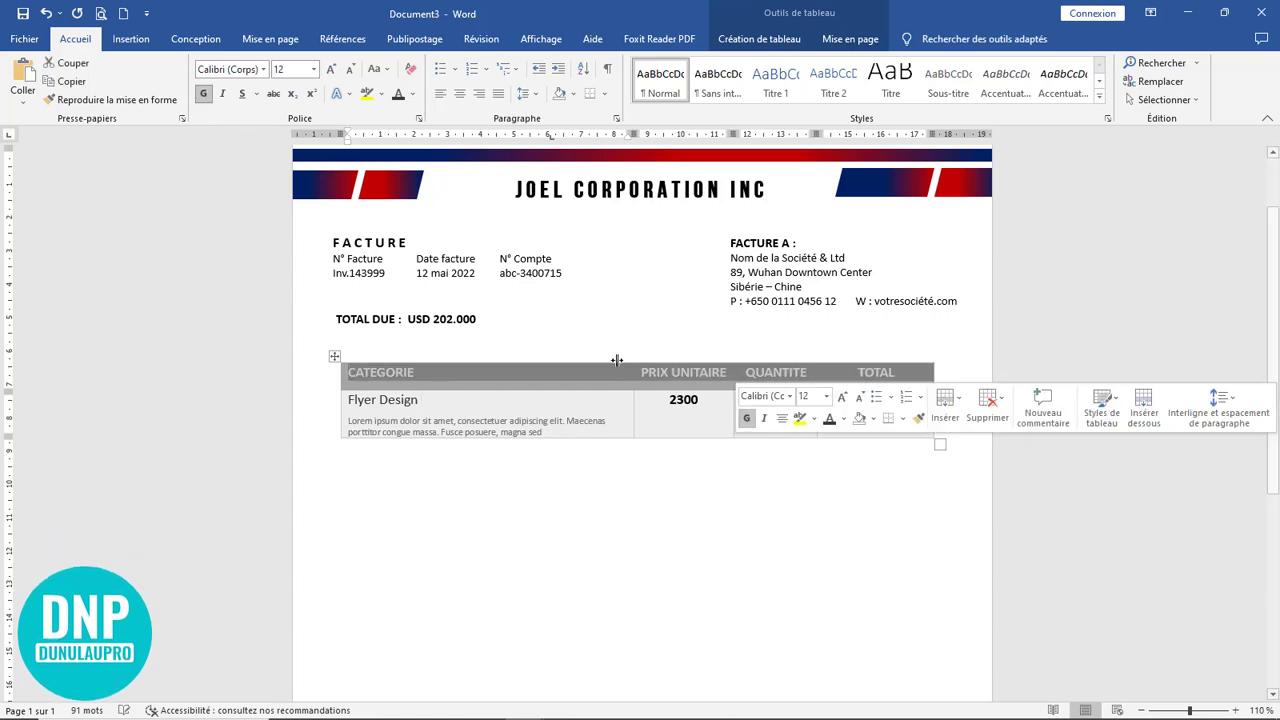
left_click(398, 95)
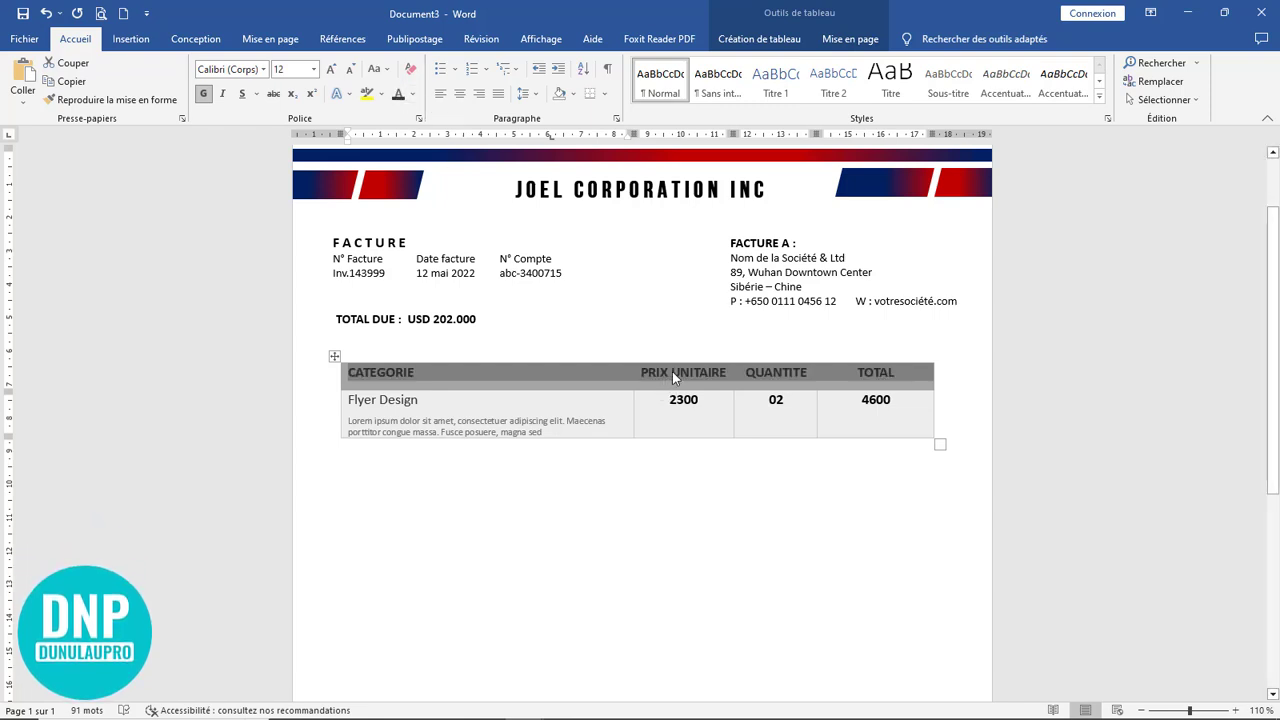
Centre the headings vertically within the styled header row
right_click(941, 446)
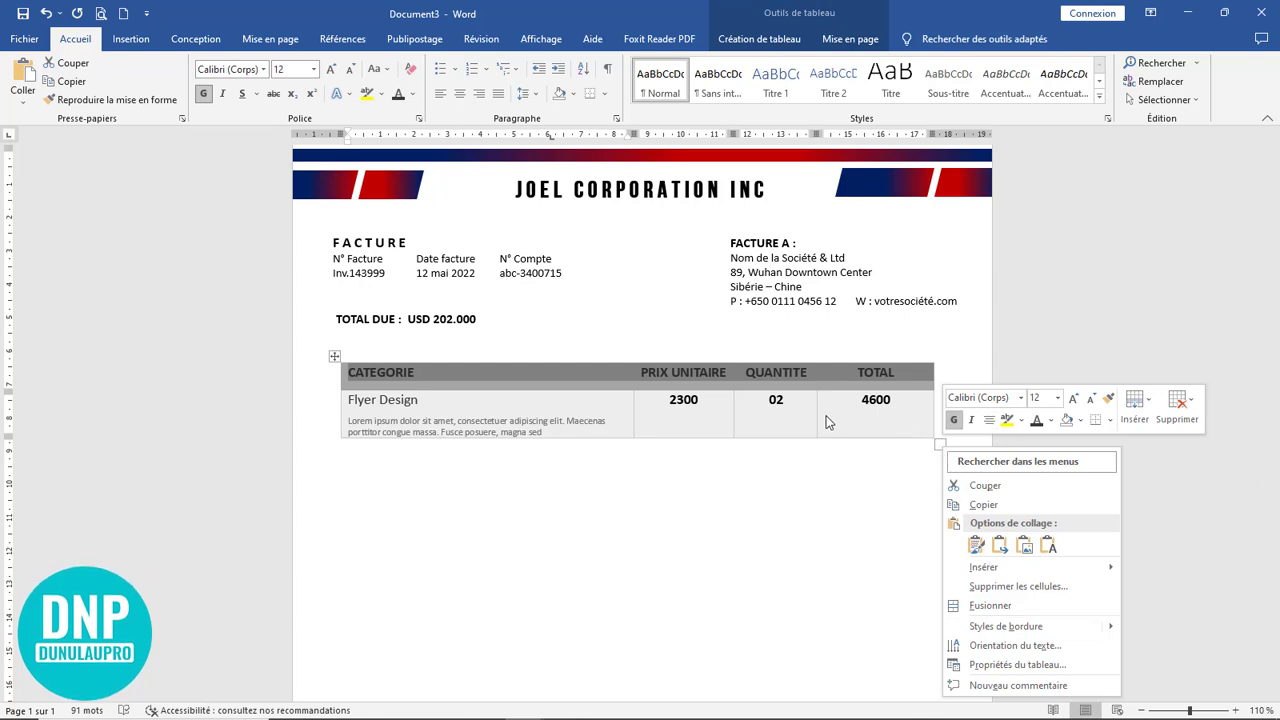
left_click(1013, 666)
left_click(537, 305)
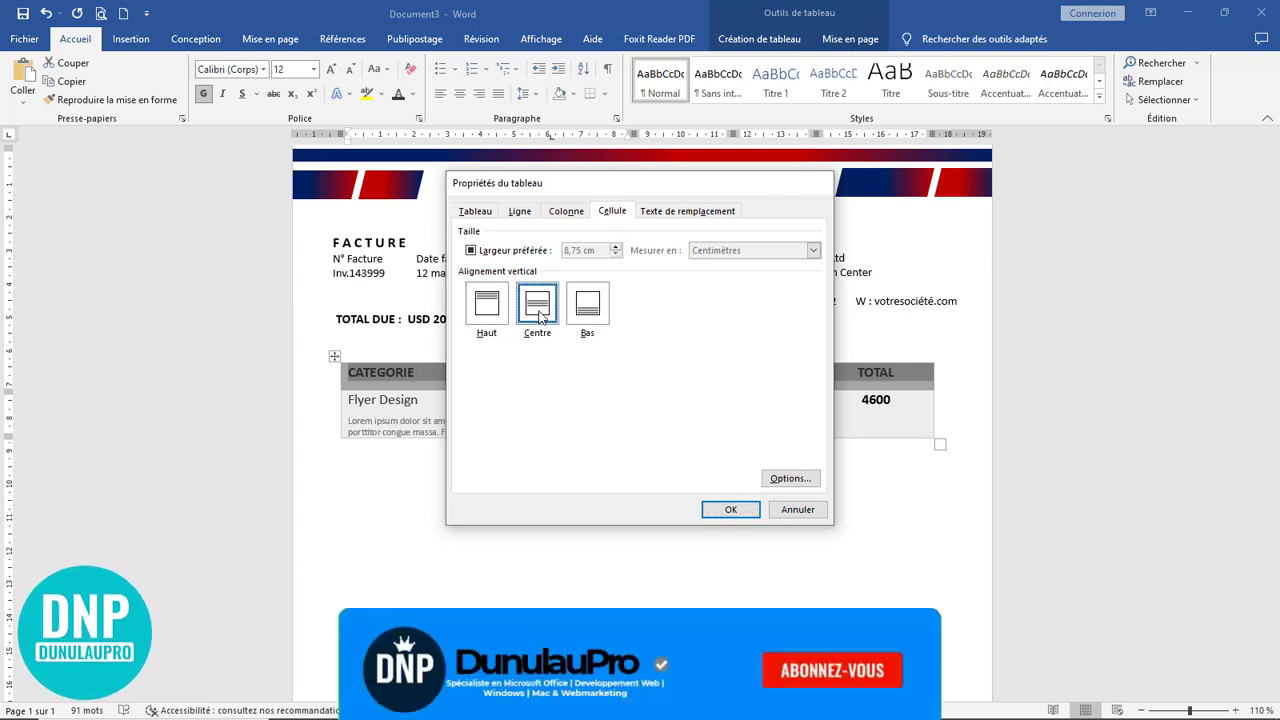
left_click(730, 509)
Centre the unit price, quantity and total values vertically within the Flyer Design row
left_click(673, 402)
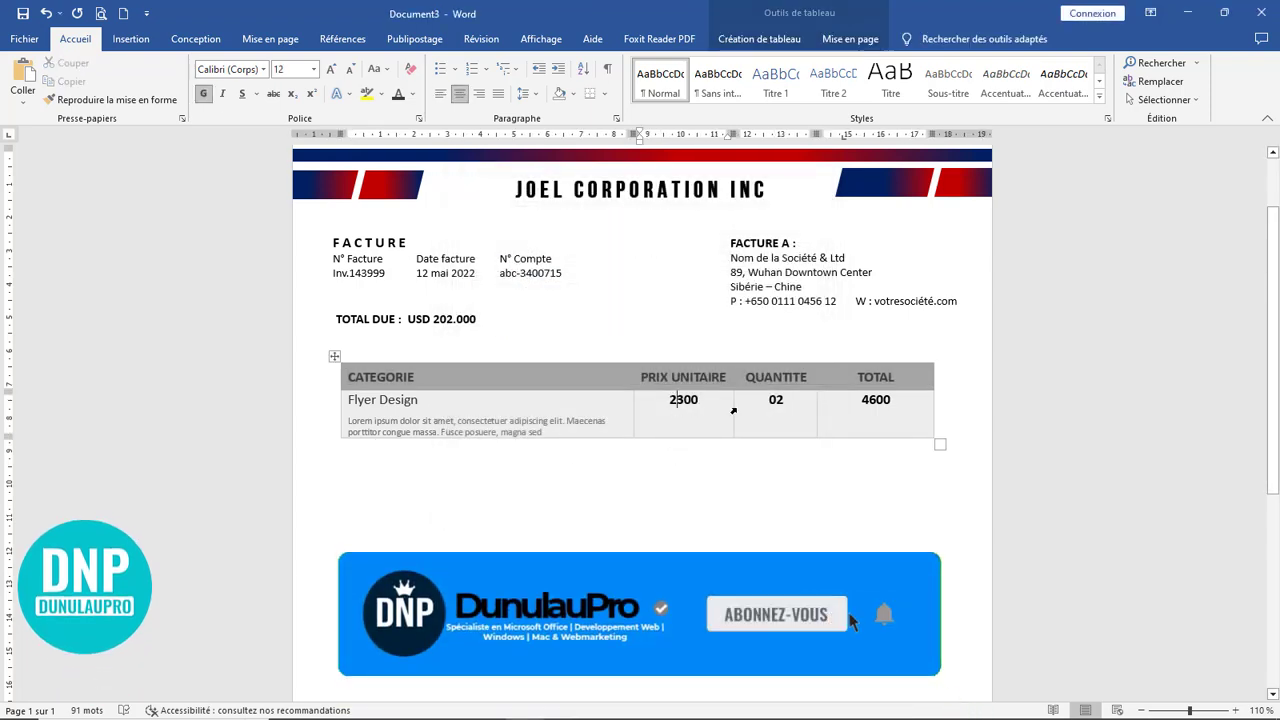
left_click_drag(647, 408, 875, 406)
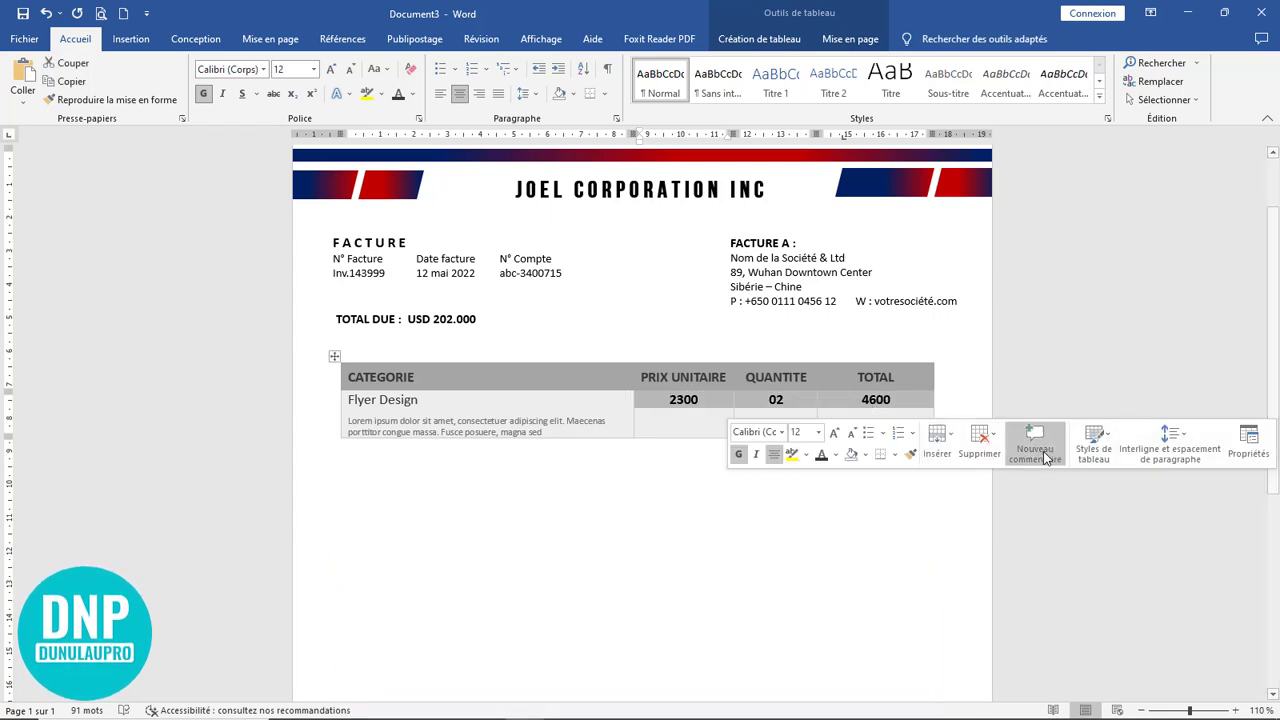
right_click(780, 403)
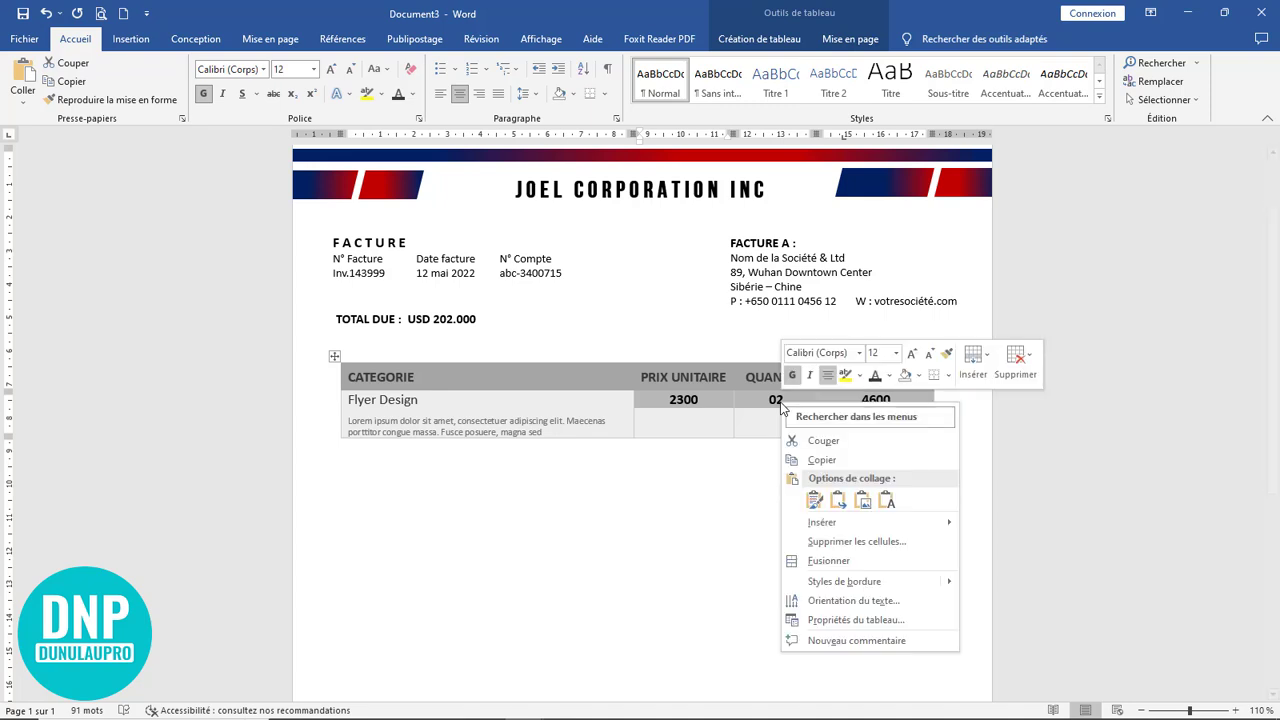
left_click(858, 619)
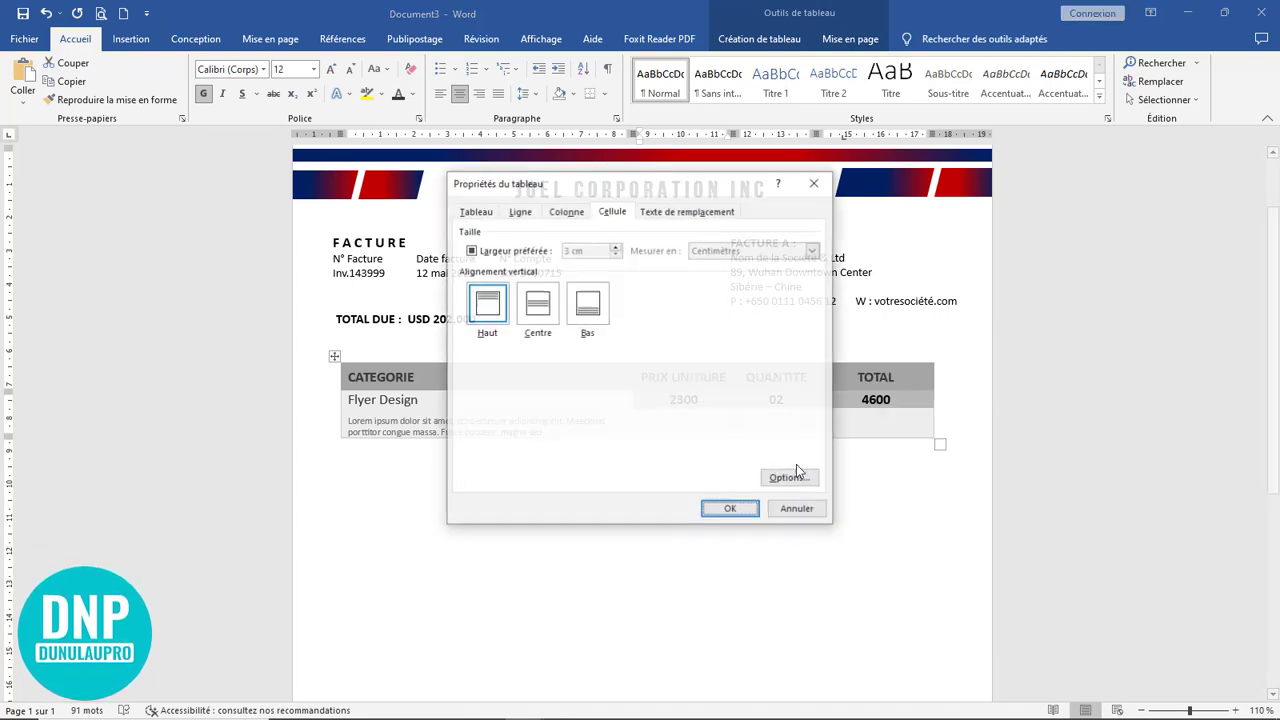
left_click(538, 306)
left_click(733, 509)
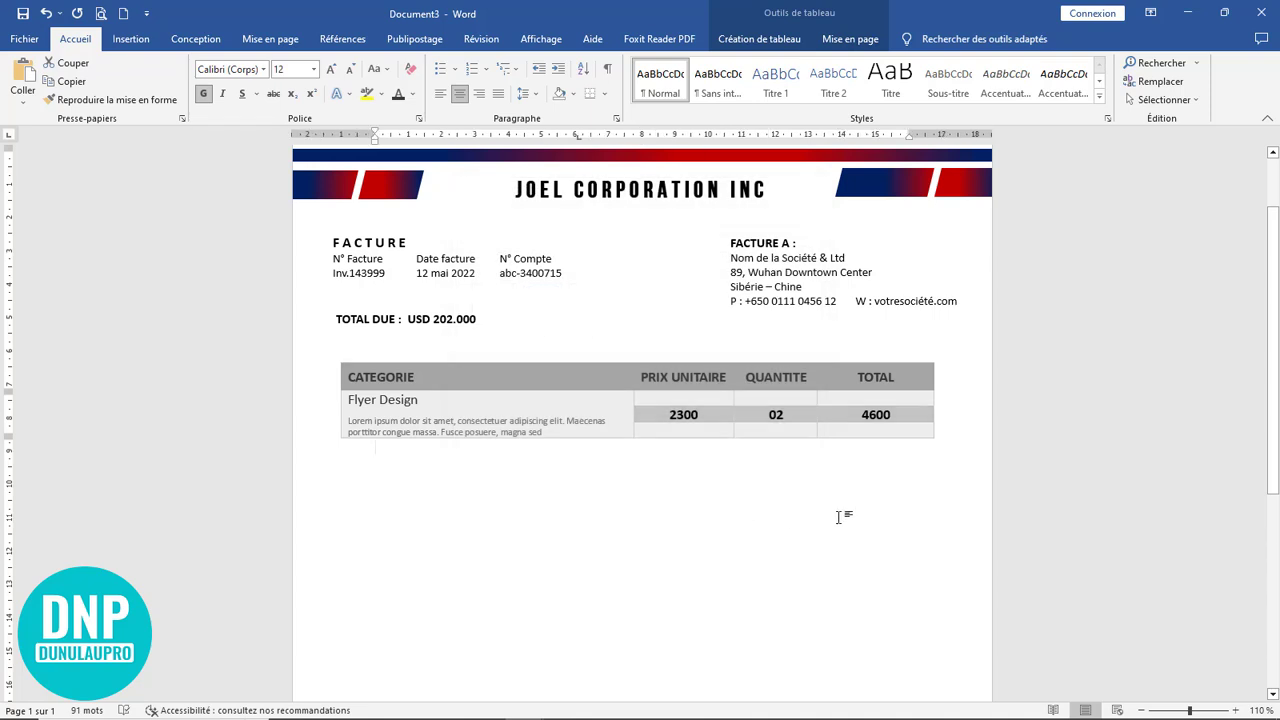
left_click(525, 420)
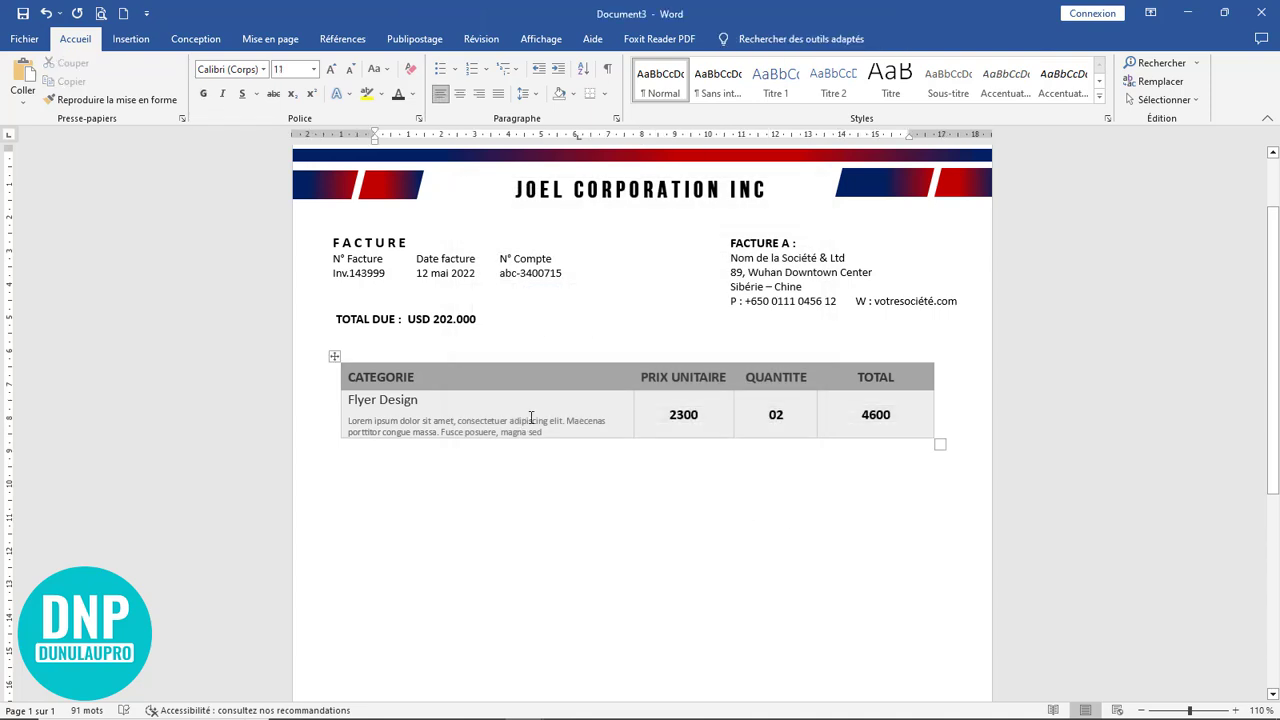
left_click(899, 425)
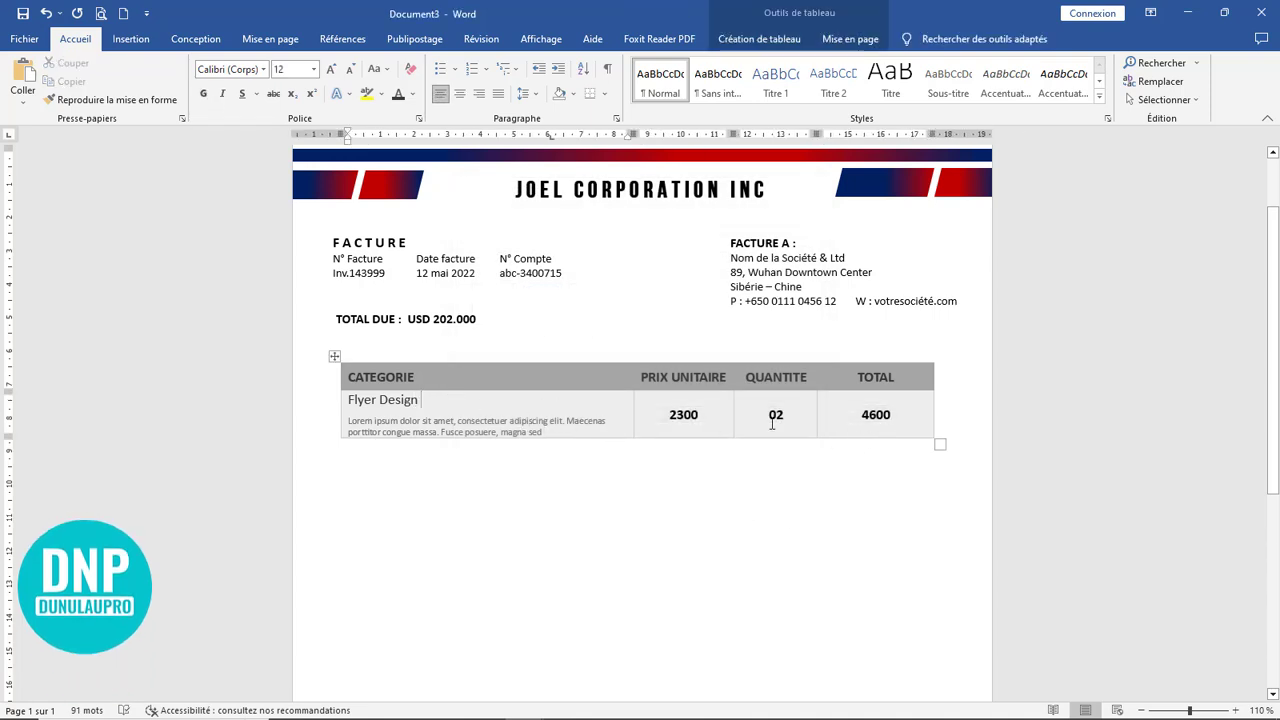
left_click(903, 417)
key("Tab")
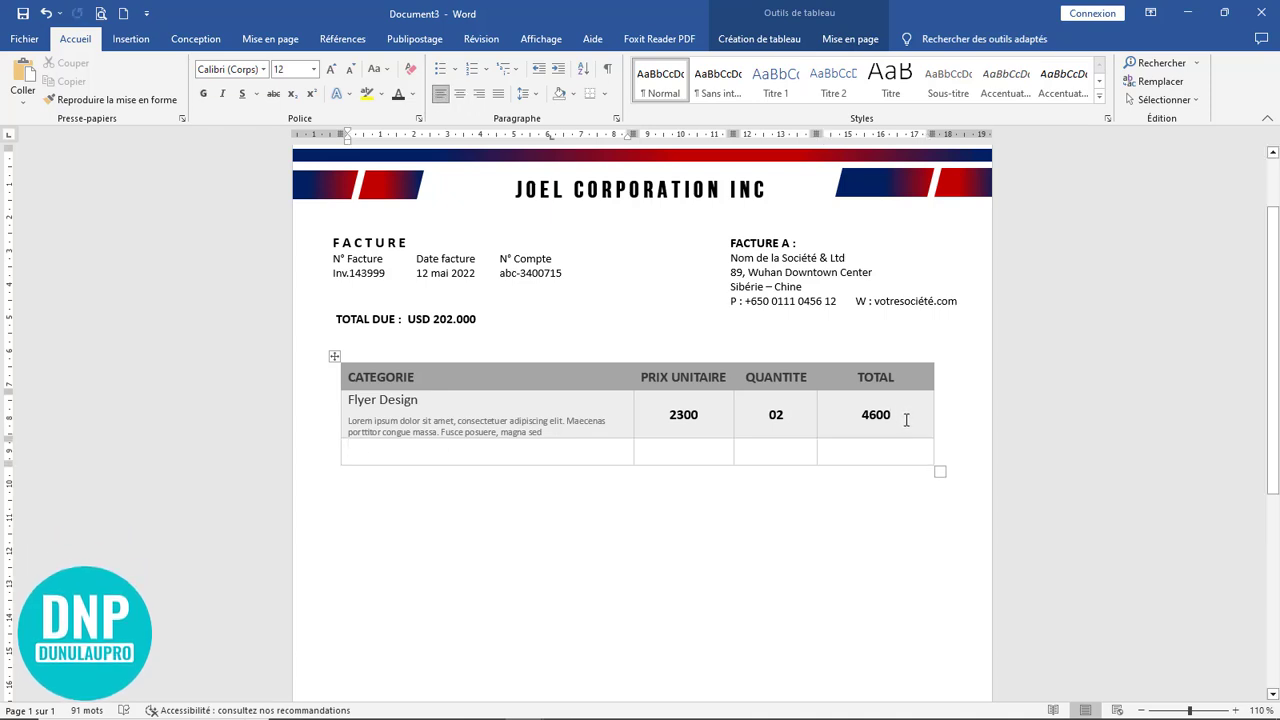
left_click(46, 13)
Copy the Flyer Design row's contents and paste them into a new row added directly below it
left_click_drag(911, 411, 516, 405)
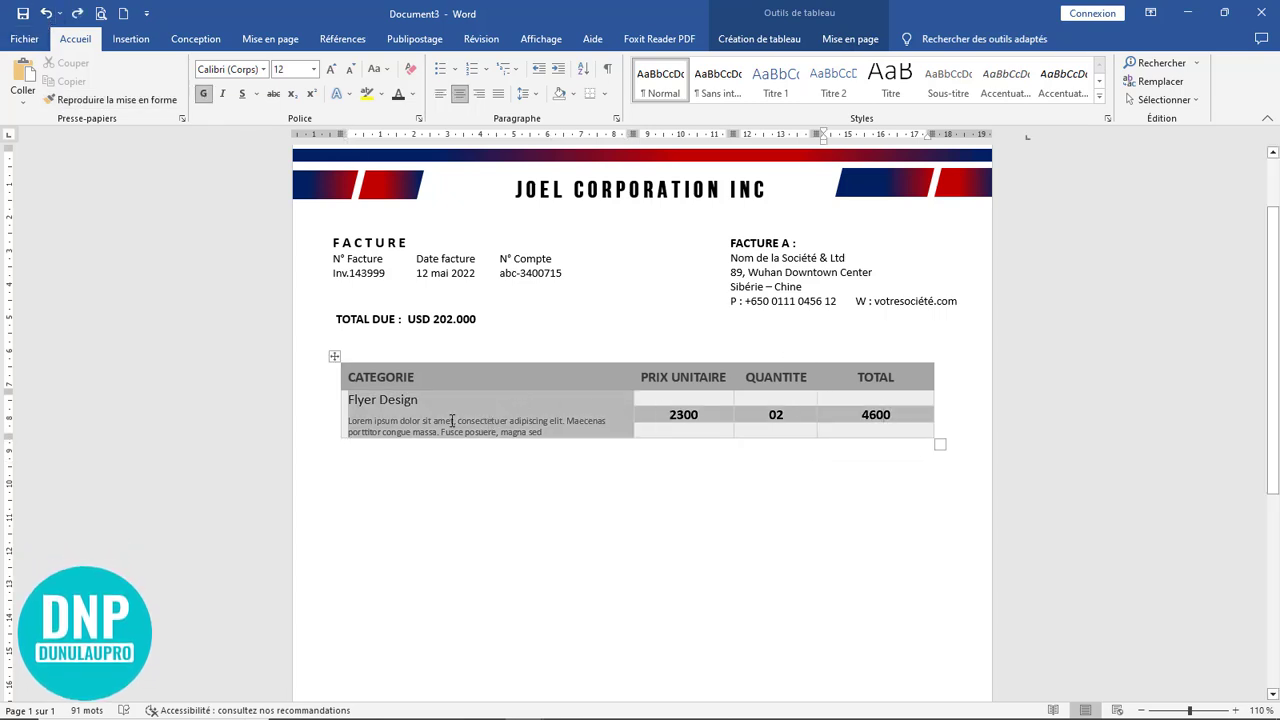
key("ctrl+c")
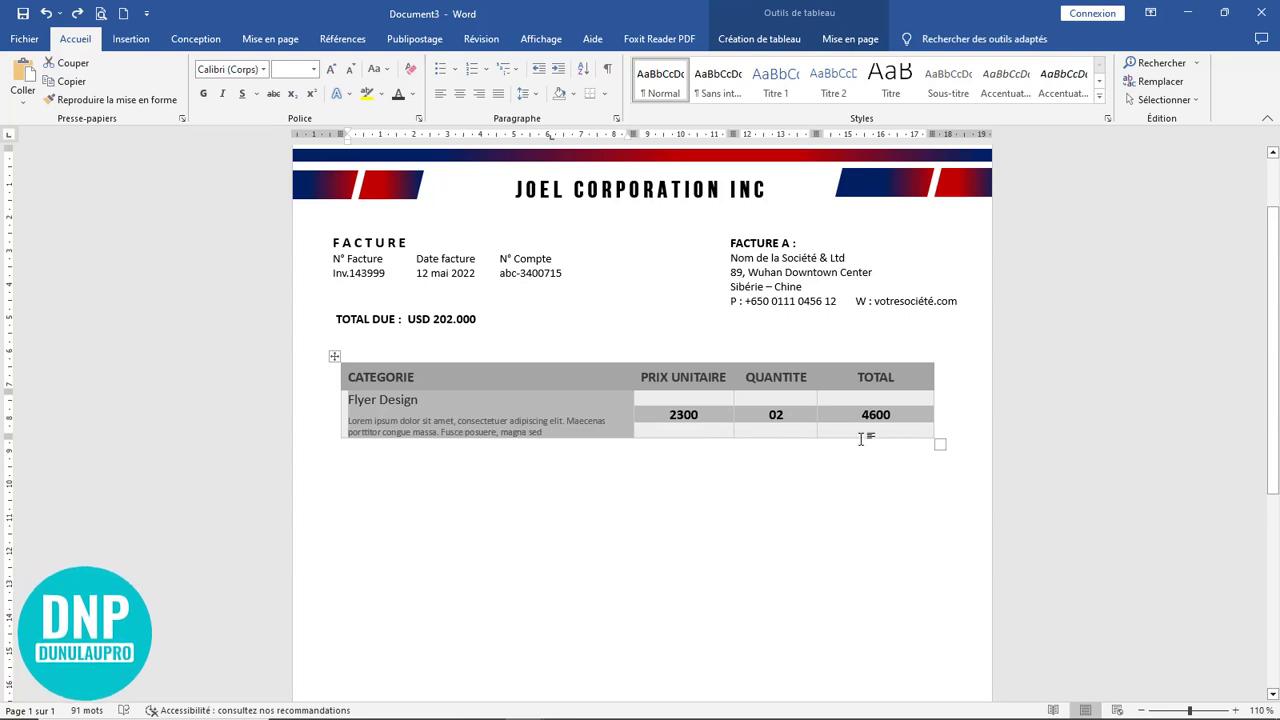
left_click(901, 427)
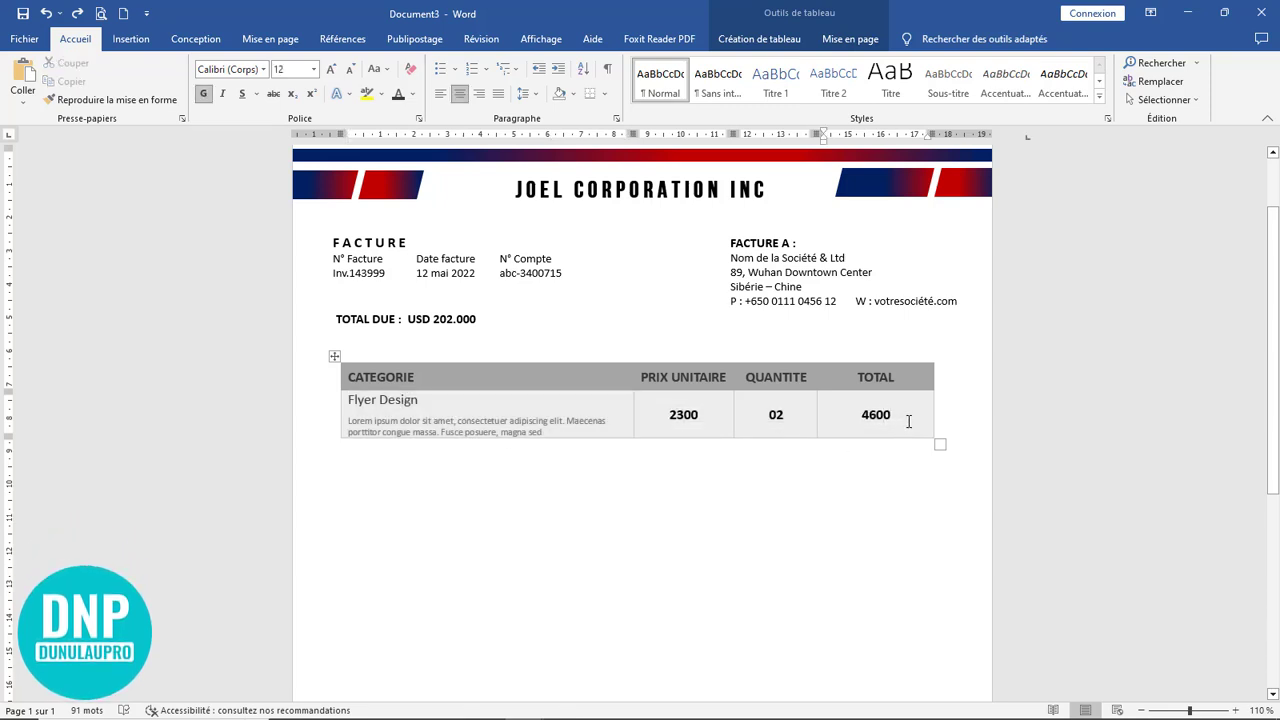
key("Tab")
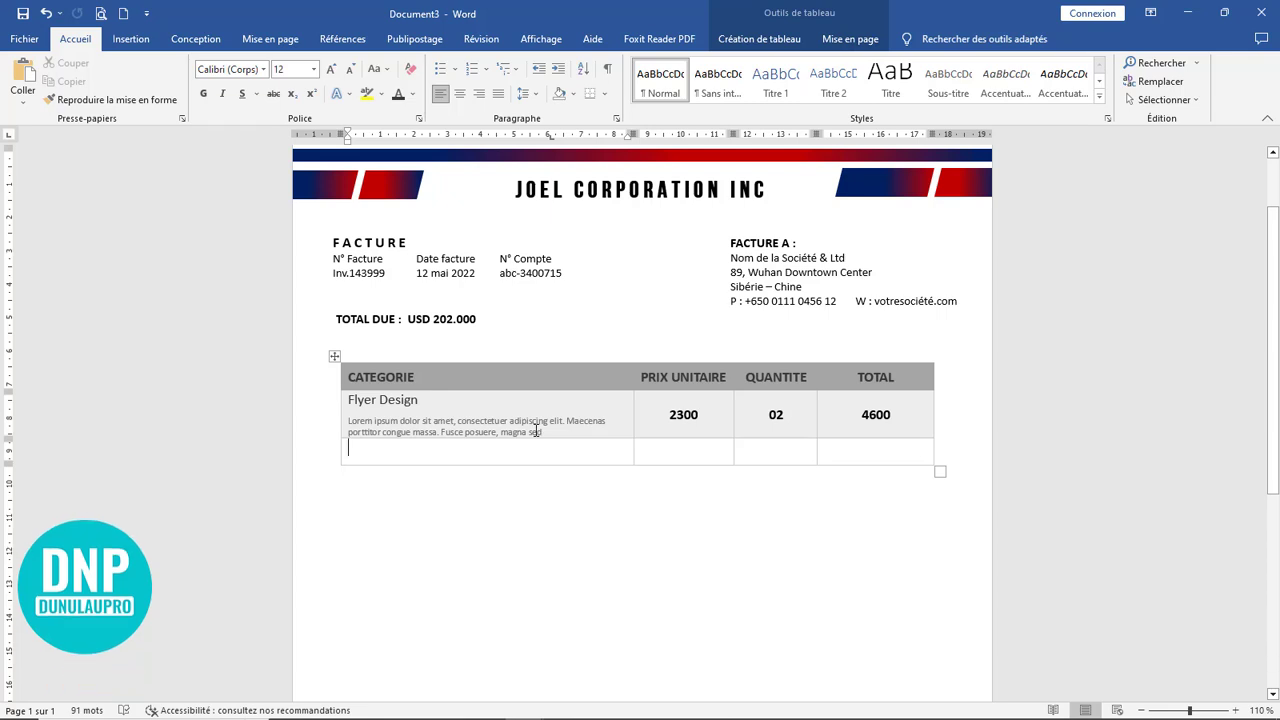
key("ctrl+v")
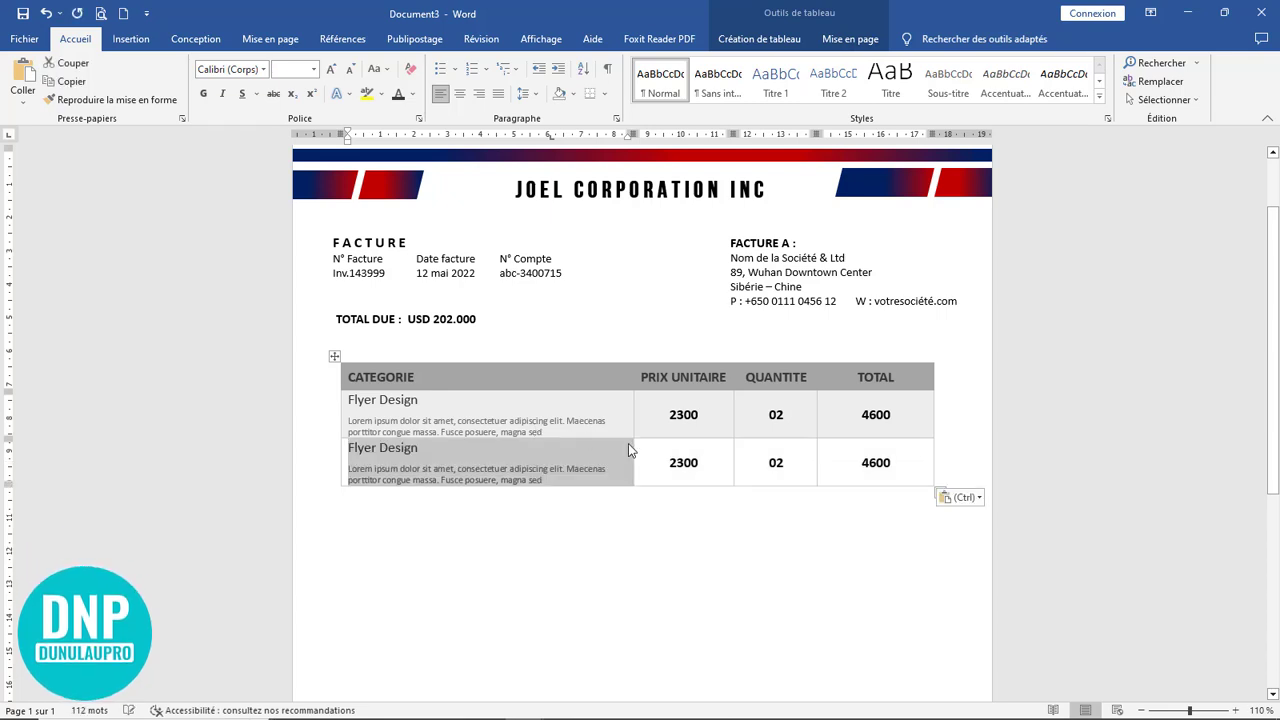
Extend the table to six item rows by pasting the copied Flyer Design contents into new rows, and delete the surplus last row
left_click(910, 467)
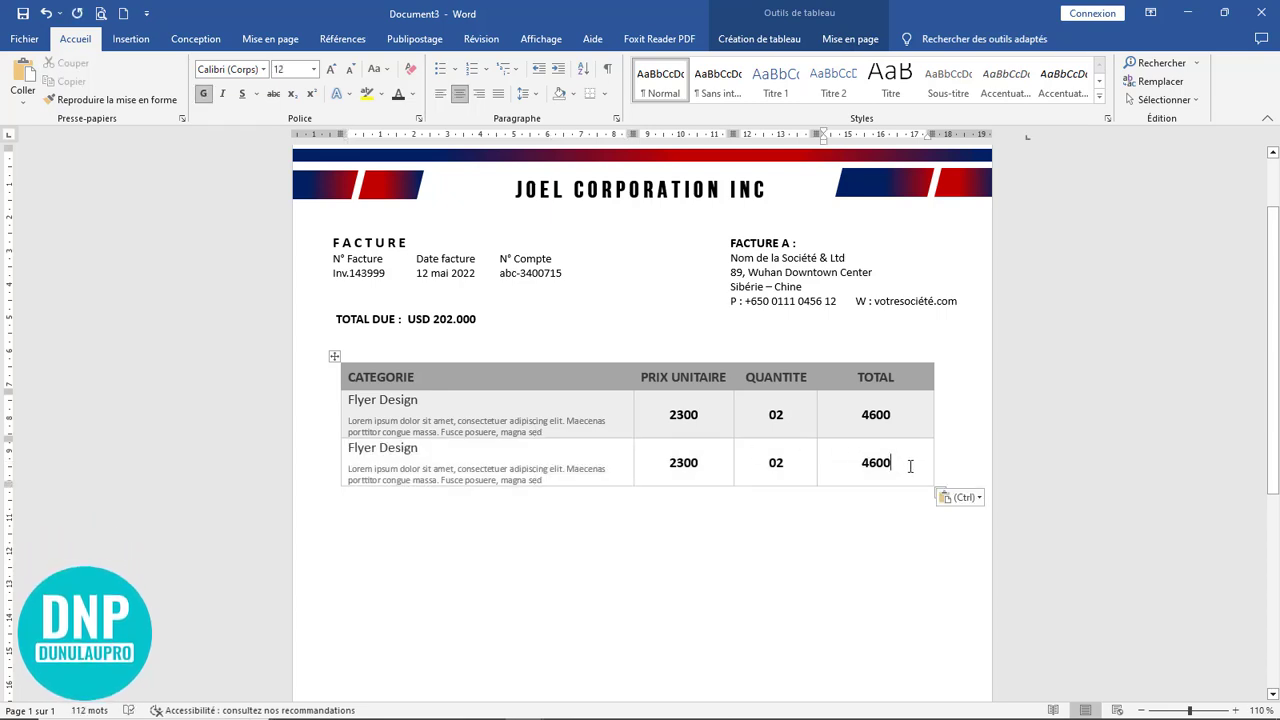
key("Tab")
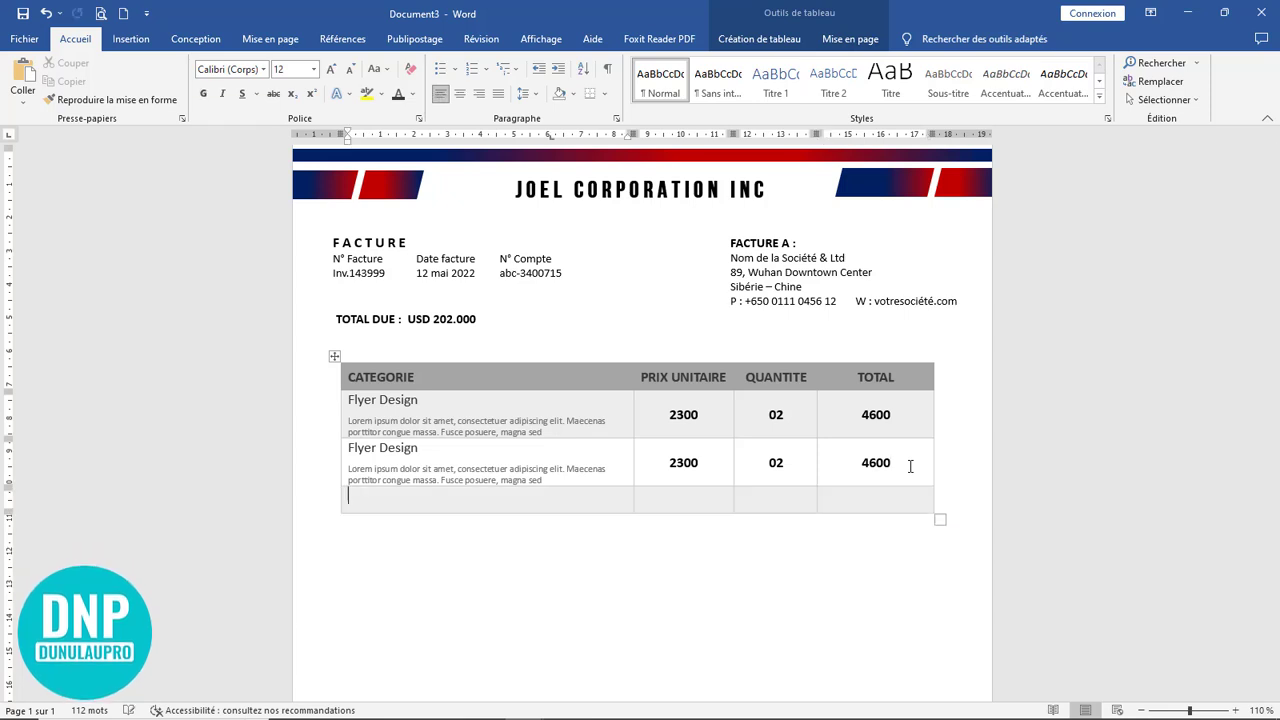
key("ctrl+v")
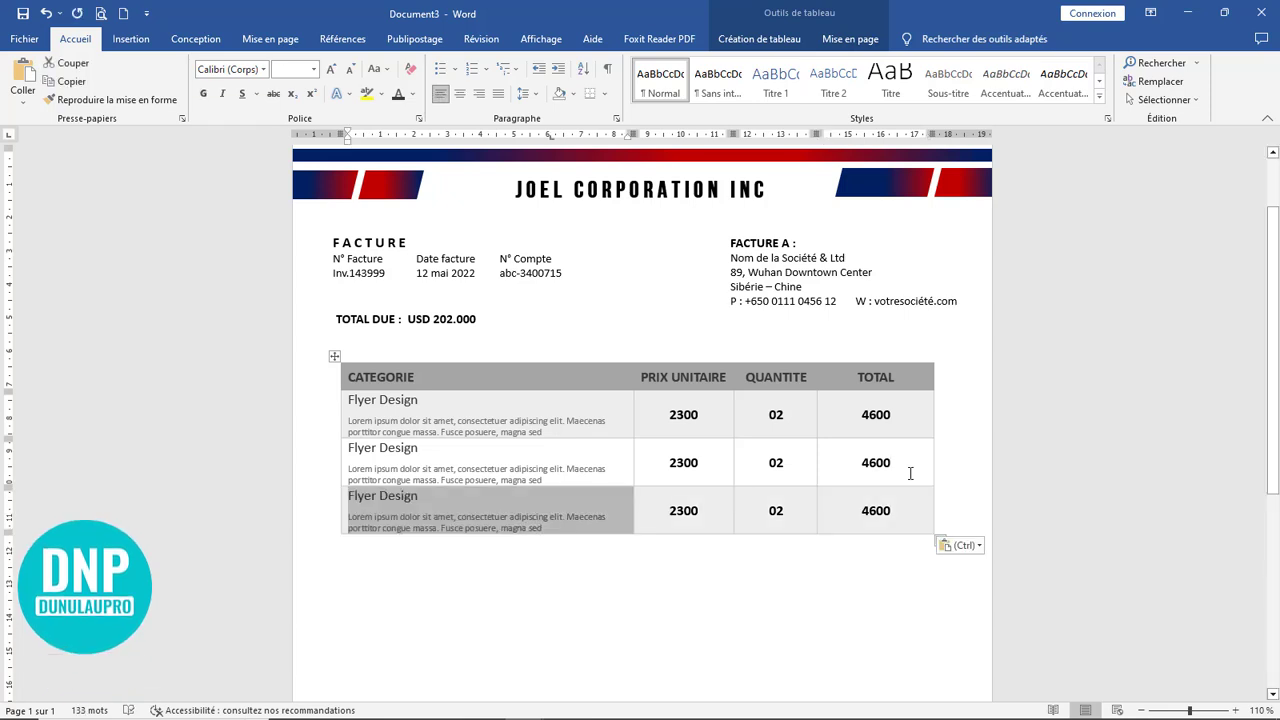
left_click(897, 509)
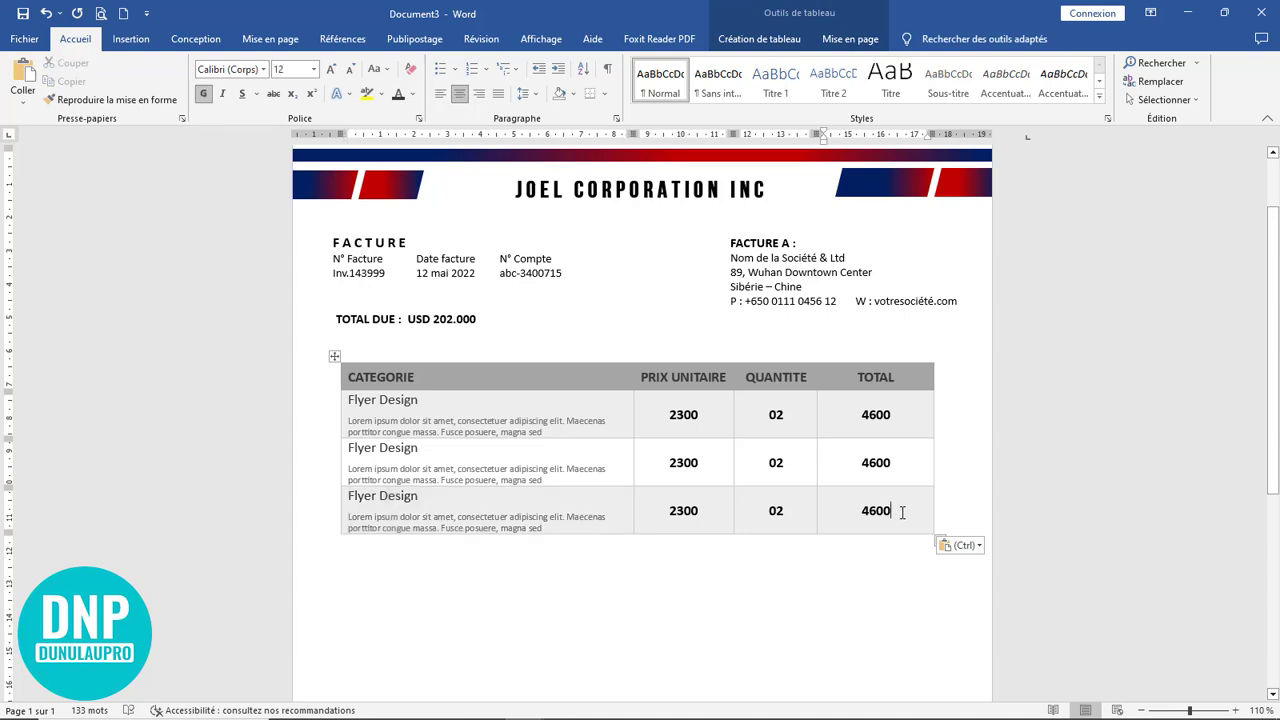
key("Return")
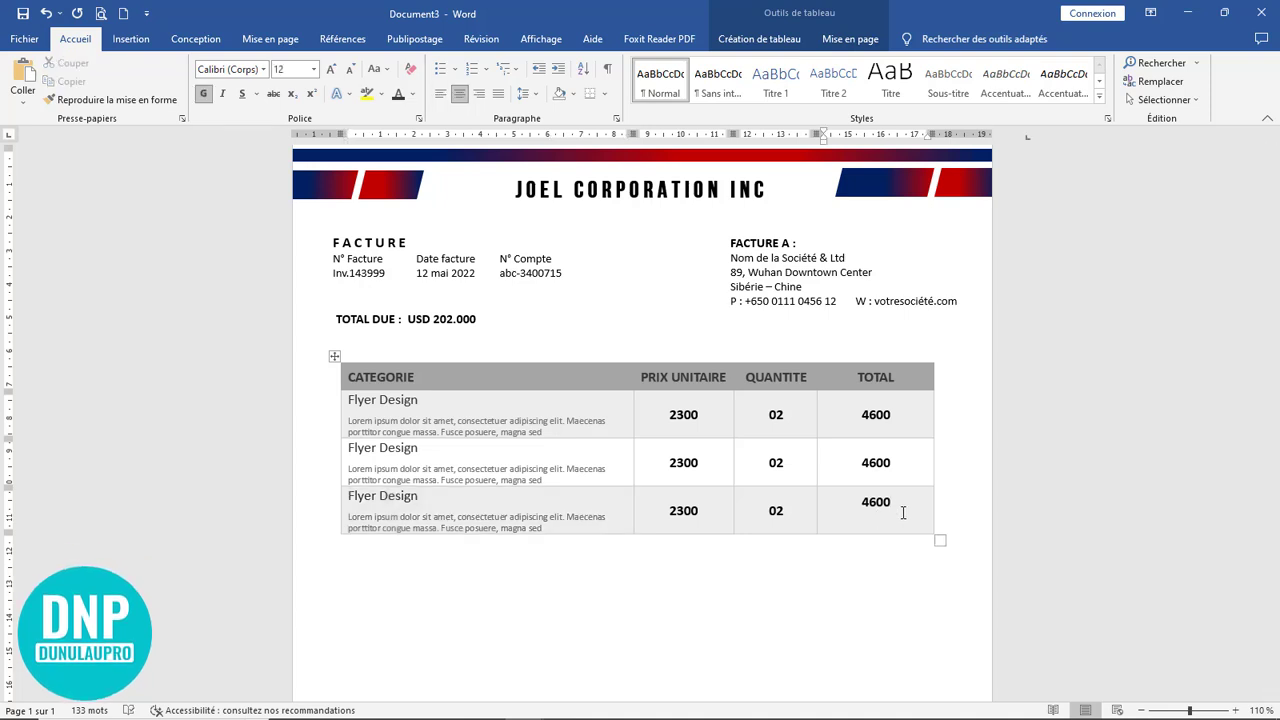
key("BackSpace")
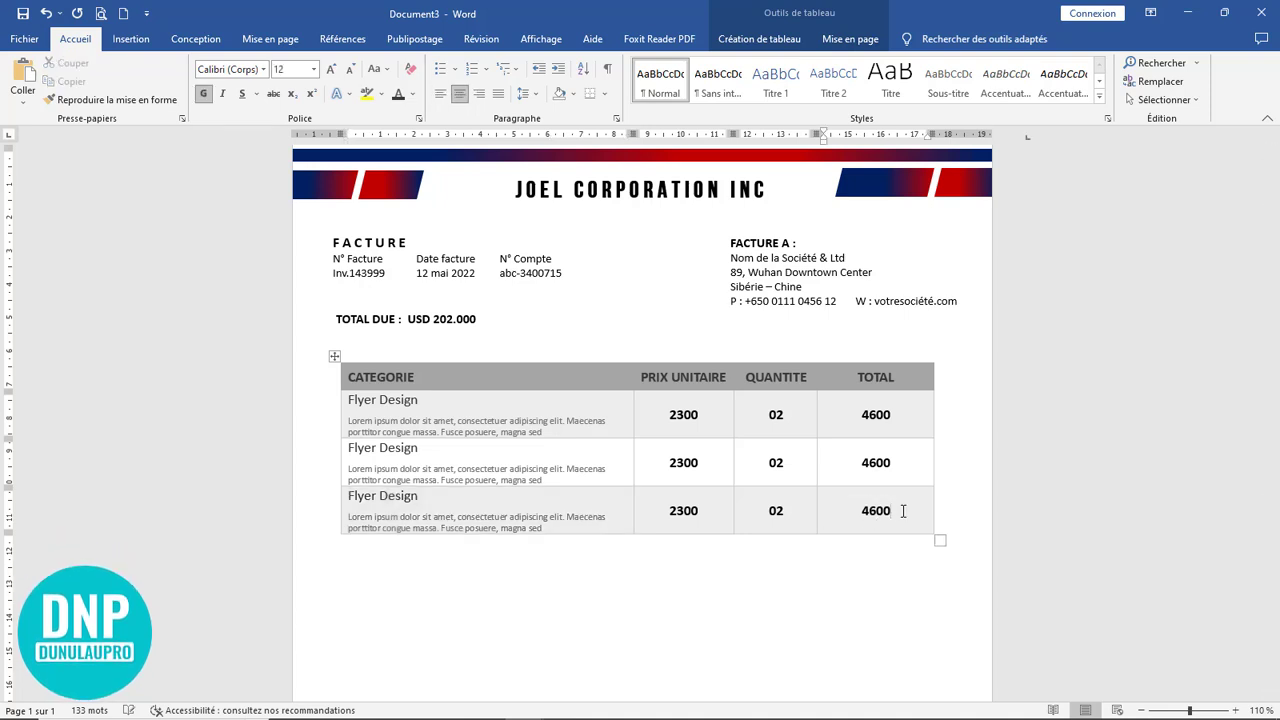
key("Tab")
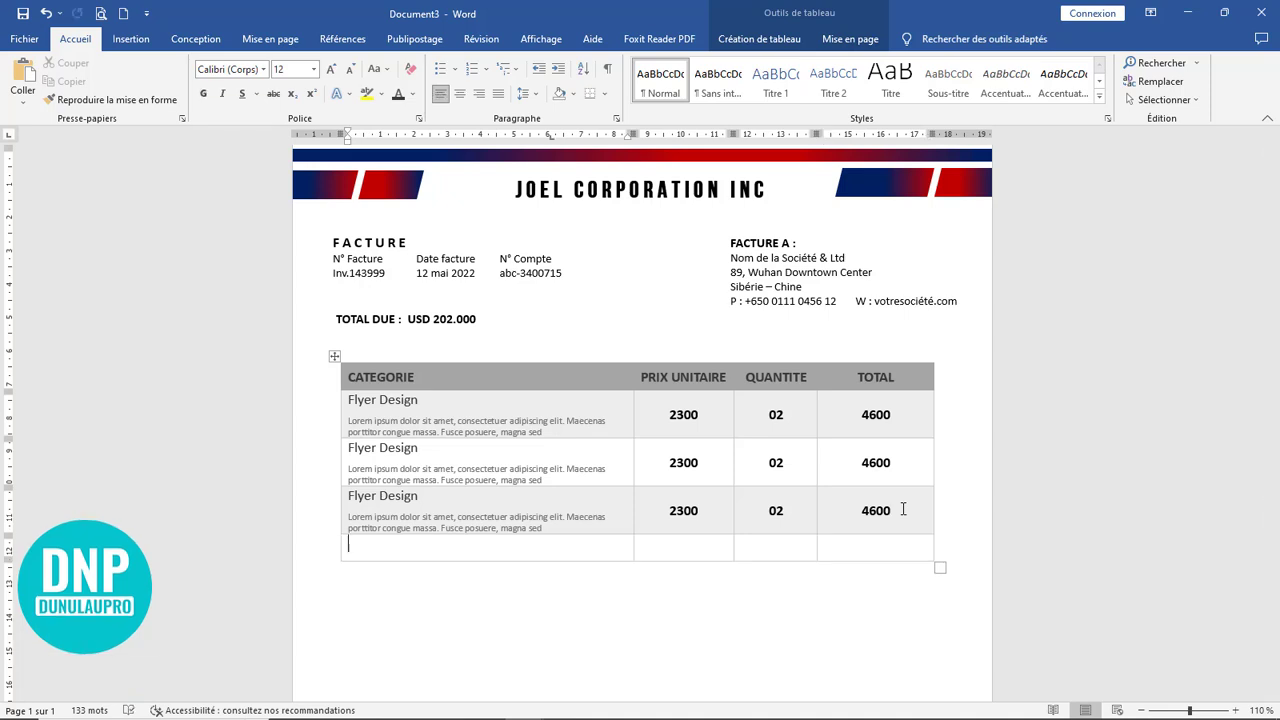
key("ctrl+v")
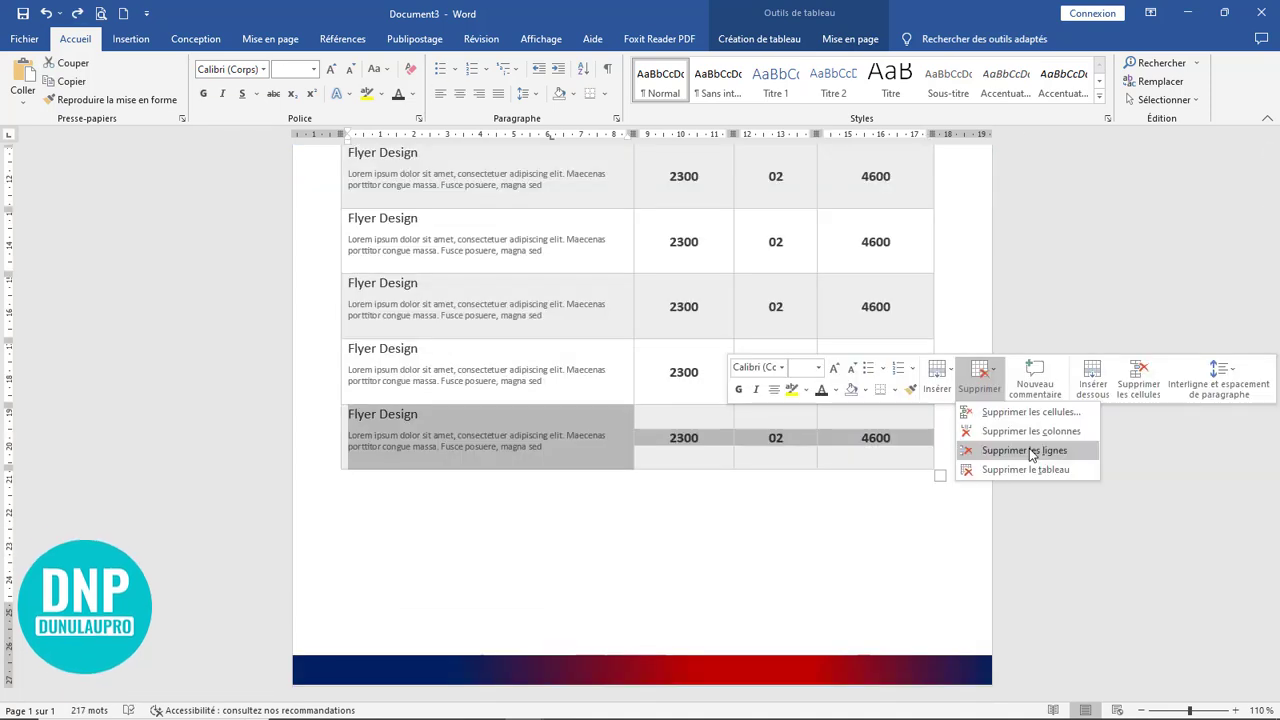
left_click(1029, 448)
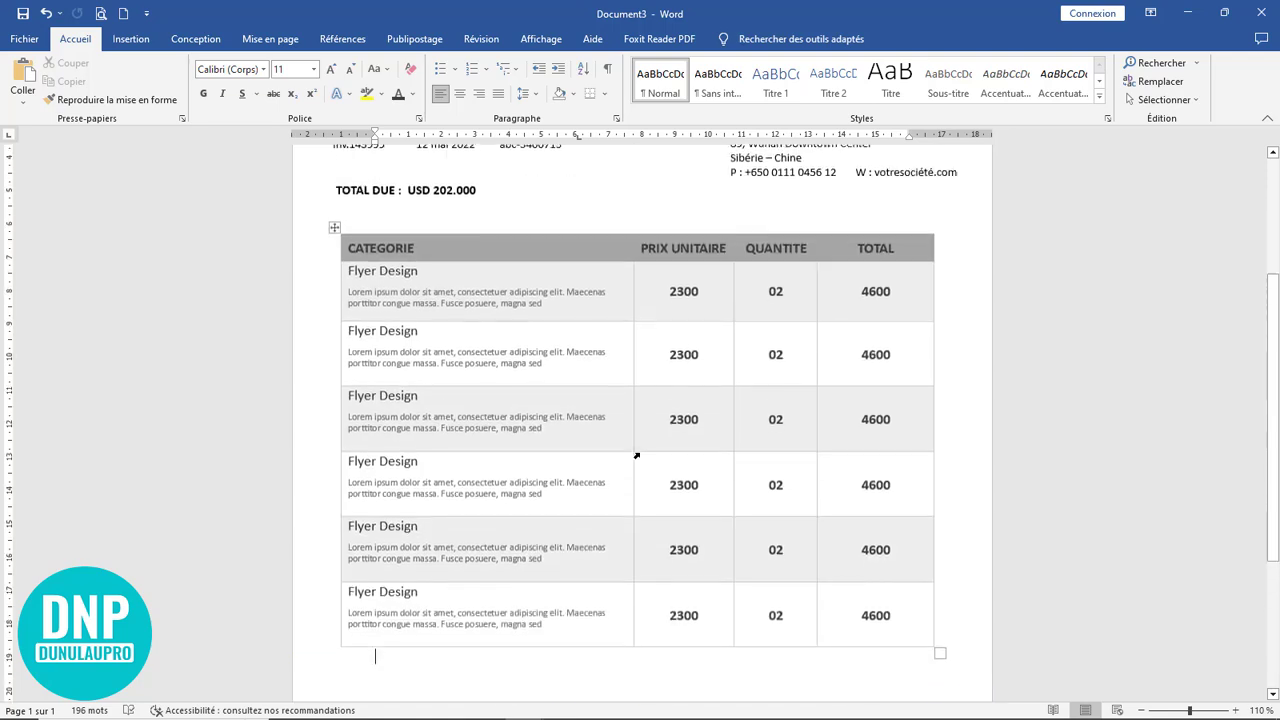
Review the invoice's overall page layout and the space between the items table and the footer band
scroll(636, 456, "up", 4)
scroll(600, 450, "down", 2)
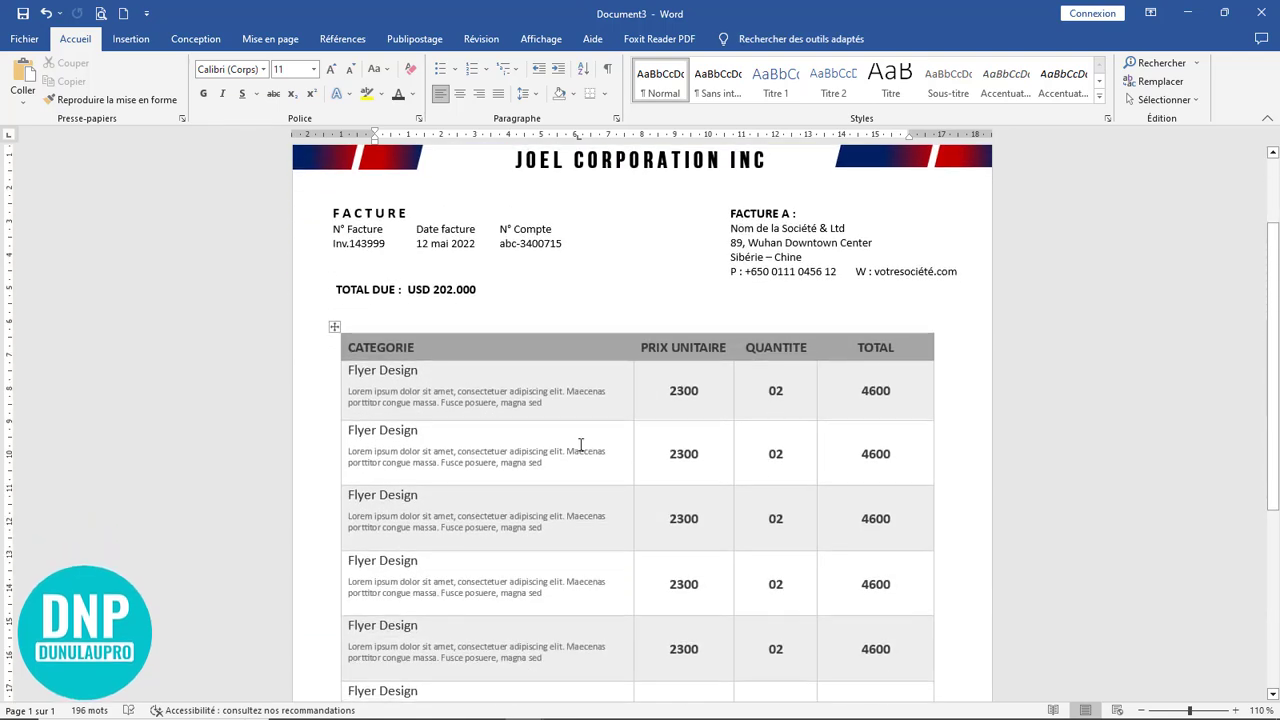
scroll(595, 427, "down", 5, "ctrl")
scroll(600, 425, "up", 4, "ctrl")
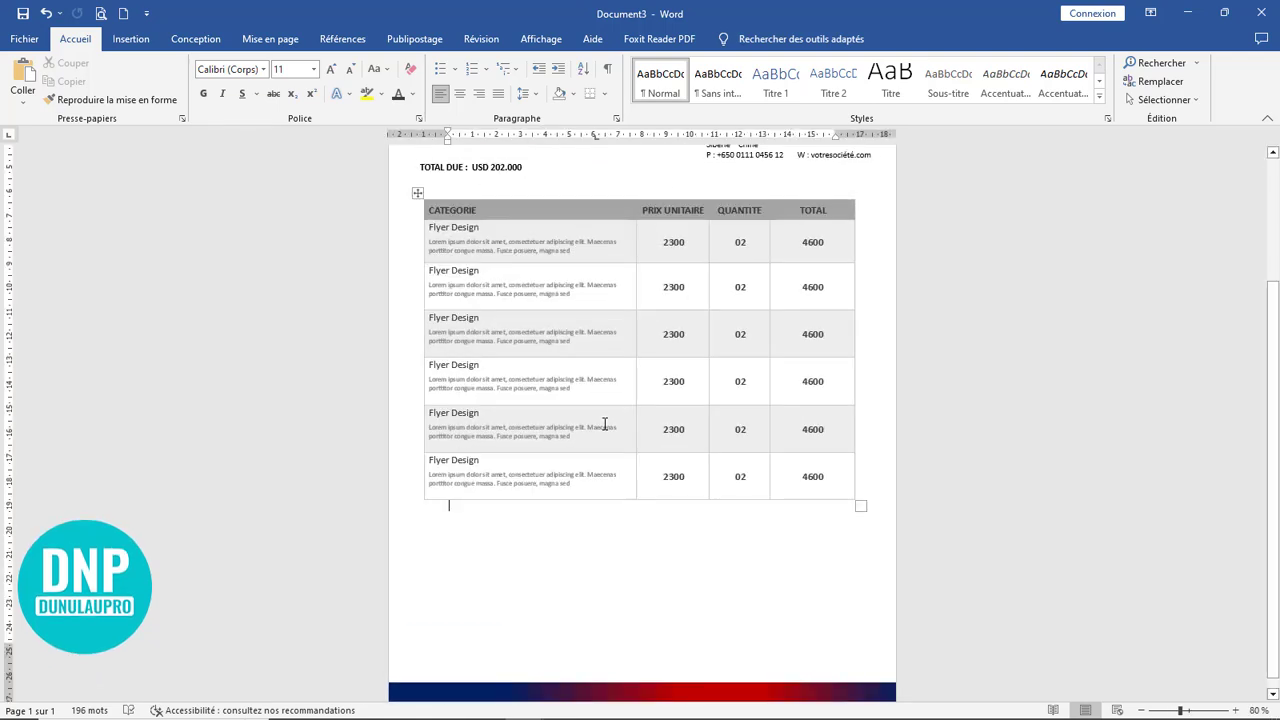
scroll(605, 424, "up", 2)
scroll(605, 424, "up", 1, "ctrl")
scroll(605, 424, "down", 3, "ctrl")
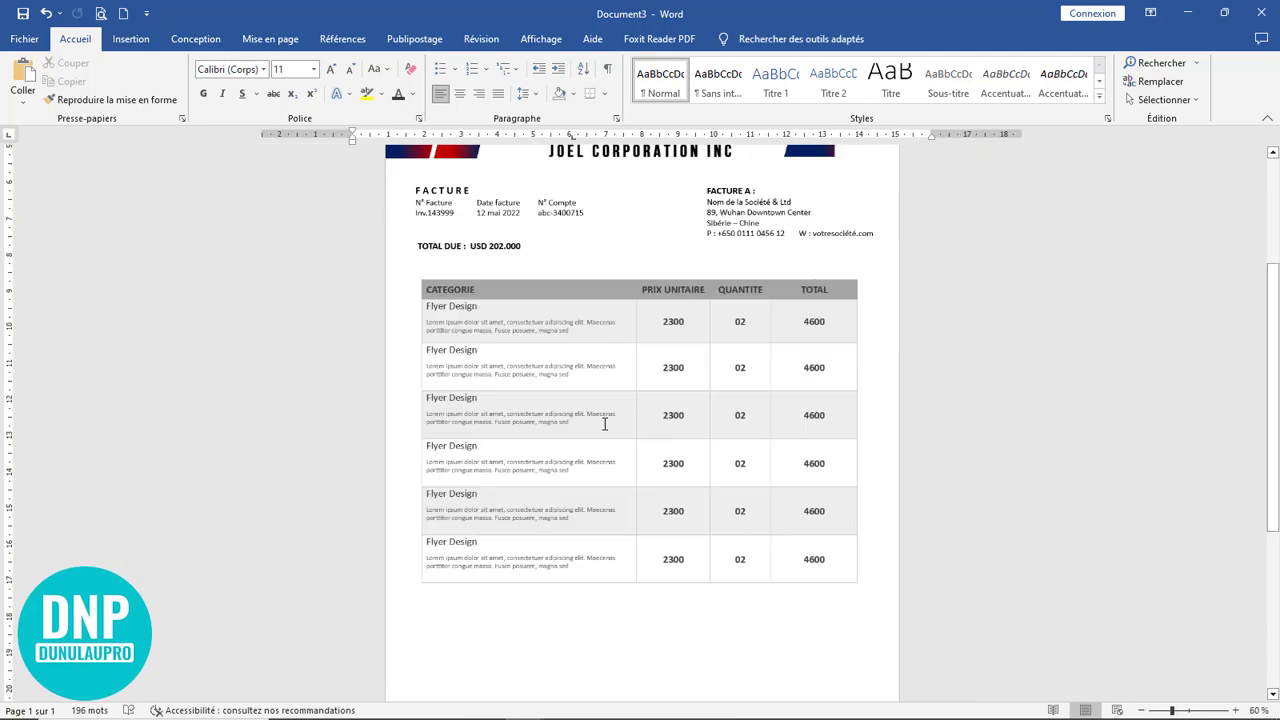
scroll(604, 424, "up", 1, "ctrl")
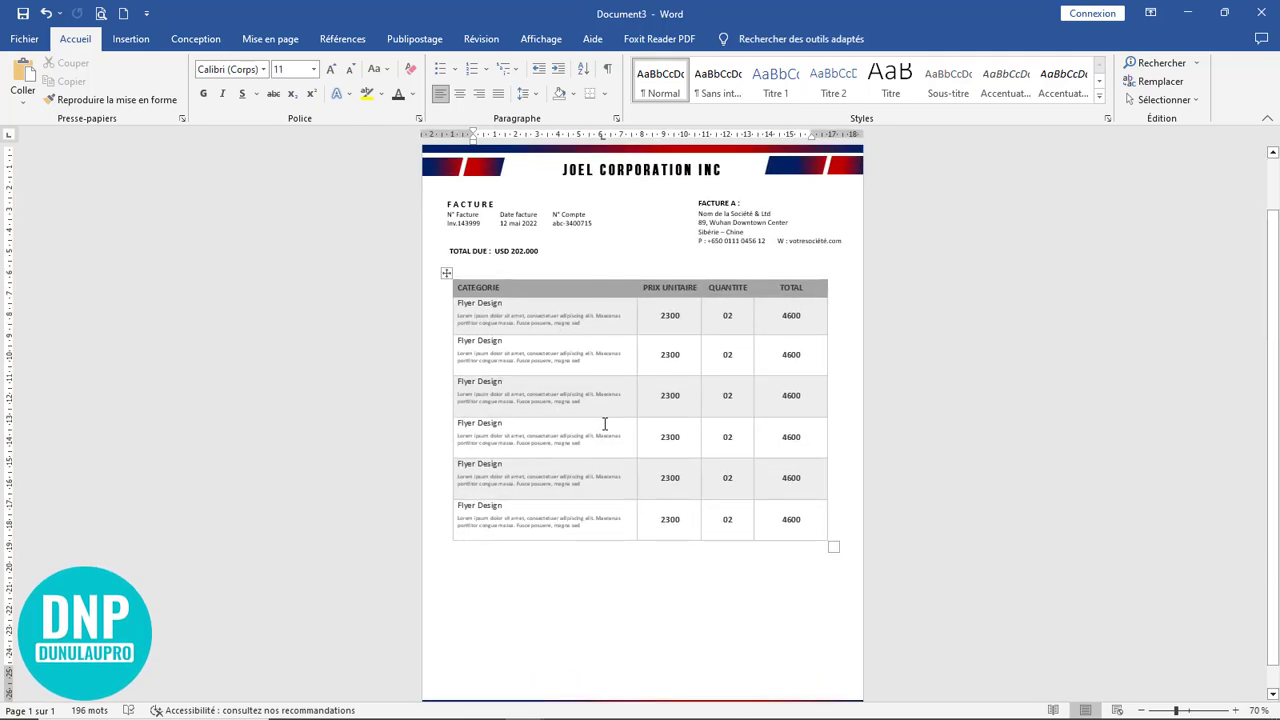
scroll(604, 424, "down", 2, "ctrl")
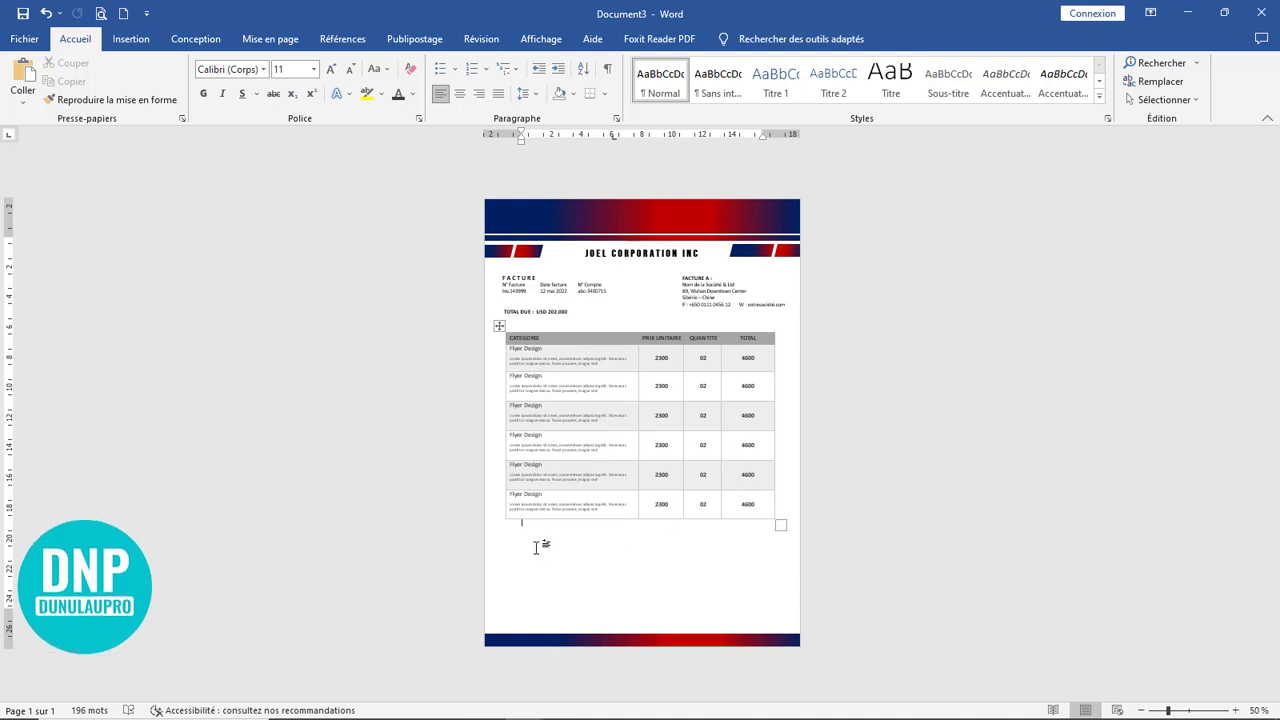
scroll(541, 544, "down", 1, "ctrl")
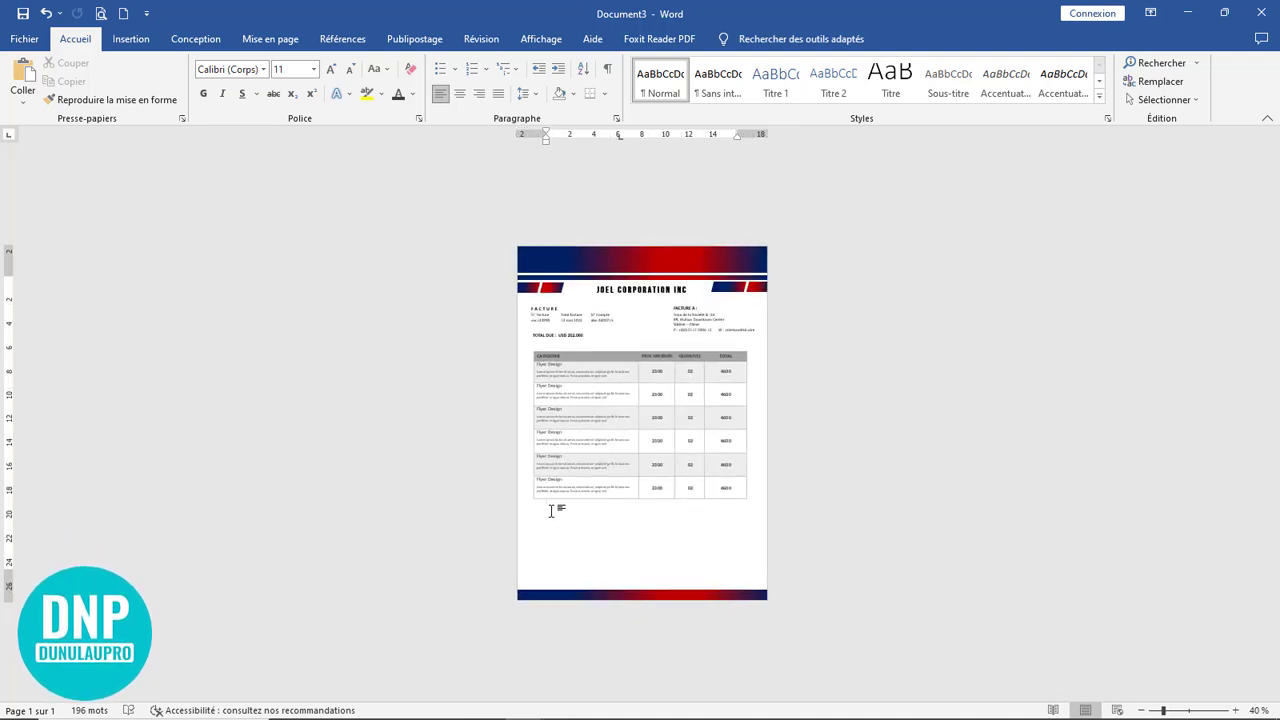
scroll(583, 517, "up", 3, "ctrl")
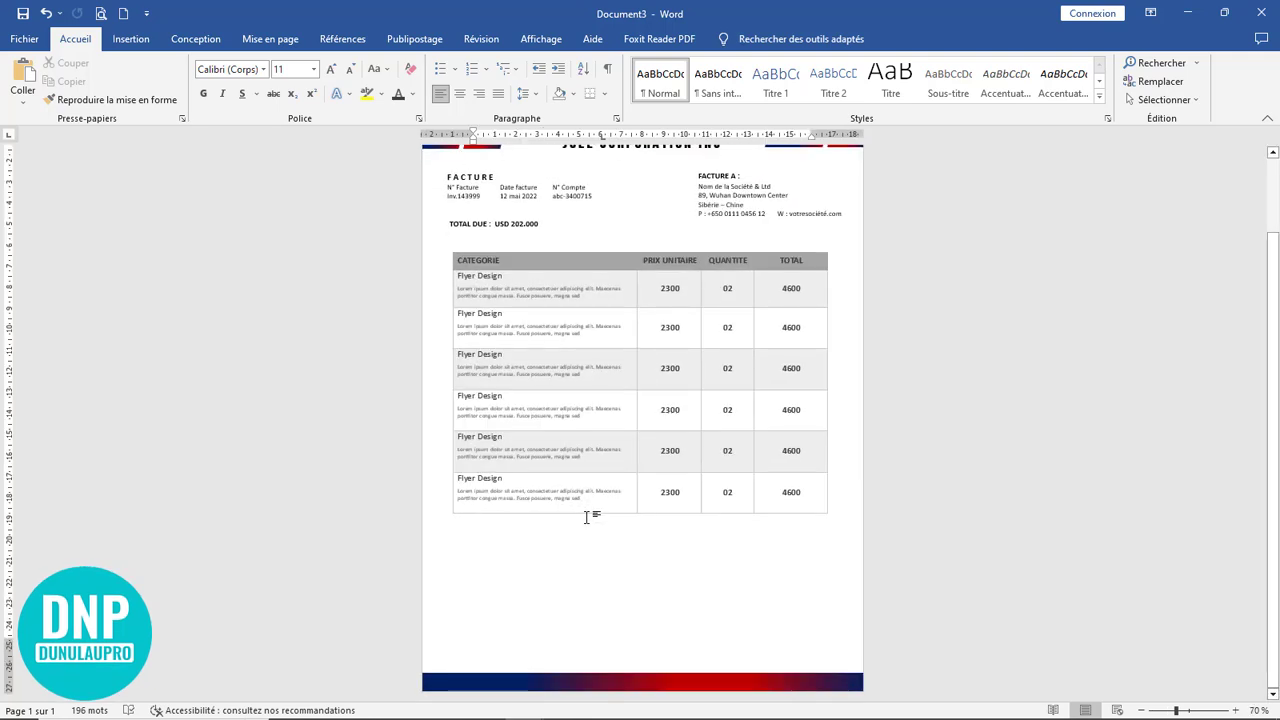
Duplicate the FACTURE details text box and place the copy below the items table
left_click(543, 166)
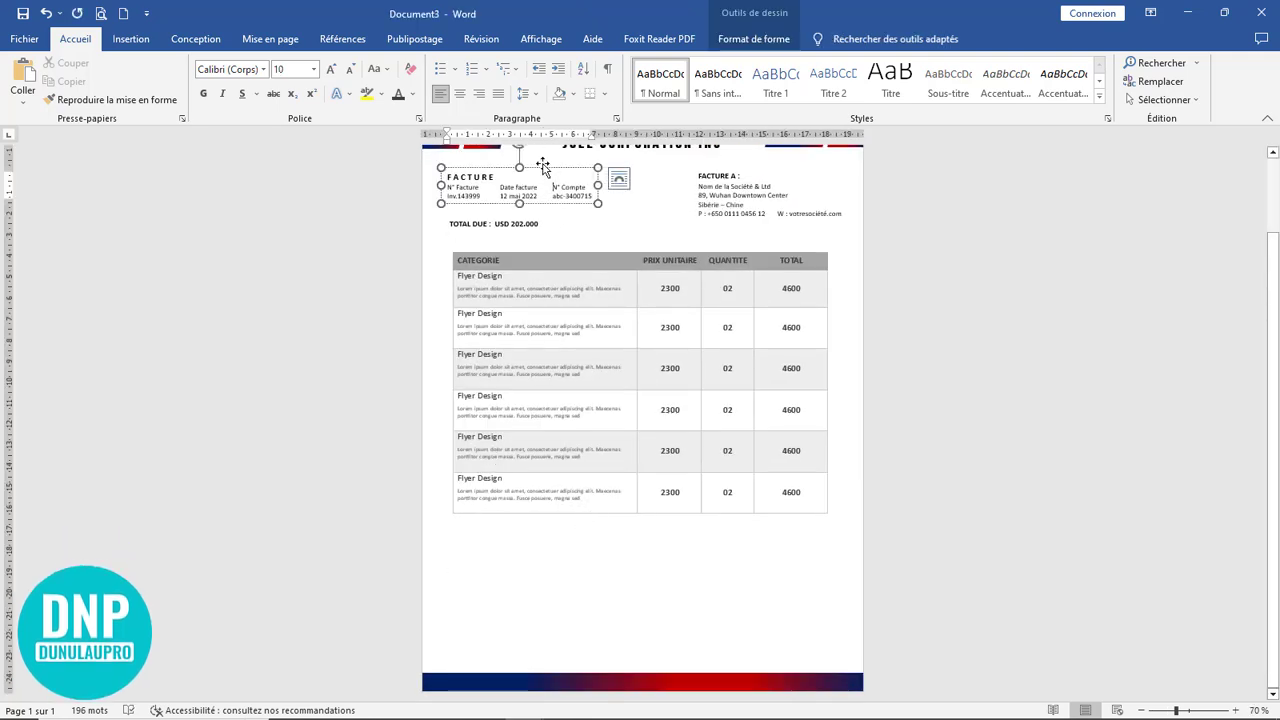
left_click_drag(543, 172, 531, 500)
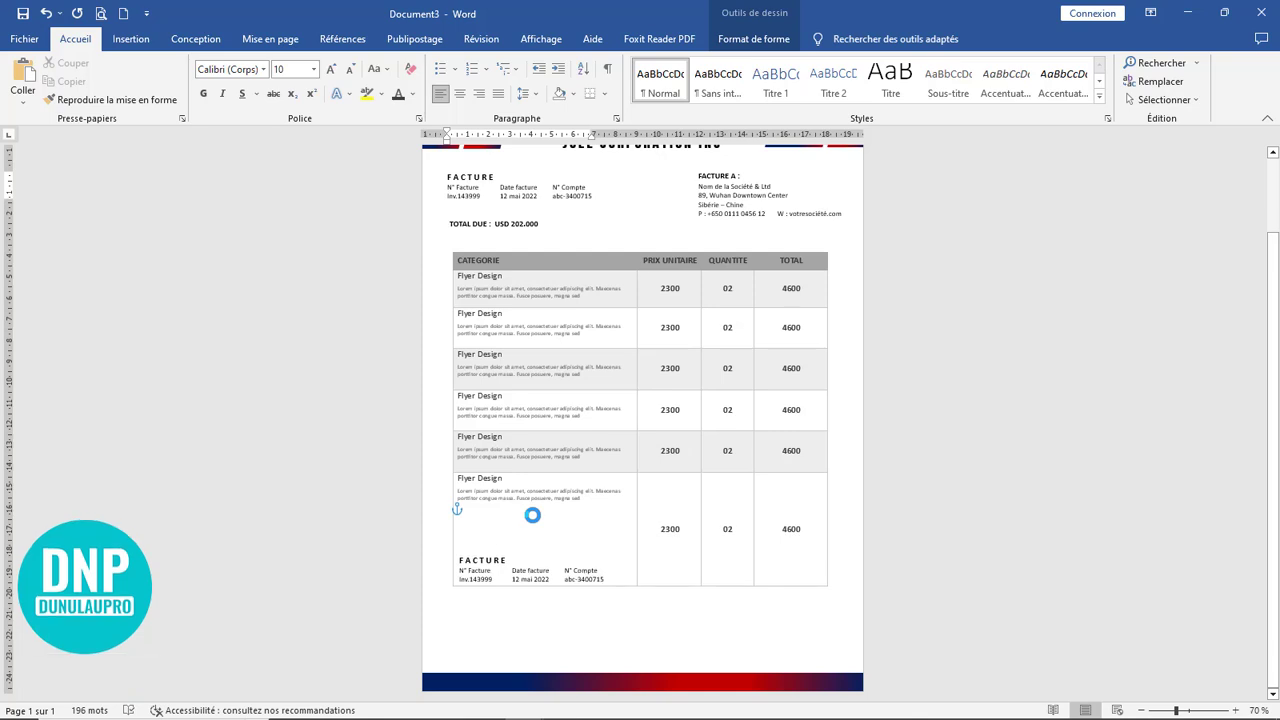
left_click(46, 13)
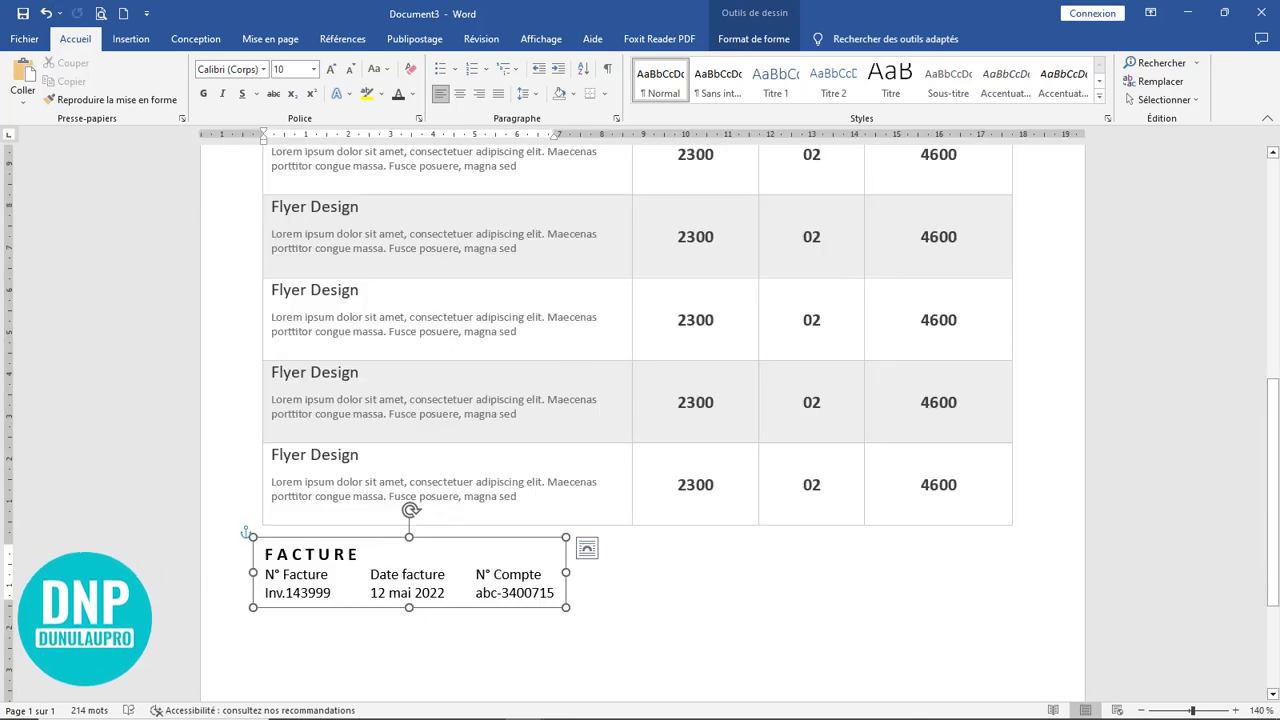
Replace the duplicated box's text with "Cash Payement :", ABC Bank Ltd., the account number and Jurang East Bank, and widen the box
mouse_move(657, 705)
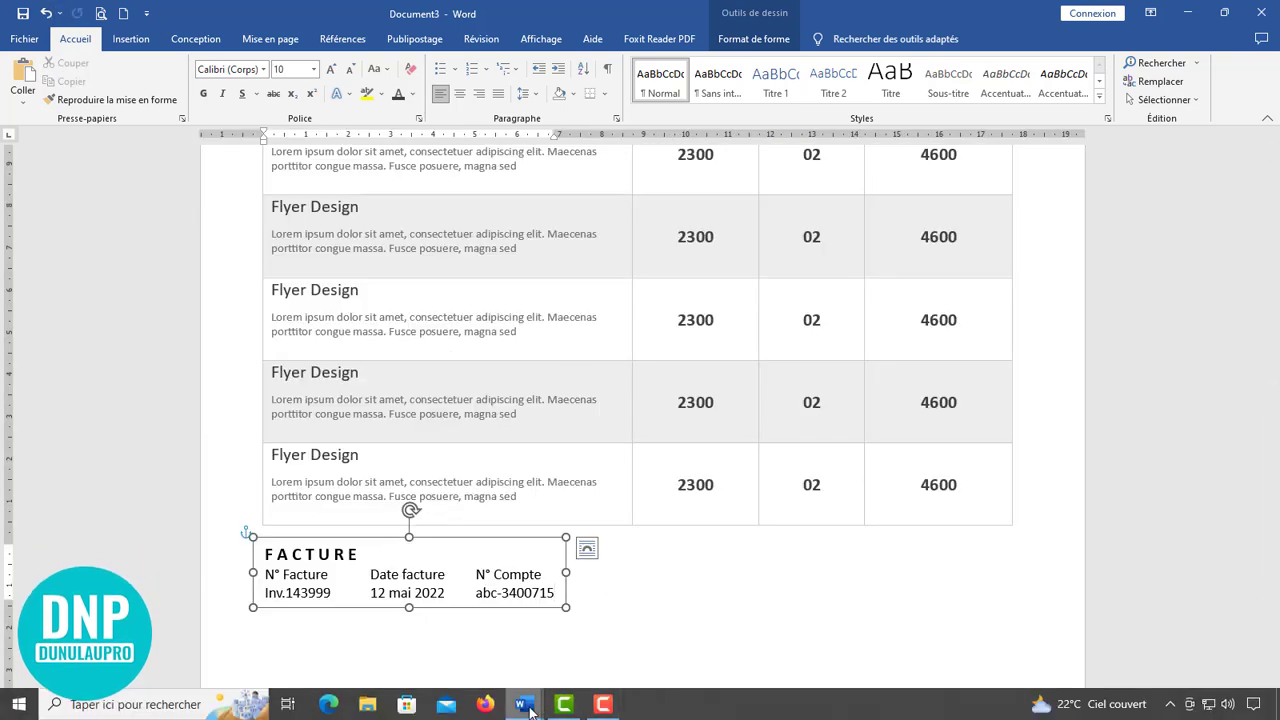
left_click_drag(558, 592, 254, 556)
key("ctrl+v")
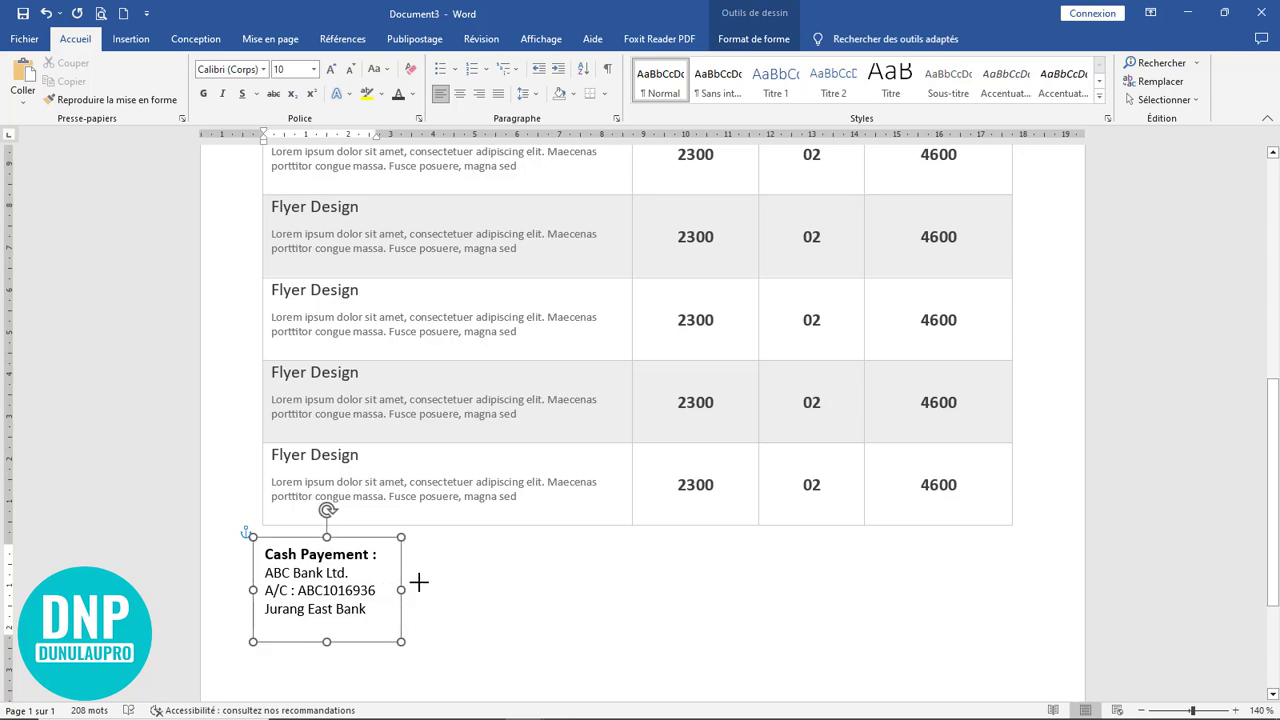
left_click_drag(401, 590, 433, 590)
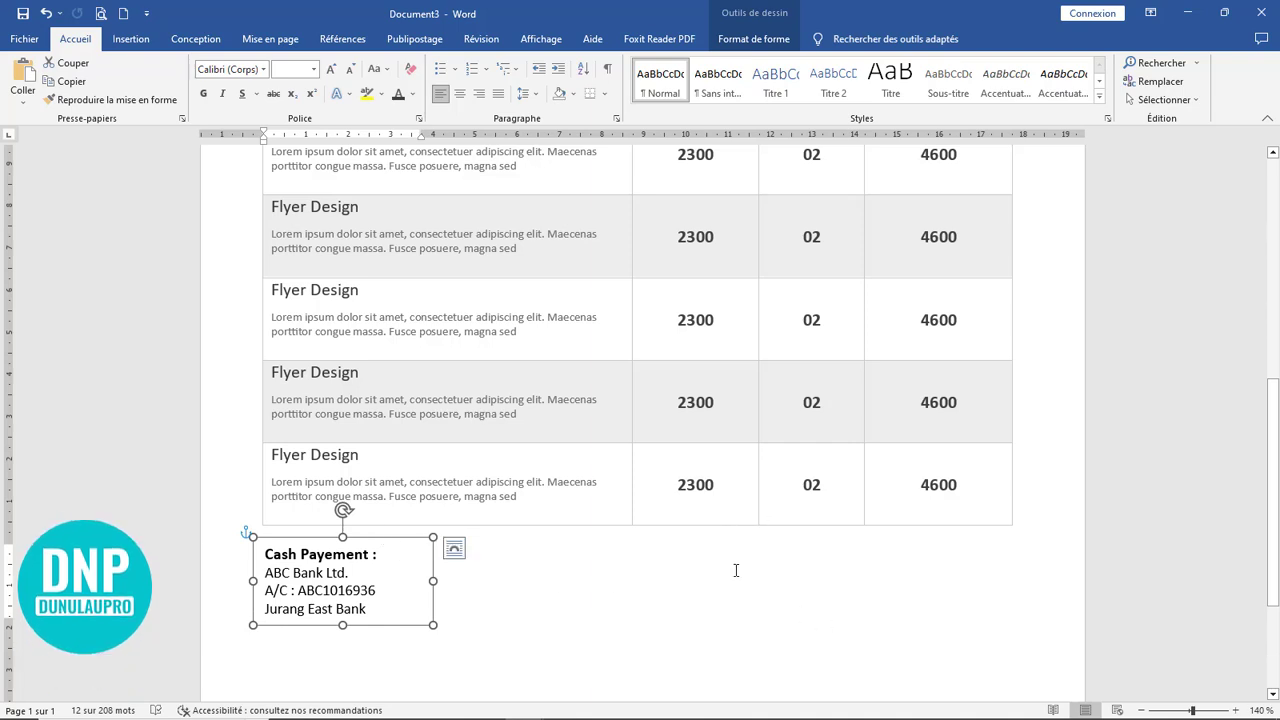
Enter a subtotal line reading "Sous Total : 340.000 USD" below the table's last two columns
left_click(680, 557)
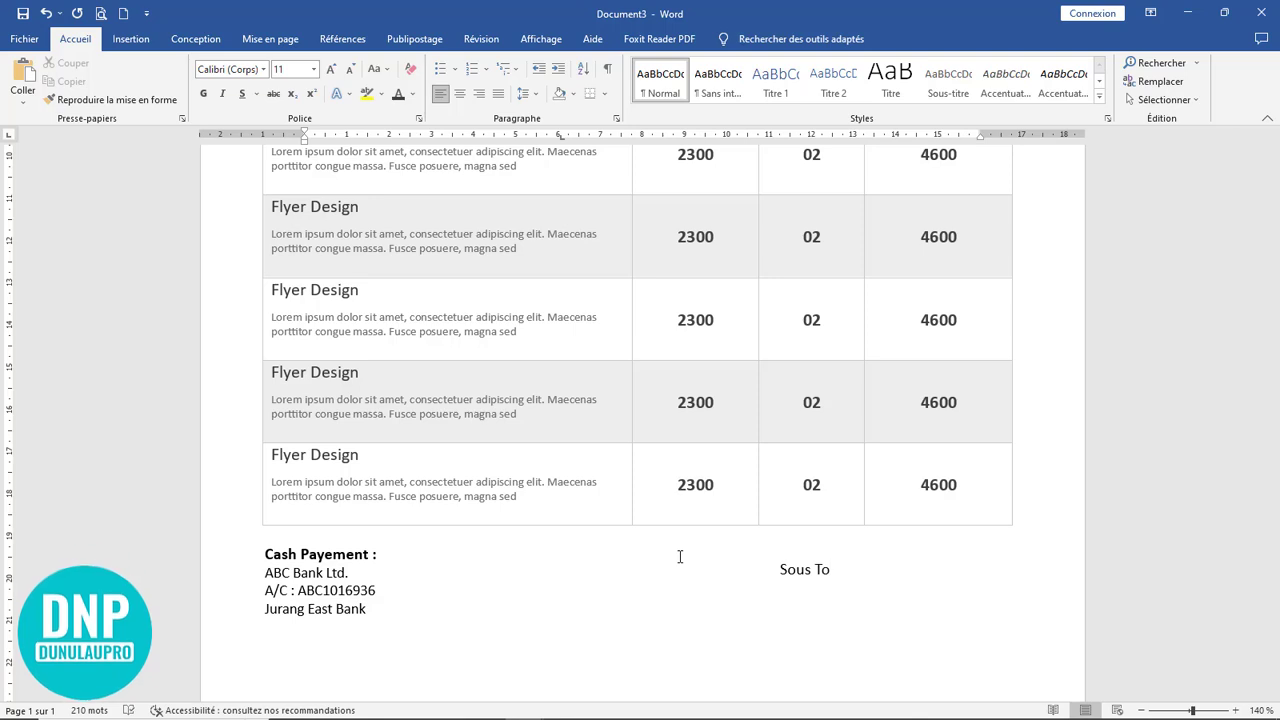
type("tal :")
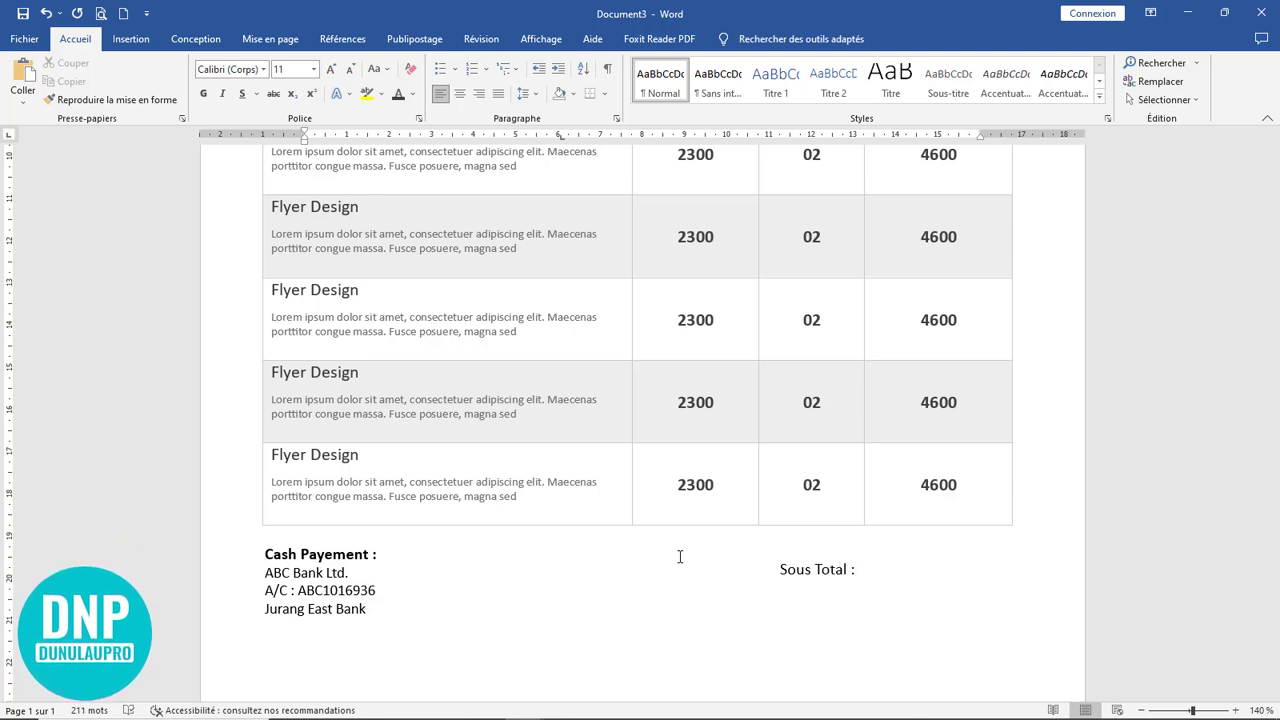
key("Tab")
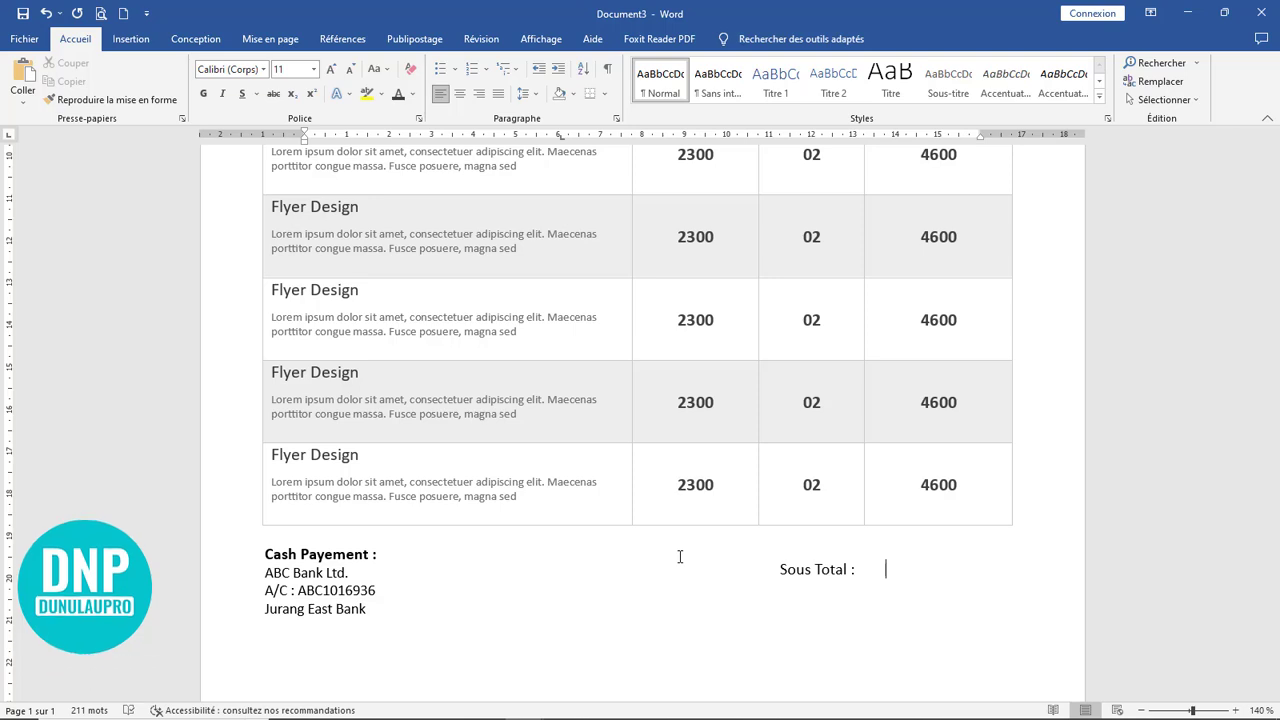
type("34")
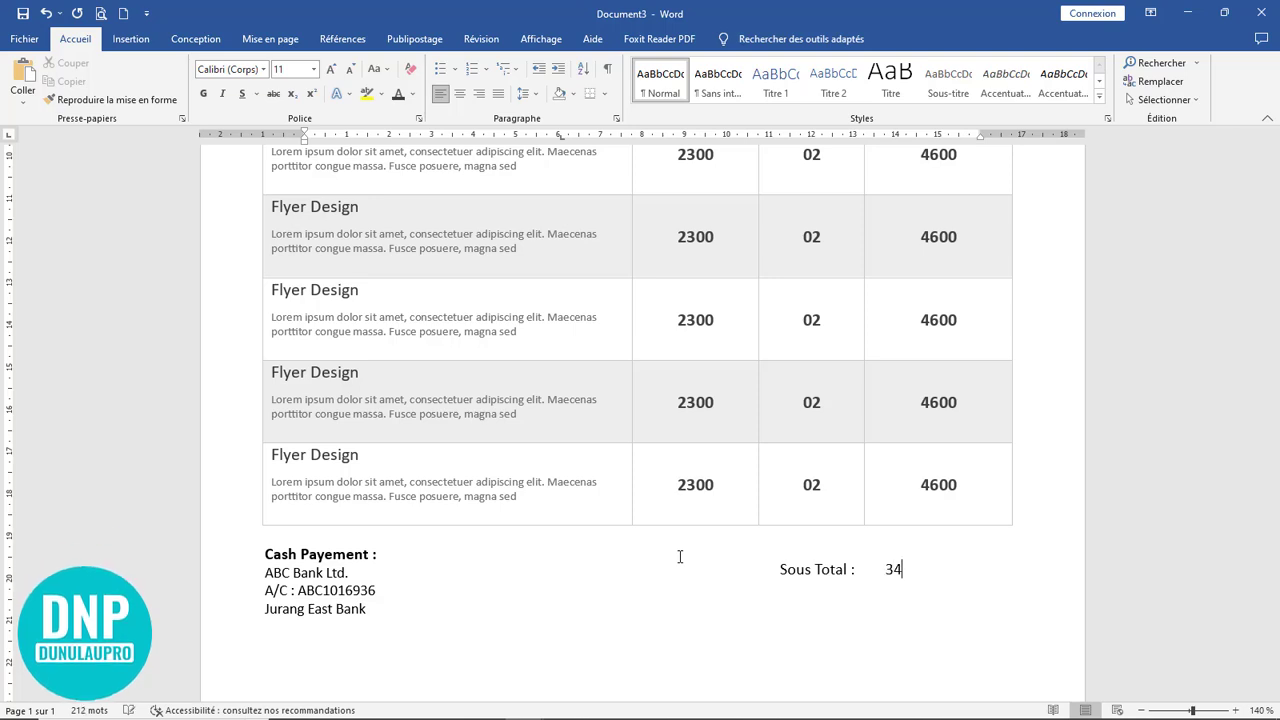
type("0.000 USD")
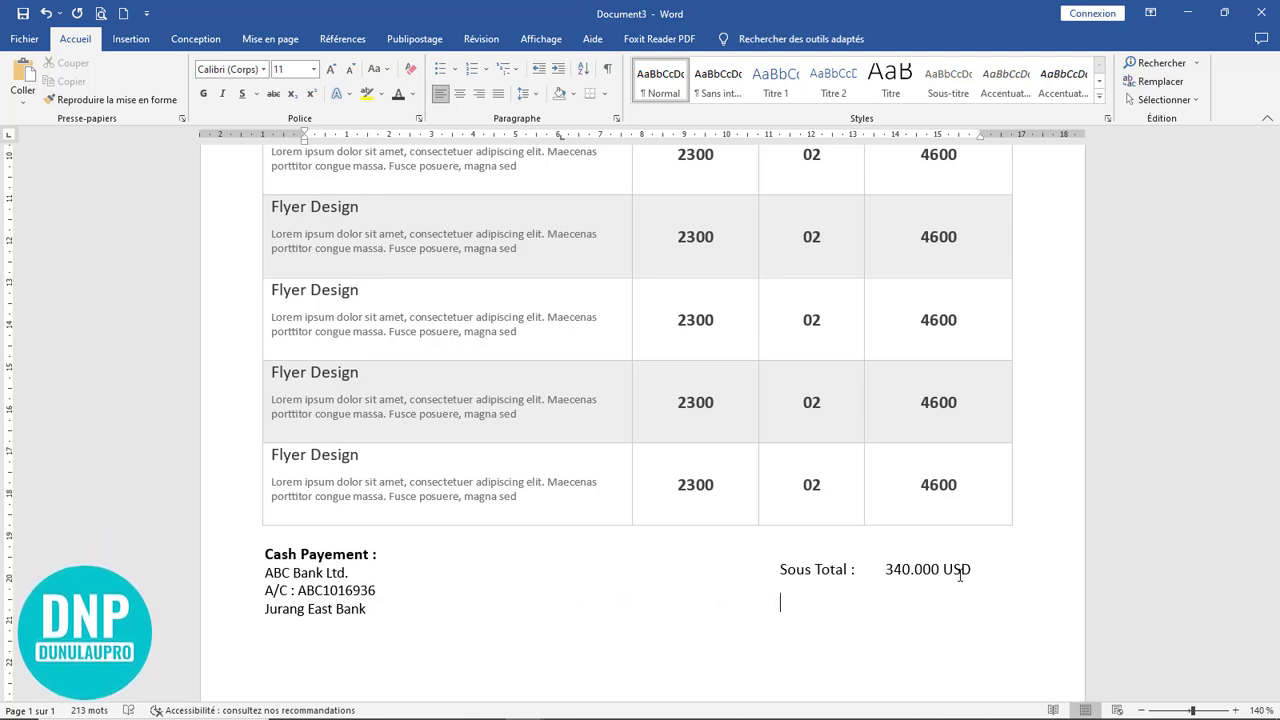
Add the line "Taxe TVA 16% : 45.210 USD" below the subtotal and space its amount to align with the one above
type("e ")
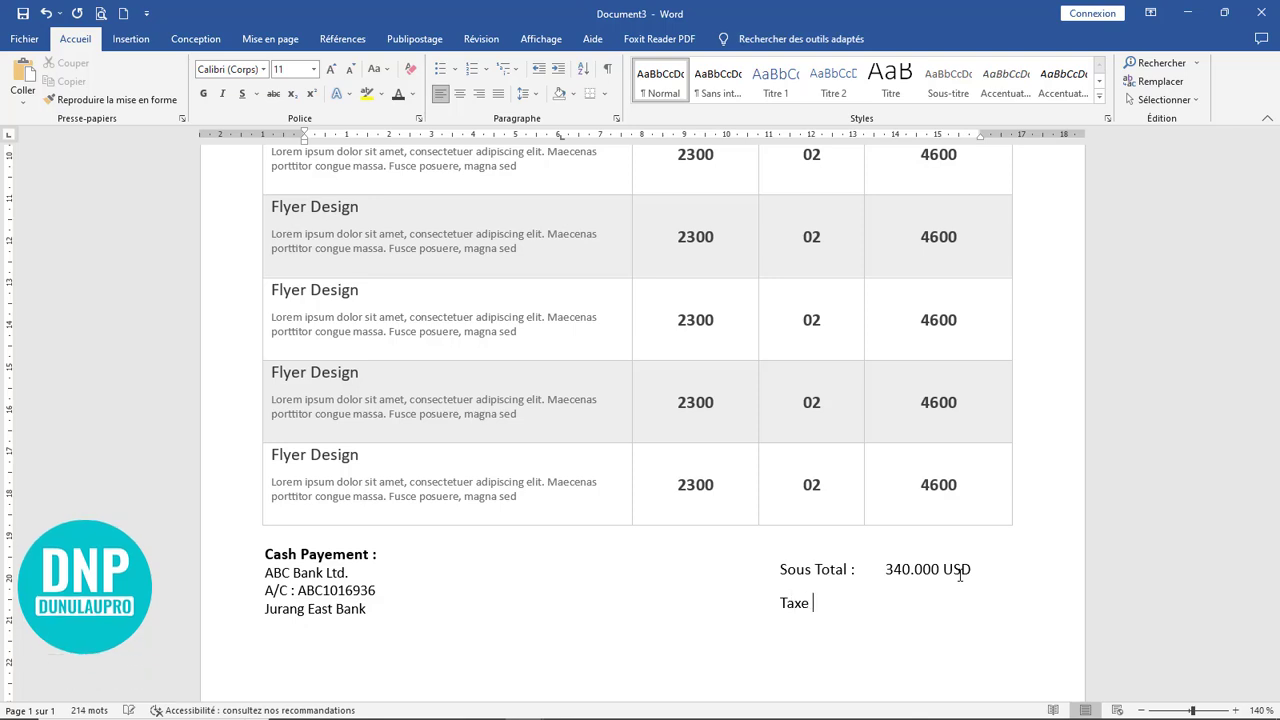
type("T")
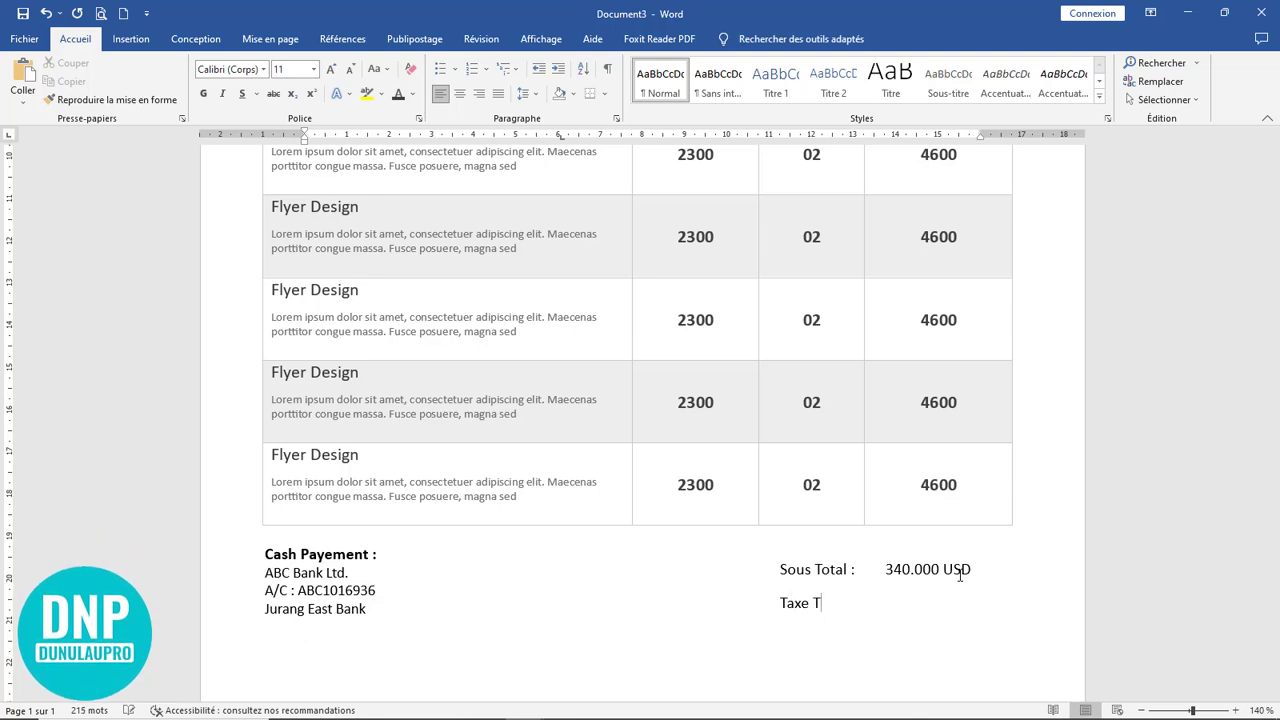
type("VA 16% :  45.210 USD")
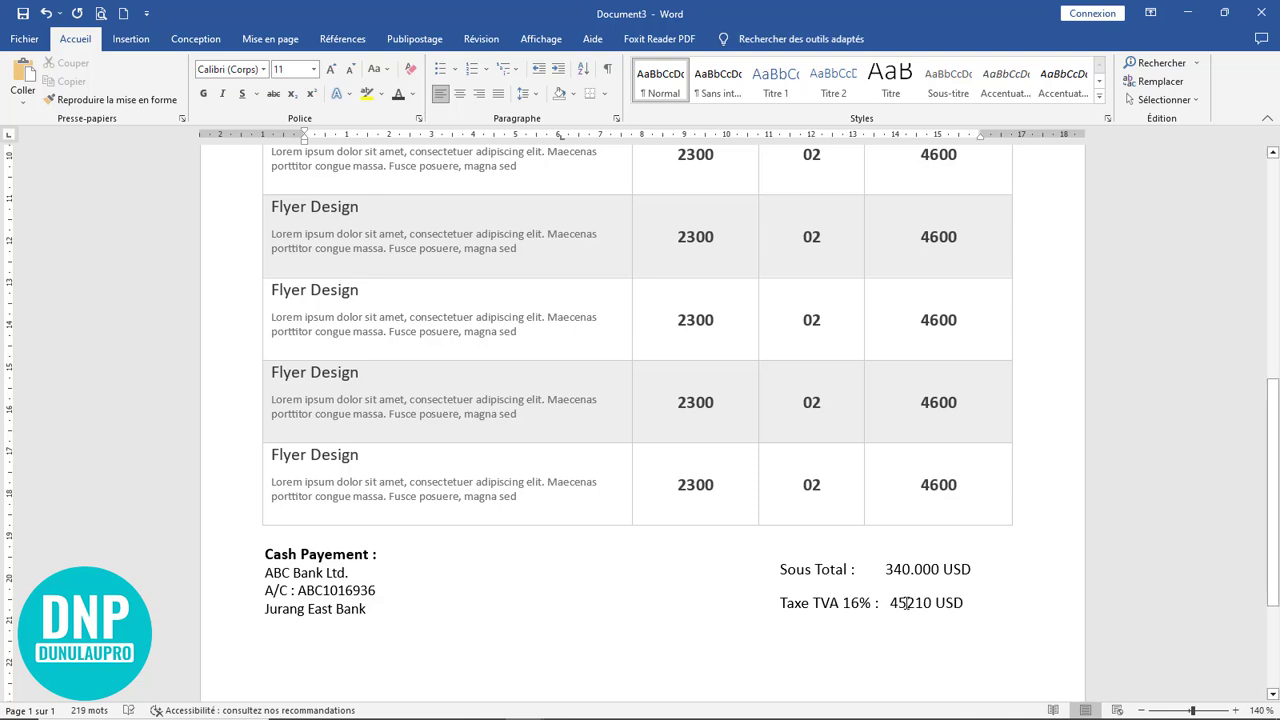
type(".")
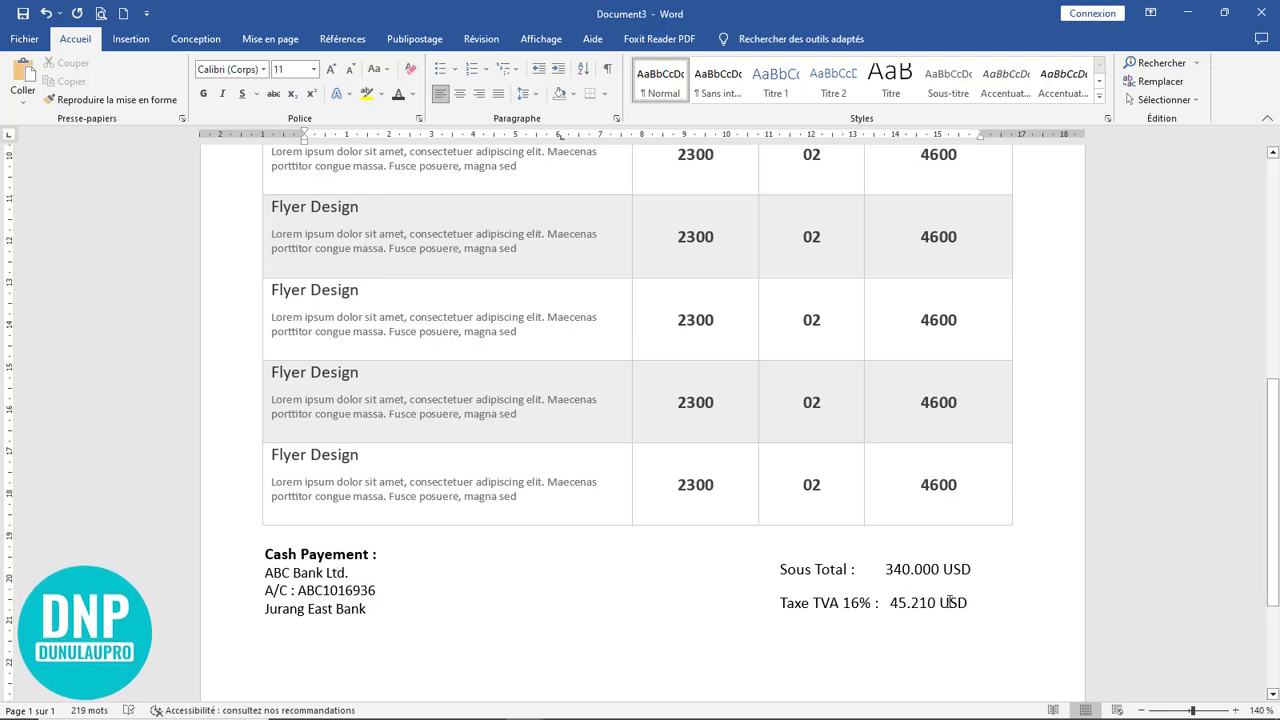
left_click(891, 604)
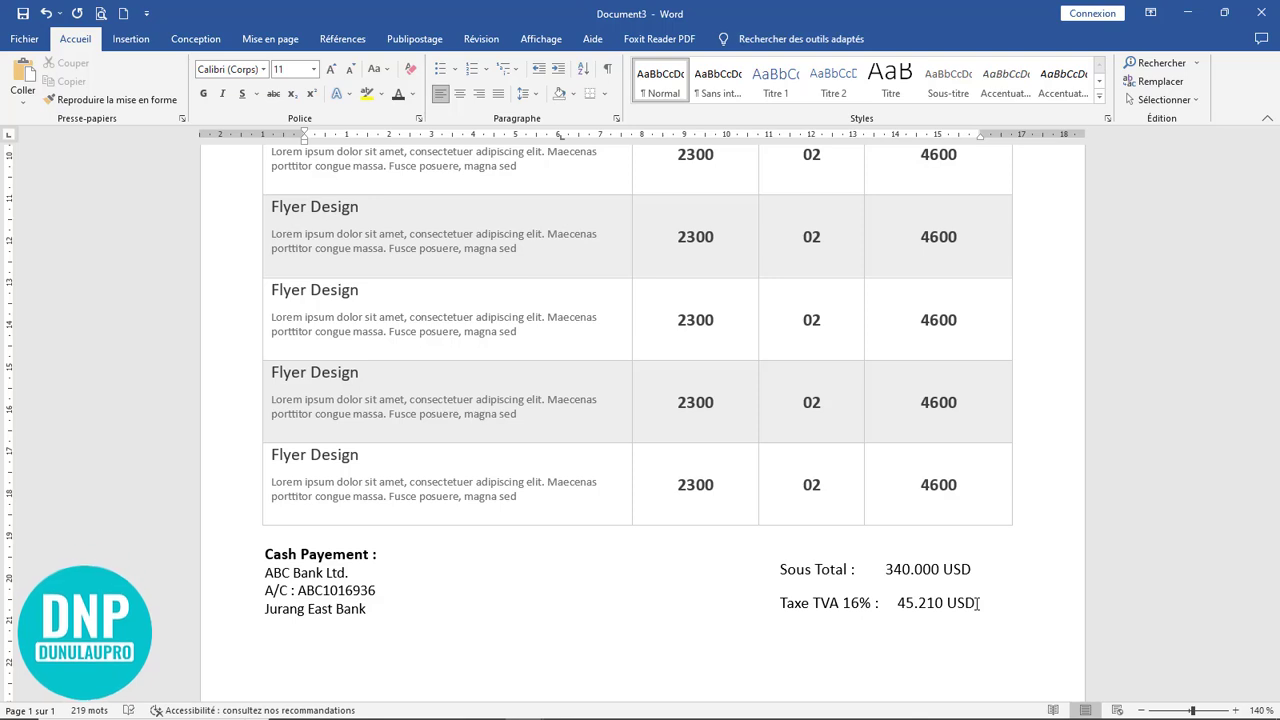
Add the line "TOTAL DUE : 3.910. 00 USD" below the tax line and make it bold
type("OTAL DUE : 3.910. 00 USD")
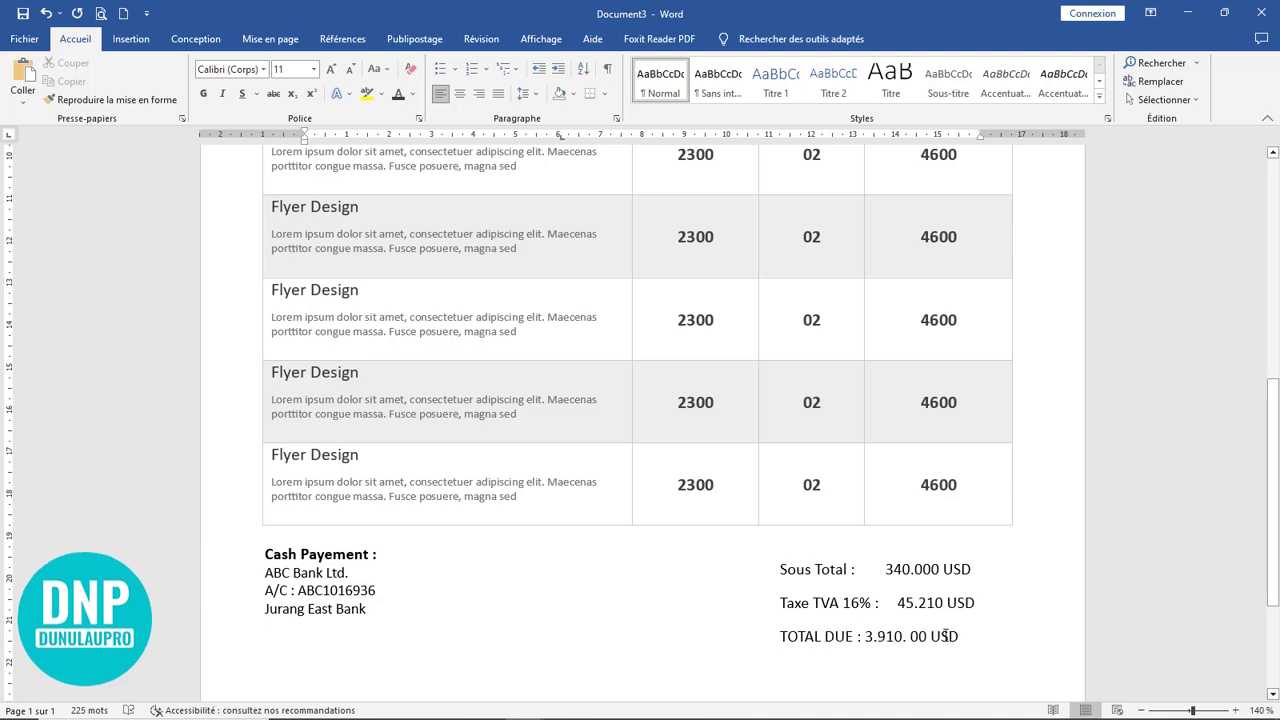
left_click_drag(961, 637, 785, 641)
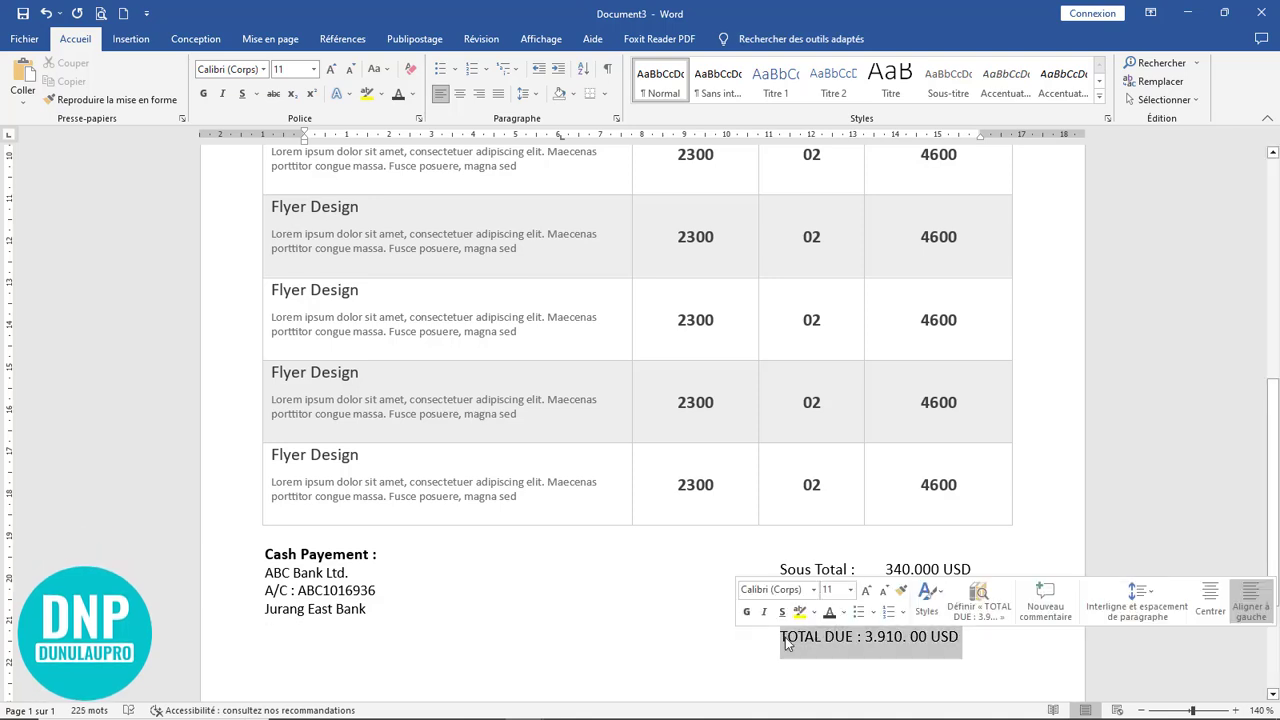
left_click(746, 612)
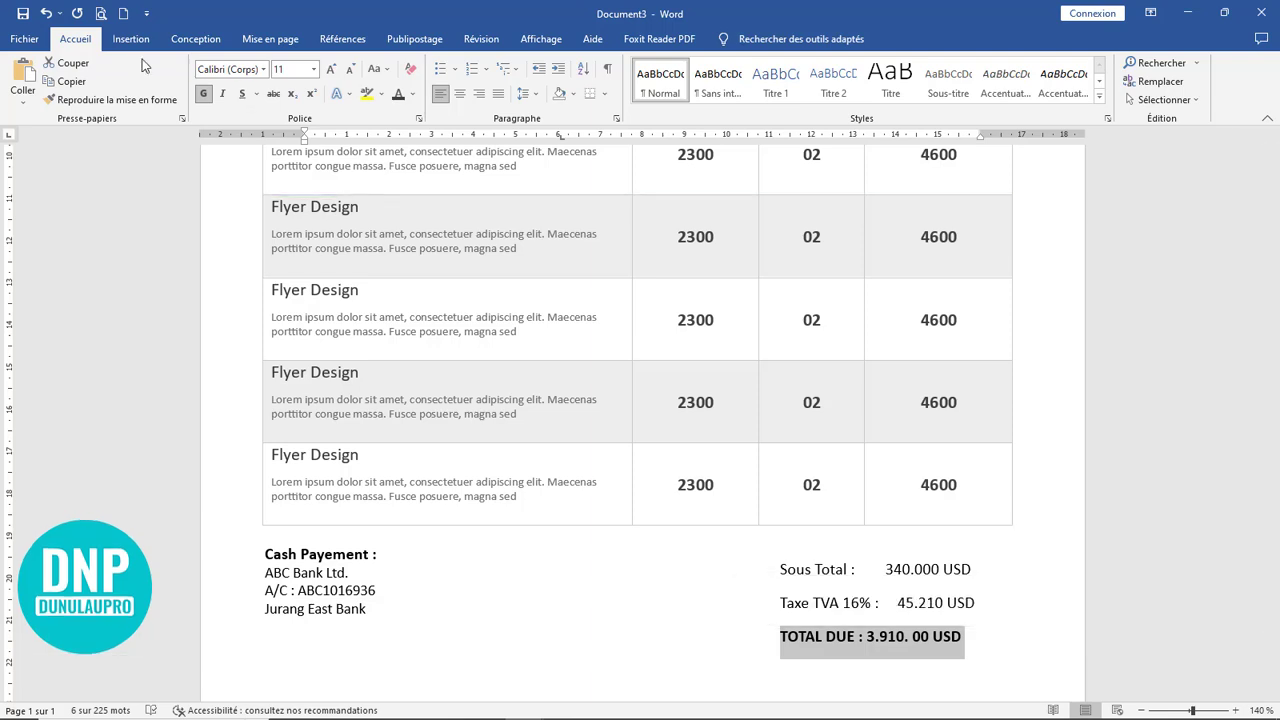
Draw a rectangle about 5.06 cm wide and 0.78 cm high over the TOTAL DUE line
left_click(131, 39)
left_click(226, 88)
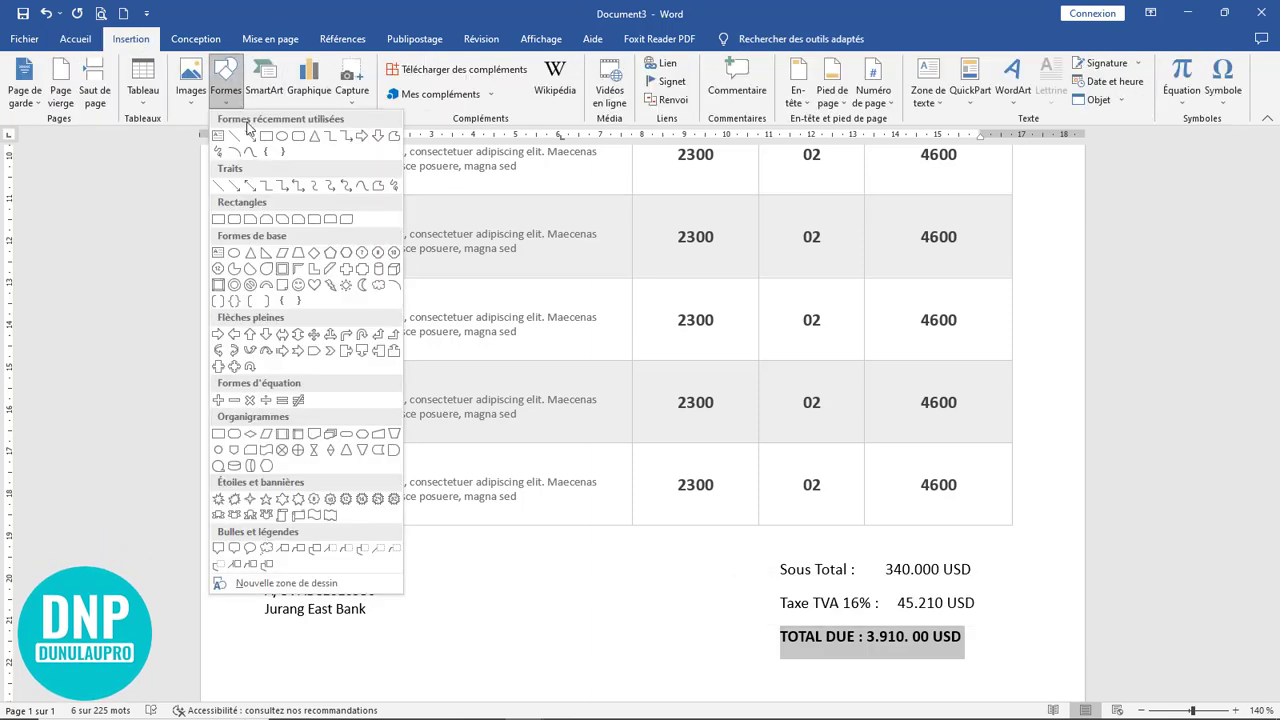
left_click(264, 136)
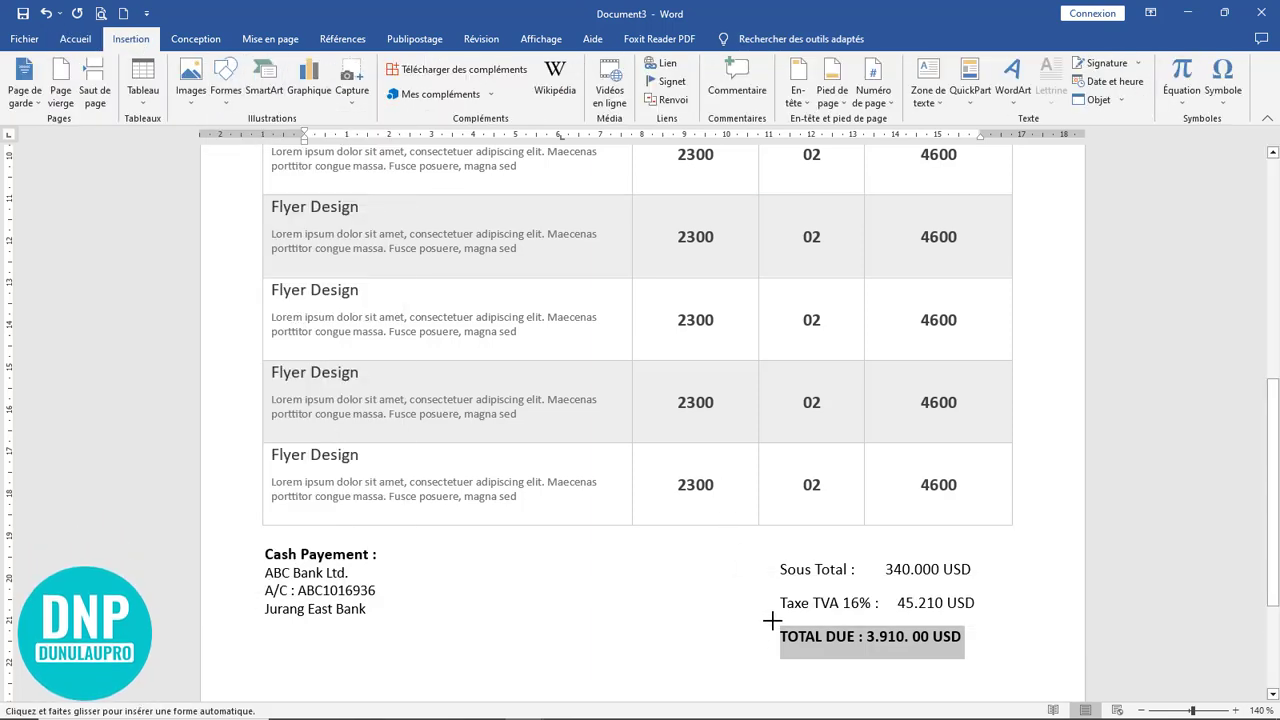
left_click_drag(772, 621, 987, 653)
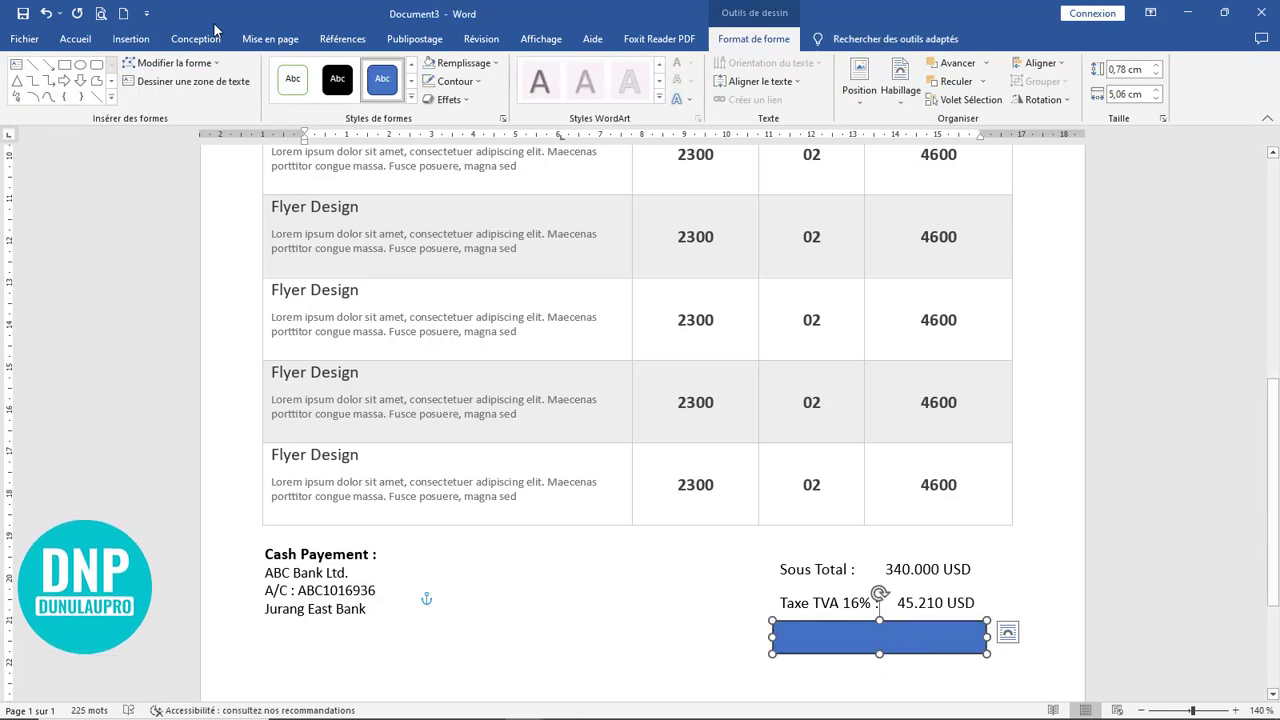
Fill the TOTAL DUE rectangle with dark blue and place it behind the text
left_click(457, 65)
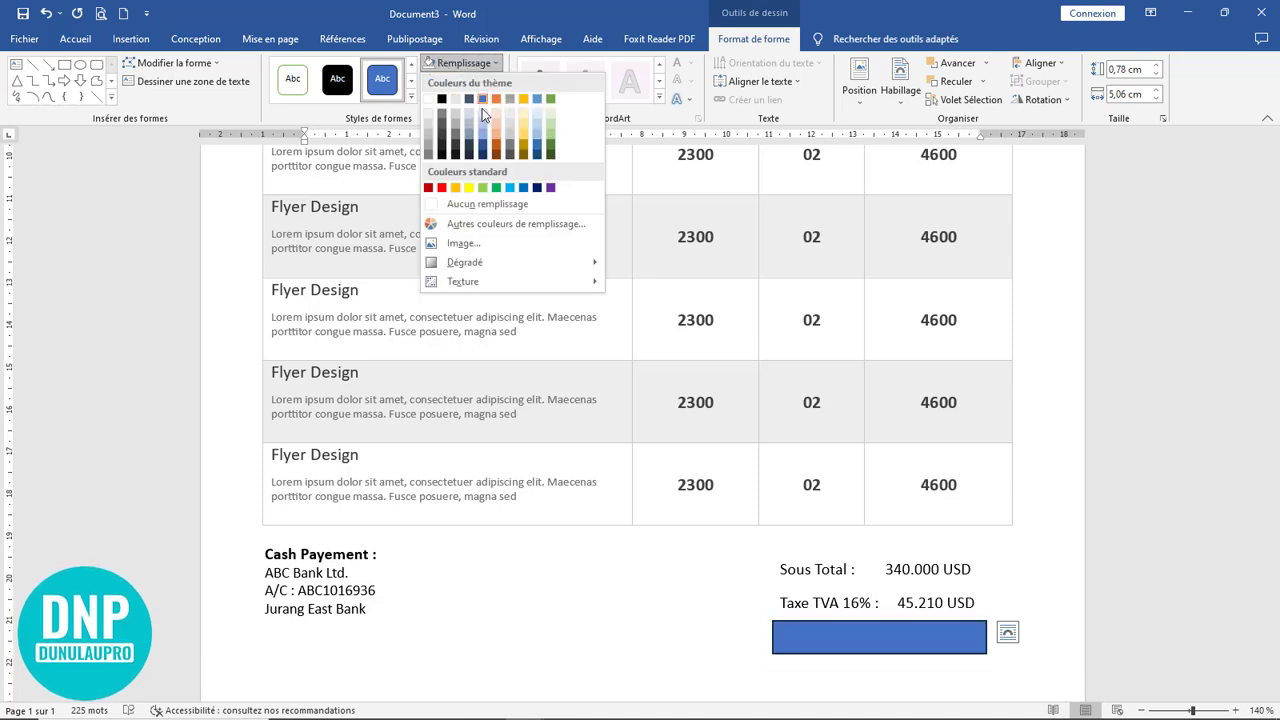
left_click(537, 153)
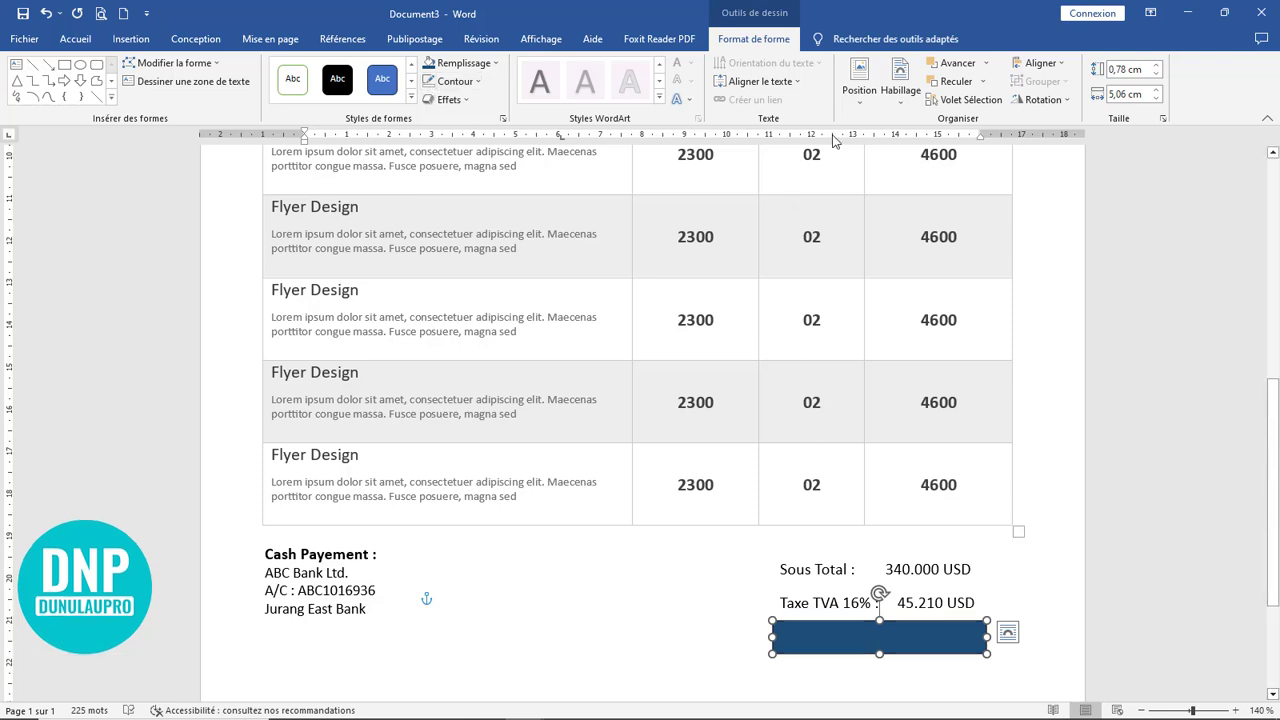
left_click(897, 99)
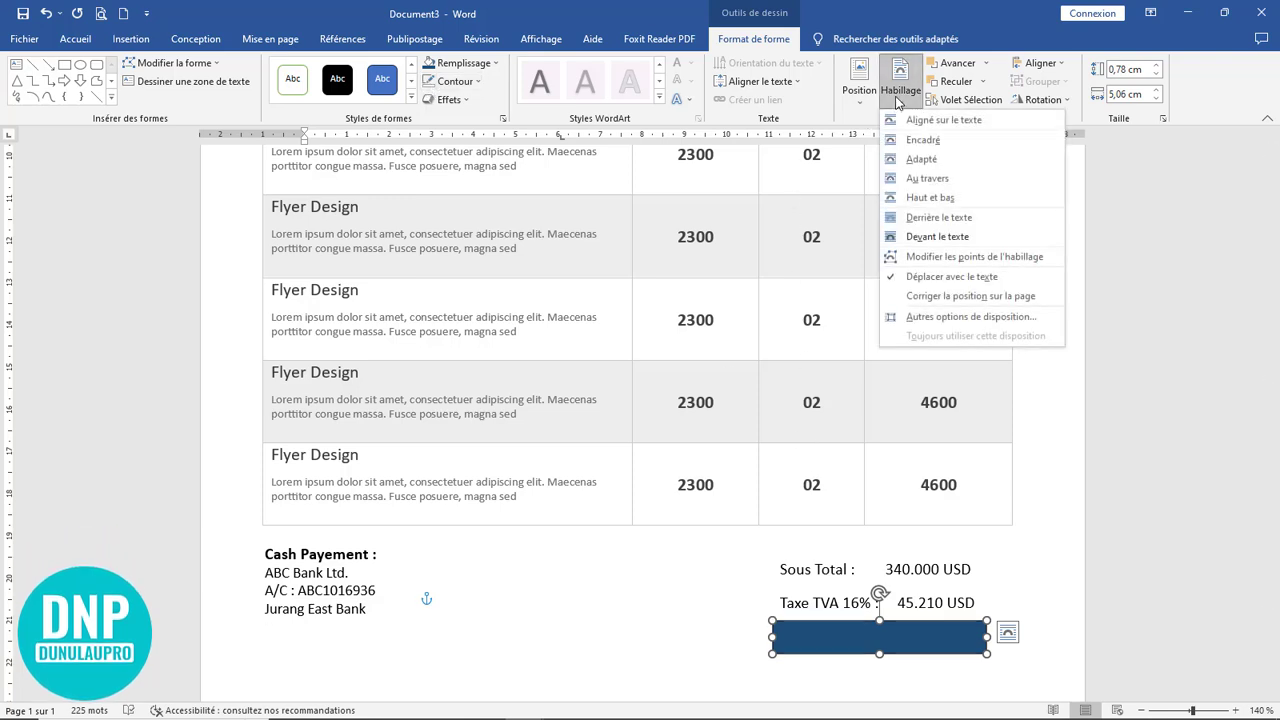
left_click(948, 222)
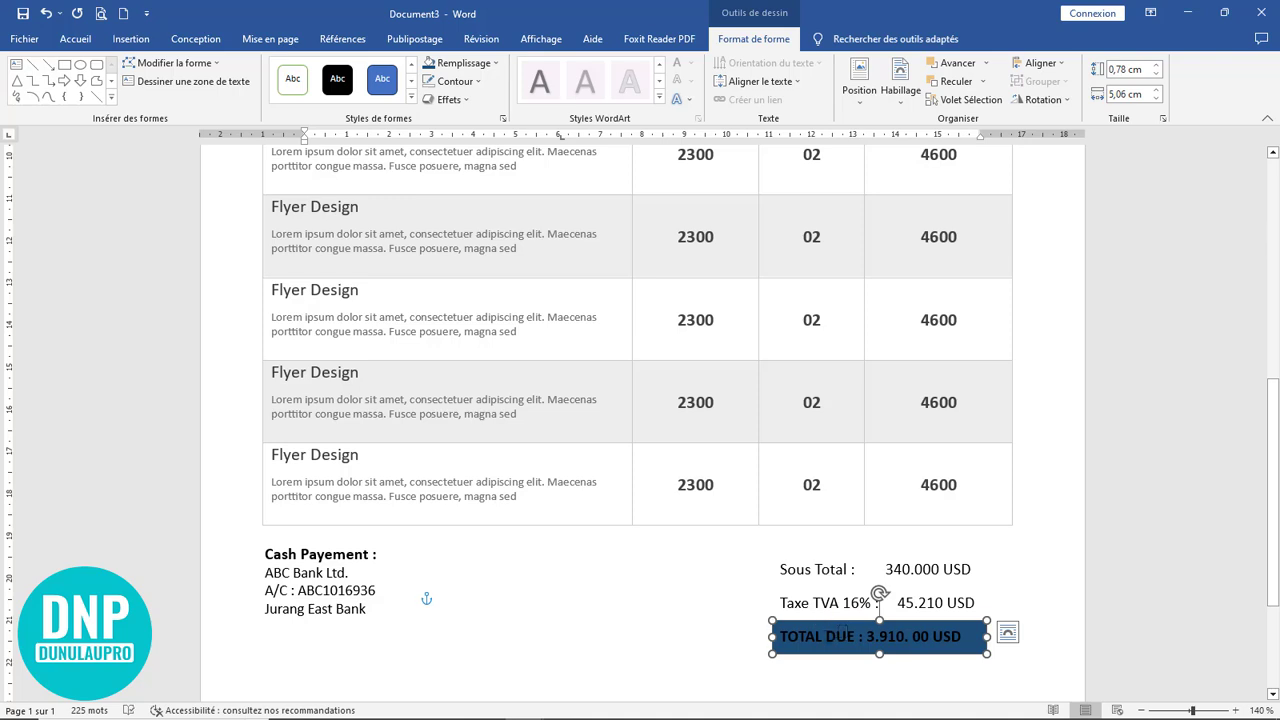
Color the TOTAL DUE line's text white
left_click(848, 636)
left_click_drag(779, 637, 966, 636)
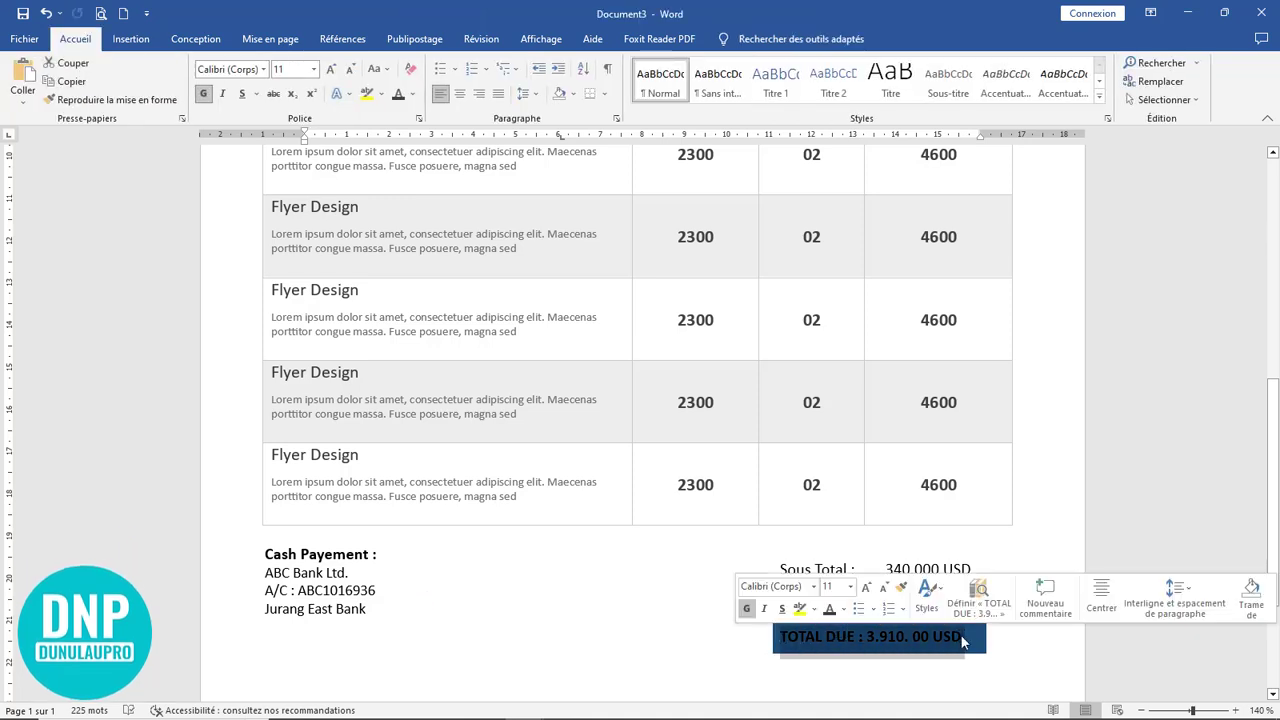
left_click(843, 614)
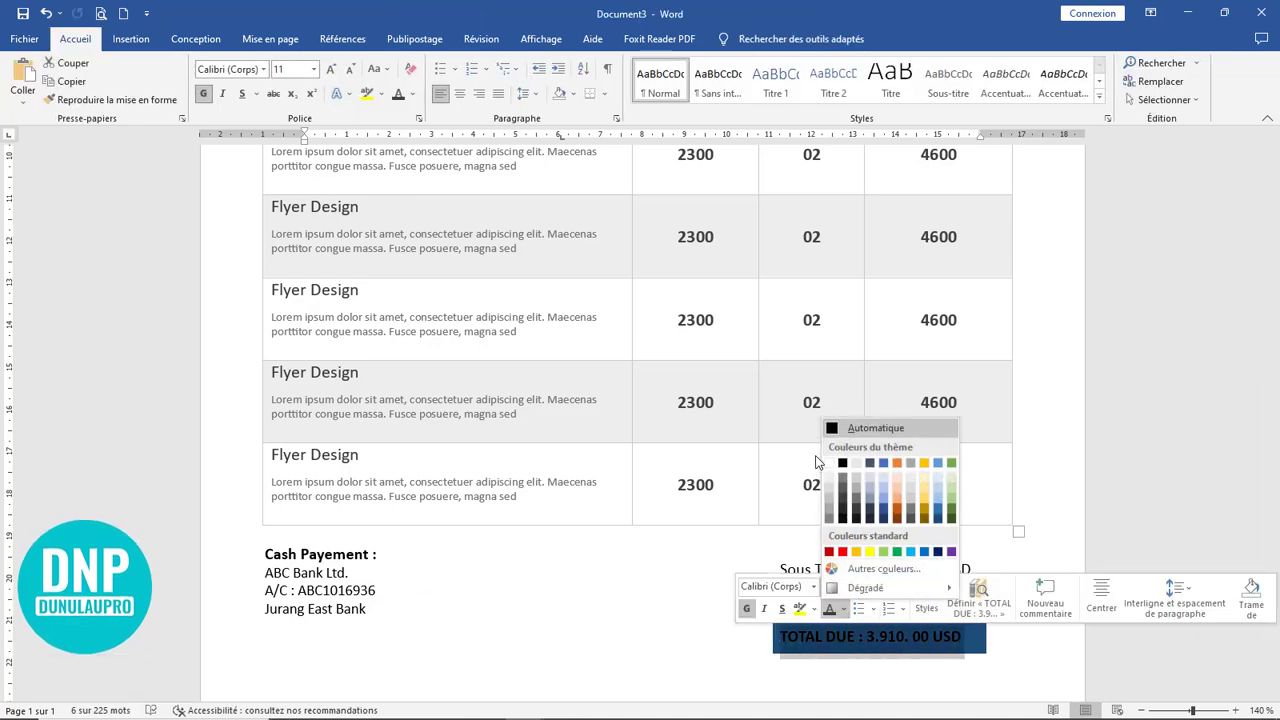
left_click(830, 468)
left_click(976, 640)
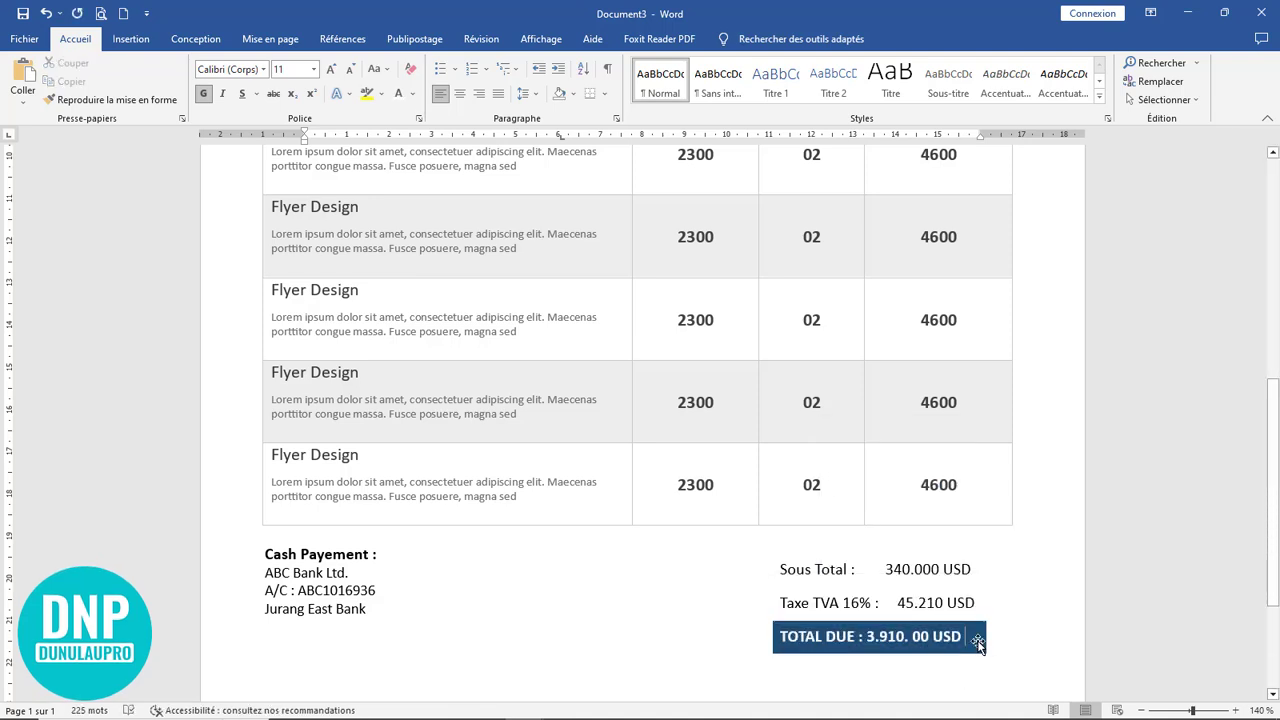
Tighten the Sous Total, Taxe TVA and TOTAL DUE lines to 1.0 line spacing
left_click(983, 630)
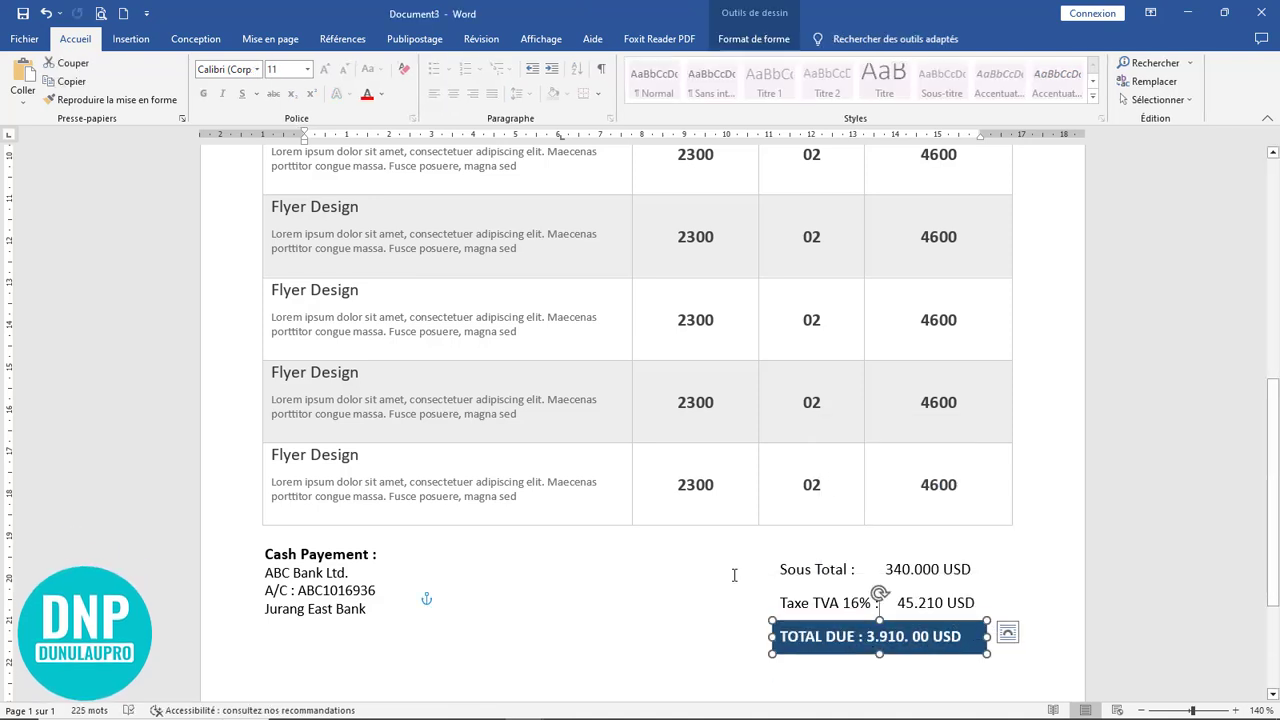
left_click(733, 573)
left_click(982, 601)
left_click(781, 563, "shift")
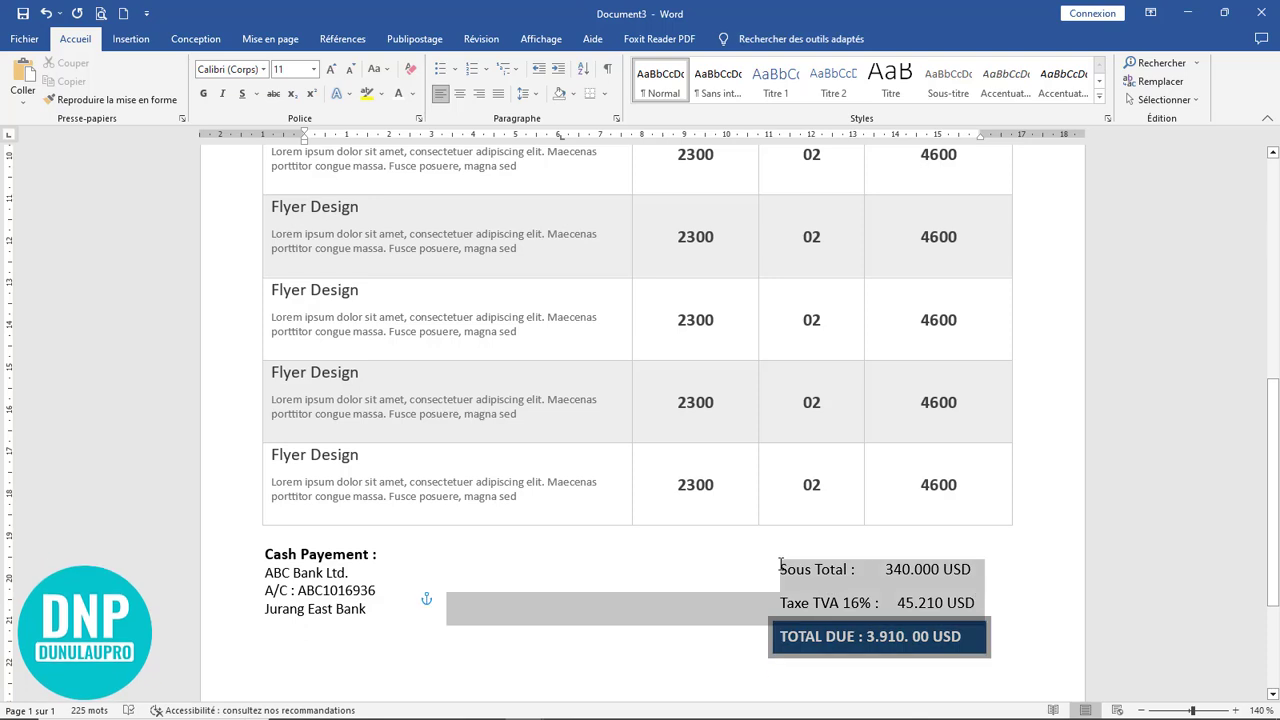
left_click(1012, 642)
left_click_drag(855, 602, 763, 549)
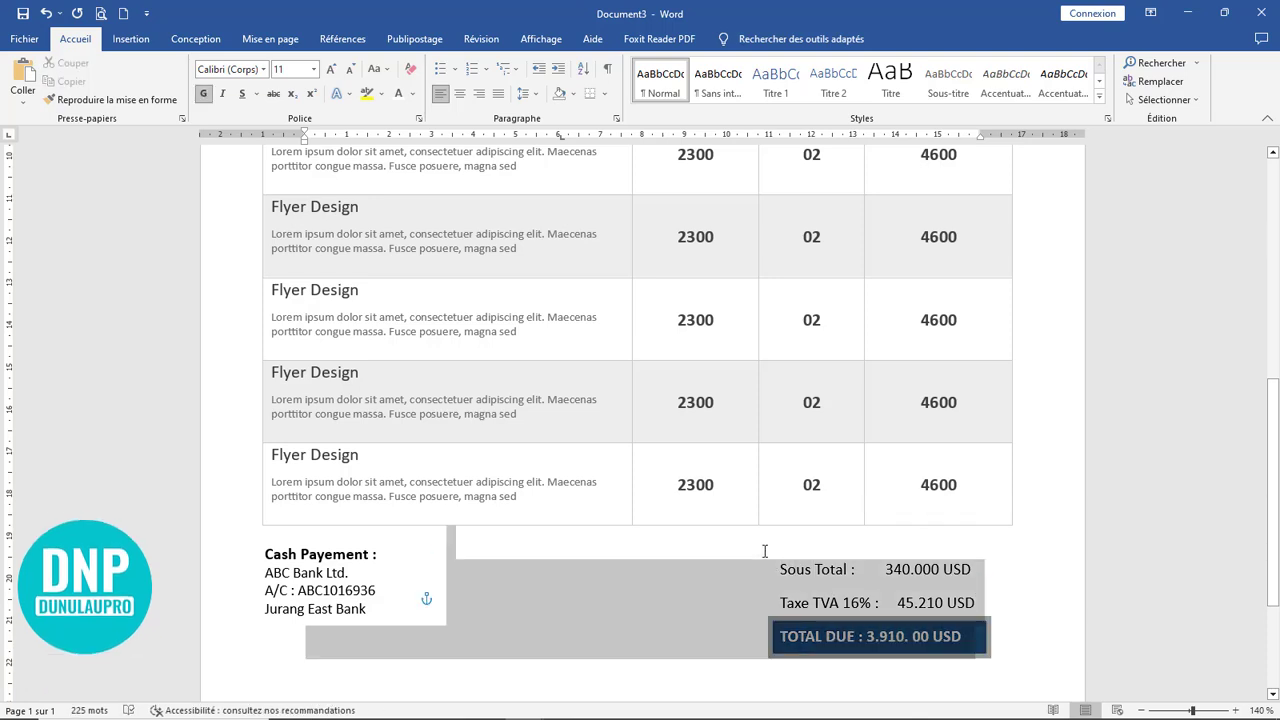
left_click(530, 95)
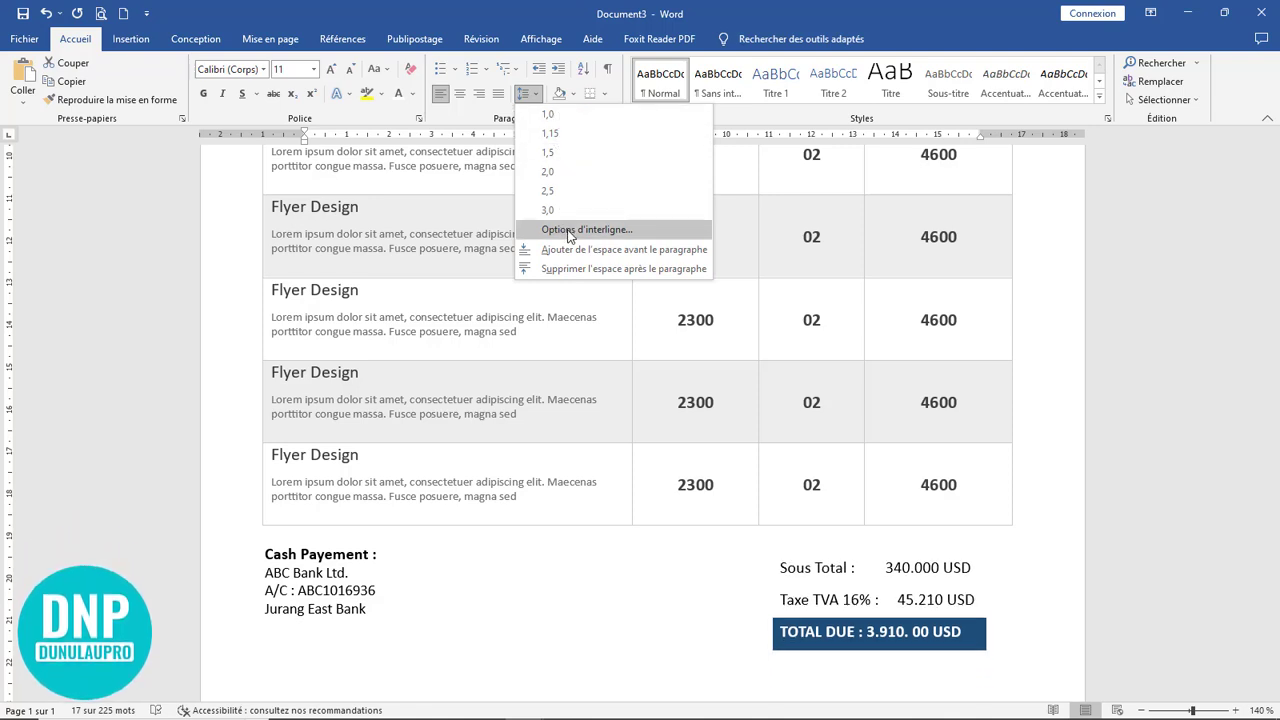
left_click(562, 117)
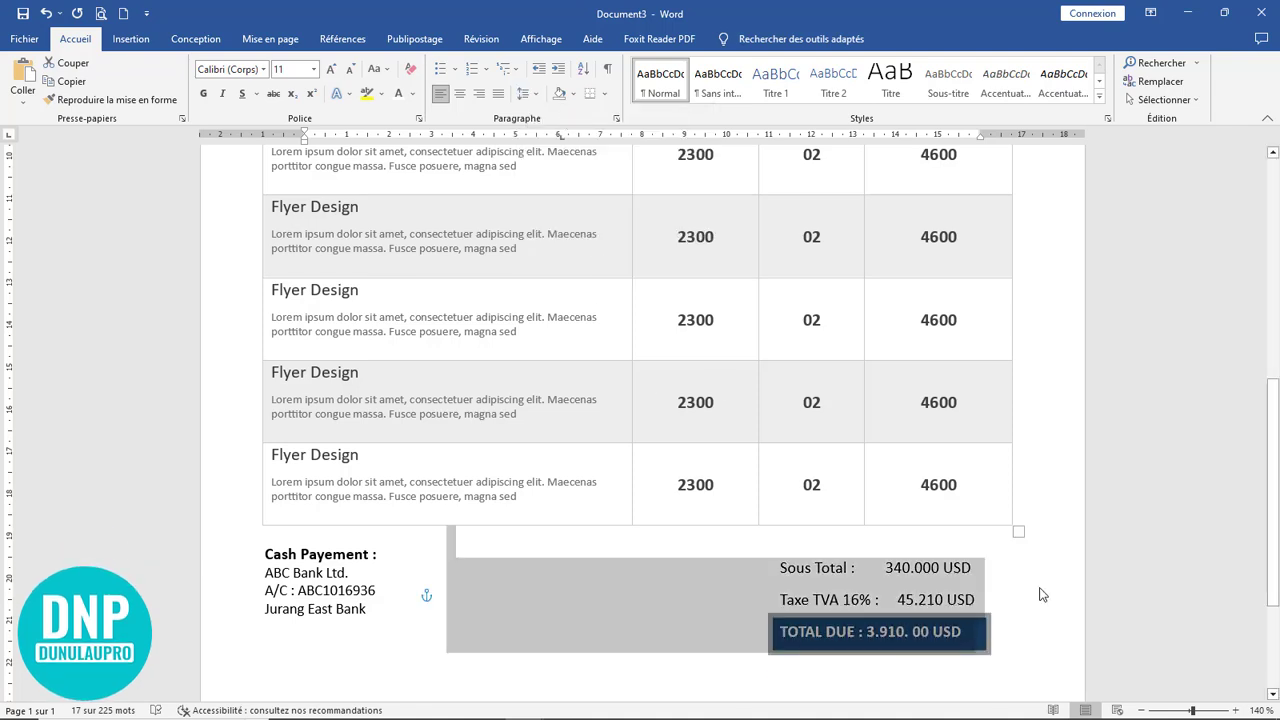
left_click(968, 596)
Add the italic thank-you line "Merci de faire cette affaire avec nous !" below the payment details and totals
scroll(518, 461, "down", 3)
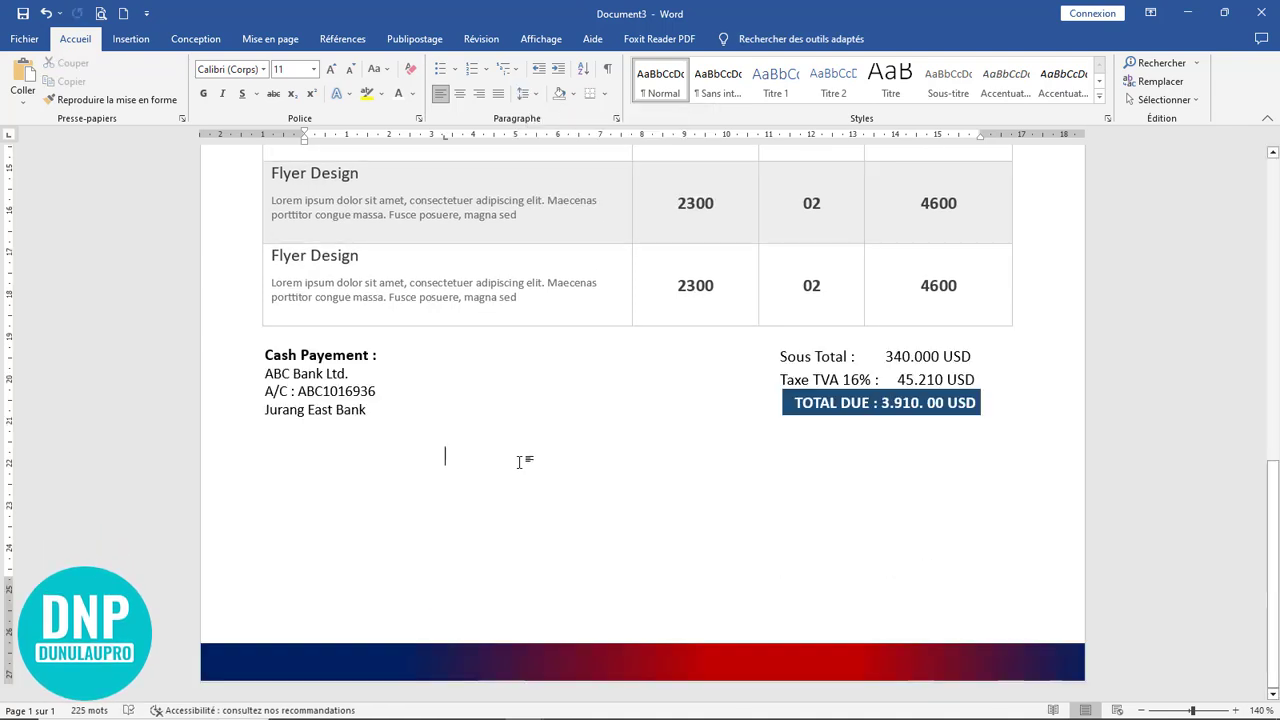
key("BackSpace")
key("Return")
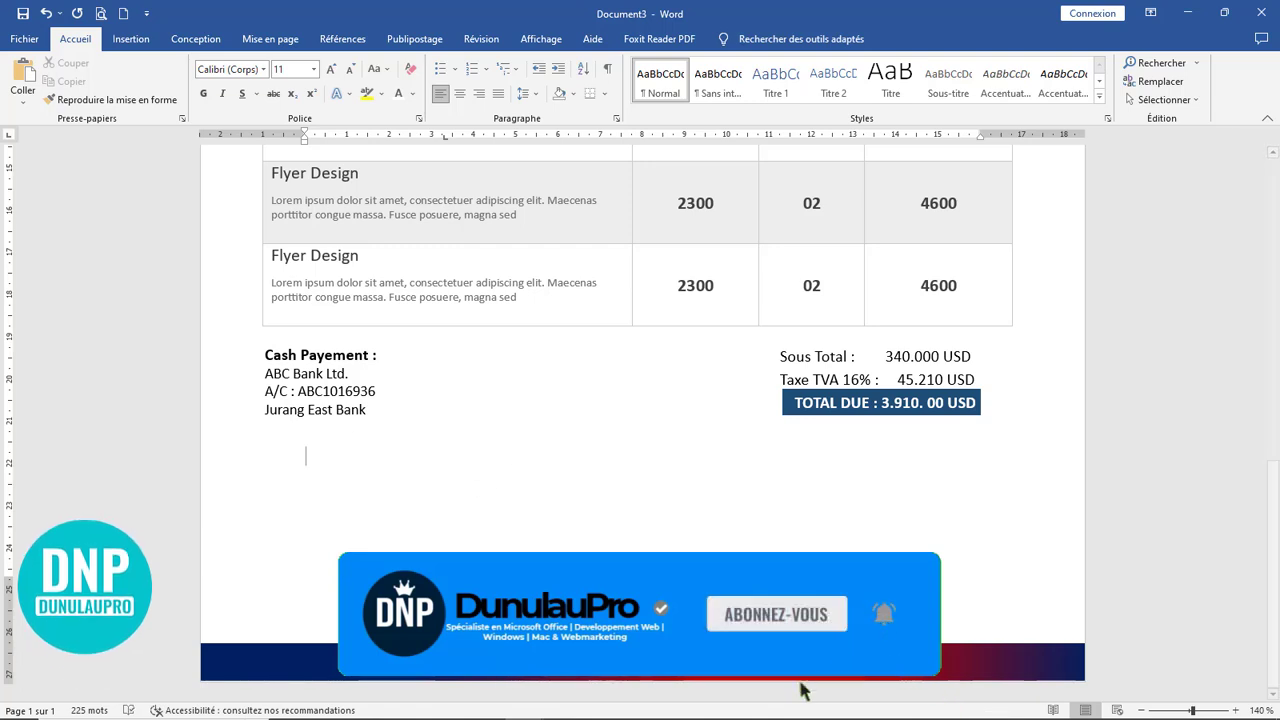
type("Merci de faire cette affaire avec nous !")
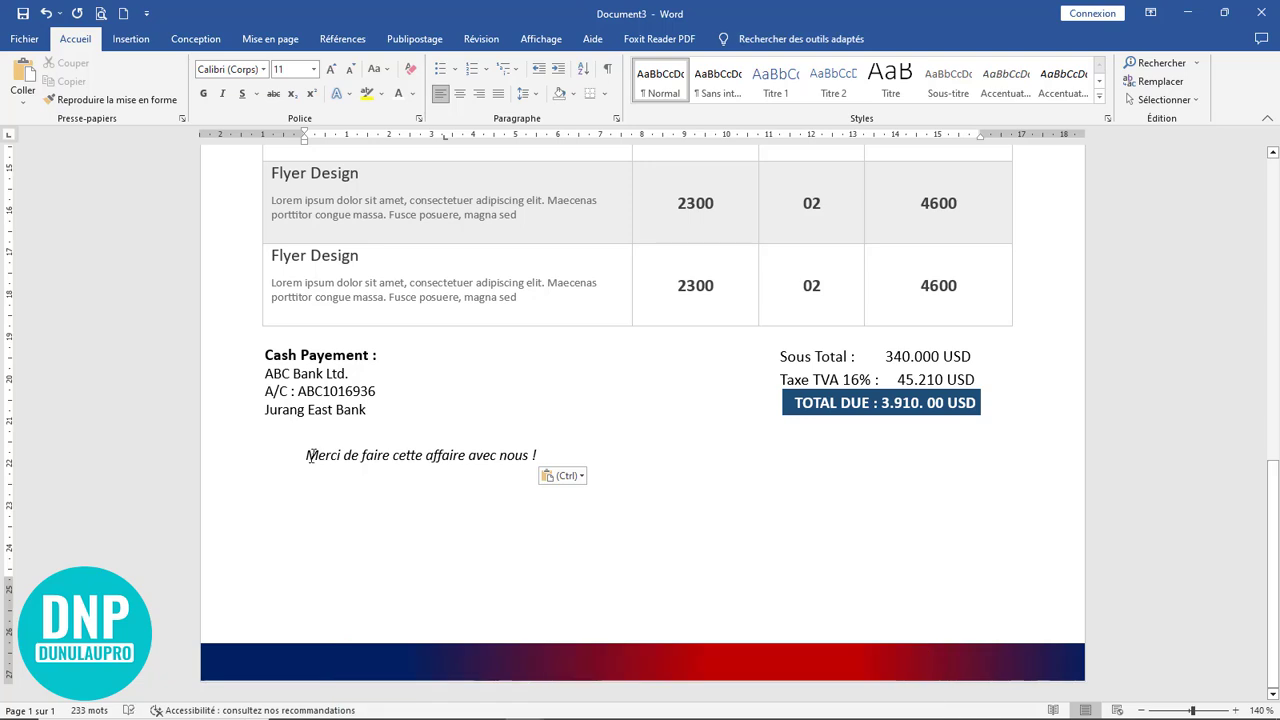
Center the thank-you line on the page and make it bold
left_click(371, 411)
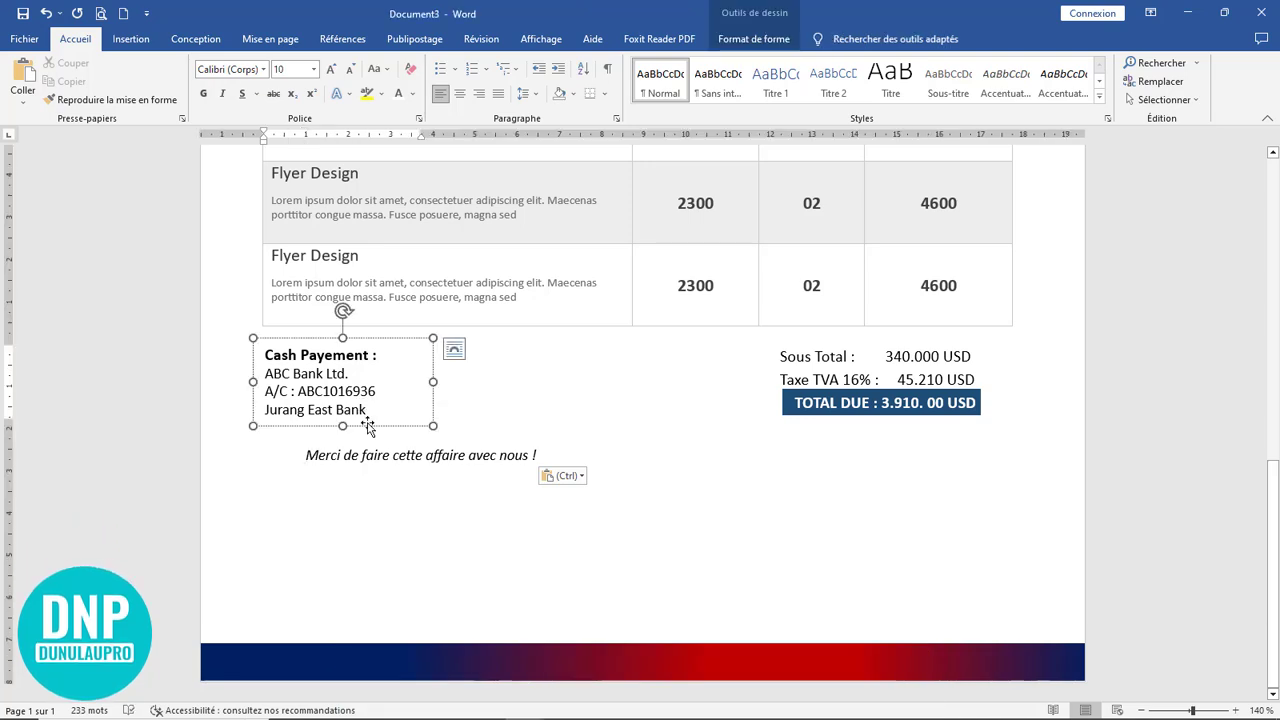
left_click(308, 457)
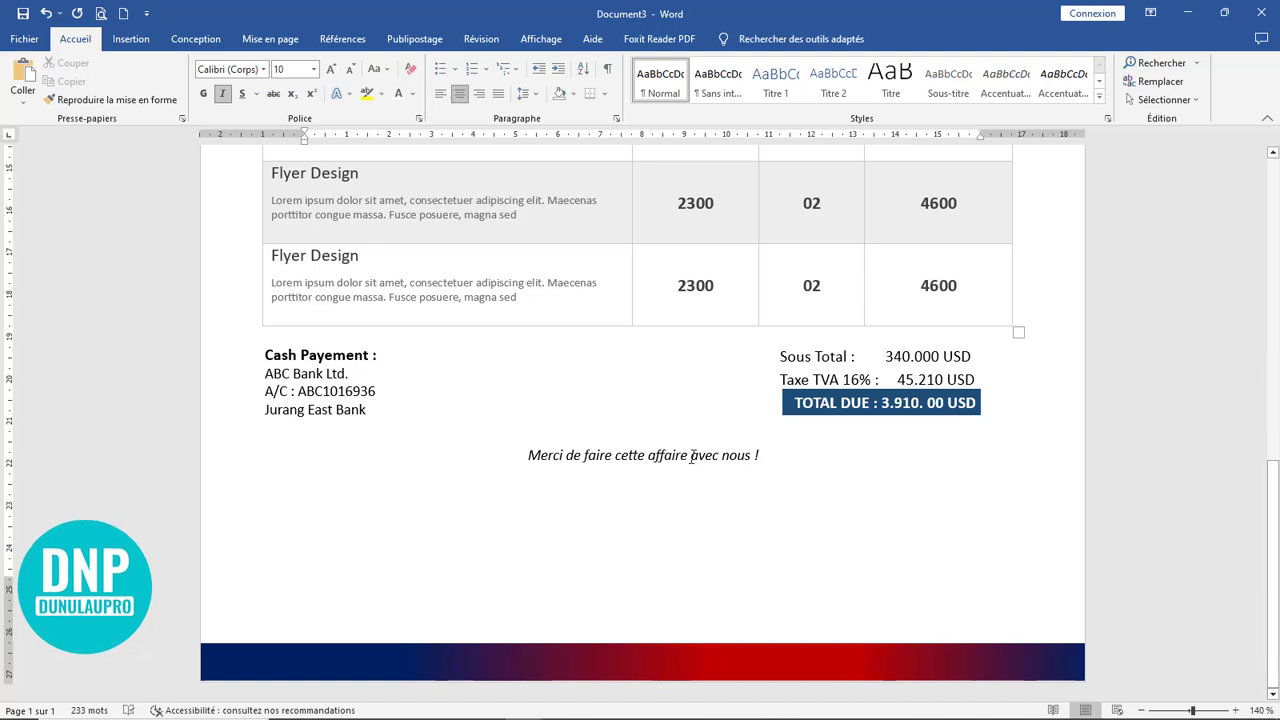
left_click_drag(766, 456, 526, 457)
left_click(505, 426)
left_click(519, 521)
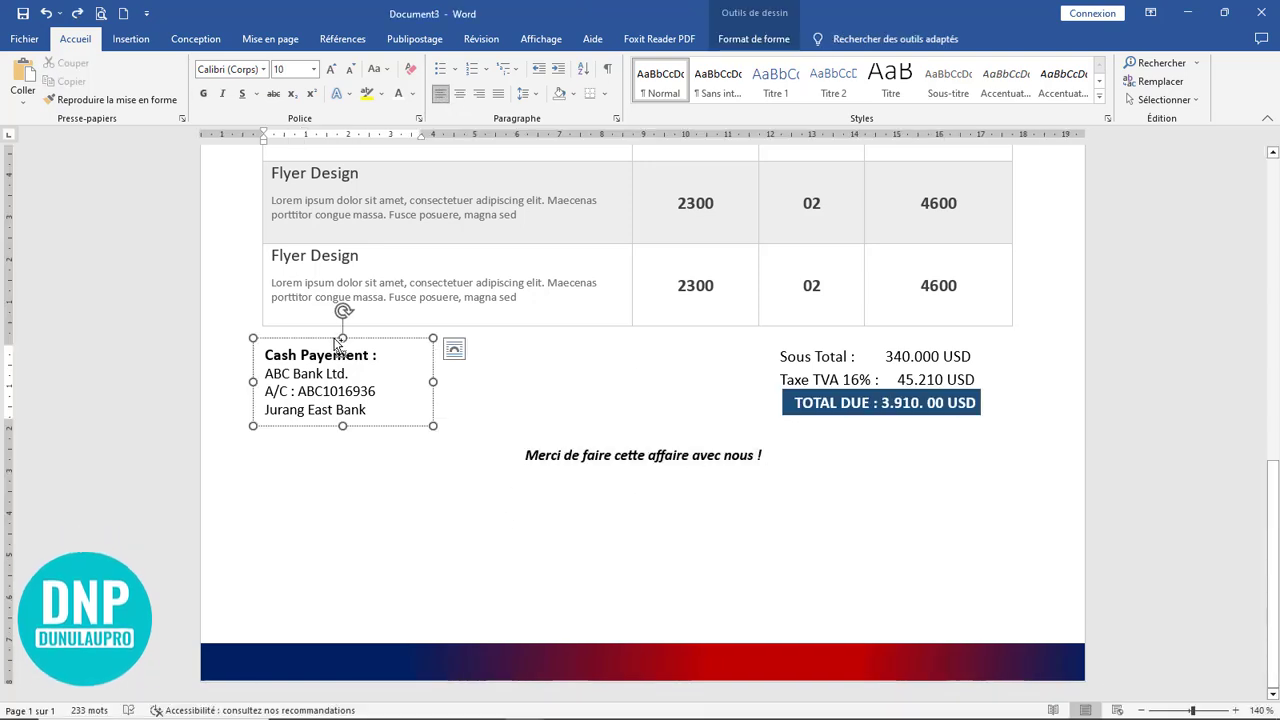
Duplicate the payment details box below the thank-you line and replace its text with a "Téléphone" heading and two phone numbers
left_click_drag(340, 377, 343, 475)
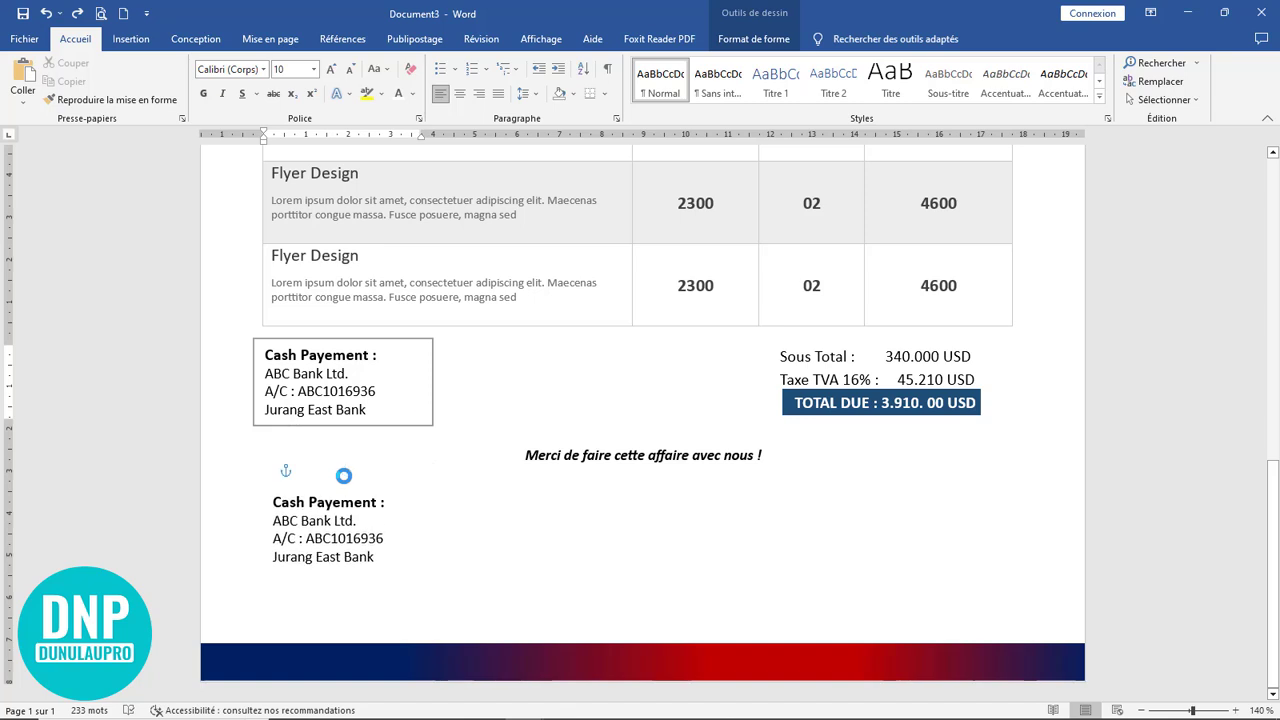
left_click_drag(410, 559, 240, 503)
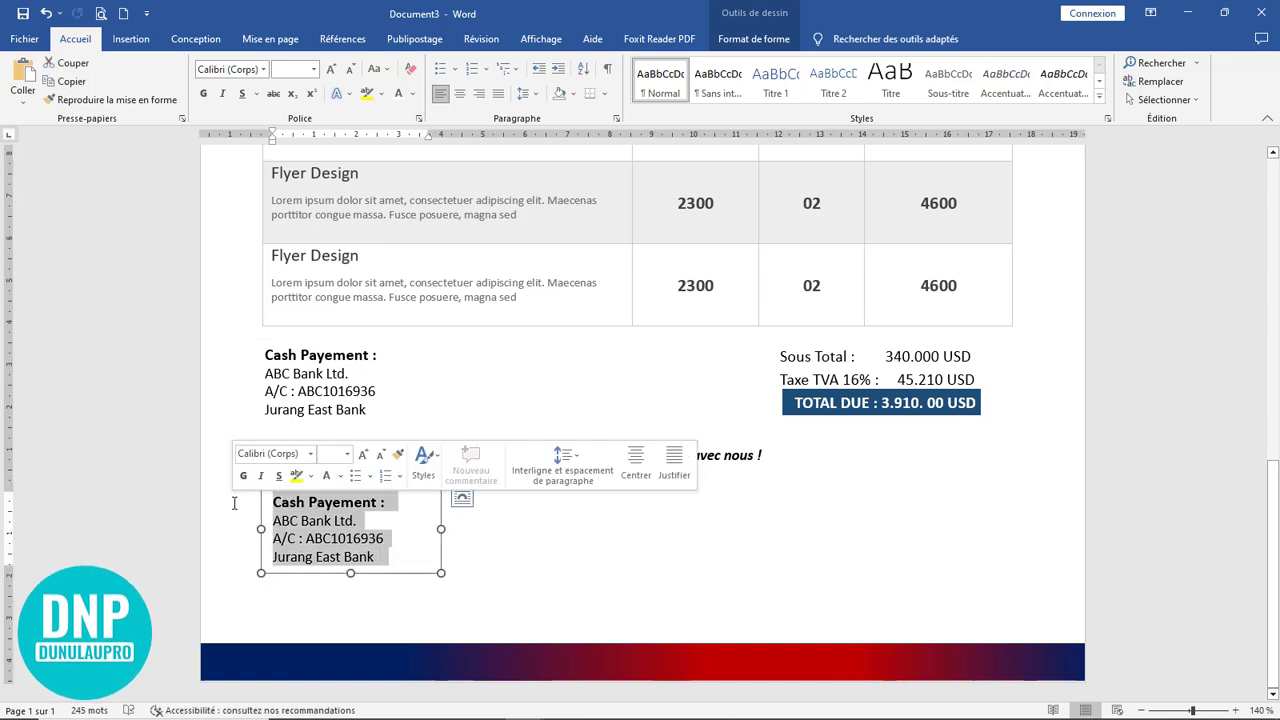
key("ctrl+v")
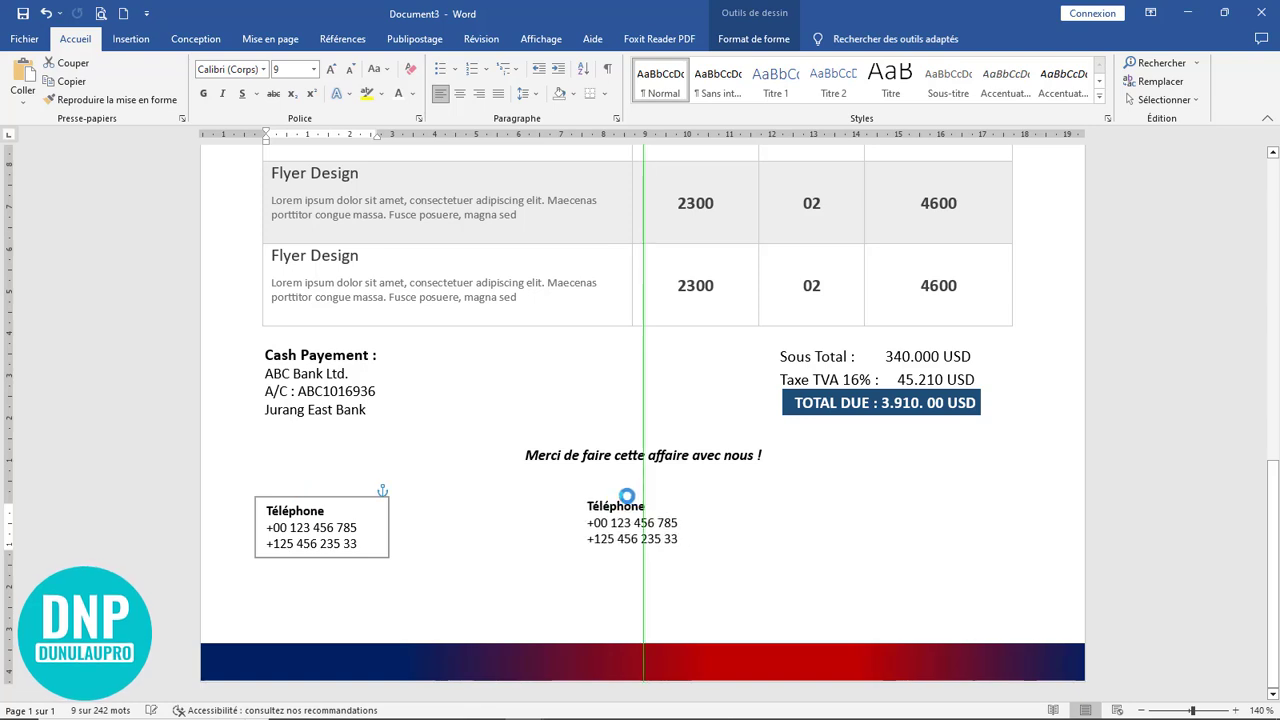
Duplicate the Téléphone box twice across the same row, once near the page centre and once under the totals
left_click_drag(688, 496, 956, 496)
left_click(911, 503)
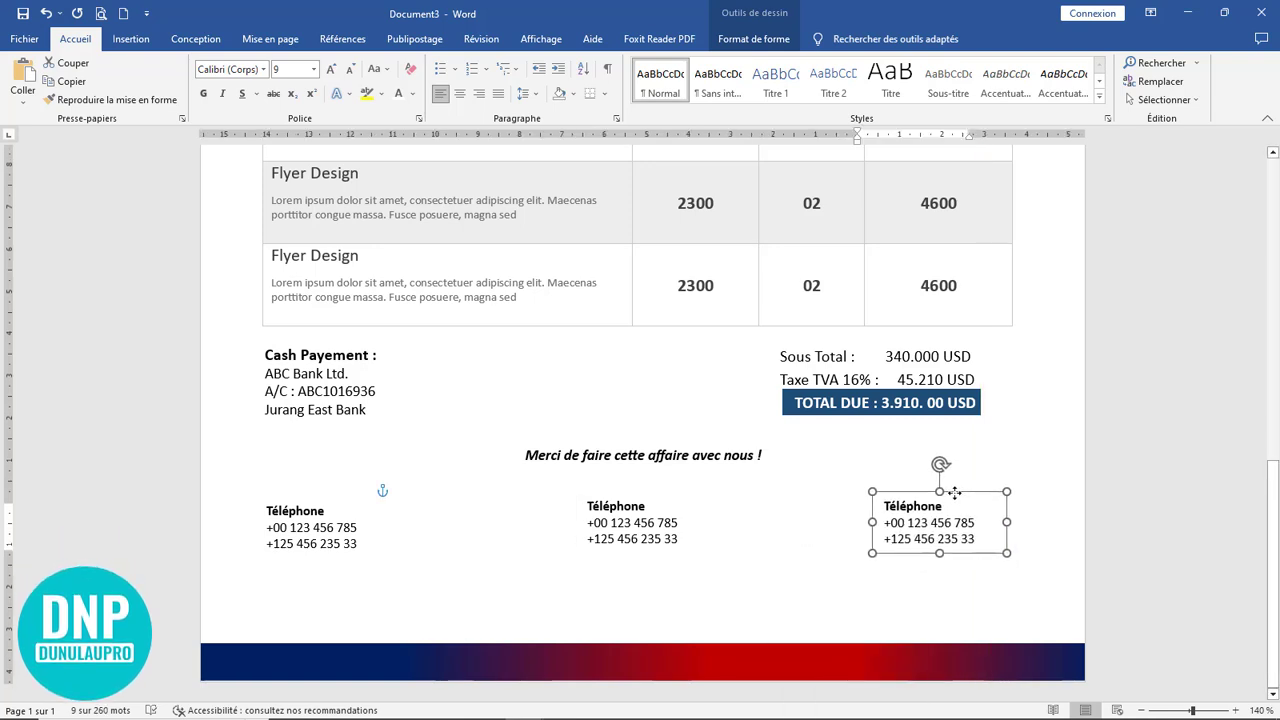
left_click(894, 580)
left_click(638, 539)
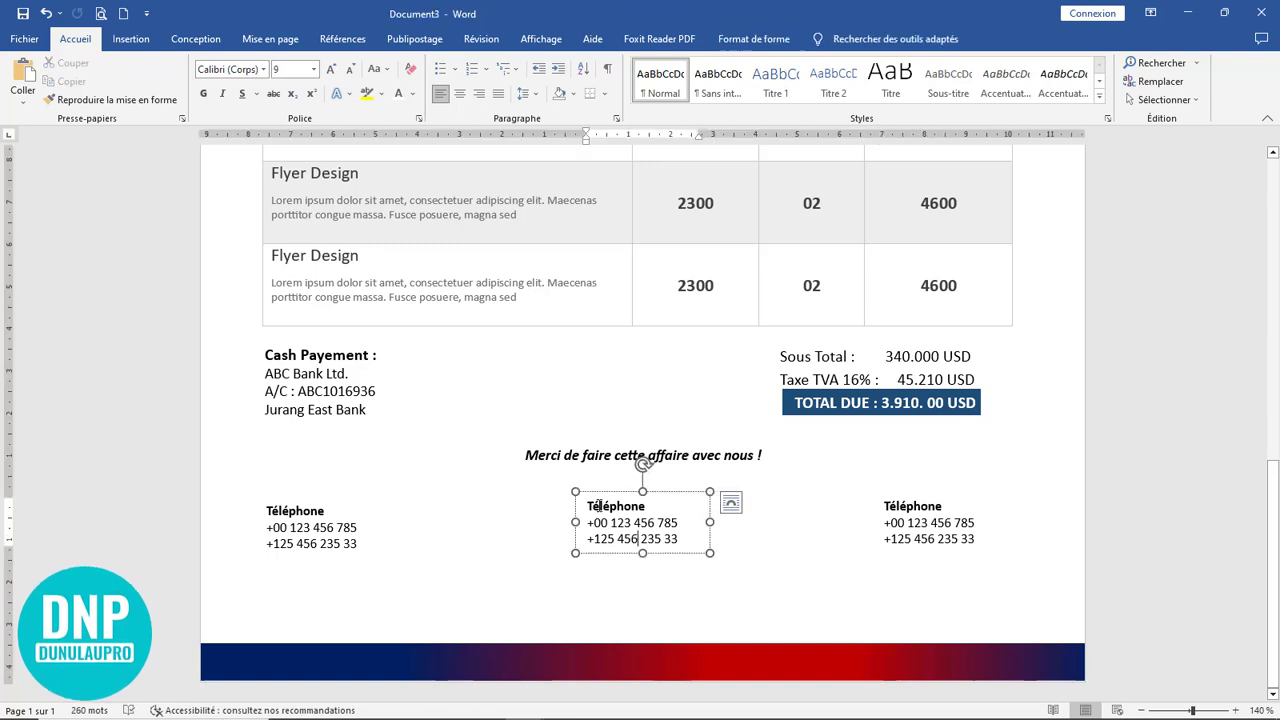
left_click(364, 522)
left_click(652, 509)
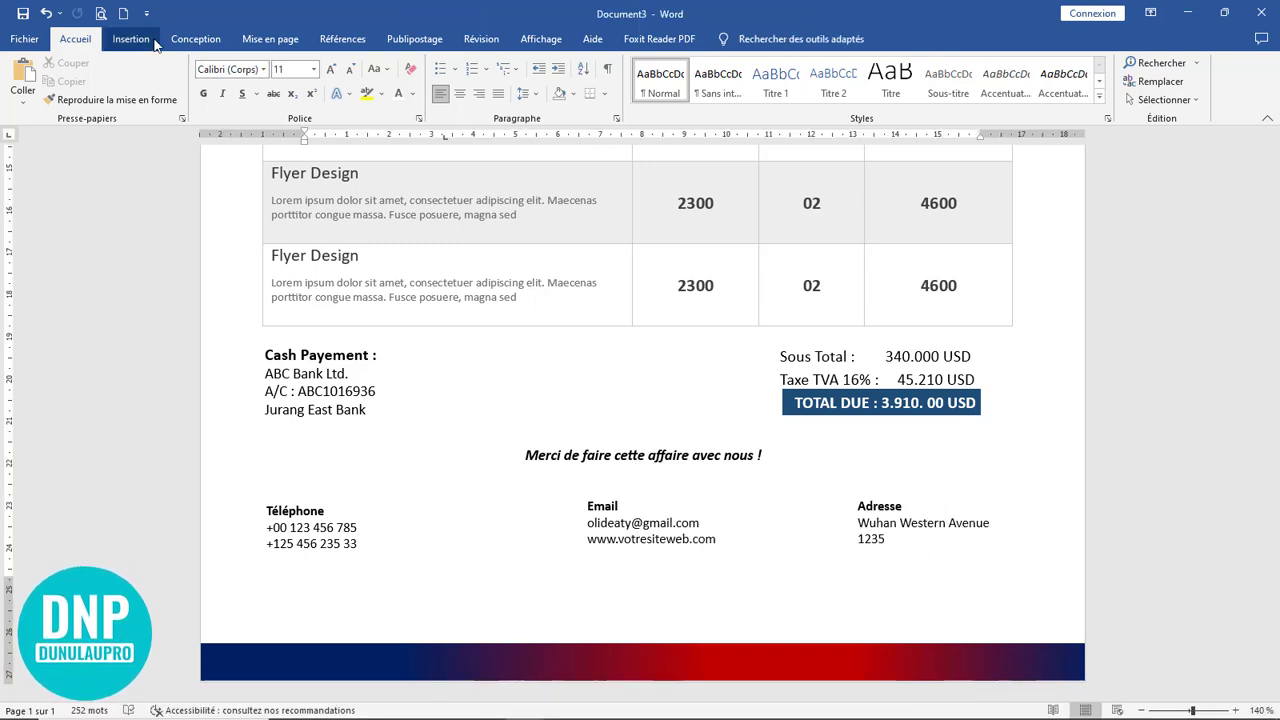
Draw a vertical divider line about 0.95 cm tall between the Téléphone and Email blocks and give it a dashed black outline
left_click(131, 39)
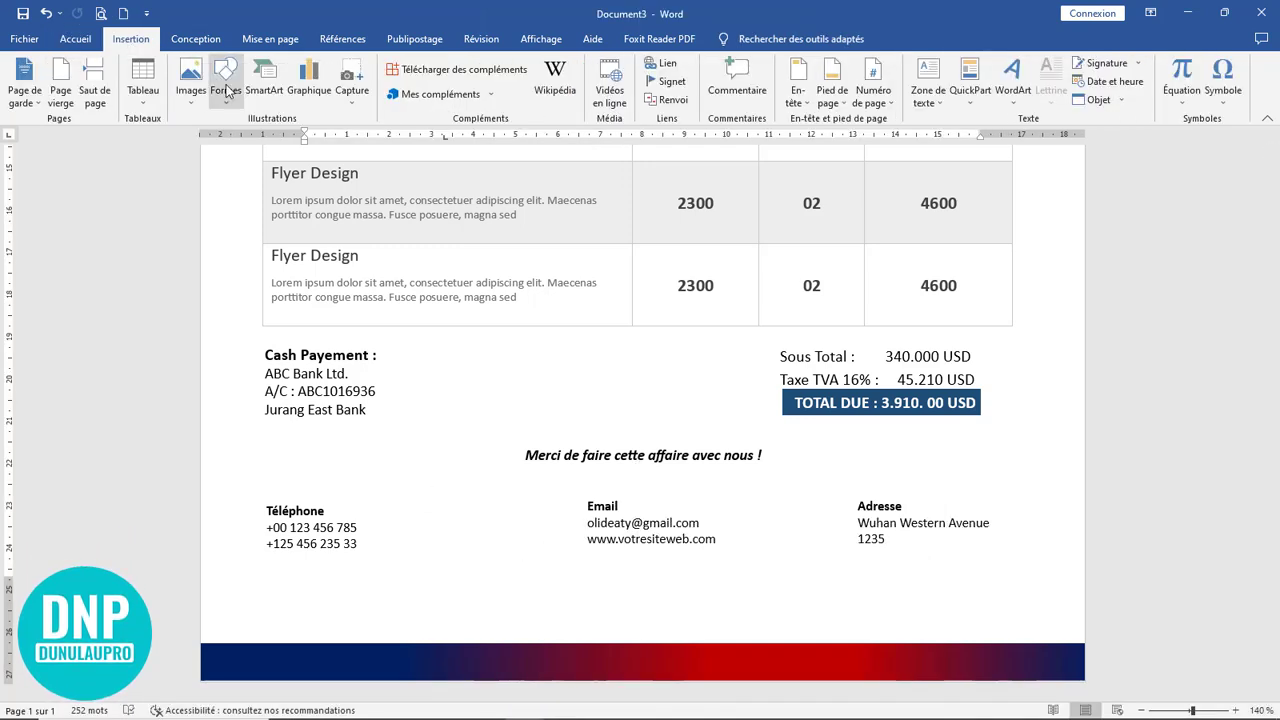
left_click(226, 85)
left_click(232, 138)
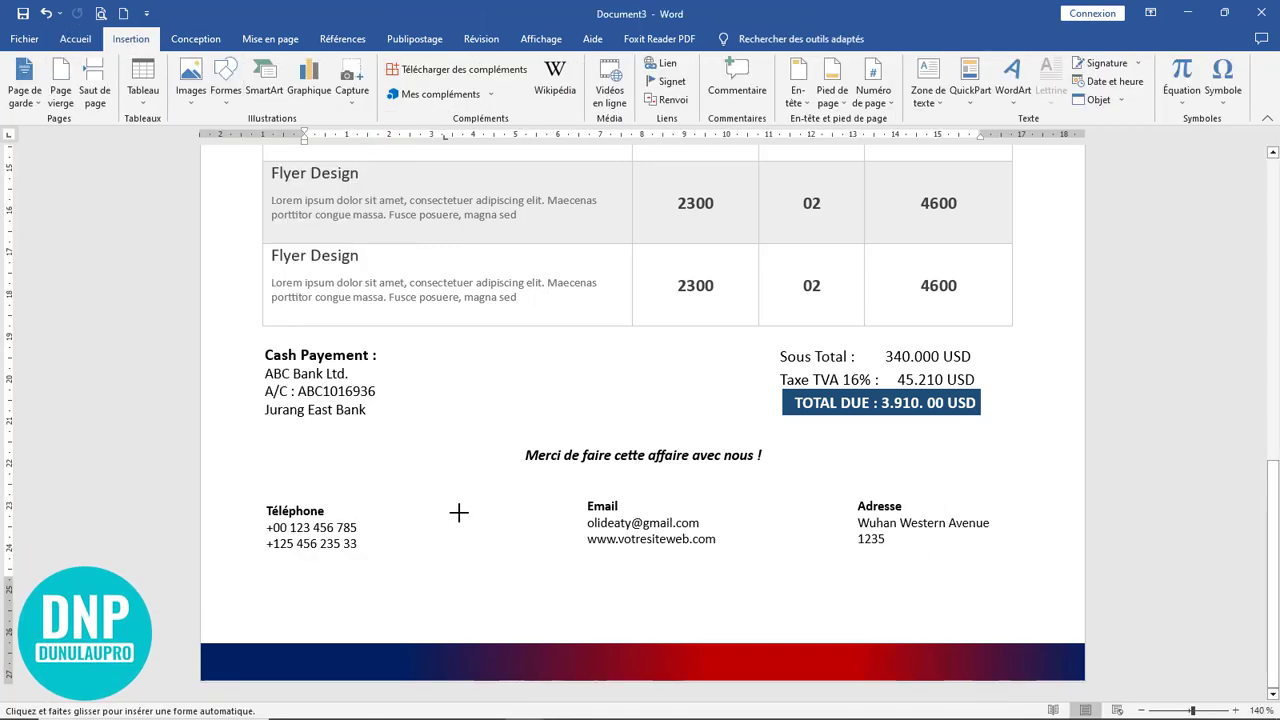
left_click_drag(457, 510, 455, 548)
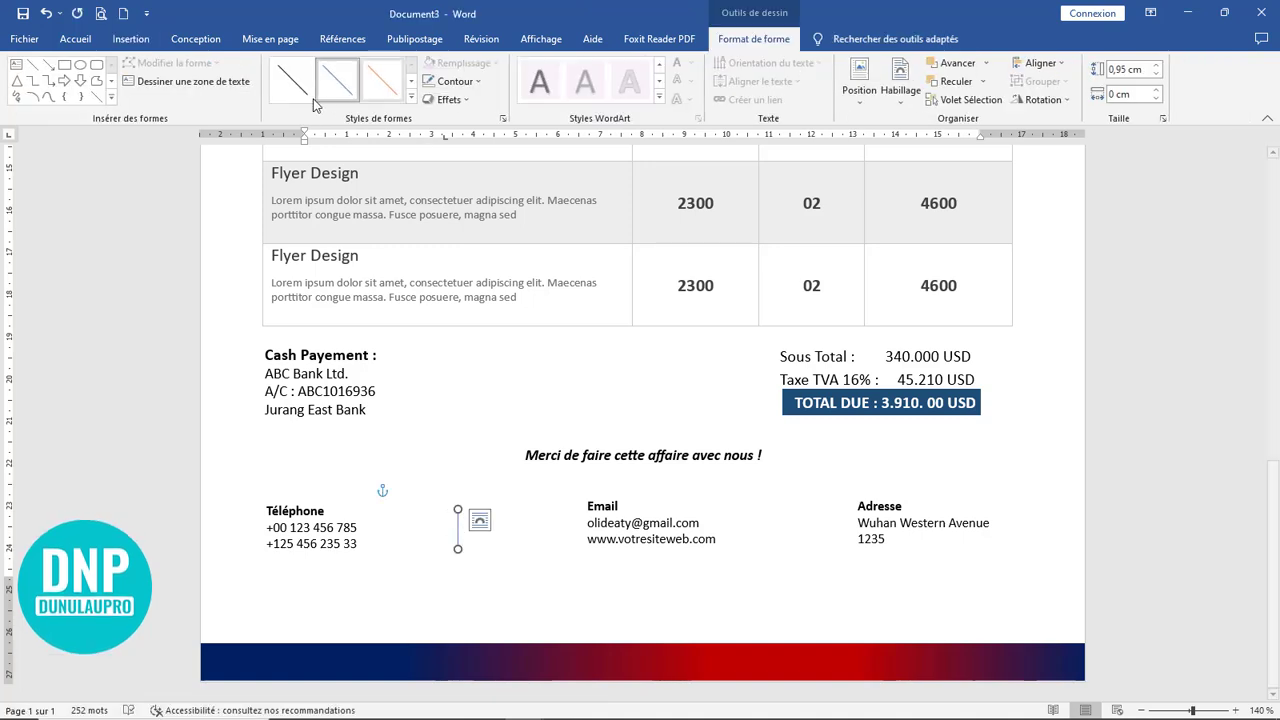
left_click(460, 82)
mouse_move(490, 280)
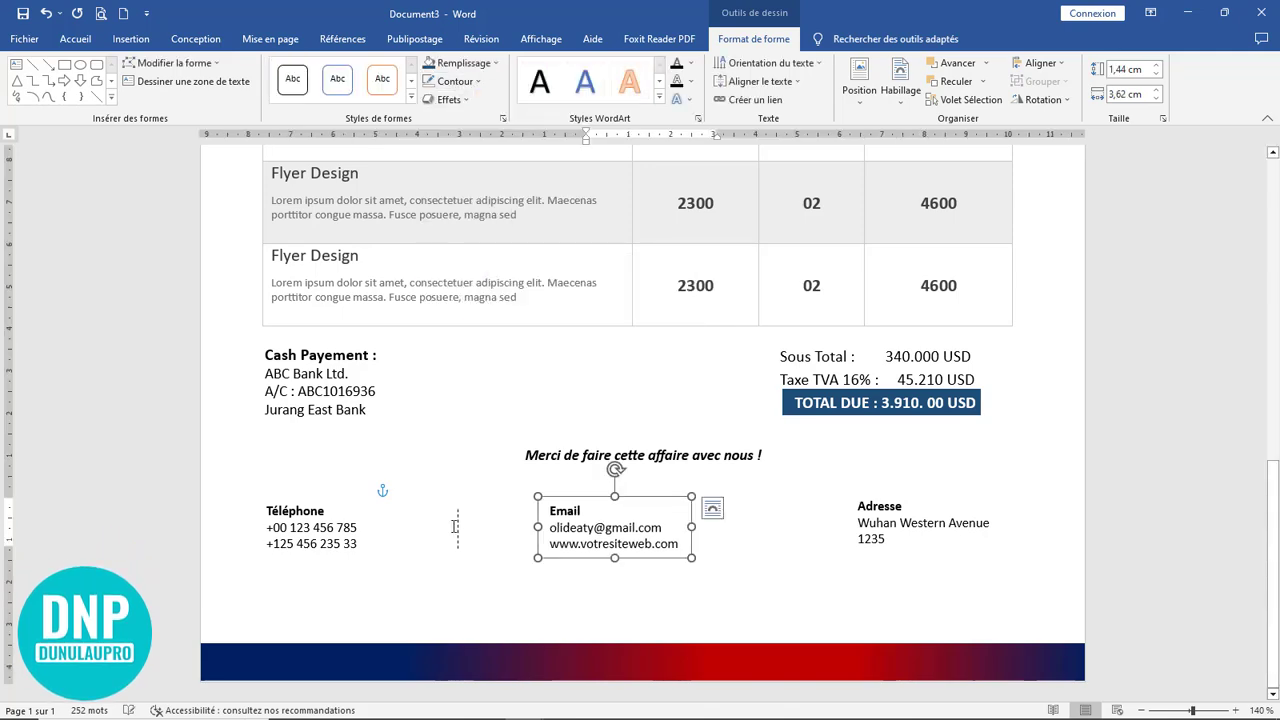
Duplicate the dashed divider line and place the copy between the Email and Adresse blocks
scroll(455, 527, "up", 7)
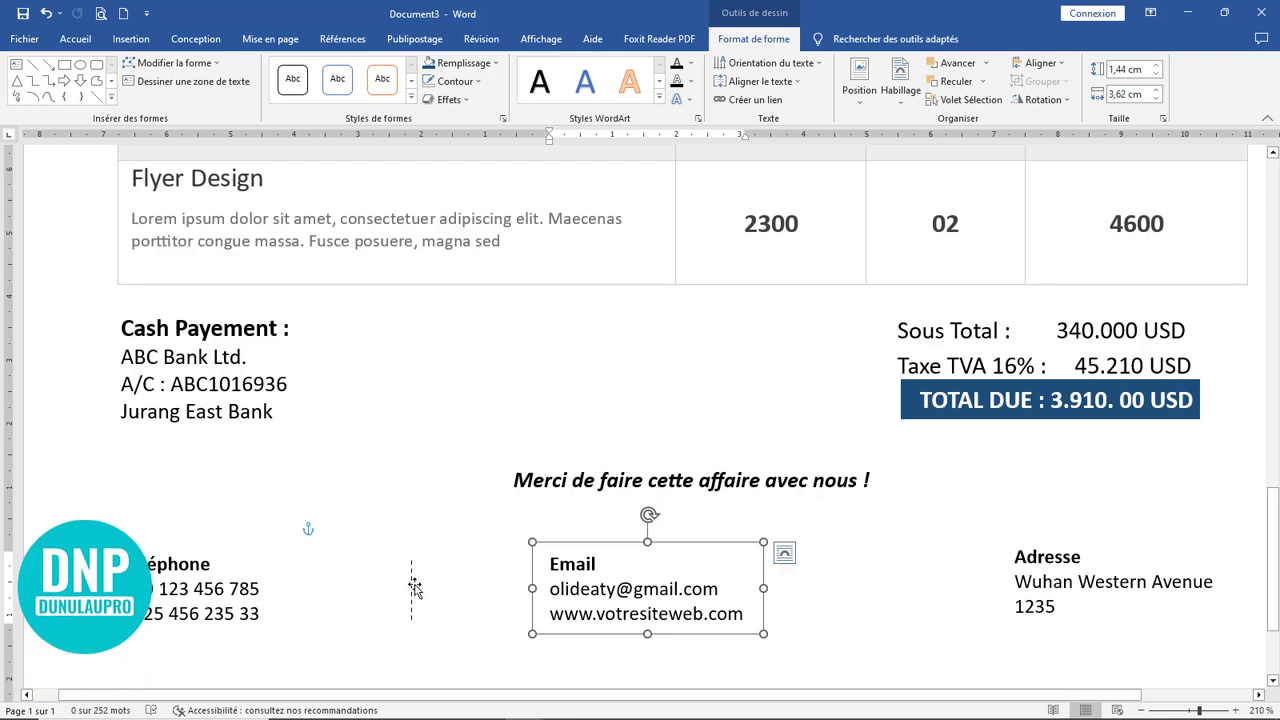
left_click(411, 582)
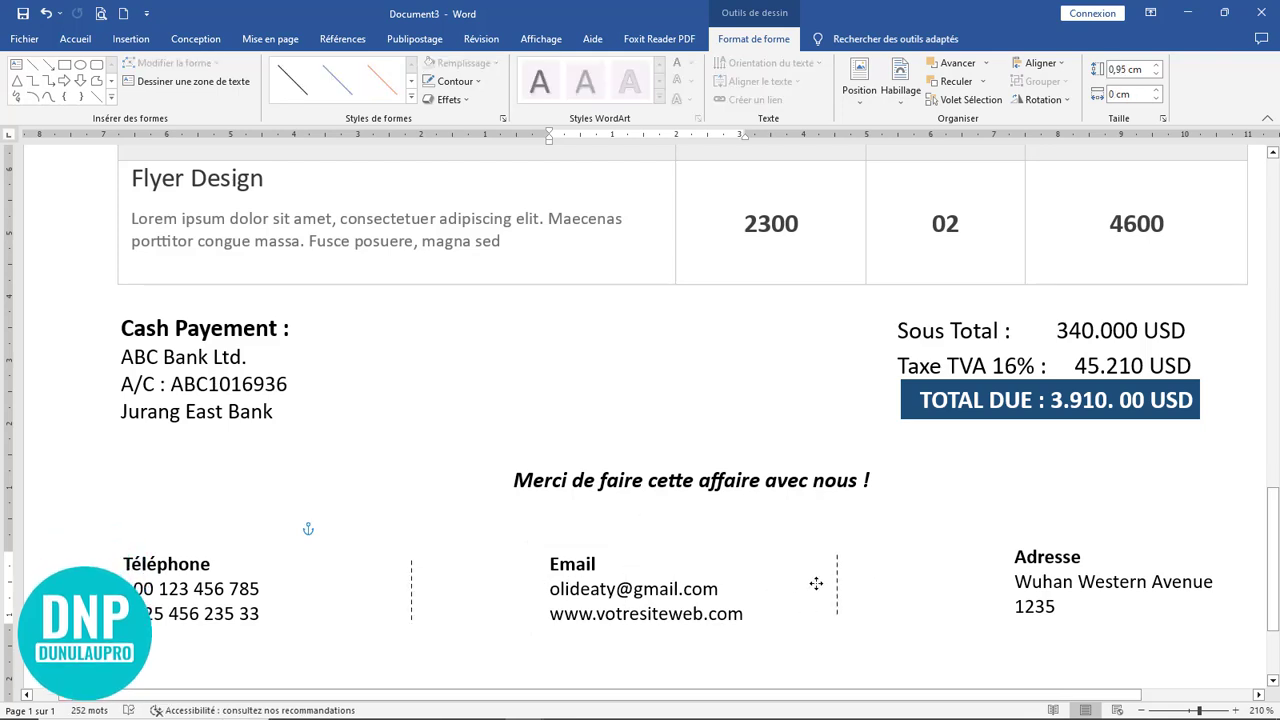
left_click_drag(816, 583, 820, 590)
Move the Adresse box closer to the second divider and level with the other contact blocks
left_click(1081, 581)
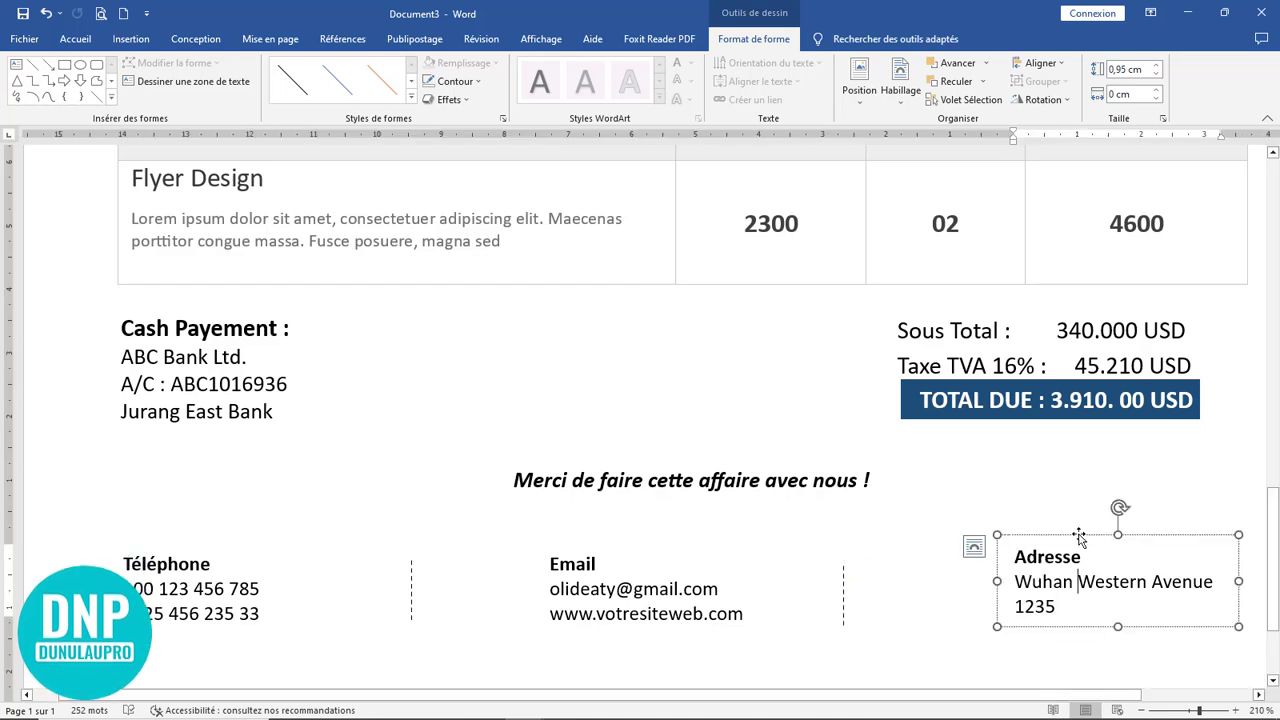
left_click_drag(1054, 536, 1042, 543)
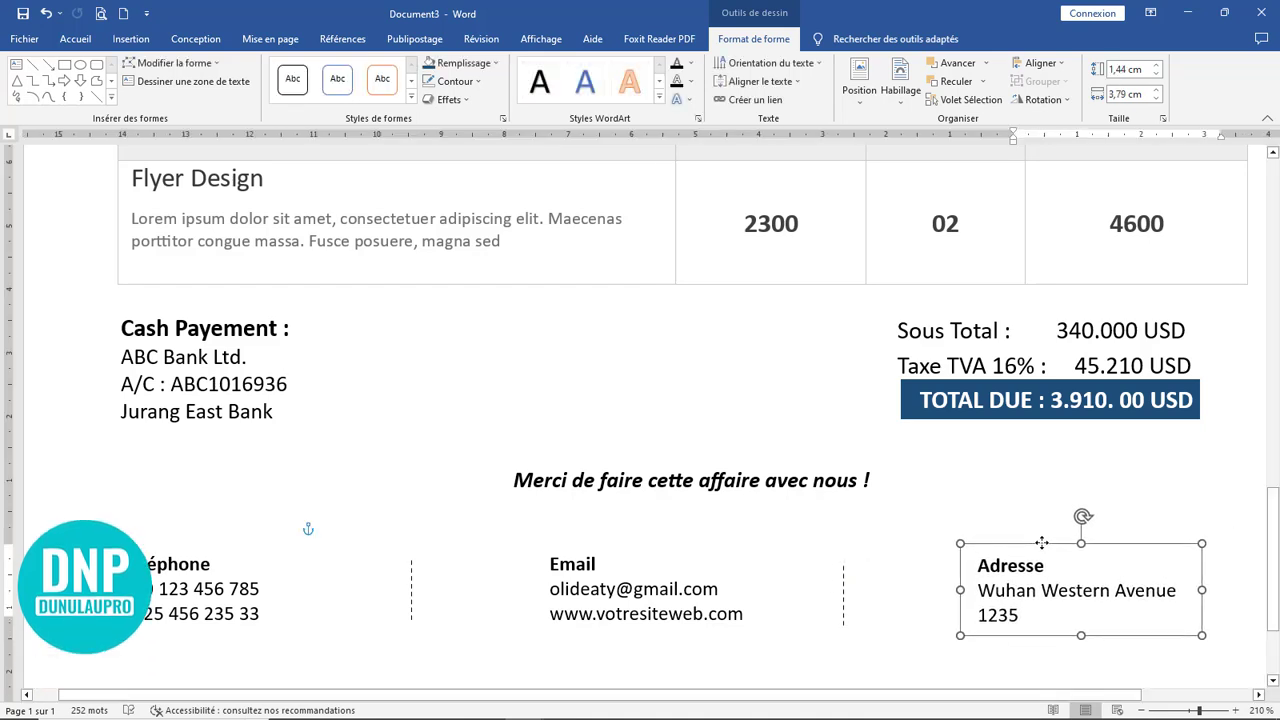
left_click(523, 524)
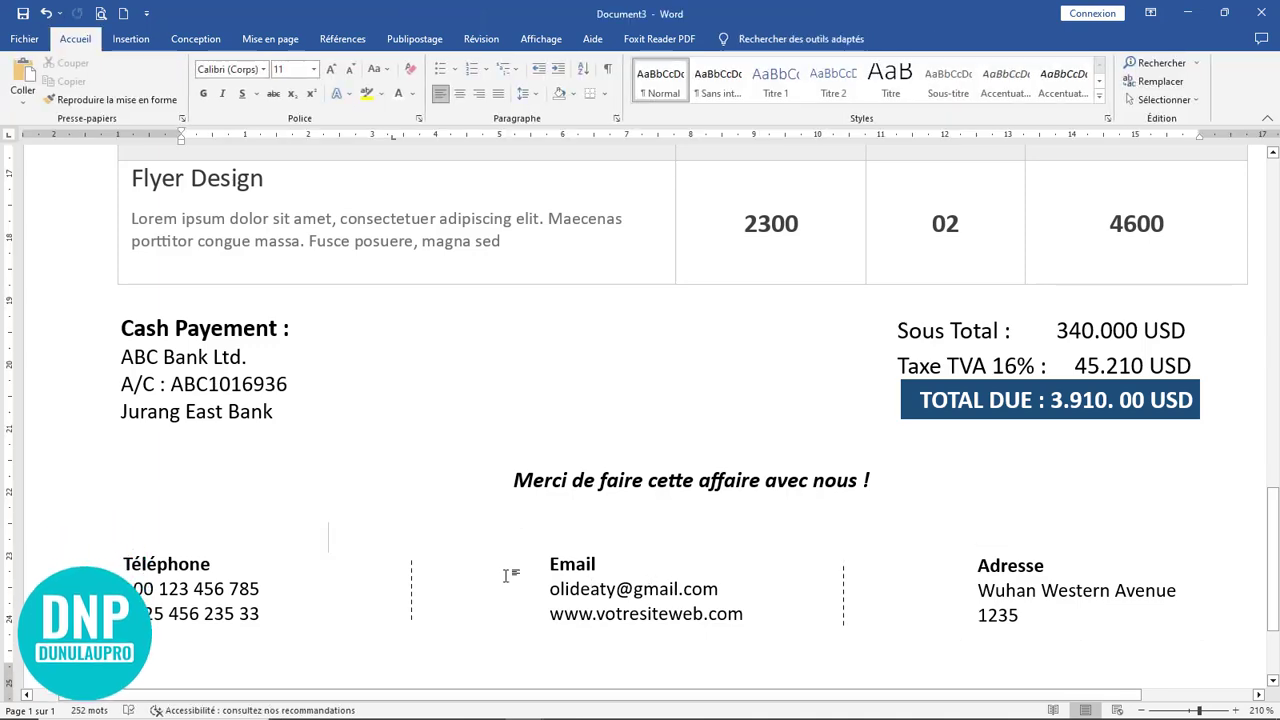
scroll(813, 566, "down", 10)
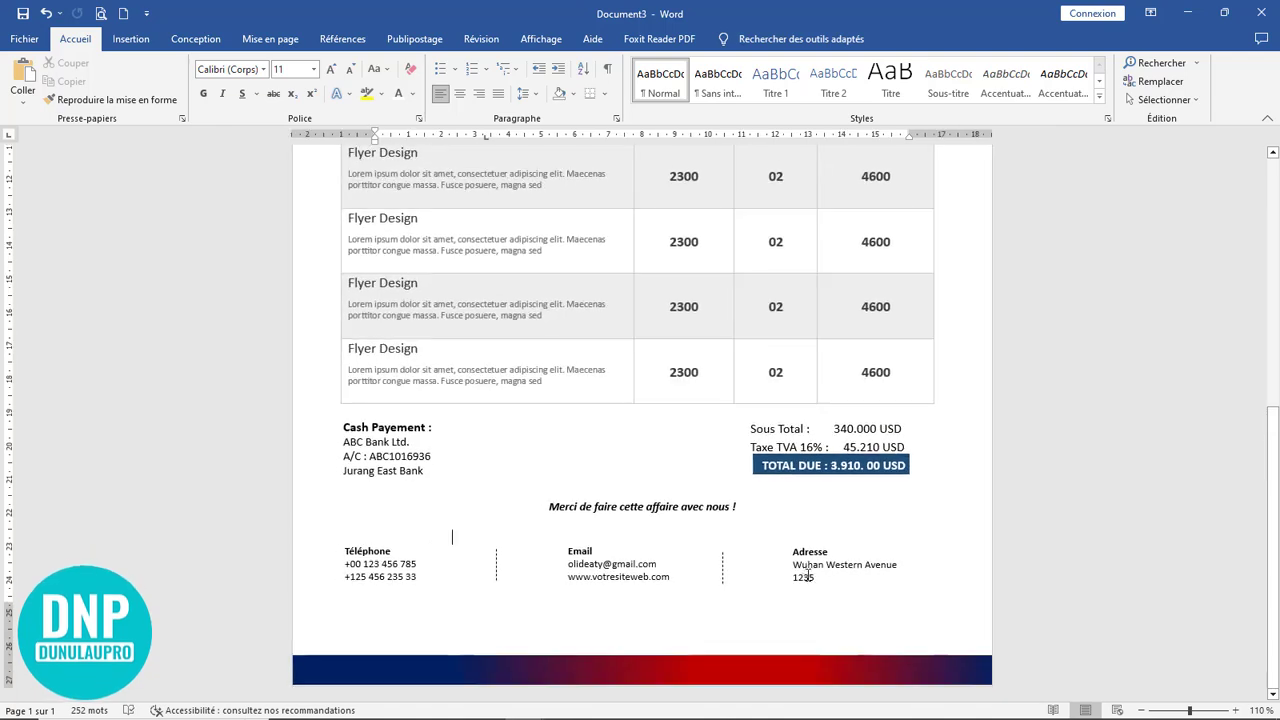
Extend the footer's gradient band upward so the footer shape is about 1.96 cm high
left_click(645, 650)
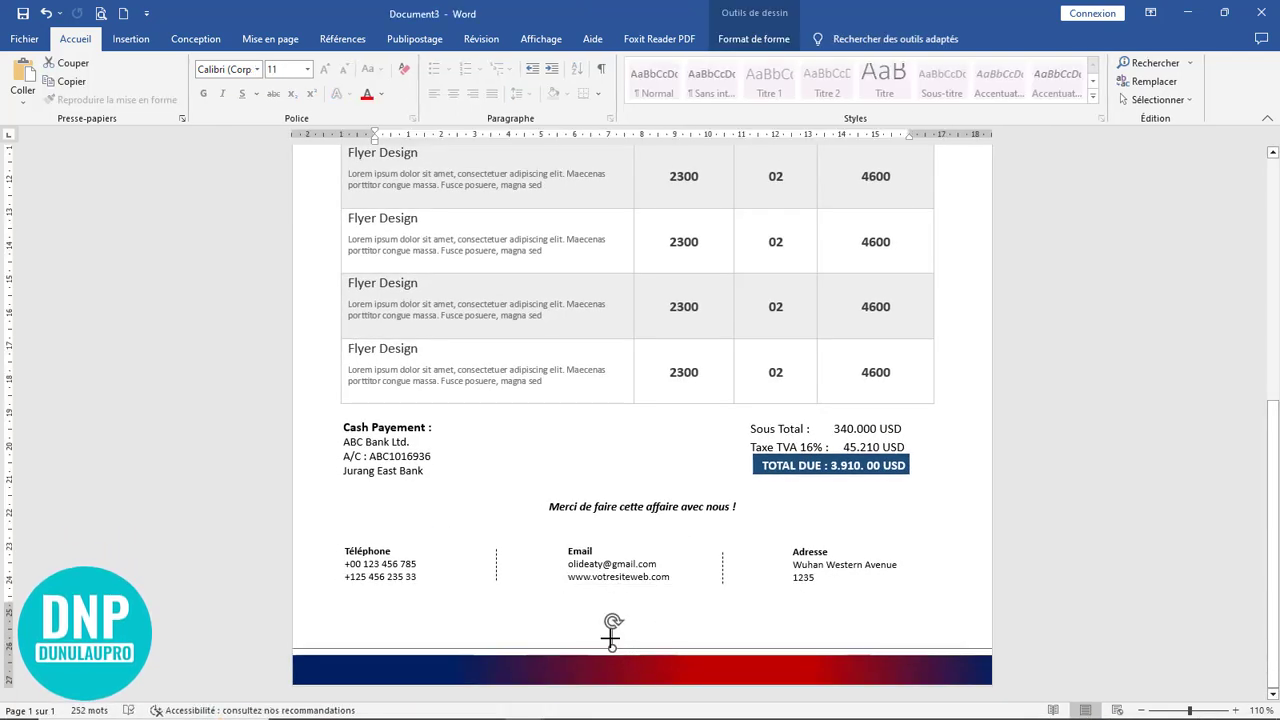
left_click_drag(611, 640, 611, 618)
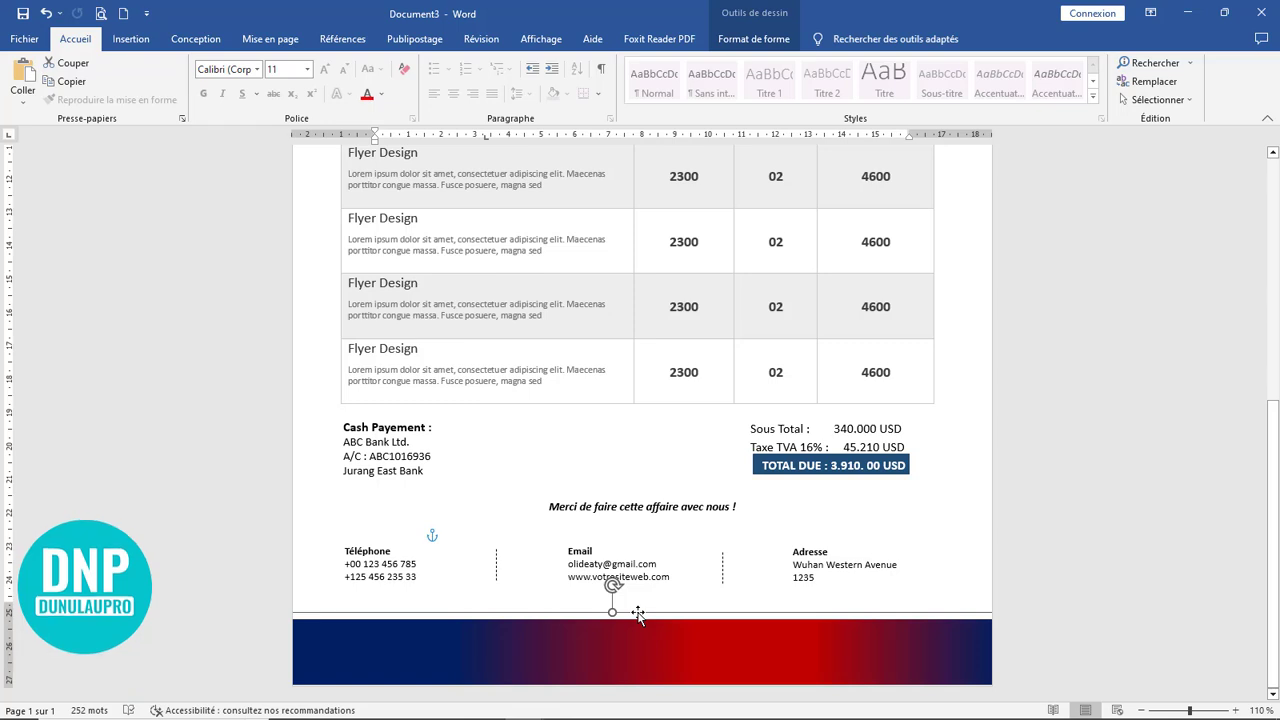
double_click(638, 615)
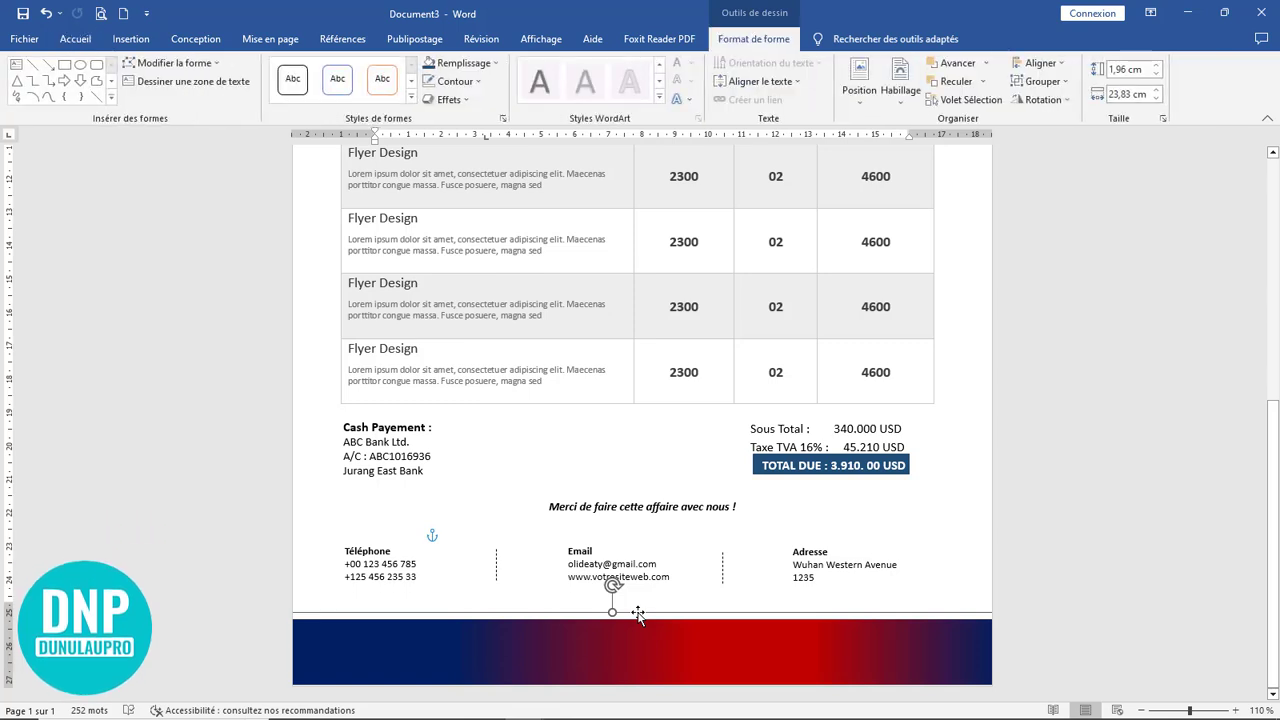
left_click(172, 63)
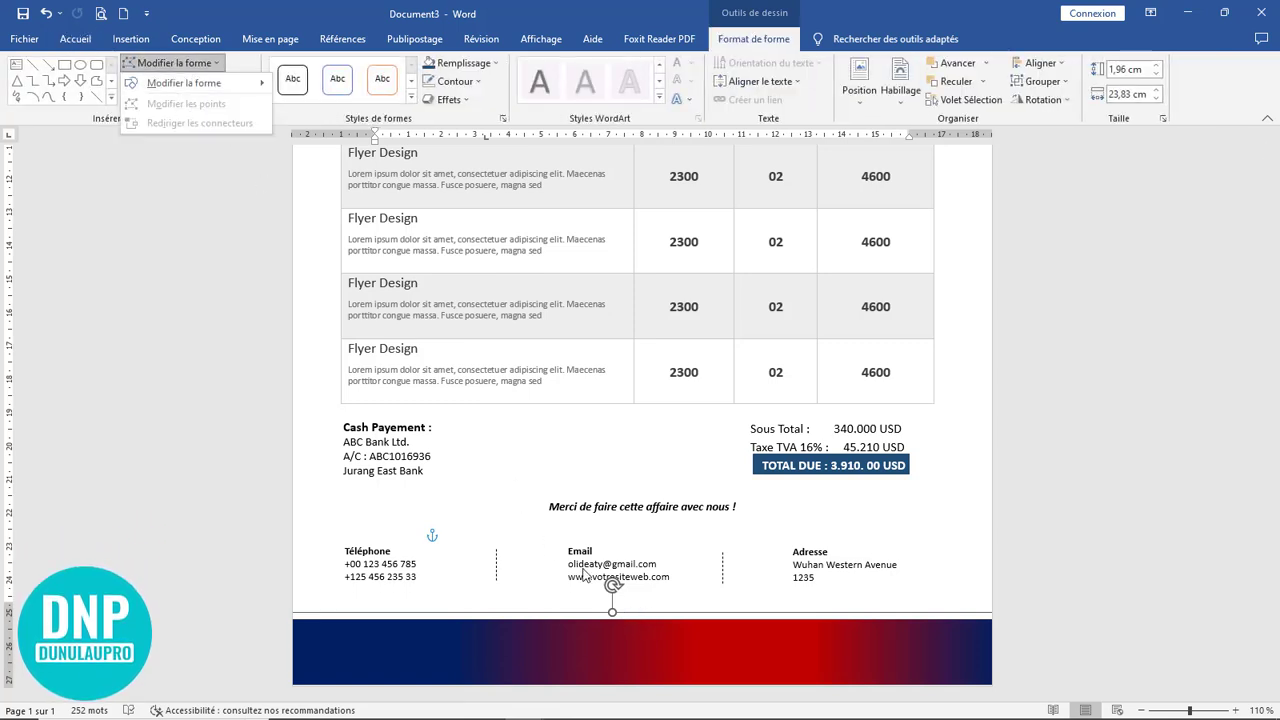
left_click(665, 618)
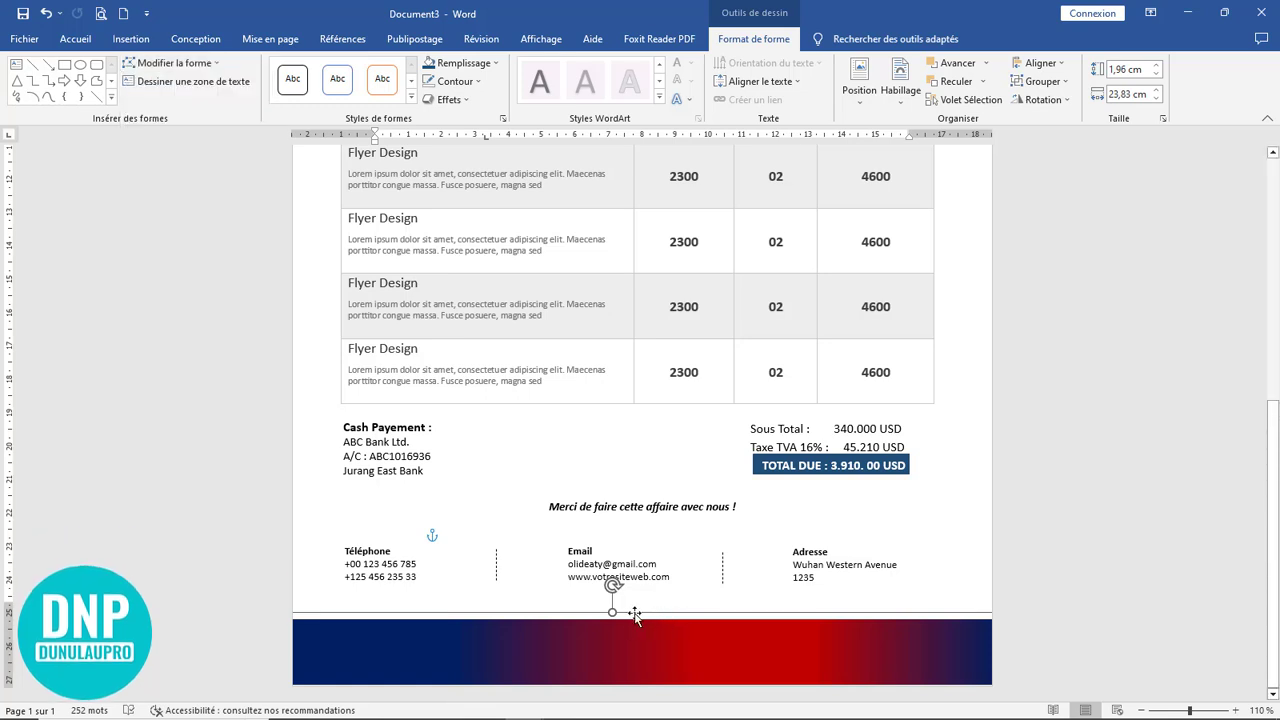
left_click(776, 568)
left_click(637, 564)
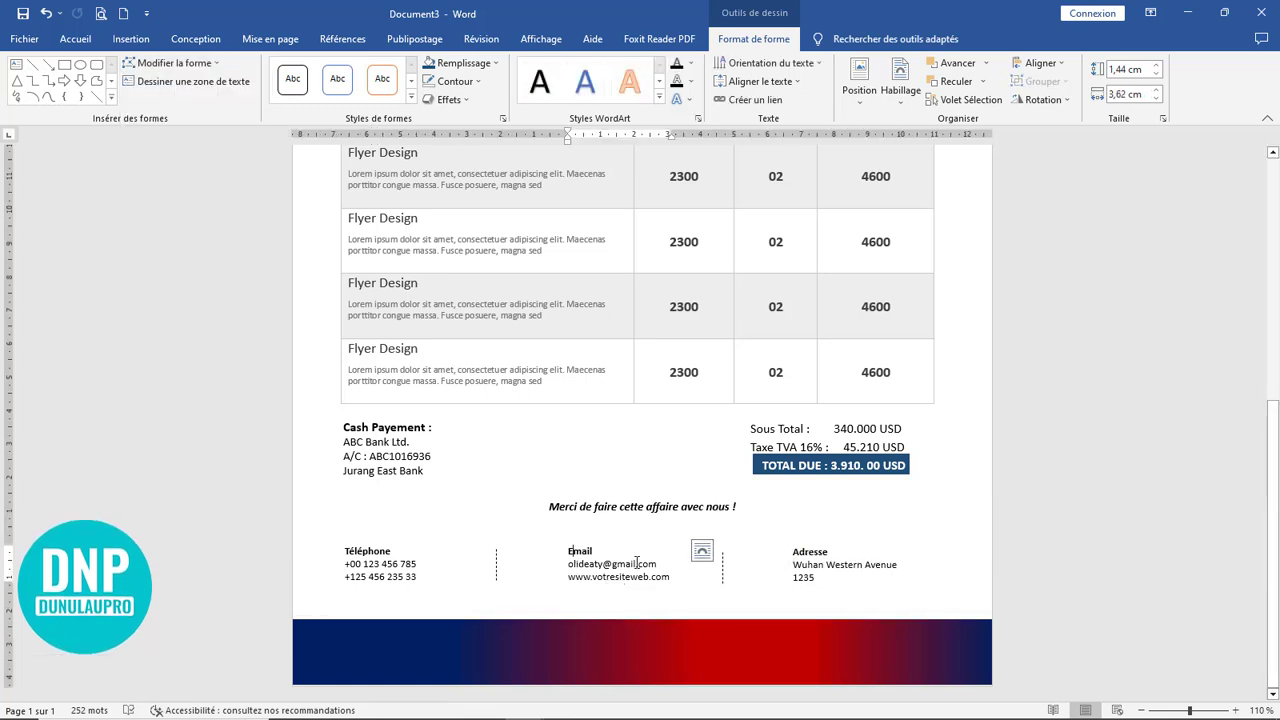
Adjust the blank lines around the thank-you line so it sits lower while the contact blocks and footer stay on page one
left_click(663, 485)
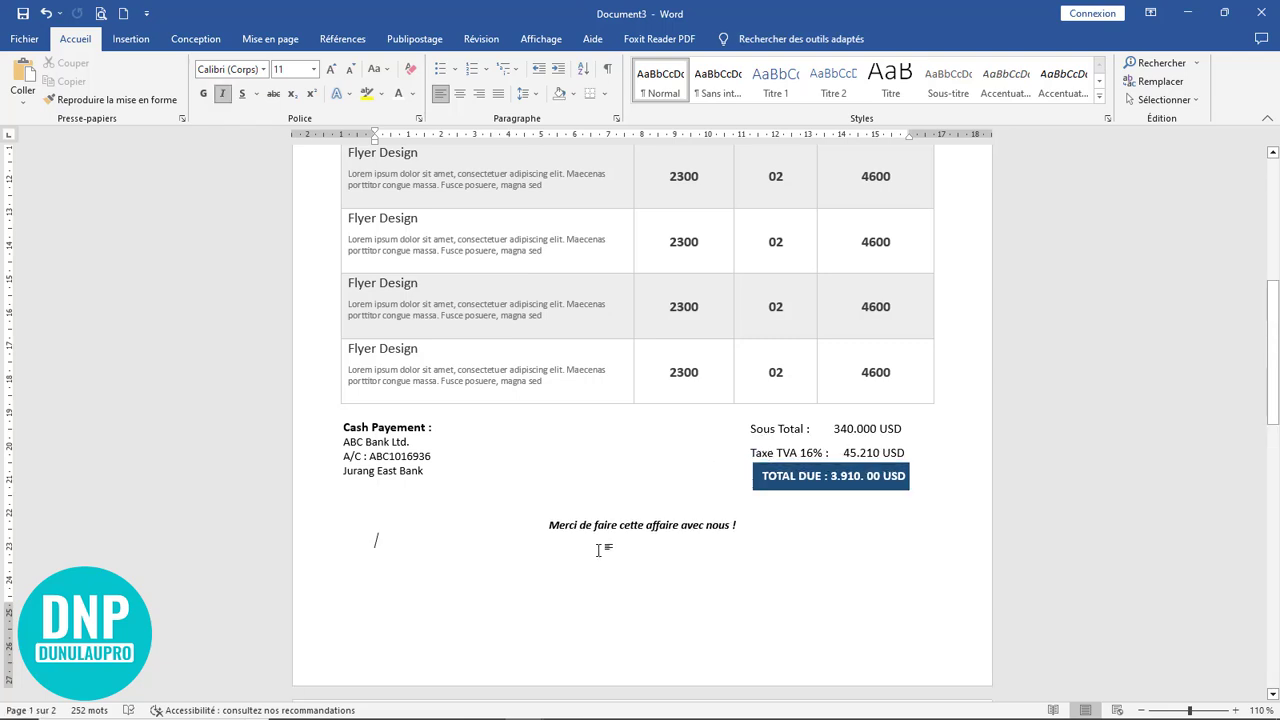
key("Delete")
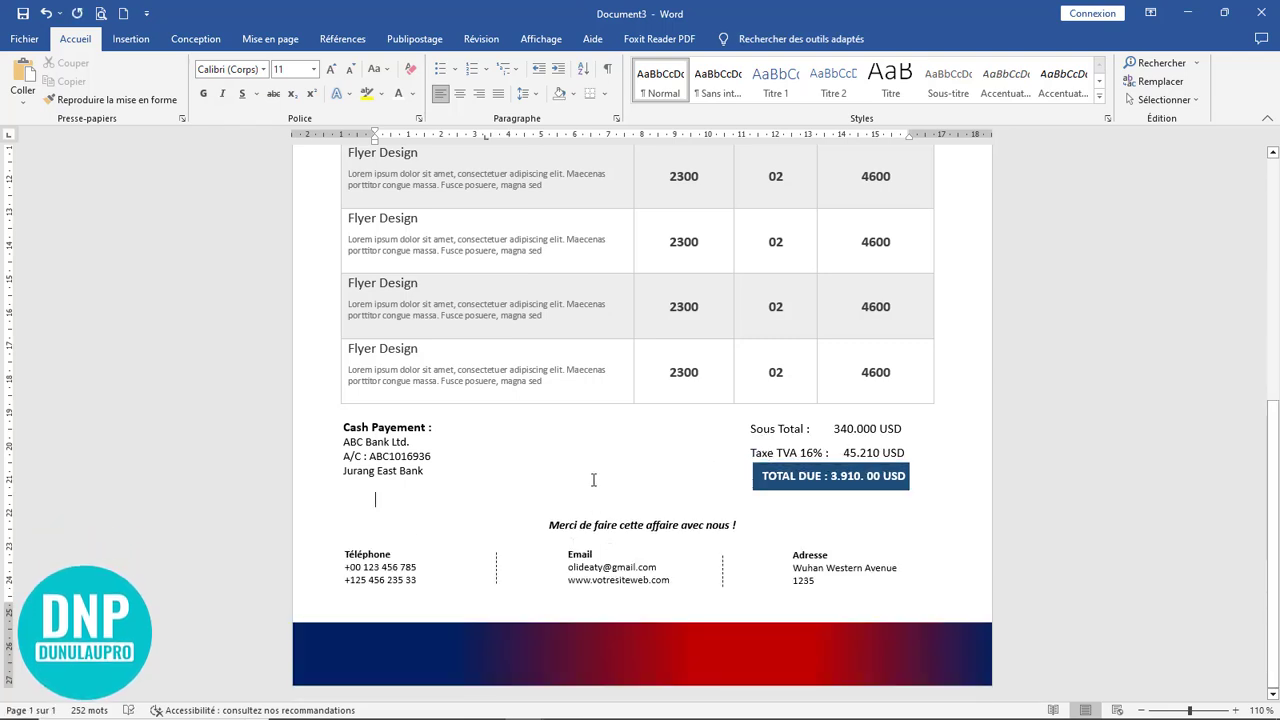
Examine the whole invoice layout from header to footer, viewing it both as a full page and close up
scroll(593, 480, "up", 10)
scroll(593, 480, "down", 5, "ctrl")
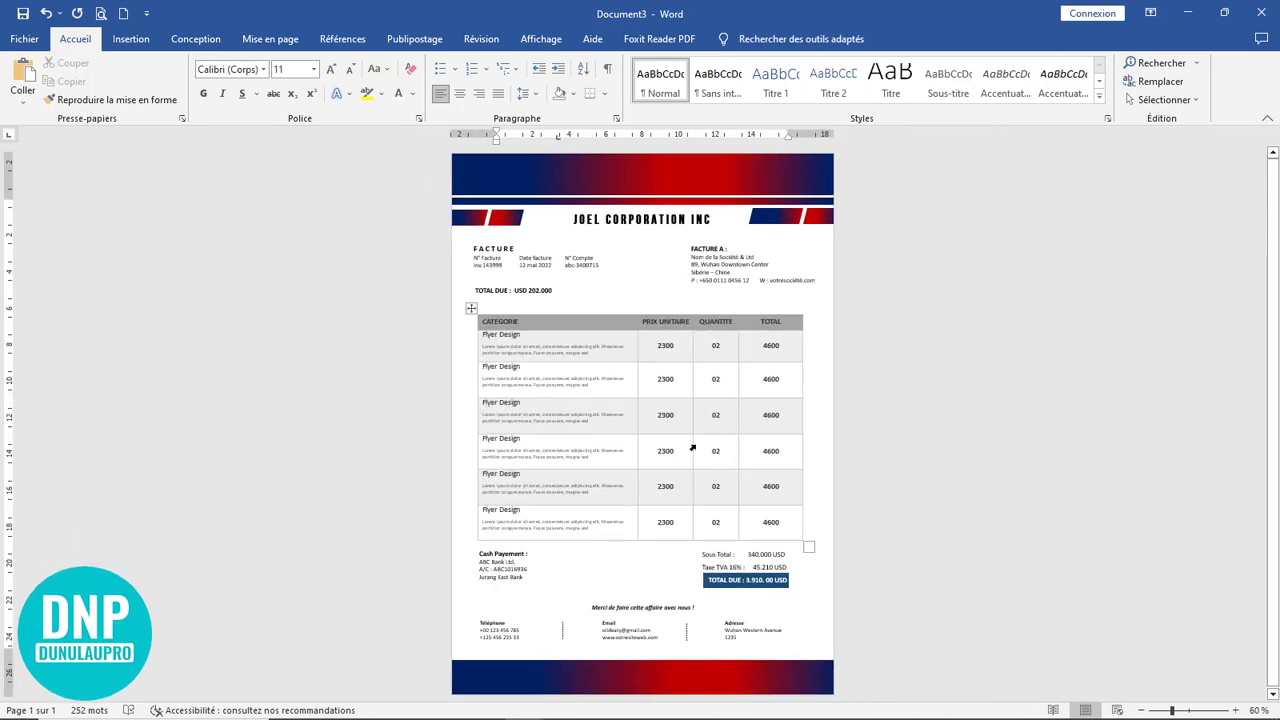
scroll(692, 448, "up", 4, "ctrl")
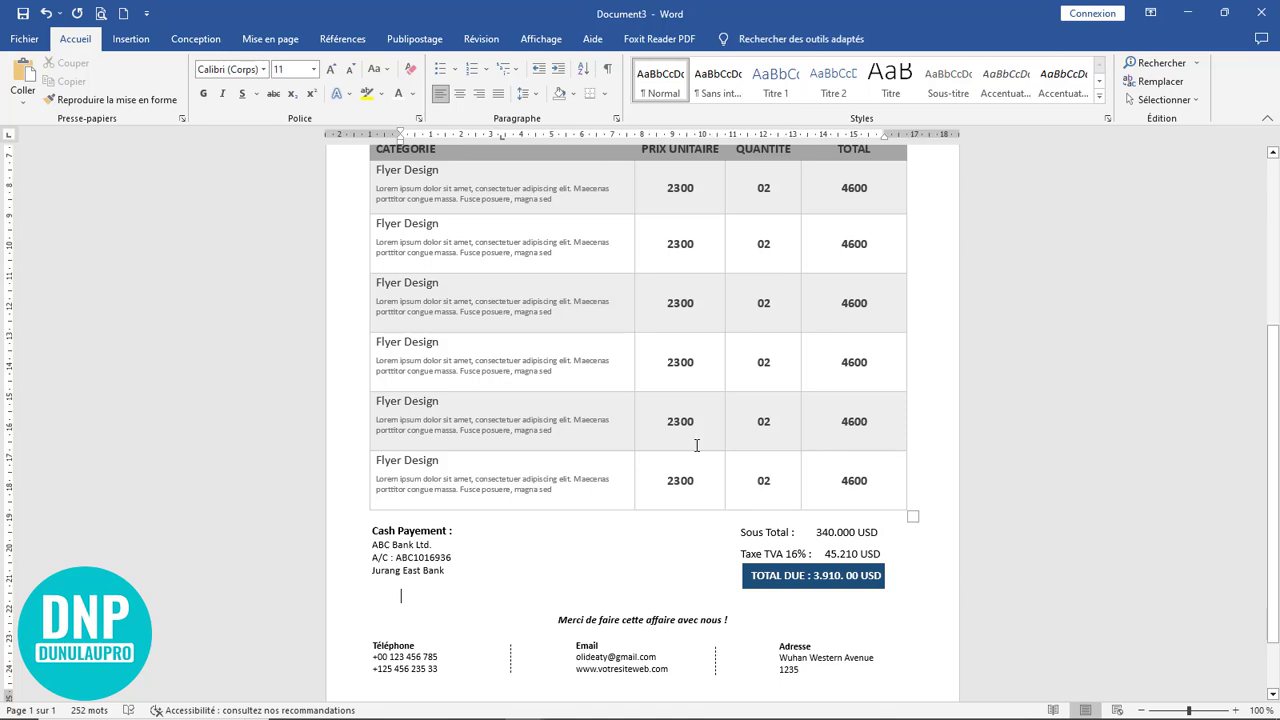
scroll(697, 445, "up", 3)
scroll(646, 443, "down", 4, "ctrl")
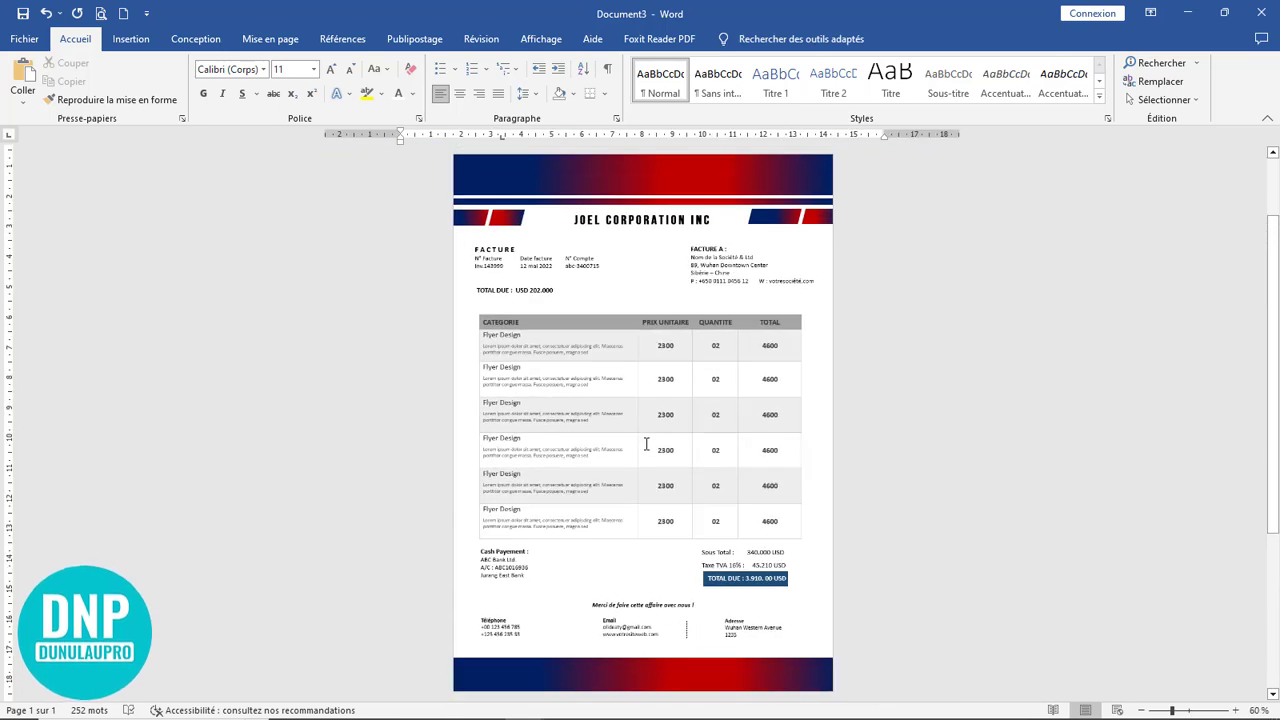
scroll(646, 443, "up", 4, "ctrl")
scroll(646, 443, "up", 5)
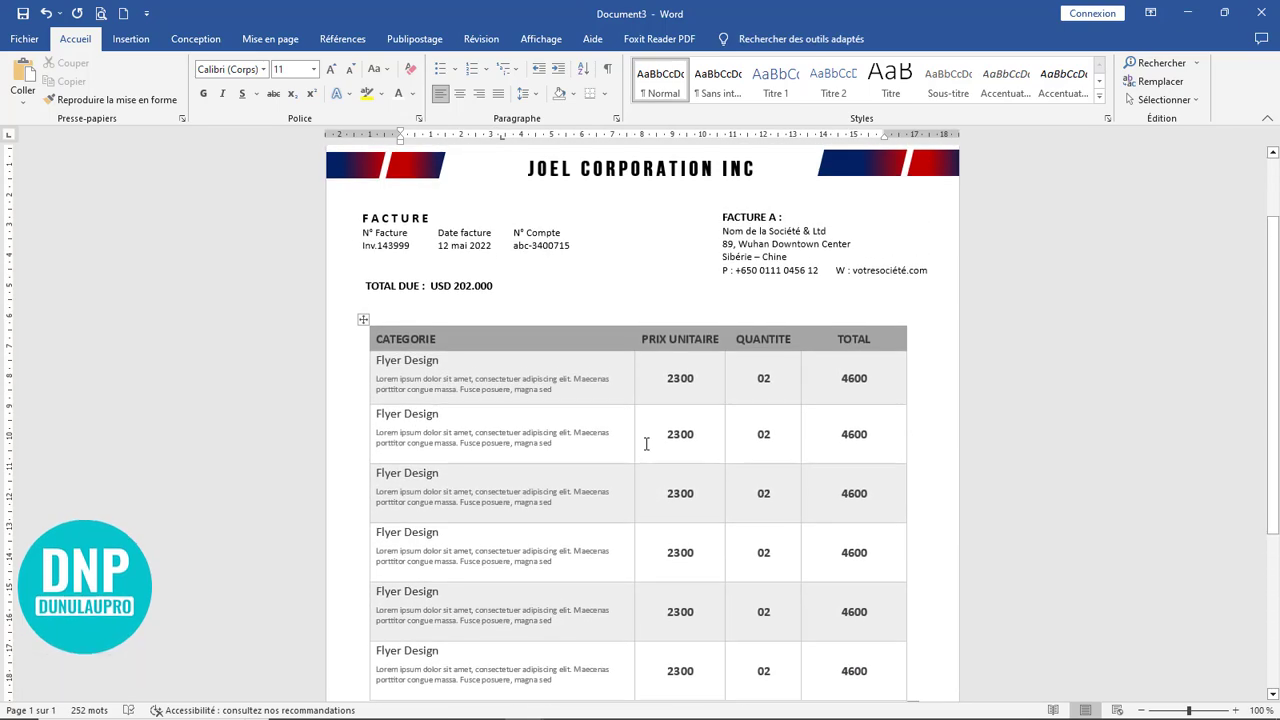
scroll(449, 484, "down", 1)
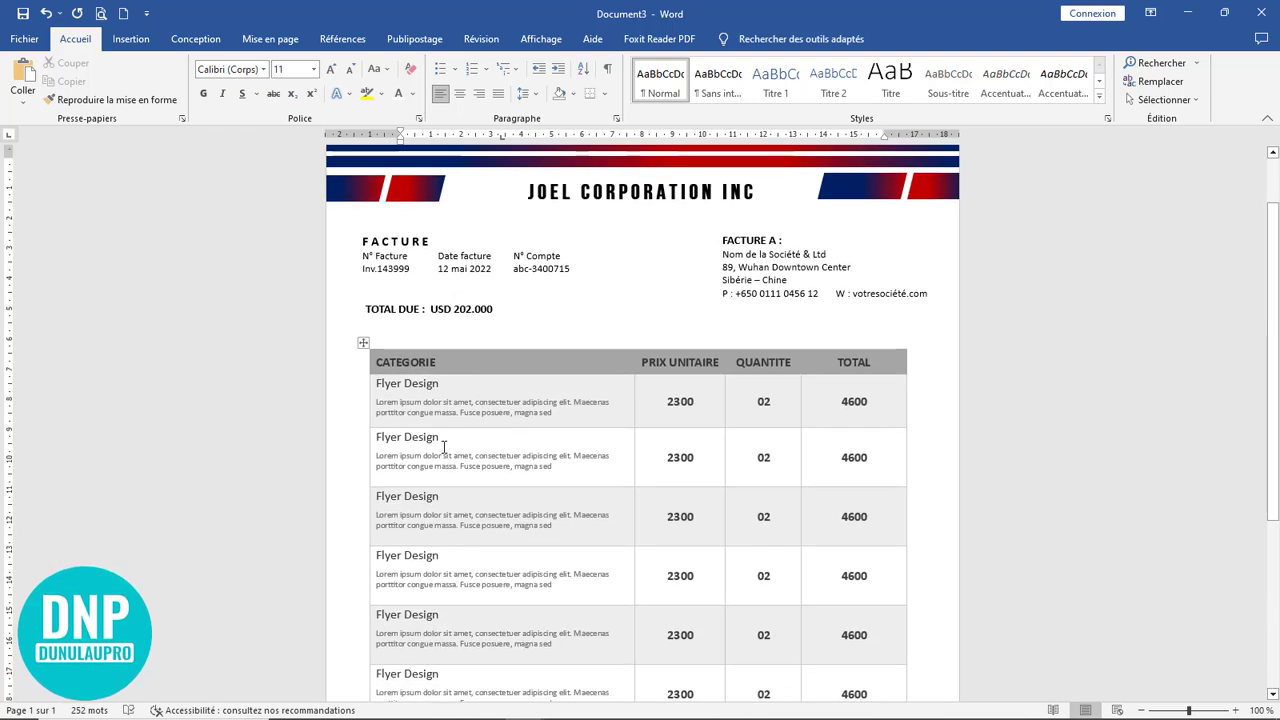
Replace the second table item's title with "Carte de visite"
left_click_drag(445, 437, 392, 434)
left_click(441, 437)
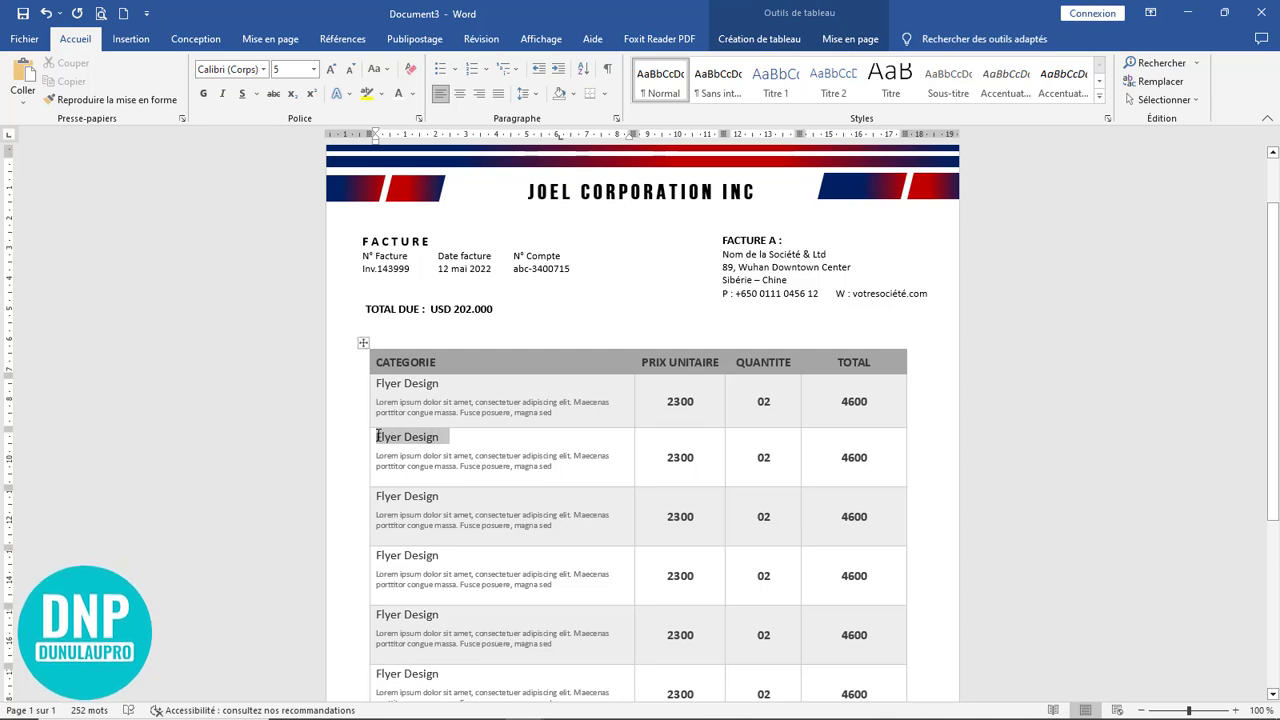
key("BackSpace")
type("Carte de visite")
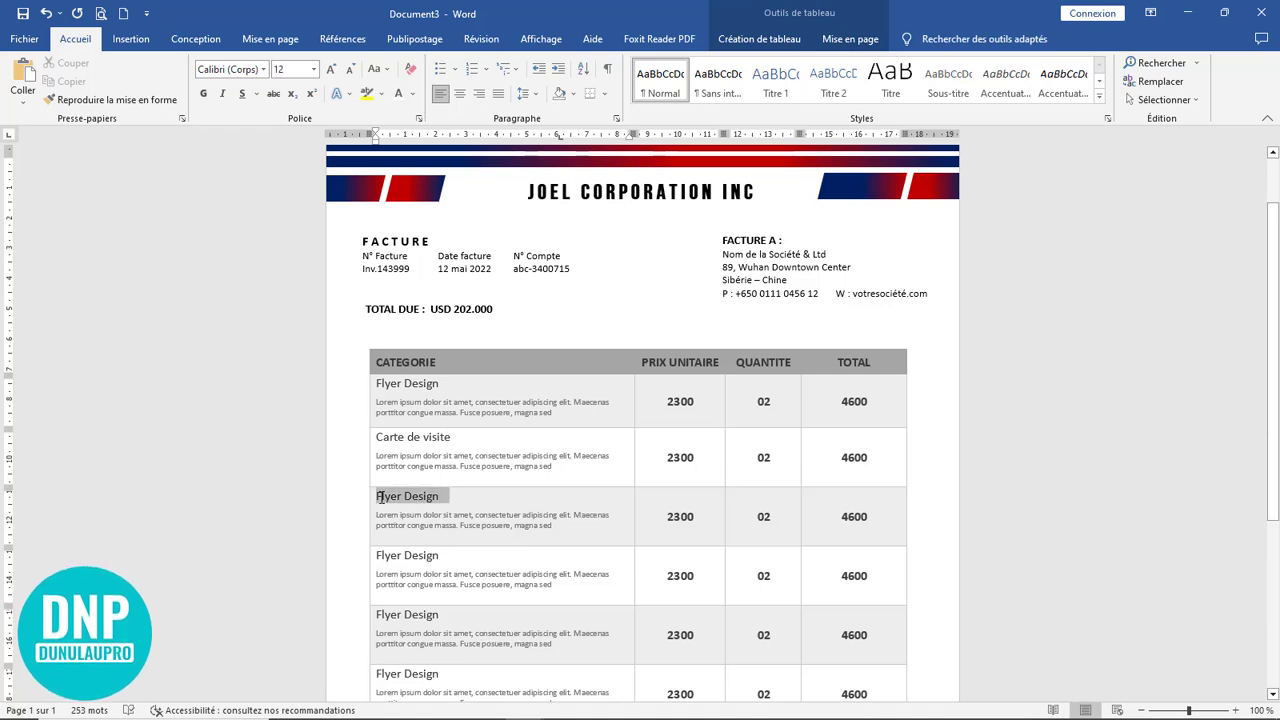
Replace the third table item's title with "facture"
left_click_drag(380, 497, 381, 505)
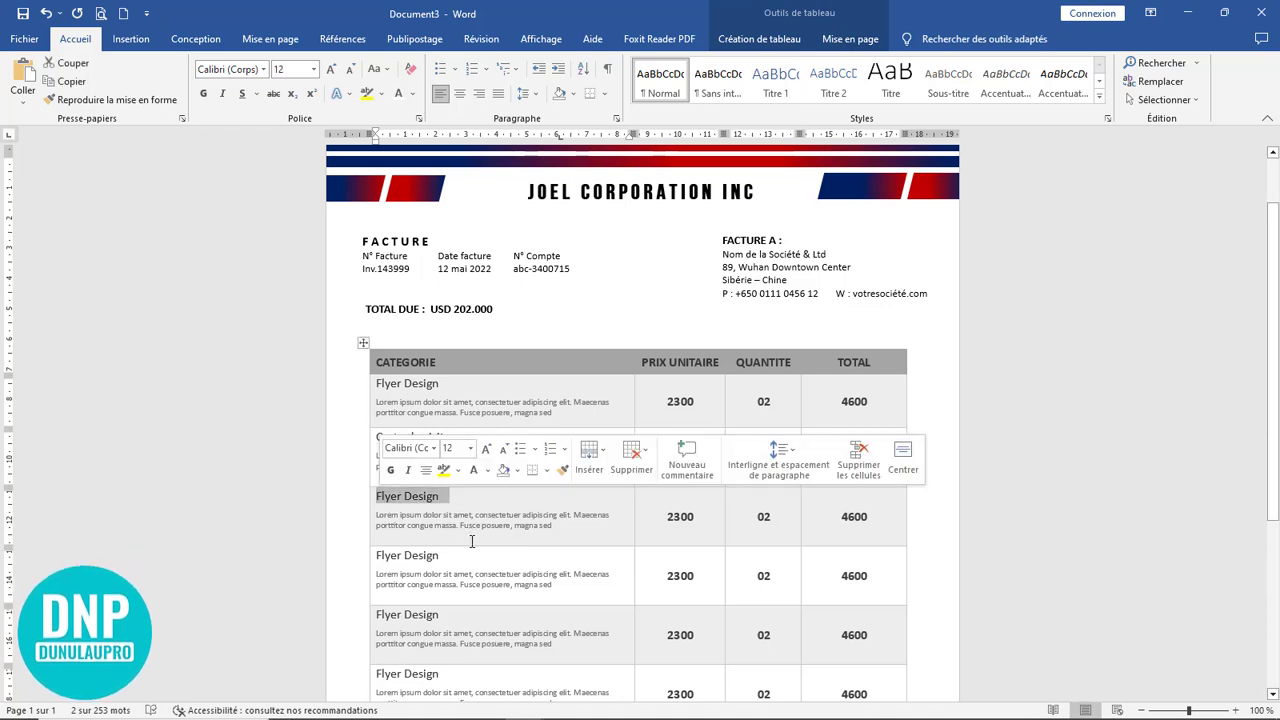
type("factura")
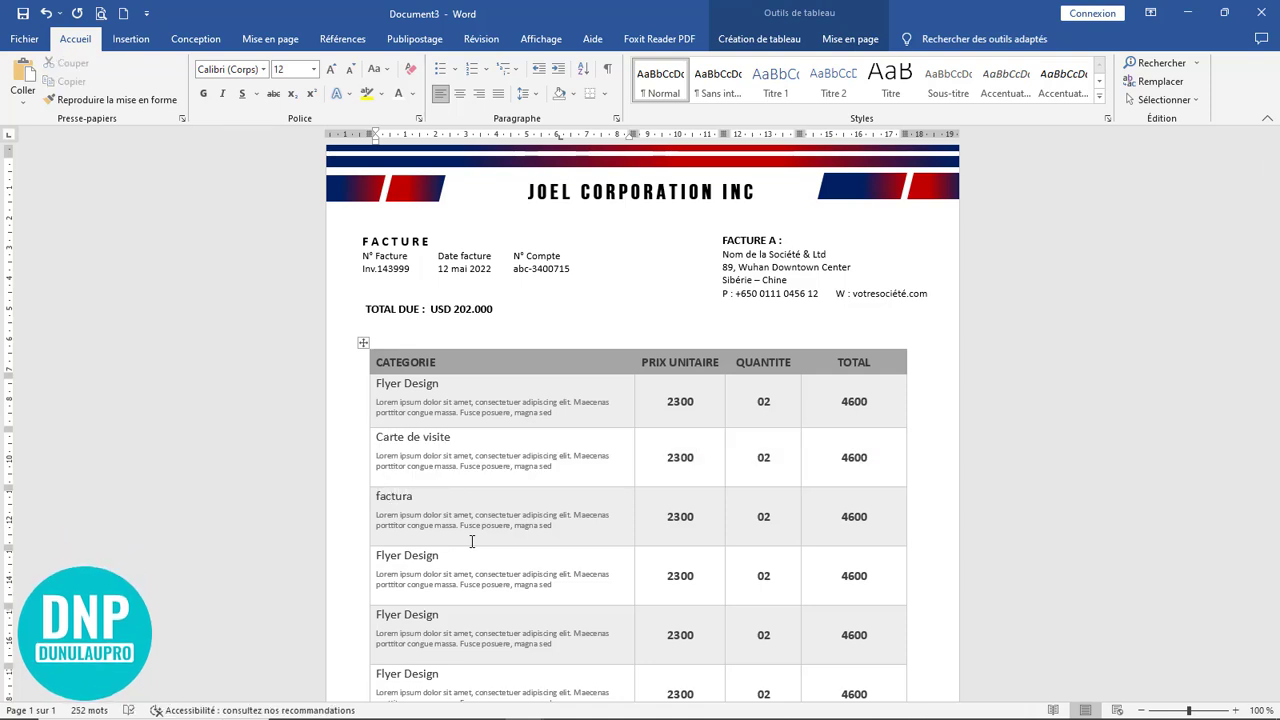
key("BackSpace")
Replace the fourth table item's title with "Invitation" and correct the third item's title to "Facture"
left_click_drag(389, 555, 377, 555)
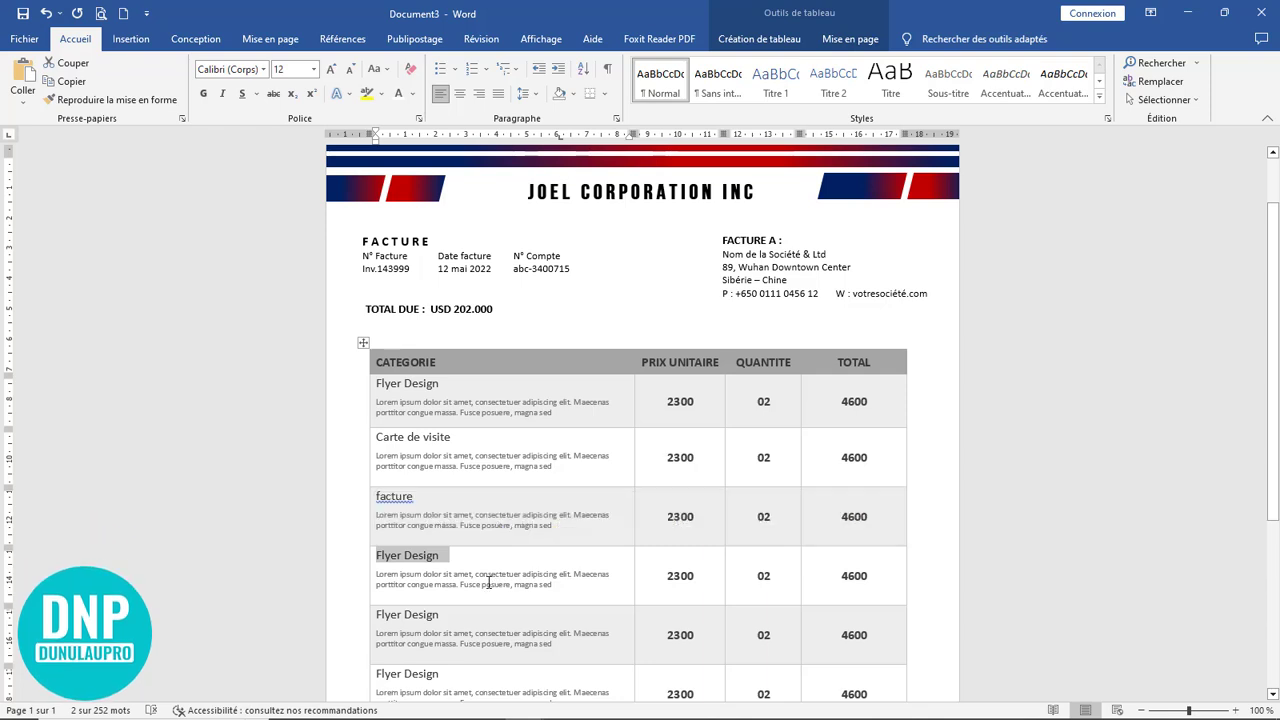
type("lo")
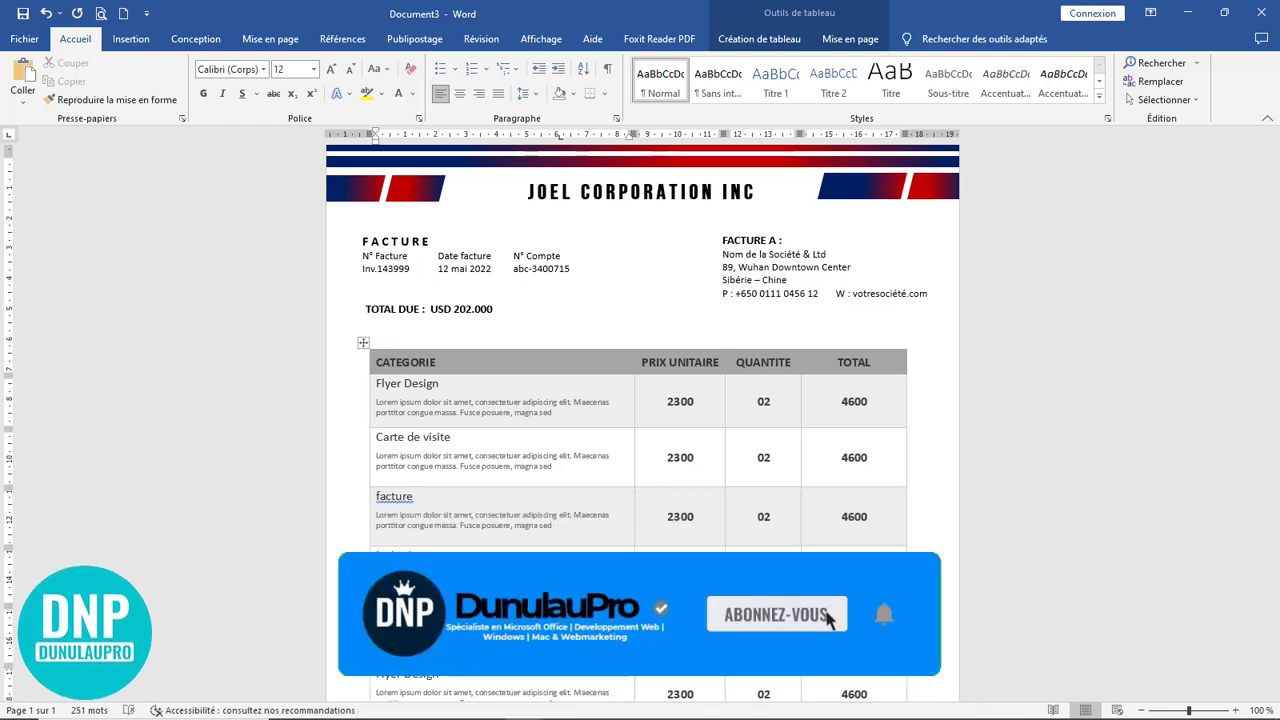
right_click(399, 498)
left_click(320, 274)
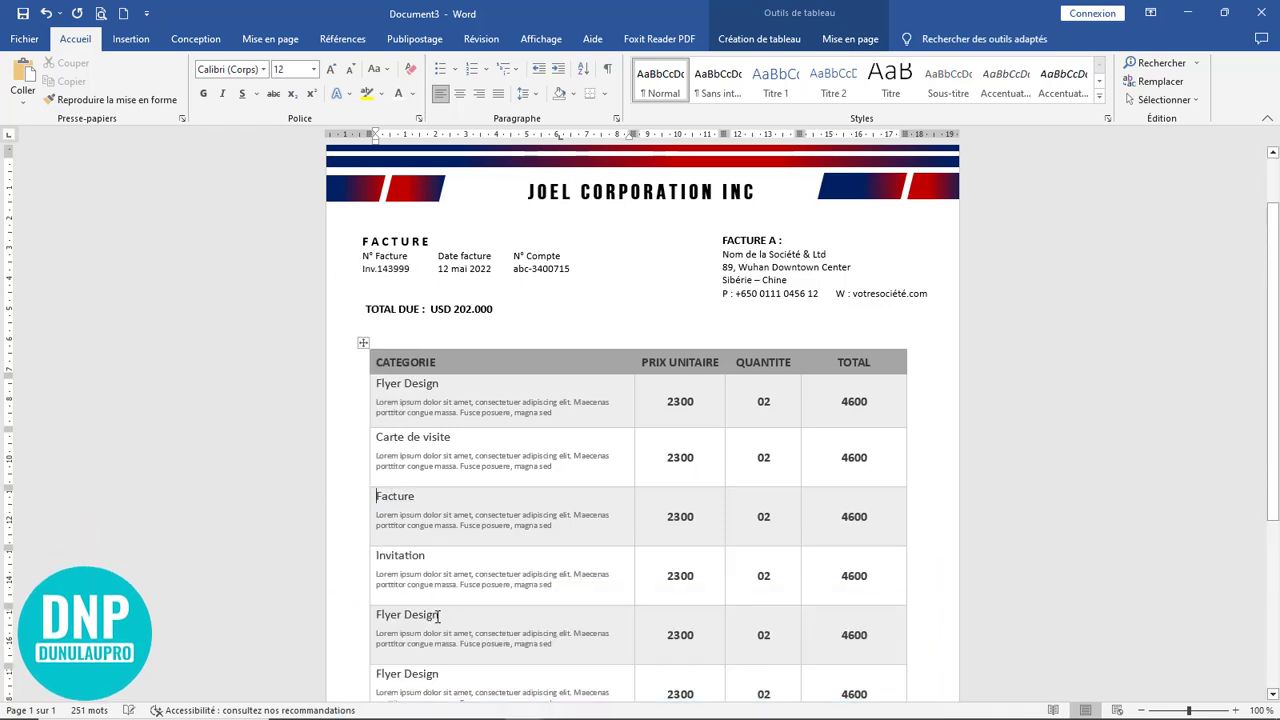
Replace the fifth table item's title with "Banner Template" and the sixth item's title with "Logo"
left_click_drag(452, 615, 372, 610)
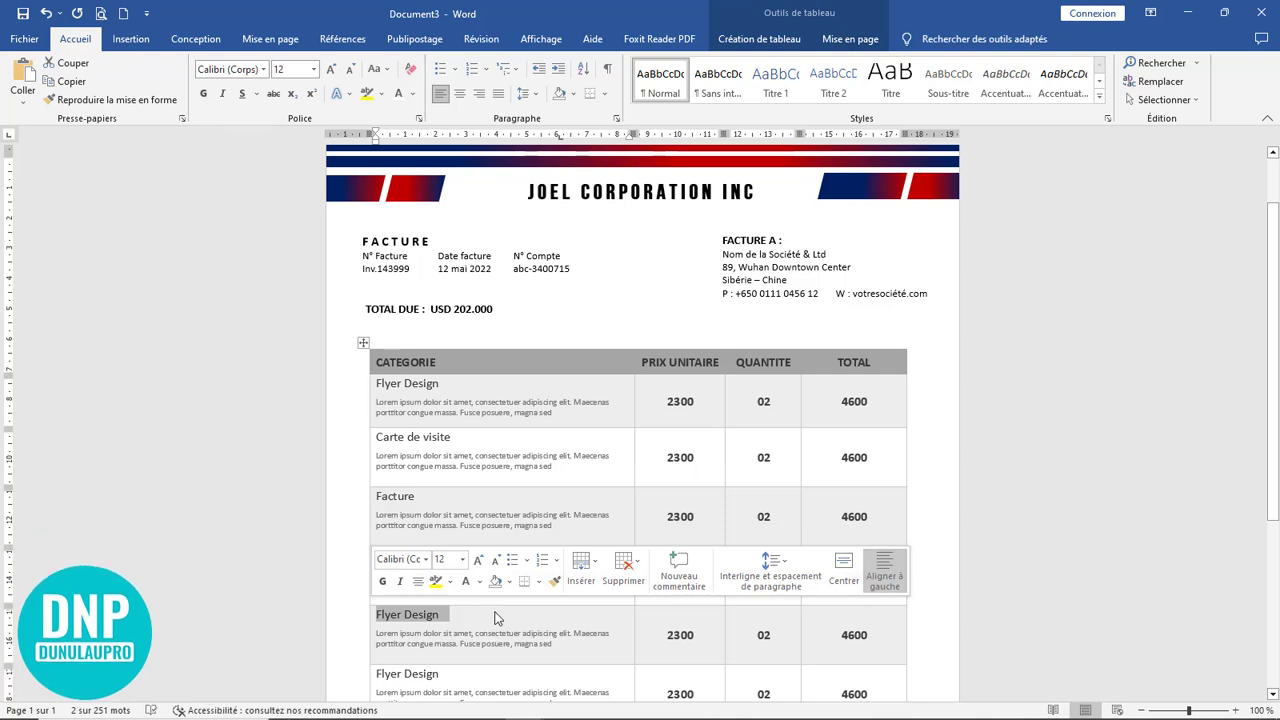
type("Banner Template")
scroll(470, 610, "down", 2)
left_click_drag(382, 600, 376, 600)
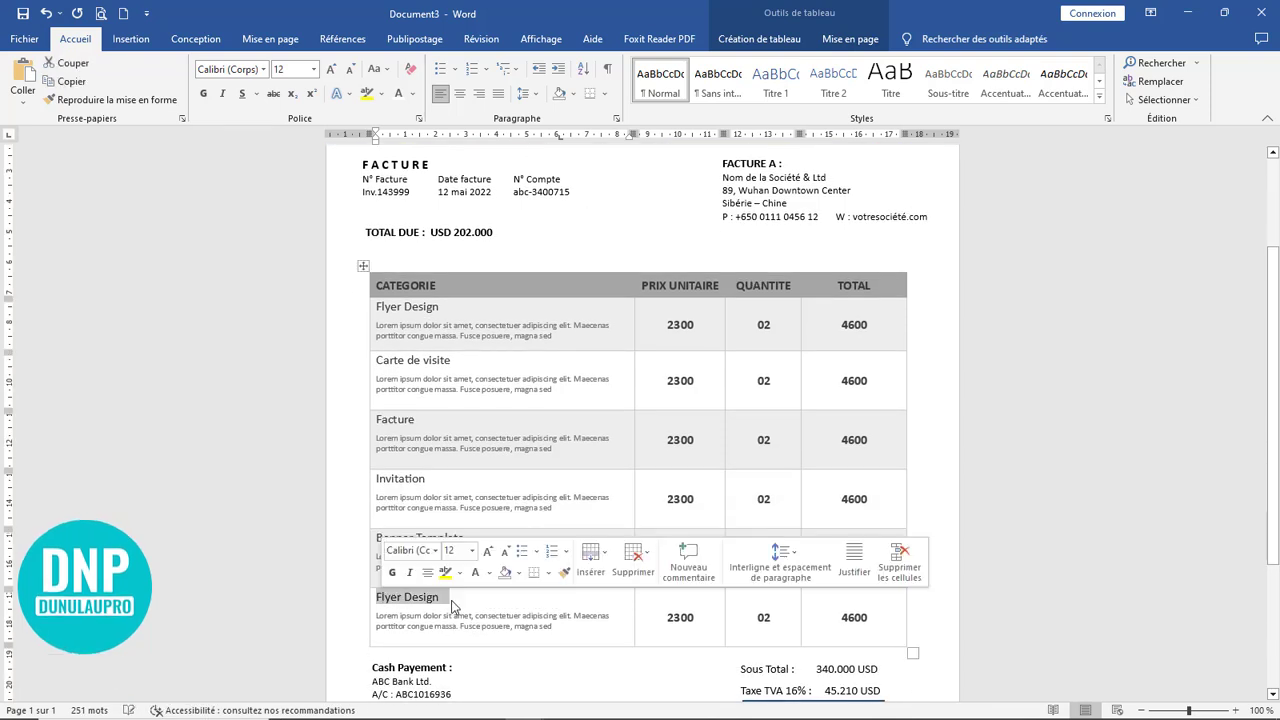
type("Logo")
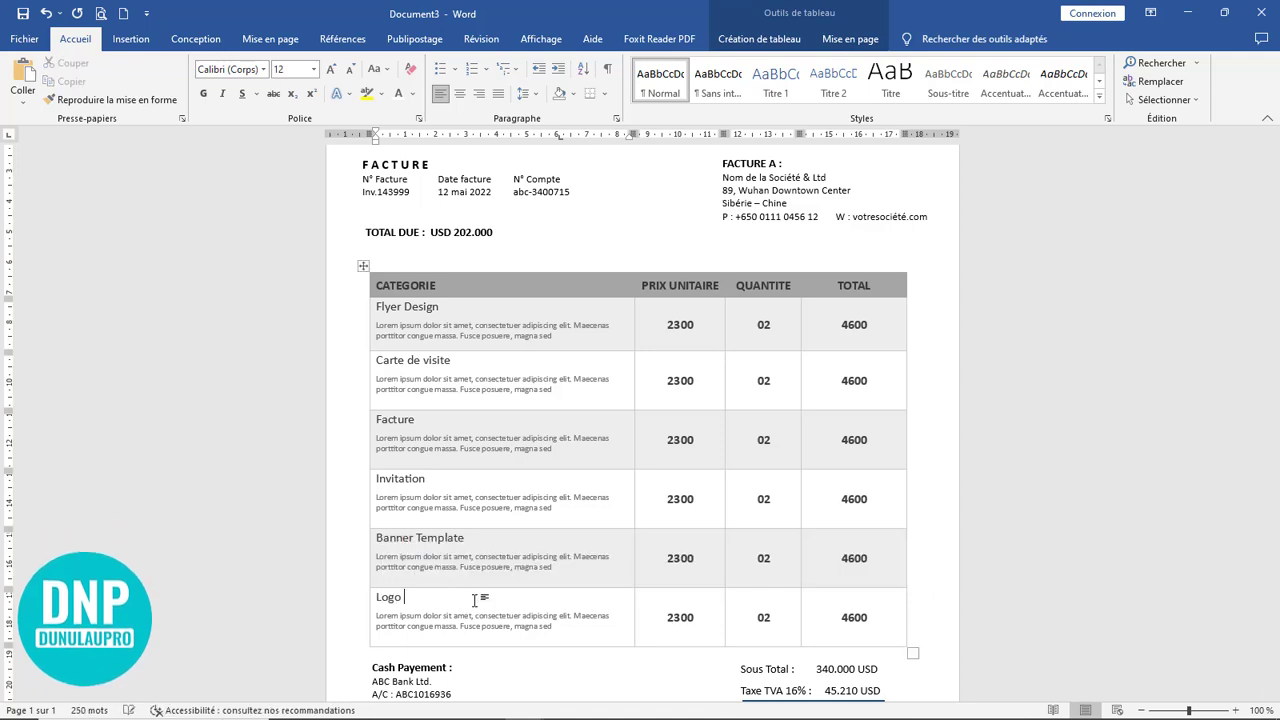
Collapse the ribbon and examine the finished invoice's header, items table, totals and contact blocks, both close up and as a full page
scroll(475, 600, "down", 4)
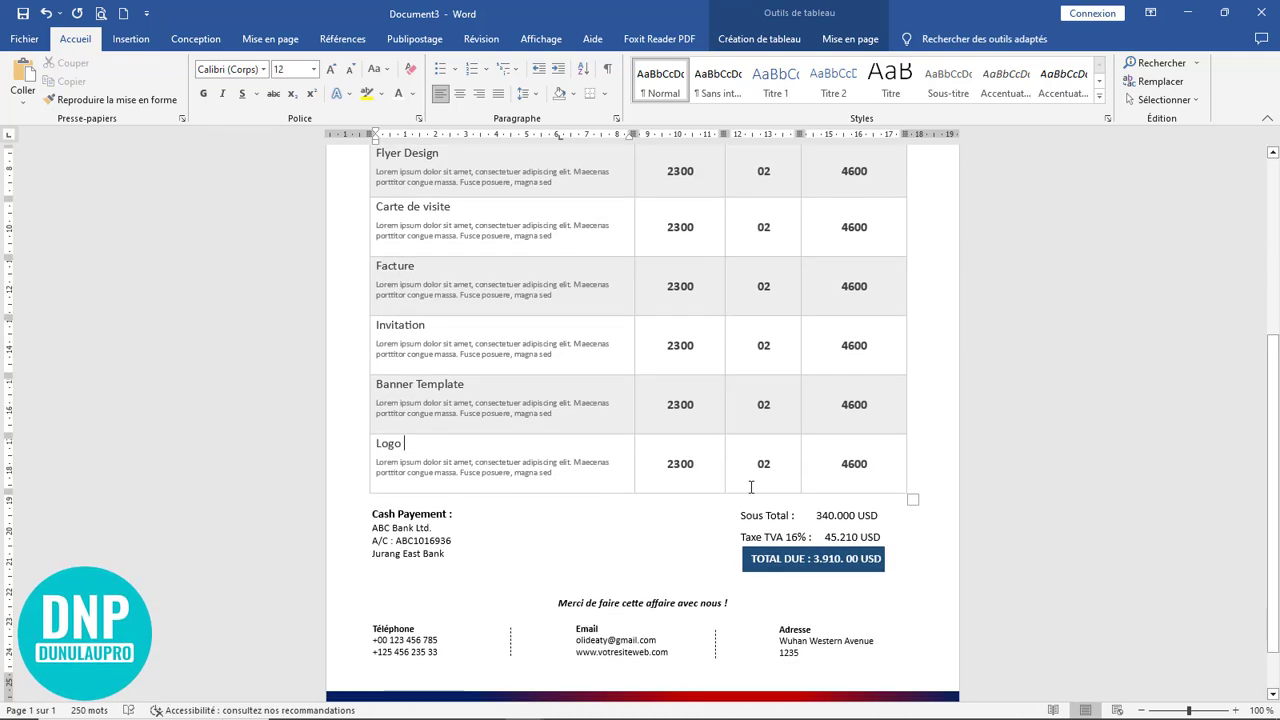
scroll(733, 510, "down", 5, "ctrl")
scroll(733, 514, "up", 3, "ctrl")
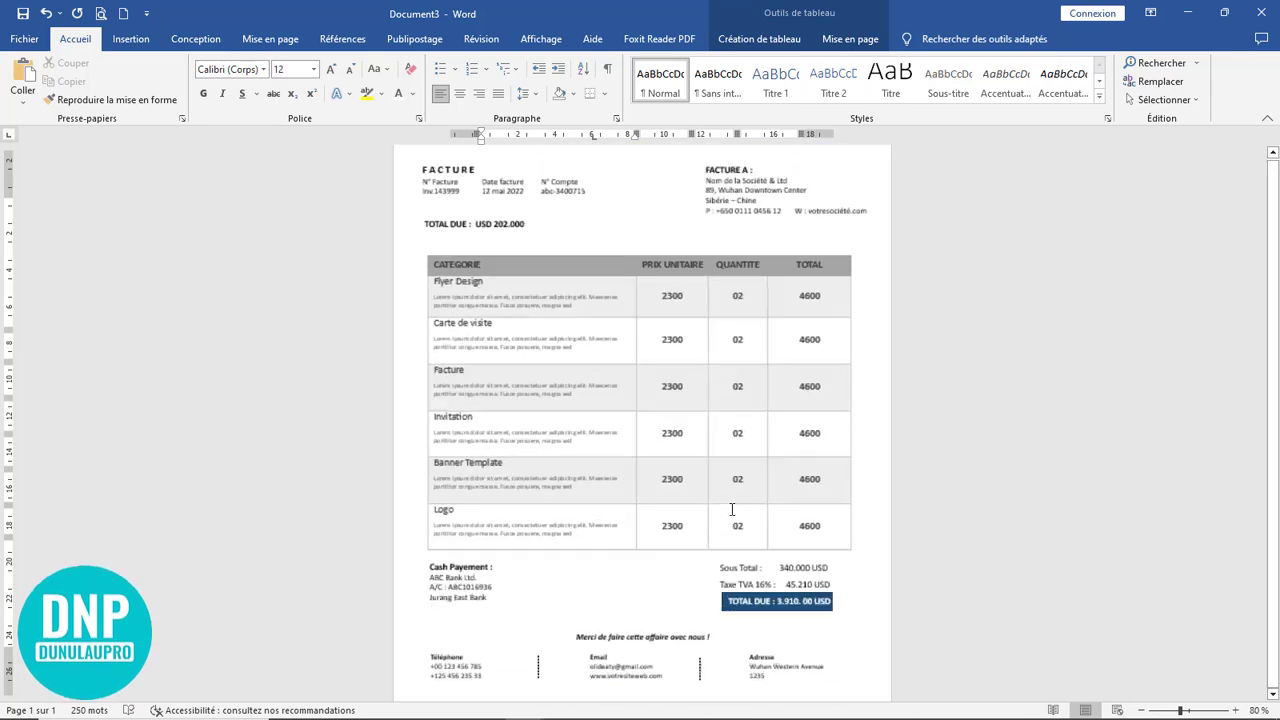
scroll(771, 471, "up", 1, "ctrl")
scroll(773, 470, "up", 3)
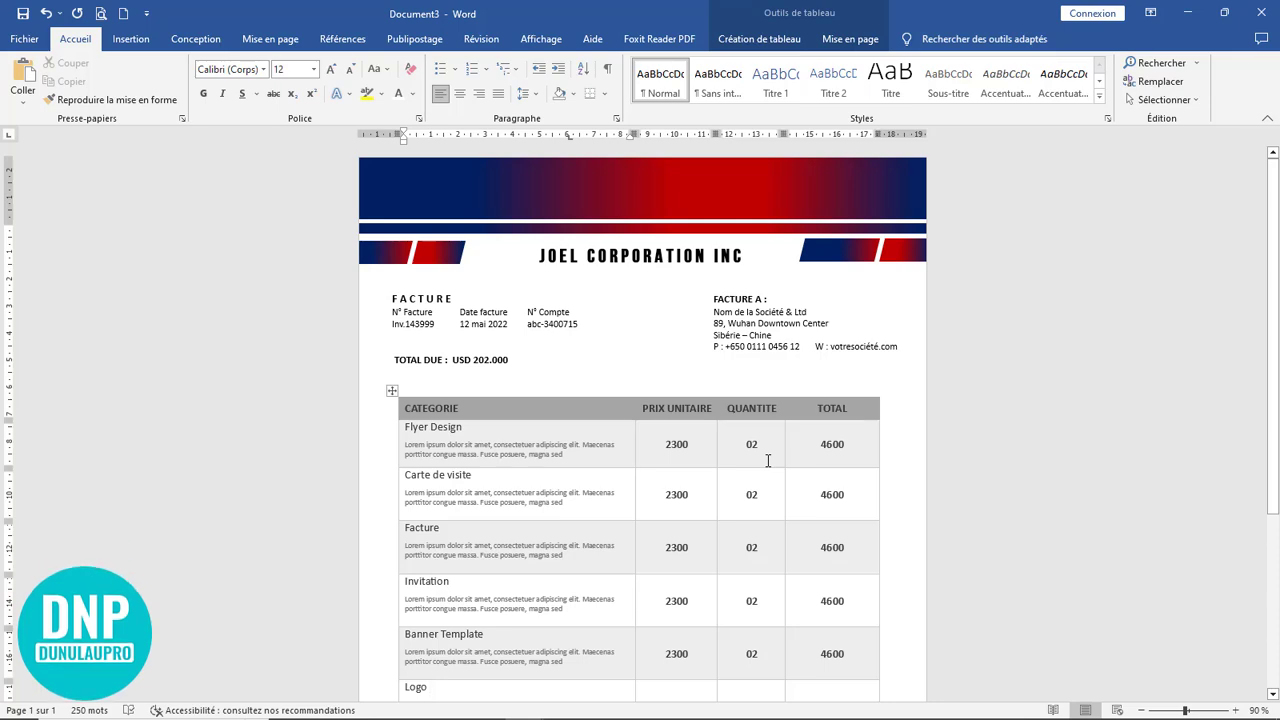
scroll(768, 460, "up", 5, "ctrl")
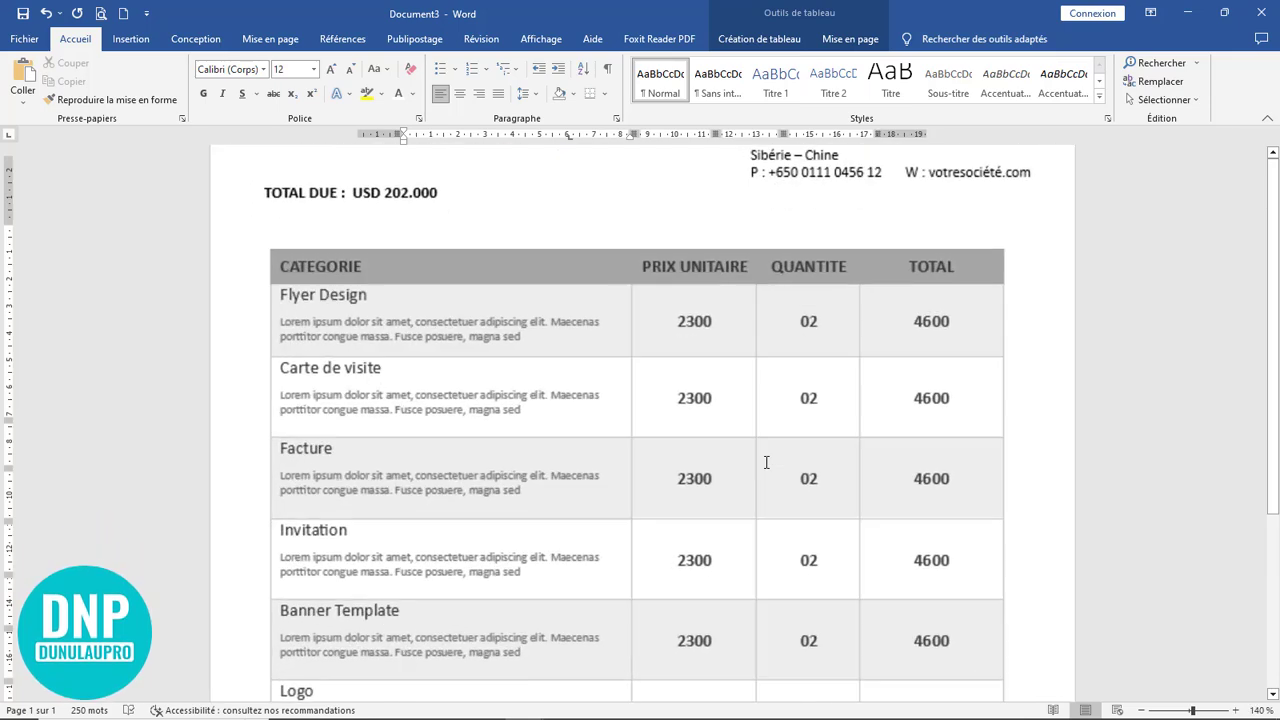
left_click(1267, 118)
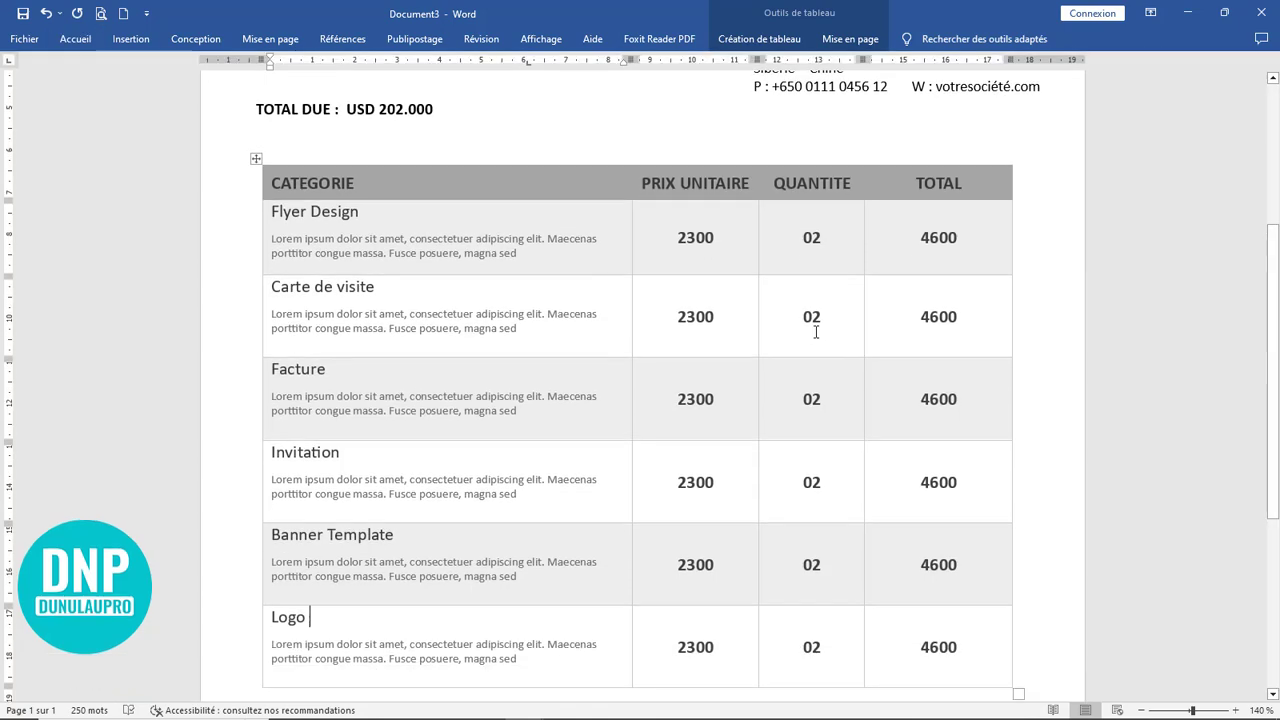
scroll(814, 329, "down", 2)
scroll(814, 329, "up", 2)
scroll(814, 329, "down", 5, "ctrl")
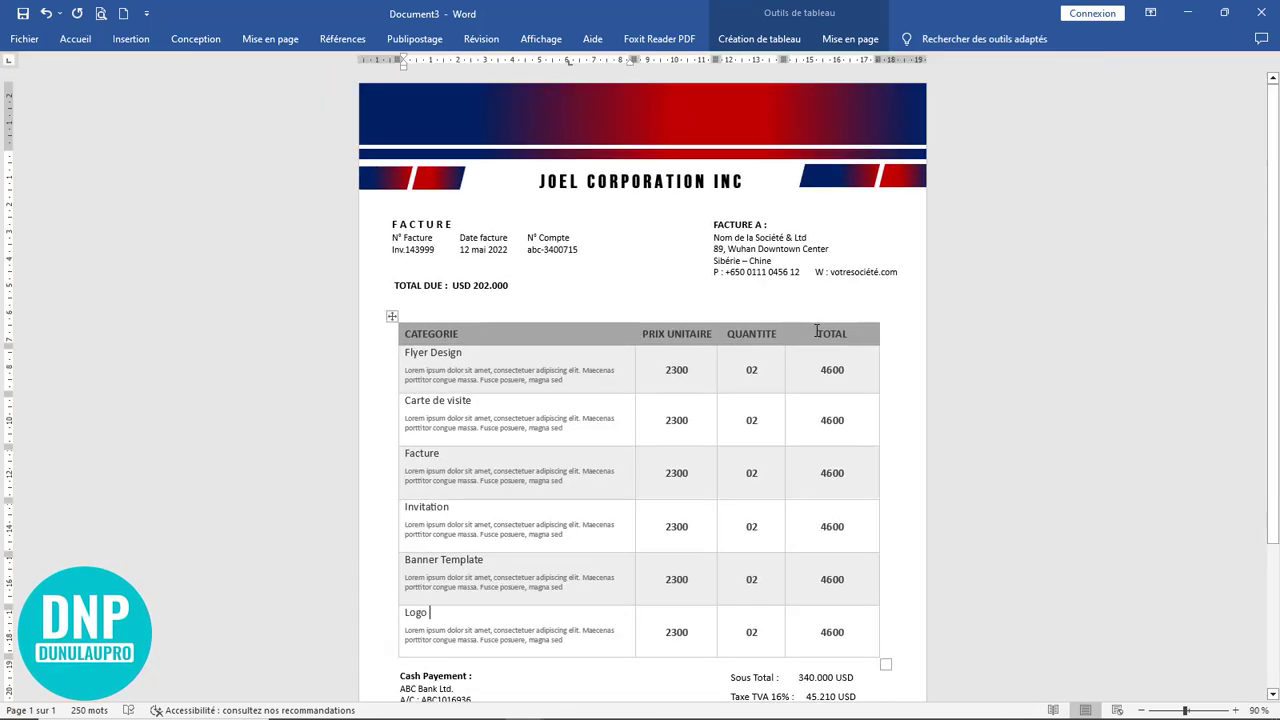
scroll(868, 306, "down", 3)
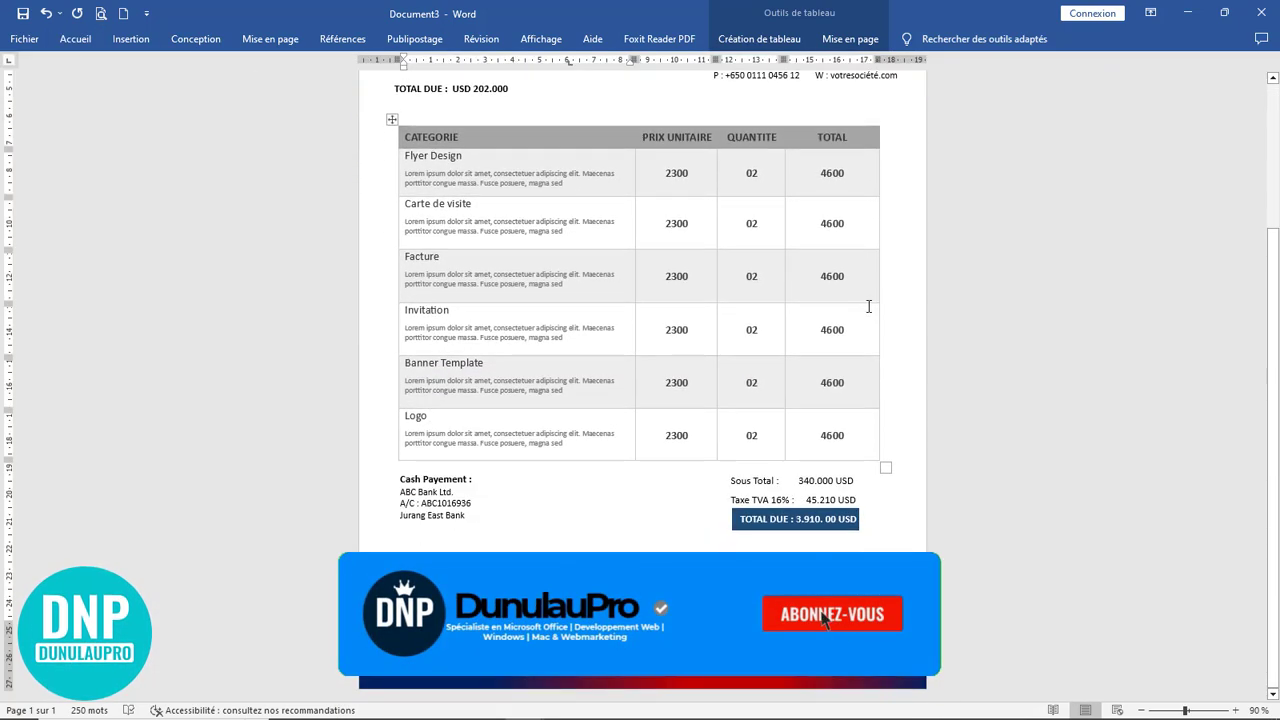
scroll(868, 306, "up", 1)
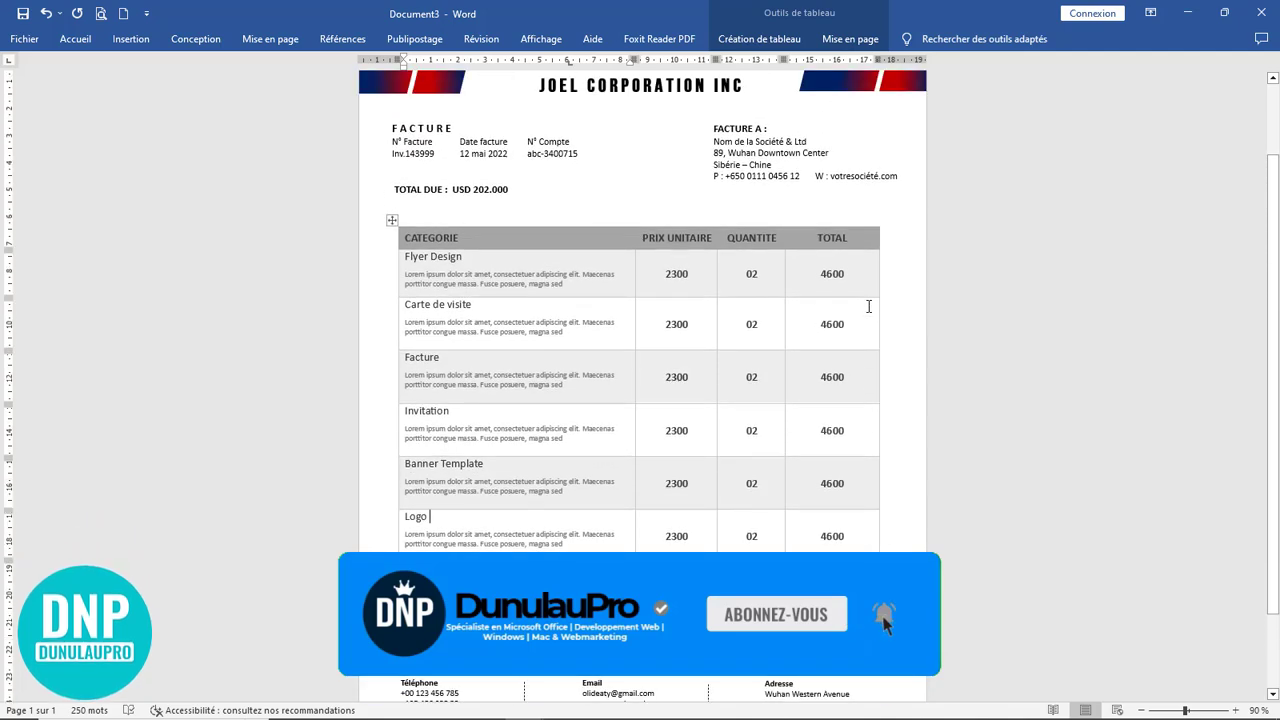
scroll(868, 306, "up", 1)
scroll(868, 306, "down", 2, "ctrl")
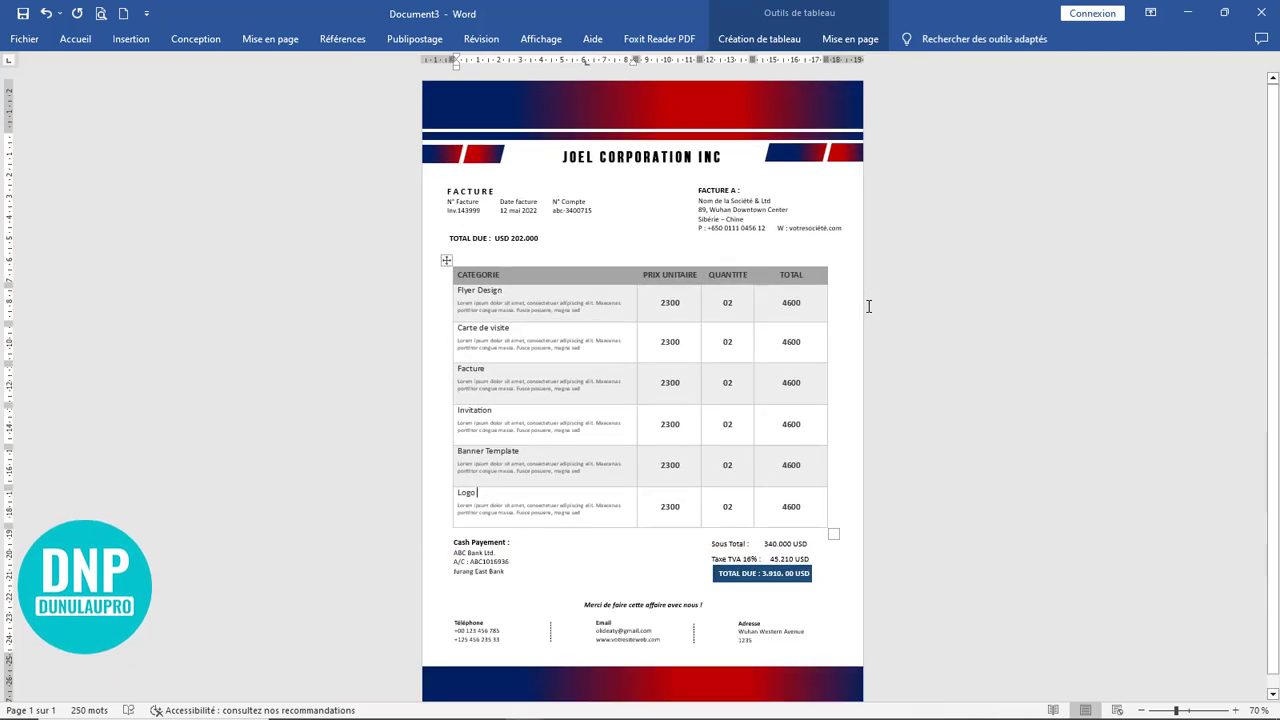